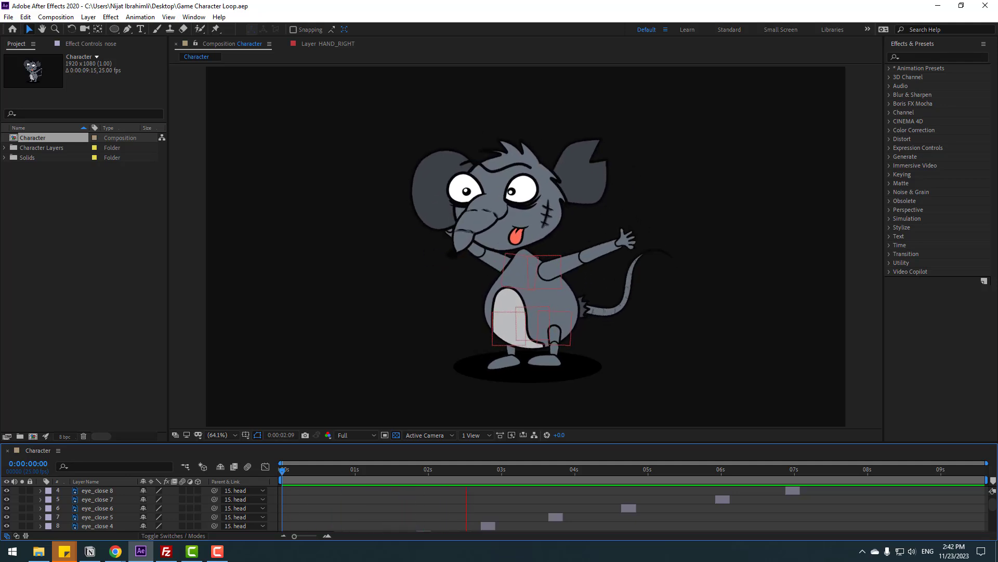
{"action": "left_click", "coordinate": [510, 185]}
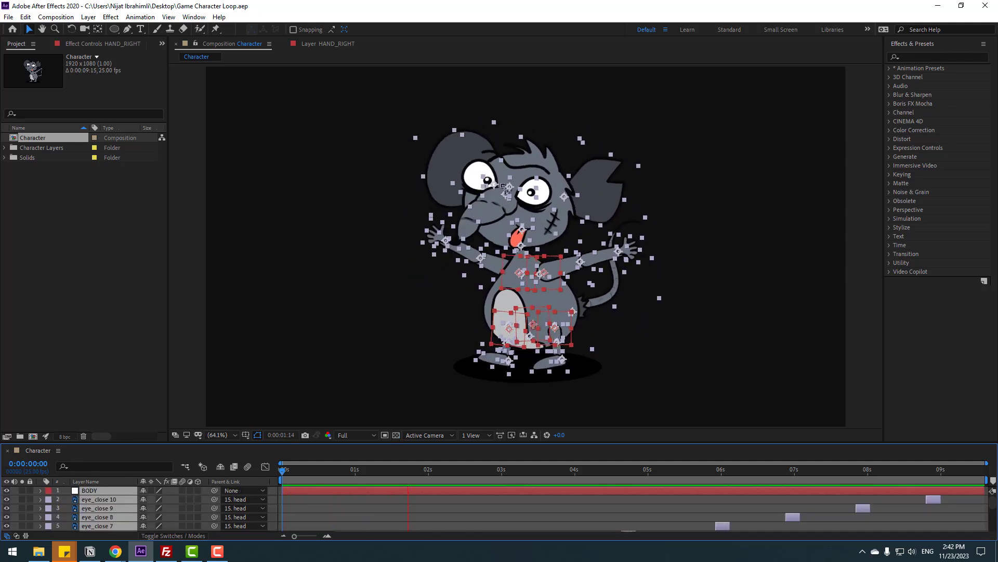
{"action": "left_click", "coordinate": [22, 489]}
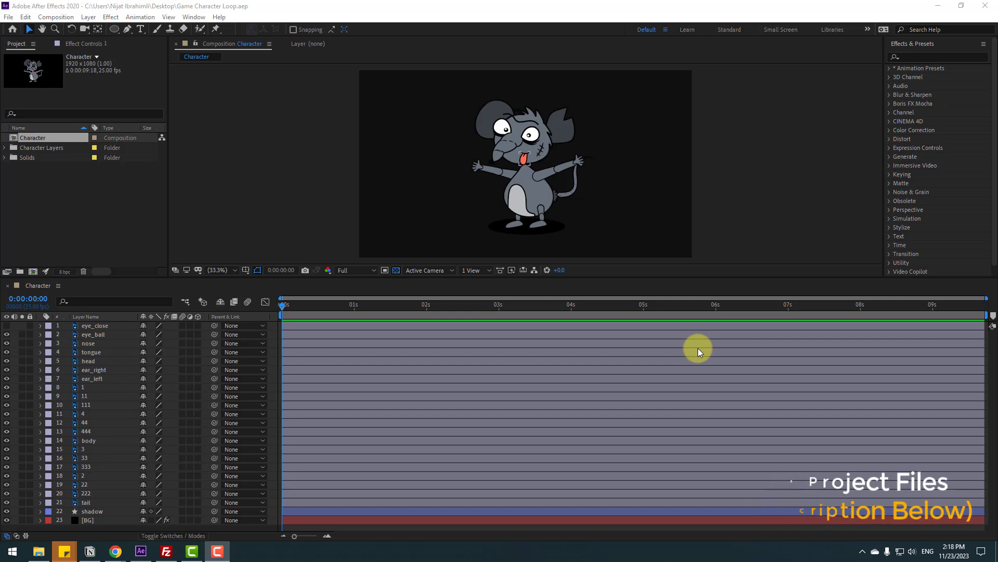
Lock the shadow and BG layers.
{"action": "left_click", "coordinate": [86, 521]}
{"action": "left_click", "coordinate": [89, 511], "text": "shift"}
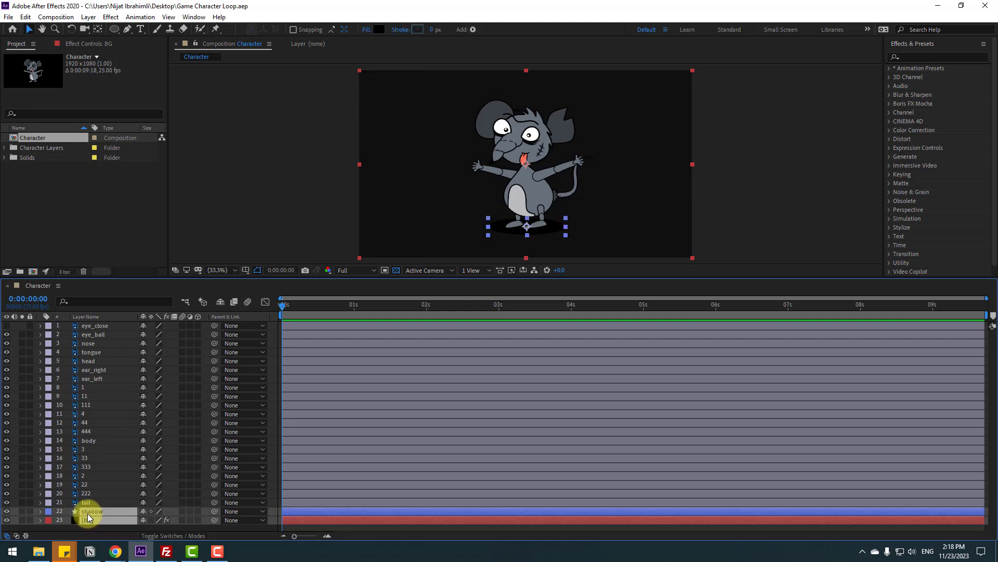
{"action": "left_click", "coordinate": [30, 511]}
{"action": "left_click", "coordinate": [29, 520]}
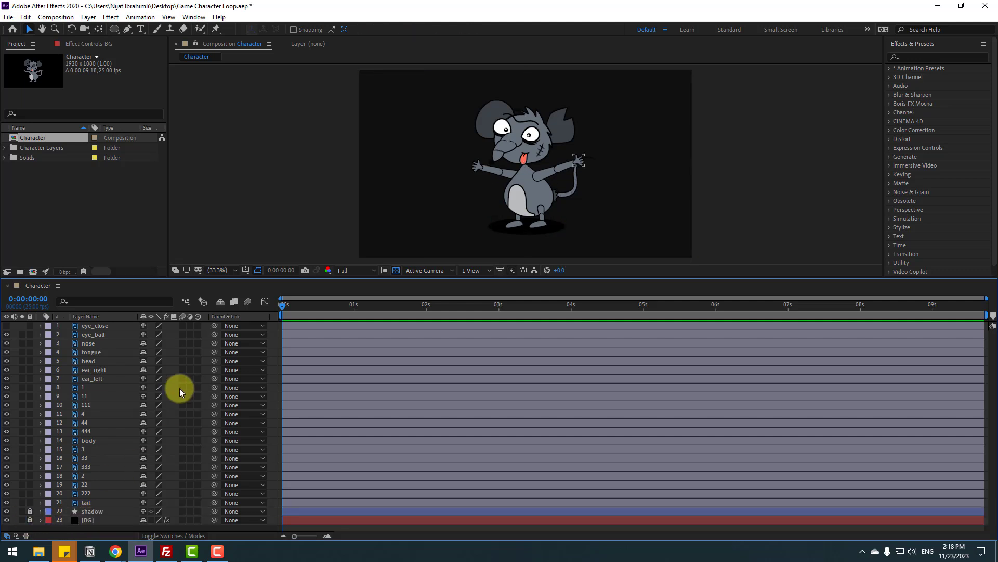
Parent the eye_close, eye_ball, nose and tongue layers to head, and parent head to body.
{"action": "left_click", "coordinate": [100, 326]}
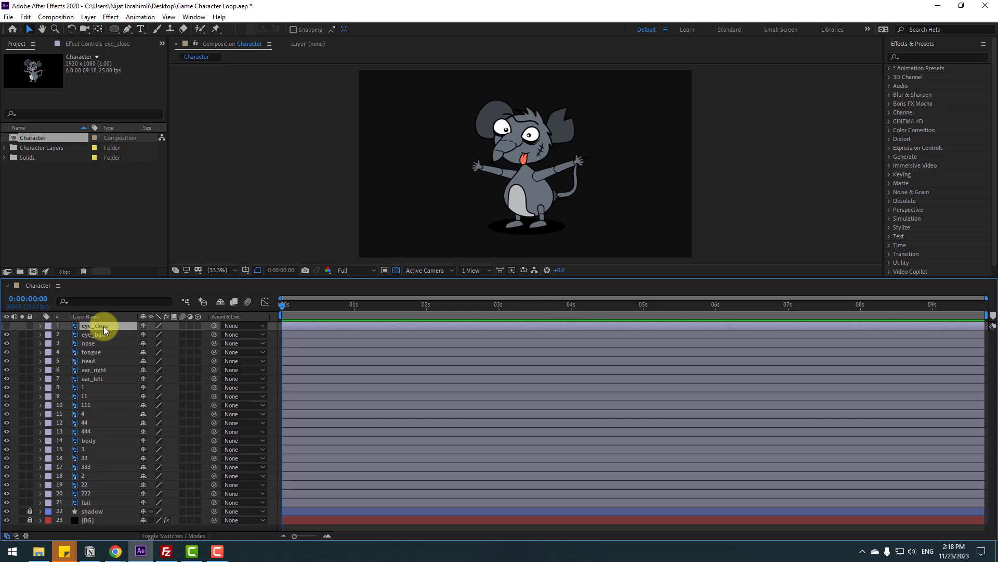
{"action": "left_click", "coordinate": [101, 335], "text": "shift"}
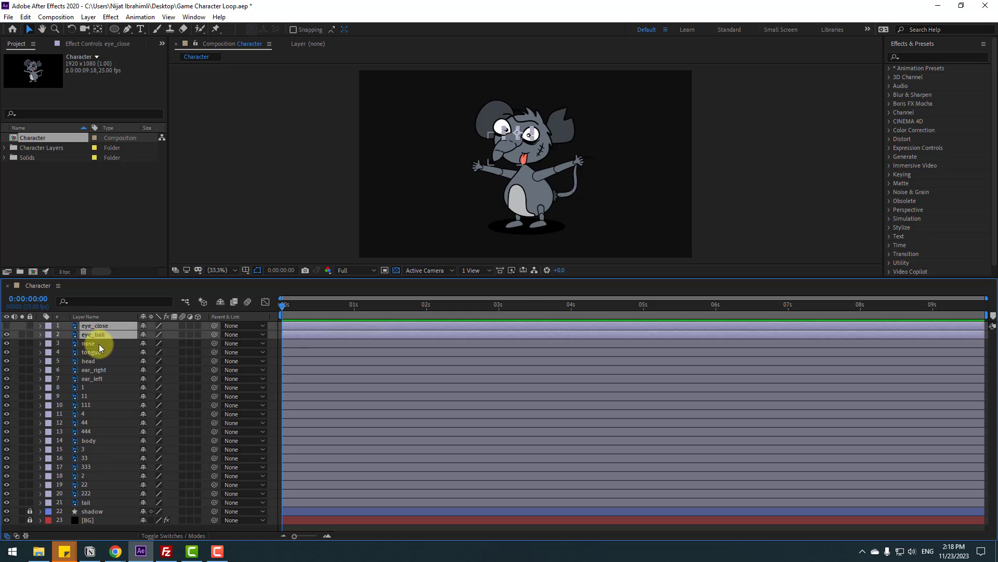
{"action": "left_click", "coordinate": [105, 344], "text": "shift"}
{"action": "left_click", "coordinate": [95, 355], "text": "shift"}
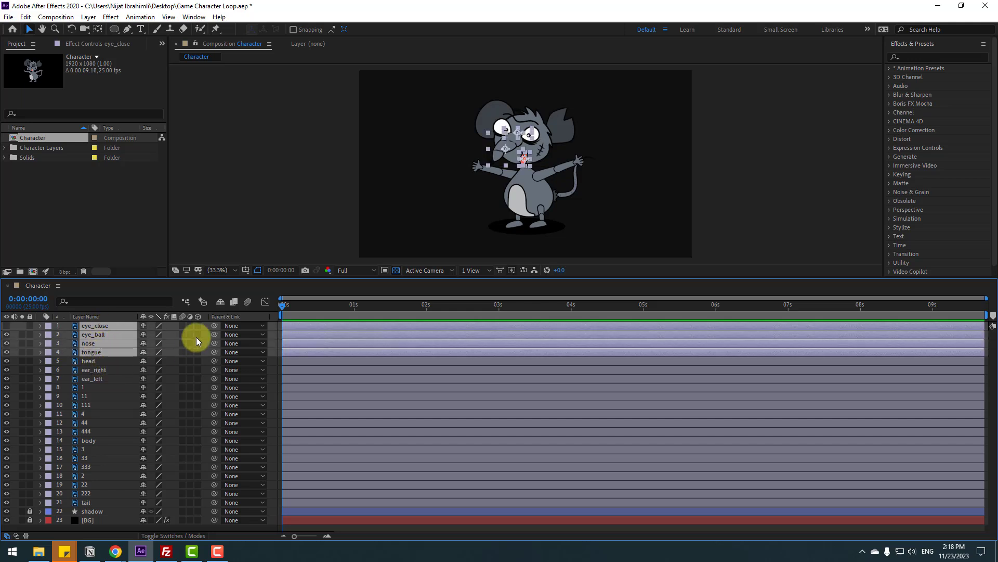
{"action": "left_click_drag", "start_coordinate": [215, 326], "coordinate": [103, 364]}
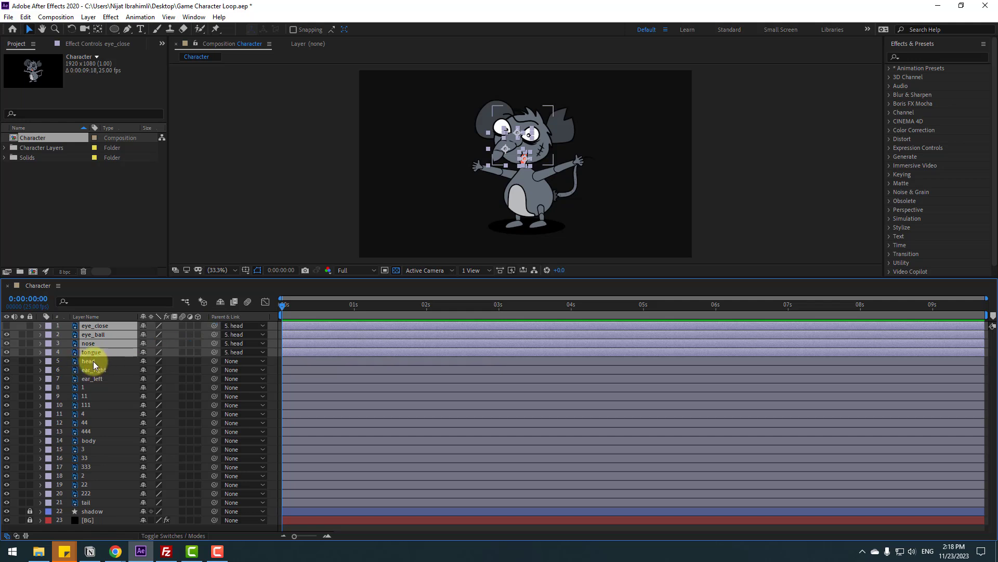
{"action": "left_click", "coordinate": [92, 361]}
{"action": "left_click_drag", "start_coordinate": [217, 360], "coordinate": [97, 440]}
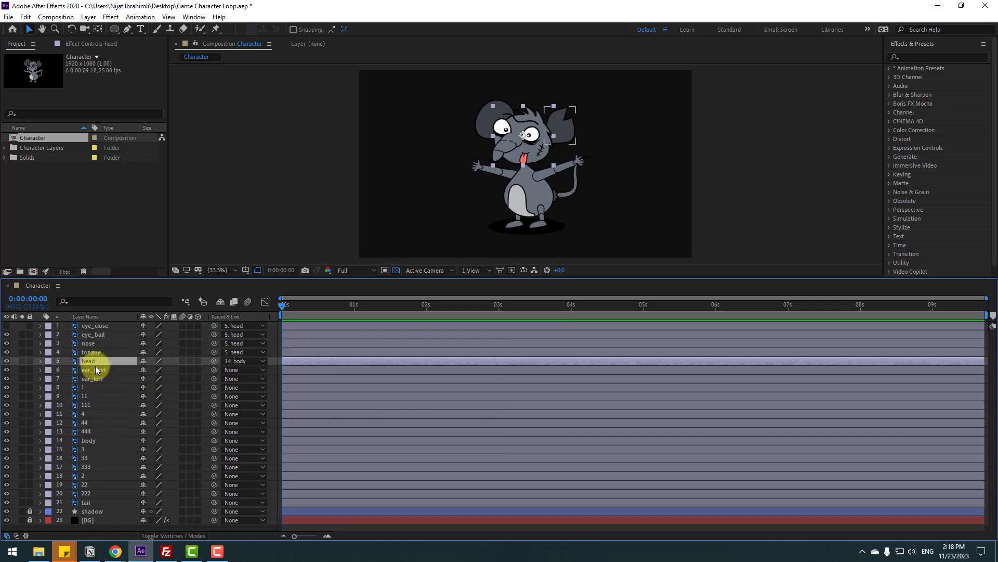
Move the head layer's anchor point to the neck joint below the tongue, soloing the layer temporarily to place it.
{"action": "left_click", "coordinate": [22, 361]}
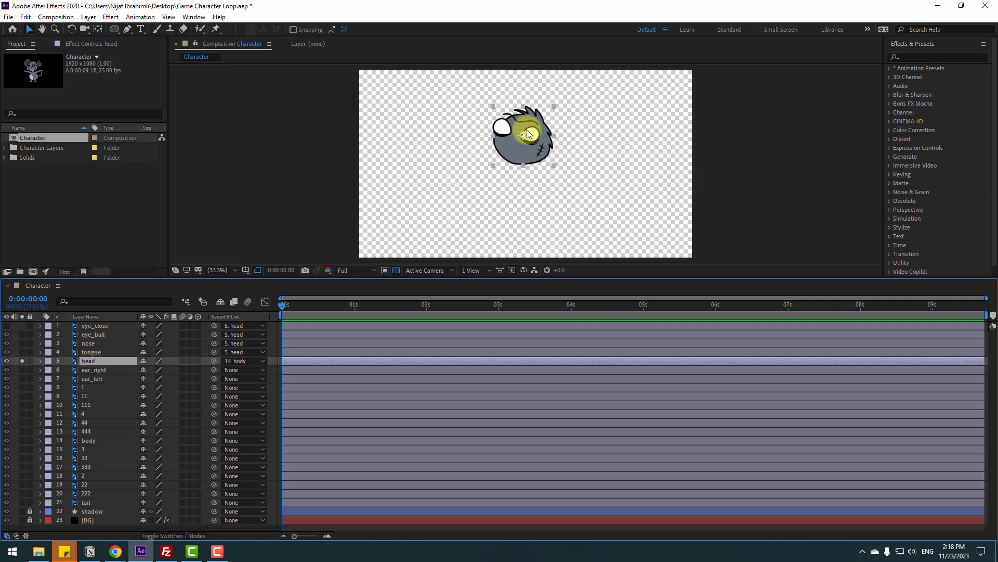
{"action": "key", "text": "slash"}
{"action": "left_click_drag", "start_coordinate": [572, 119], "coordinate": [493, 166]}
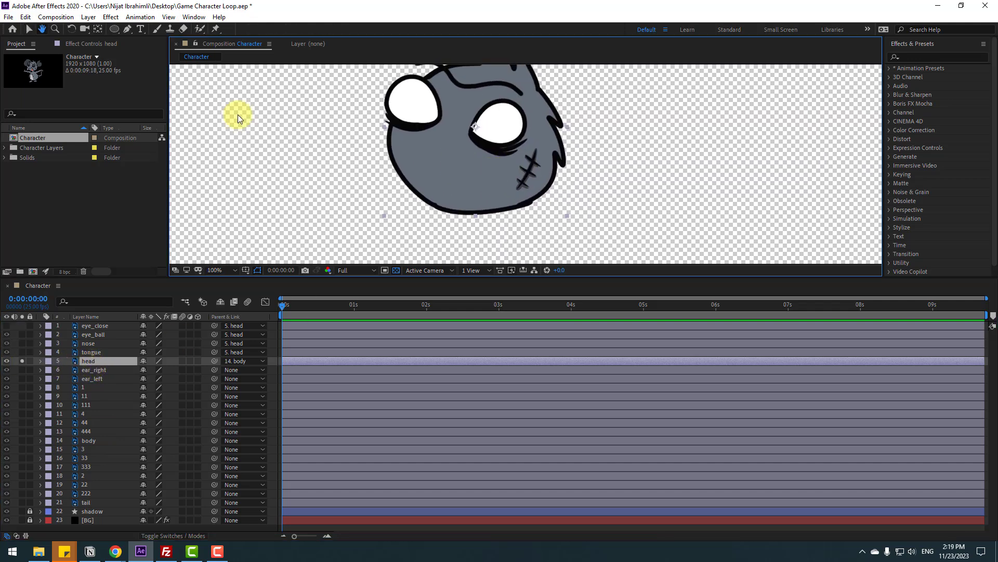
{"action": "left_click", "coordinate": [98, 29]}
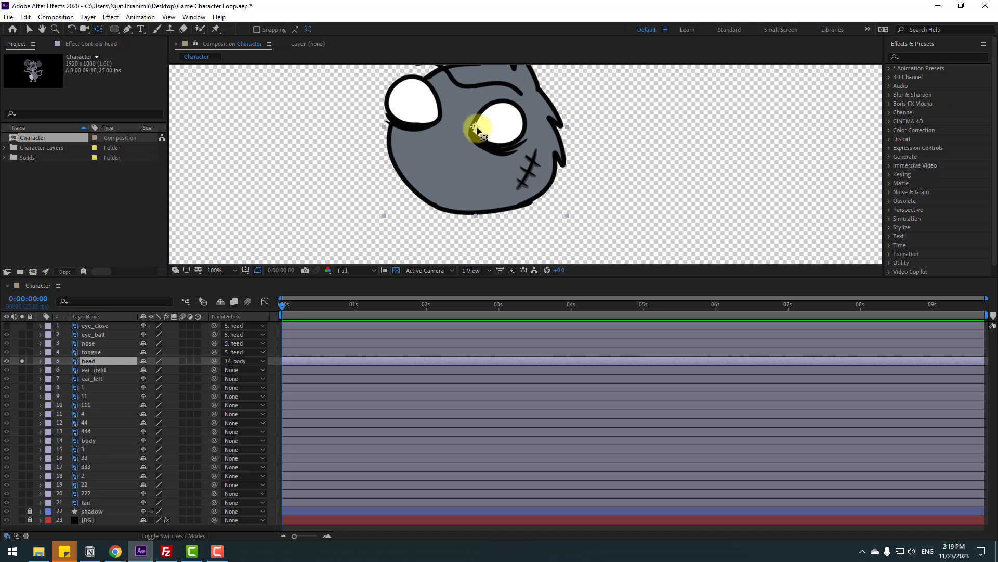
{"action": "left_click_drag", "start_coordinate": [475, 124], "coordinate": [494, 206]}
{"action": "left_click", "coordinate": [22, 361]}
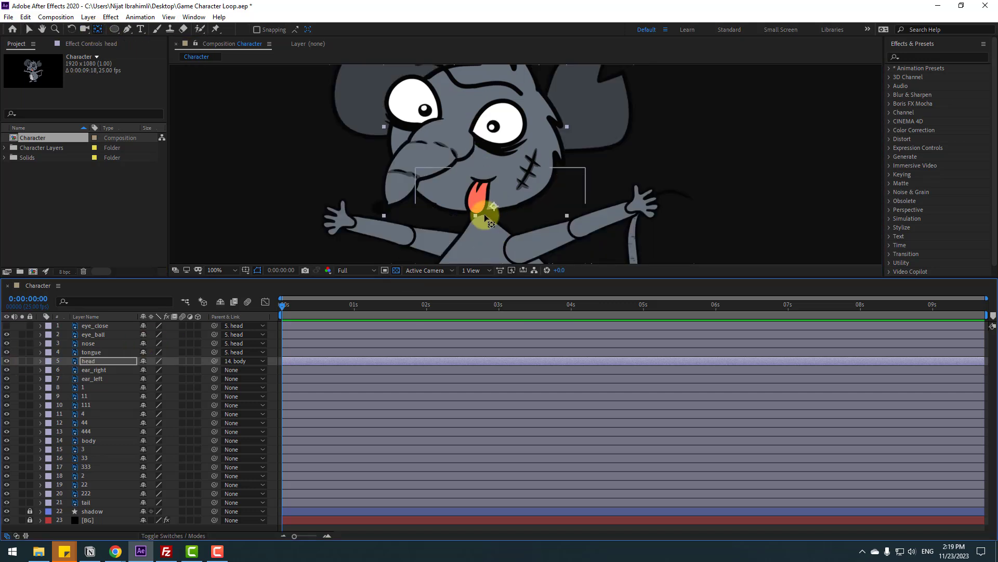
{"action": "left_click_drag", "start_coordinate": [477, 212], "coordinate": [480, 208]}
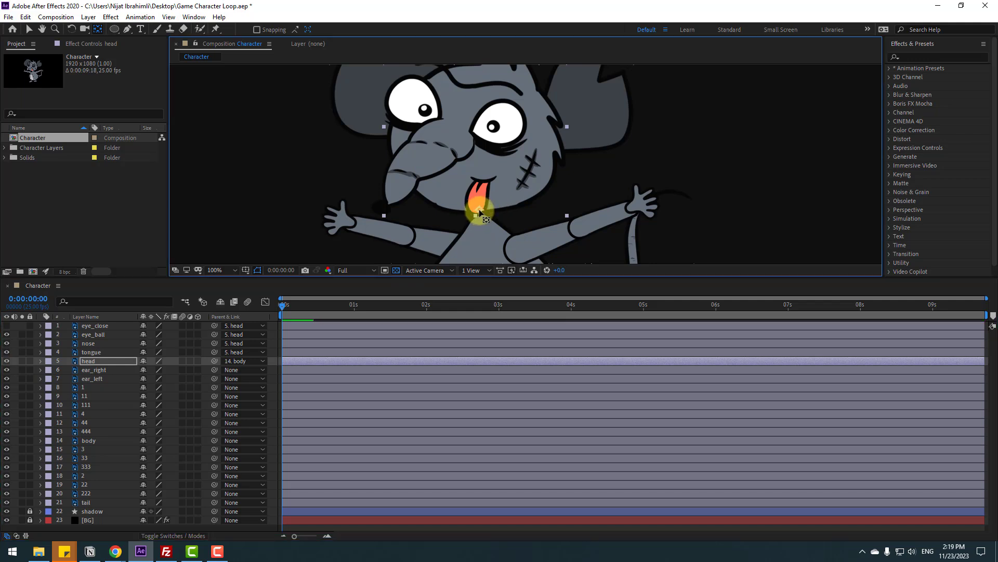
{"action": "left_click", "coordinate": [31, 31]}
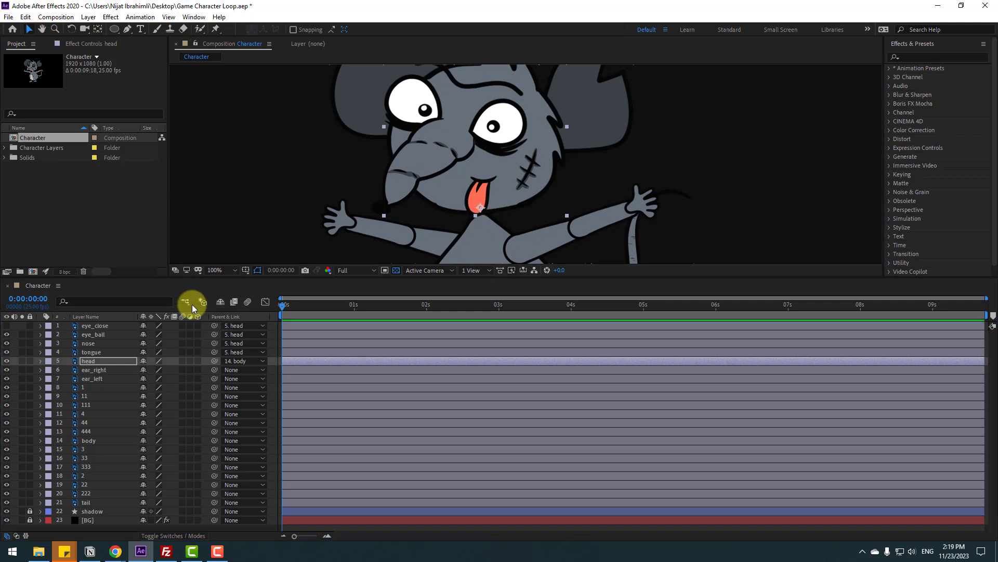
Parent the ear_right and ear_left layers to the head layer.
{"action": "left_click", "coordinate": [92, 372]}
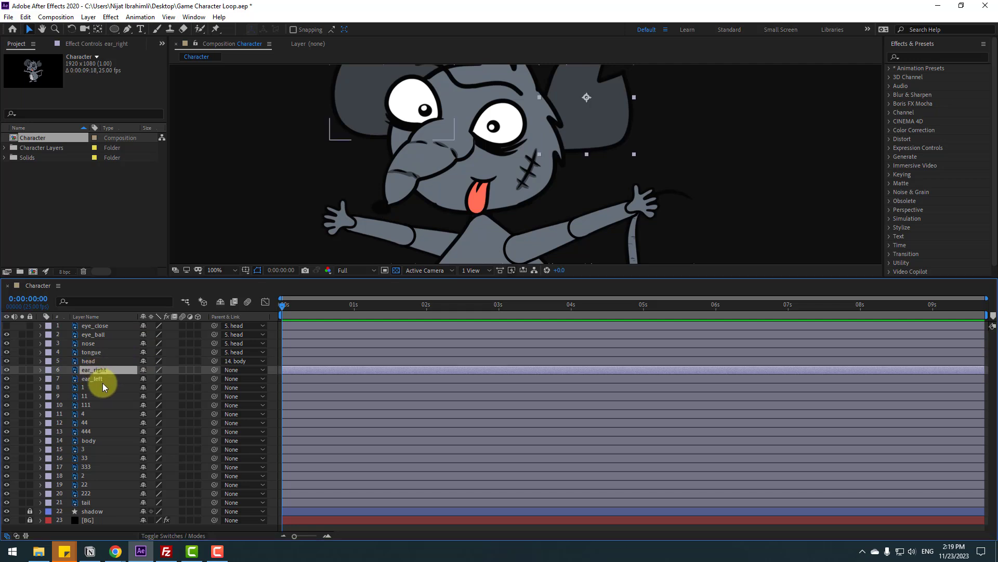
{"action": "left_click", "coordinate": [95, 380], "text": "ctrl"}
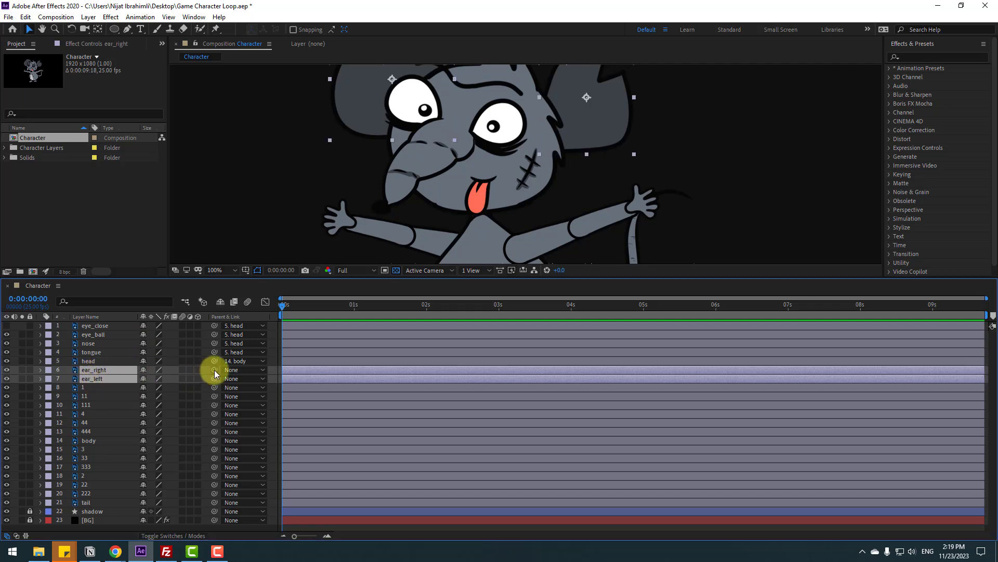
{"action": "left_click_drag", "start_coordinate": [214, 370], "coordinate": [91, 364]}
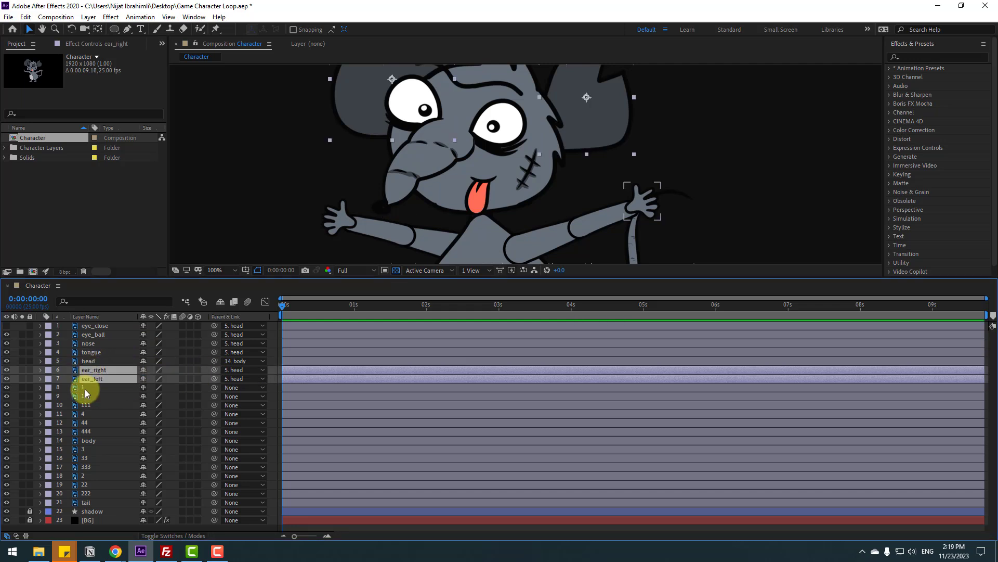
{"action": "left_click", "coordinate": [89, 396]}
Solo the ear_right layer and move its anchor point to the ear's lower-left edge, where it meets the head.
{"action": "left_click", "coordinate": [91, 371]}
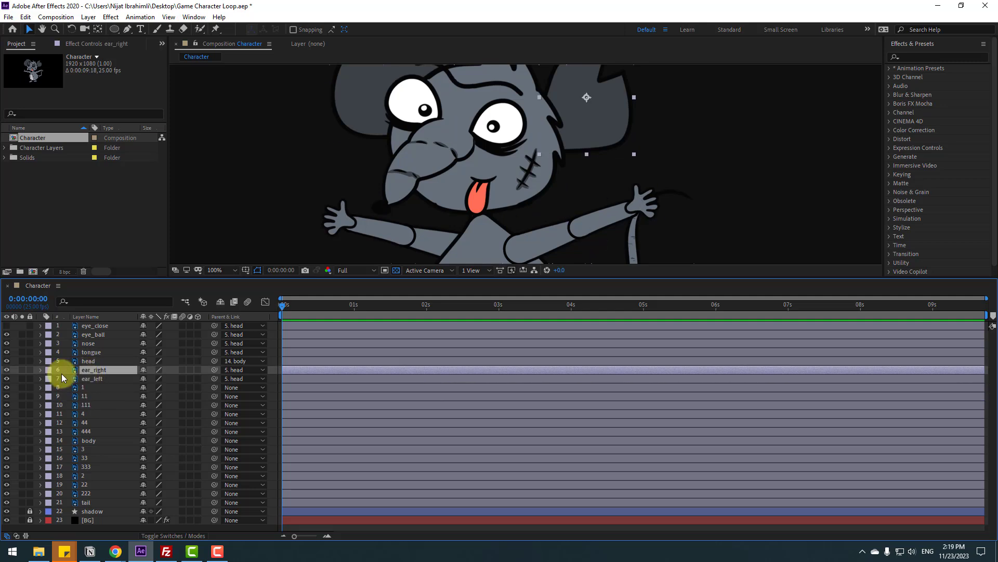
{"action": "left_click", "coordinate": [22, 370]}
{"action": "left_click", "coordinate": [98, 29]}
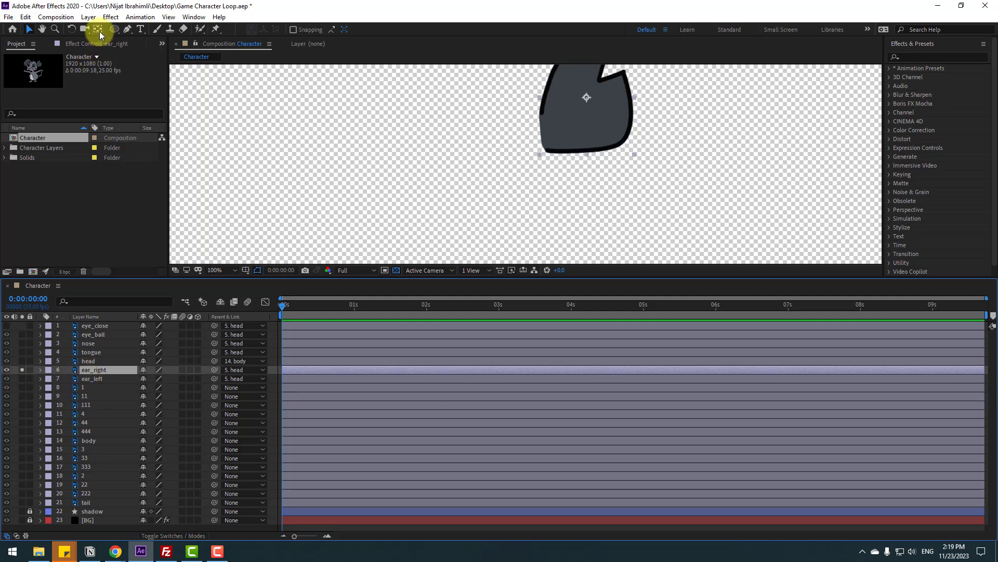
{"action": "left_click_drag", "start_coordinate": [586, 97], "coordinate": [546, 130]}
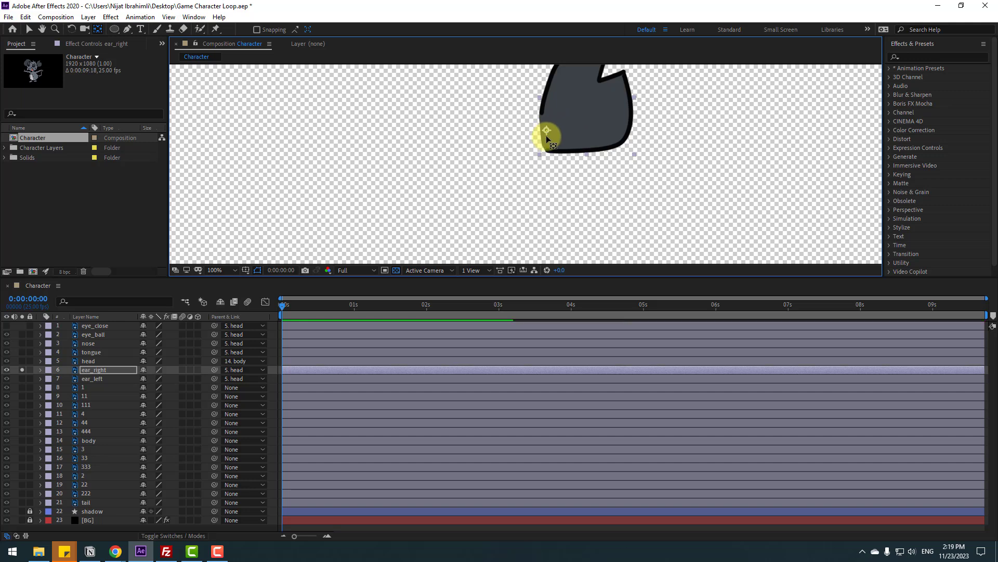
{"action": "left_click", "coordinate": [29, 29]}
Solo ear_left, move its anchor point to the ear's lower-right edge where it joins the head, and unsolo both ears.
{"action": "left_click", "coordinate": [97, 378]}
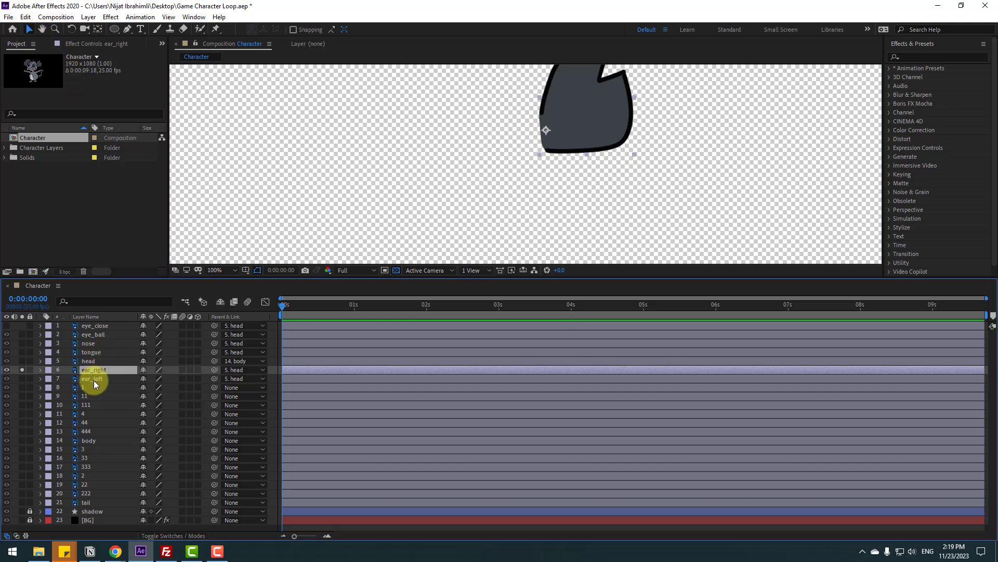
{"action": "left_click", "coordinate": [94, 380]}
{"action": "left_click", "coordinate": [22, 379]}
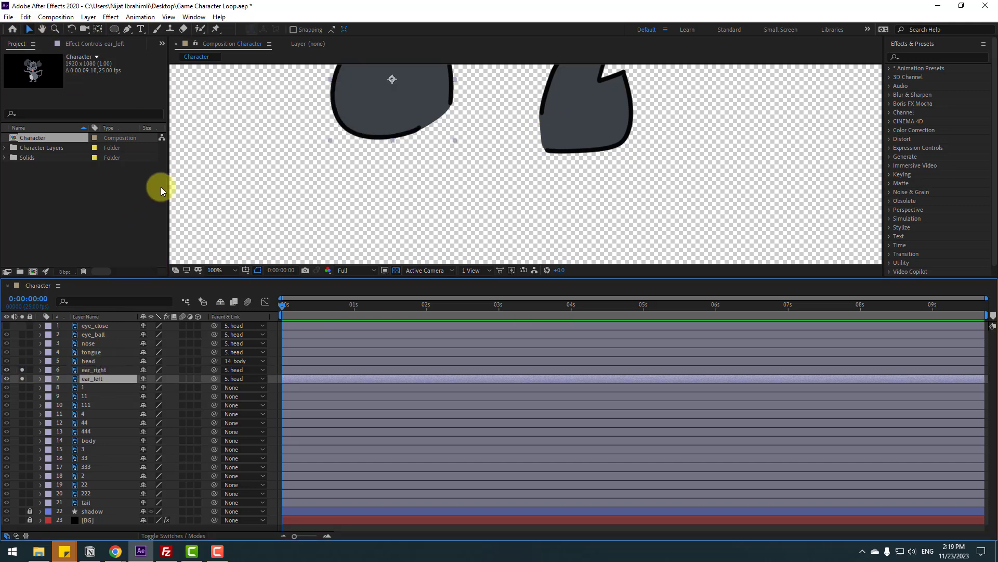
{"action": "scroll", "coordinate": [373, 196], "scroll_direction": "up", "scroll_amount": 2}
{"action": "left_click", "coordinate": [98, 29]}
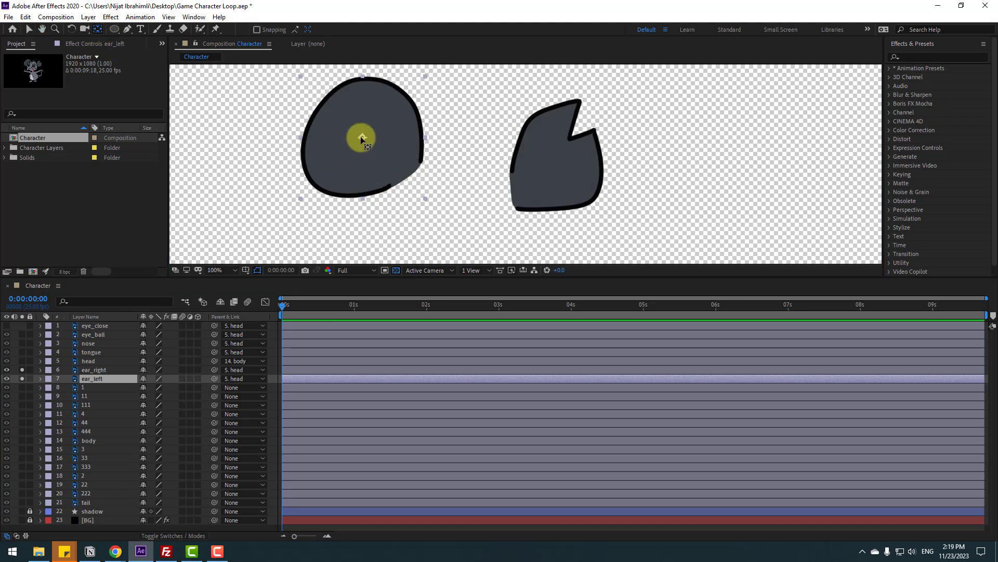
{"action": "left_click_drag", "start_coordinate": [361, 136], "coordinate": [405, 173]}
{"action": "left_click", "coordinate": [29, 29]}
{"action": "left_click", "coordinate": [40, 234]}
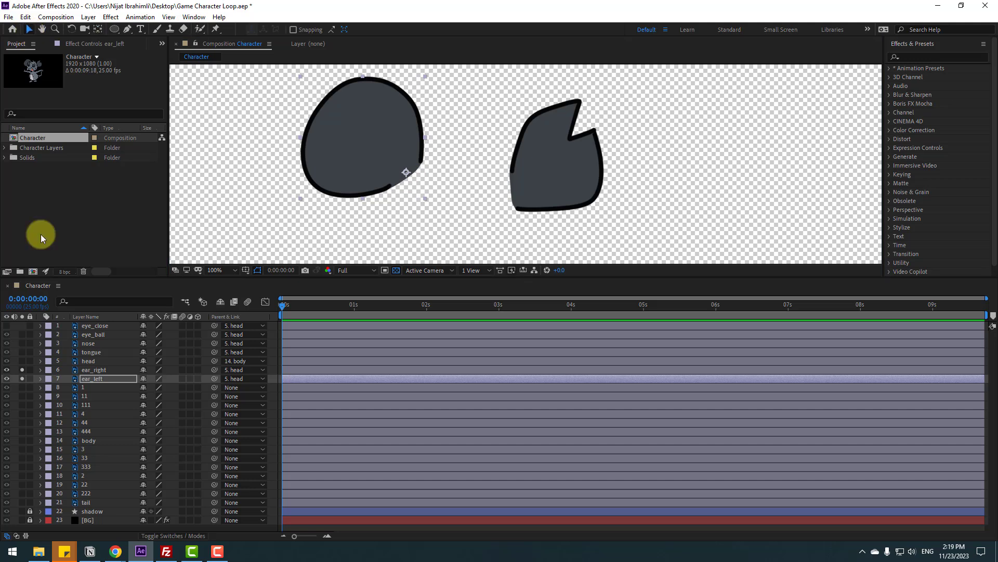
{"action": "left_click_drag", "start_coordinate": [22, 369], "coordinate": [21, 379]}
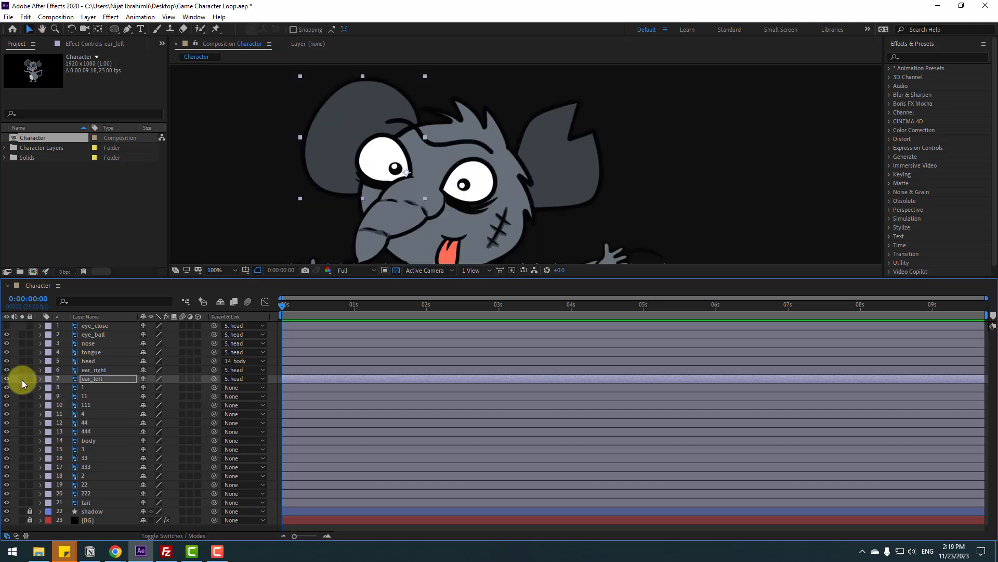
Solo the three arm layers 1, 11 and 111 together.
{"action": "scroll", "coordinate": [383, 203], "scroll_direction": "down", "scroll_amount": 2}
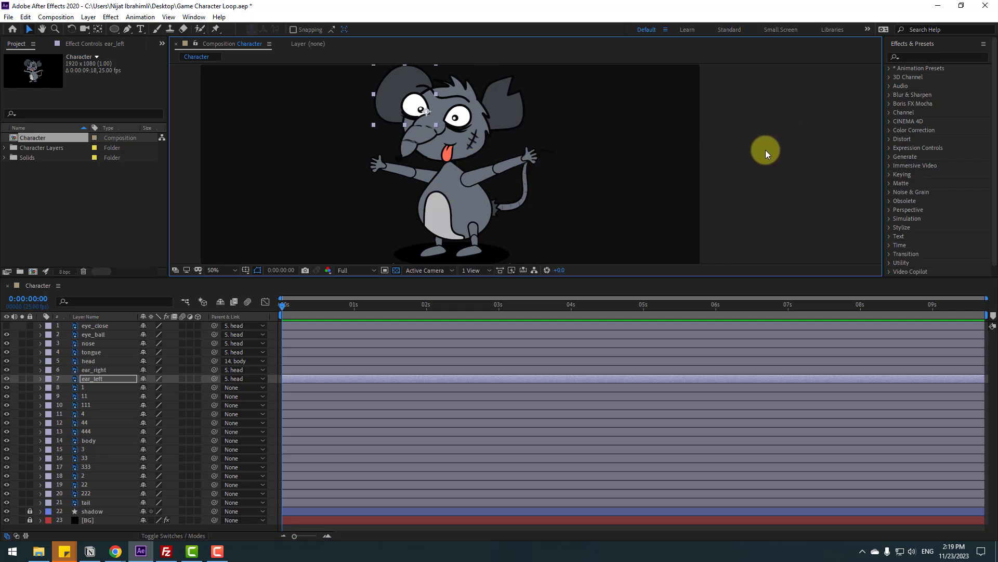
{"action": "left_click", "coordinate": [106, 370]}
{"action": "left_click", "coordinate": [83, 387]}
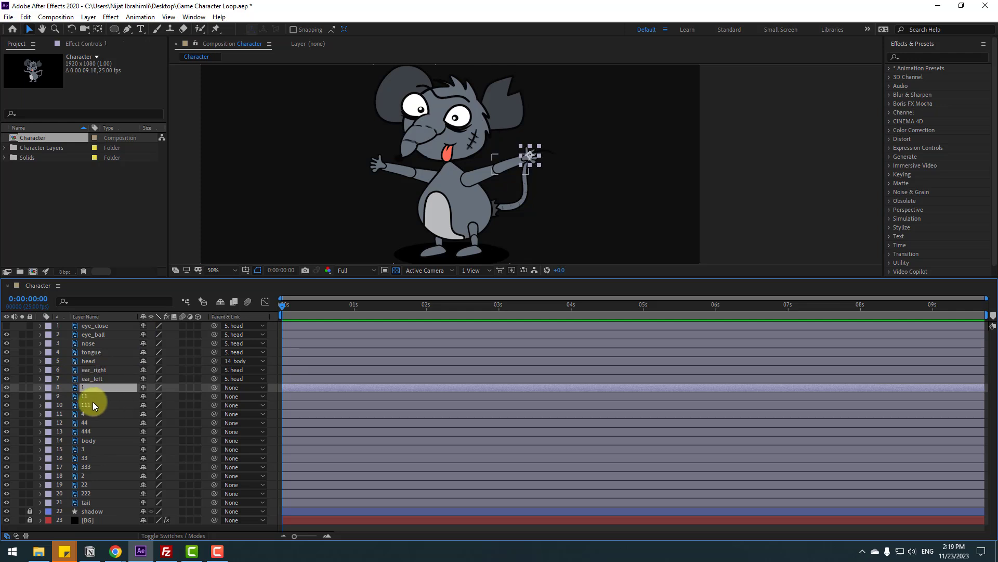
{"action": "left_click", "coordinate": [93, 398], "text": "shift"}
{"action": "left_click", "coordinate": [87, 407], "text": "shift"}
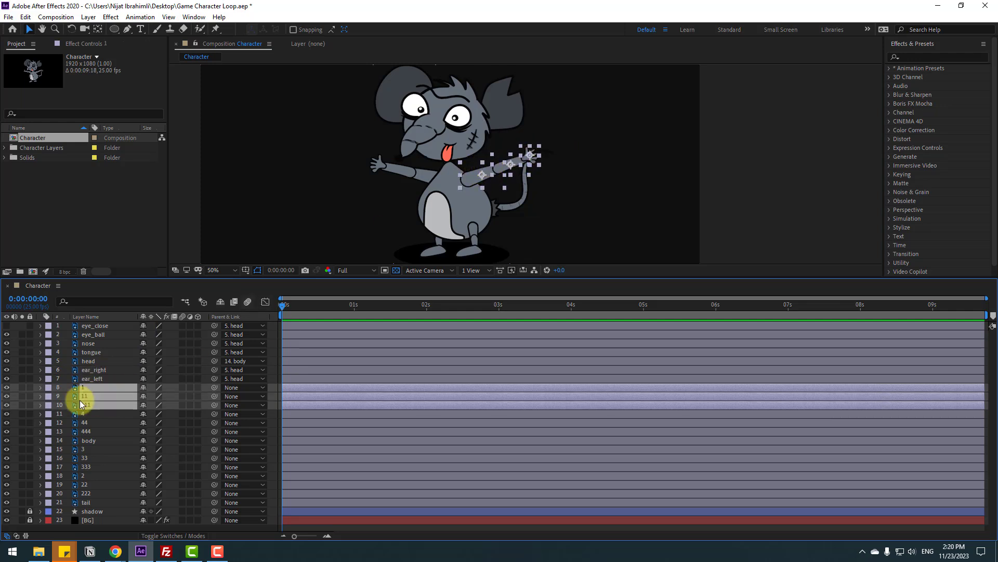
{"action": "left_click", "coordinate": [21, 389]}
{"action": "left_click", "coordinate": [707, 189]}
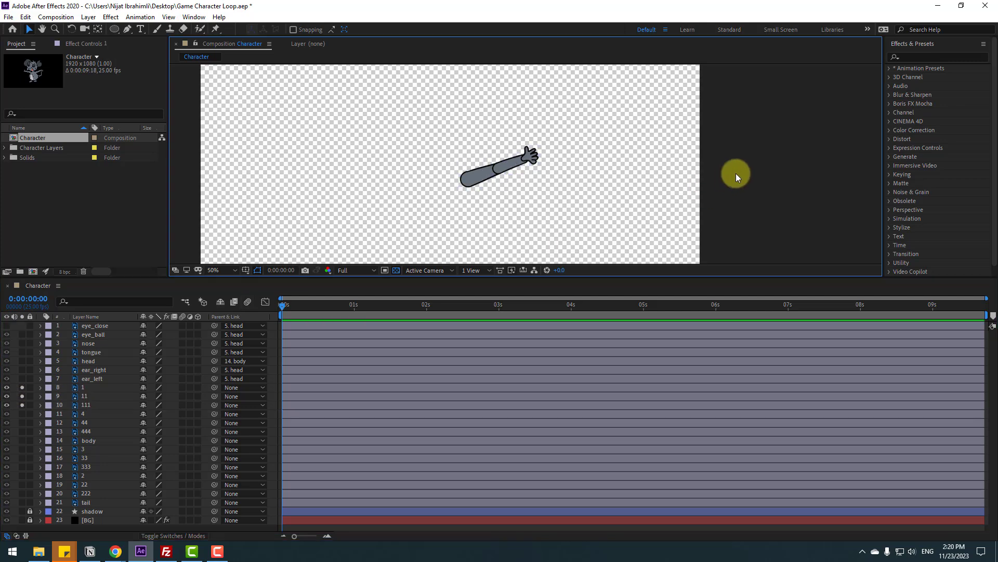
Add a null object with its anchor point centred and place it on the shoulder end of the soloed arm.
{"action": "left_click", "coordinate": [88, 16]}
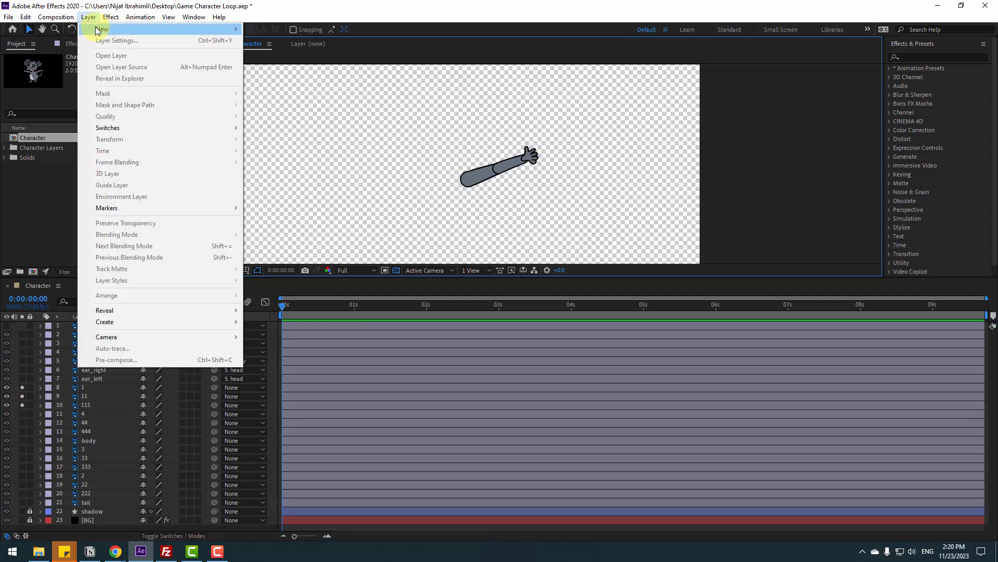
{"action": "mouse_move", "coordinate": [98, 31]}
{"action": "left_click", "coordinate": [262, 75]}
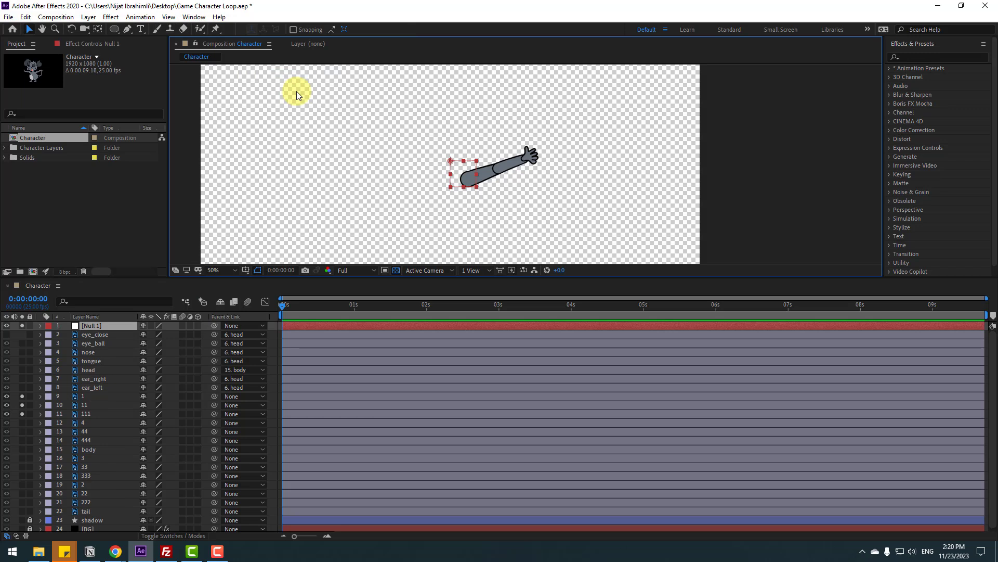
{"action": "key", "text": "period"}
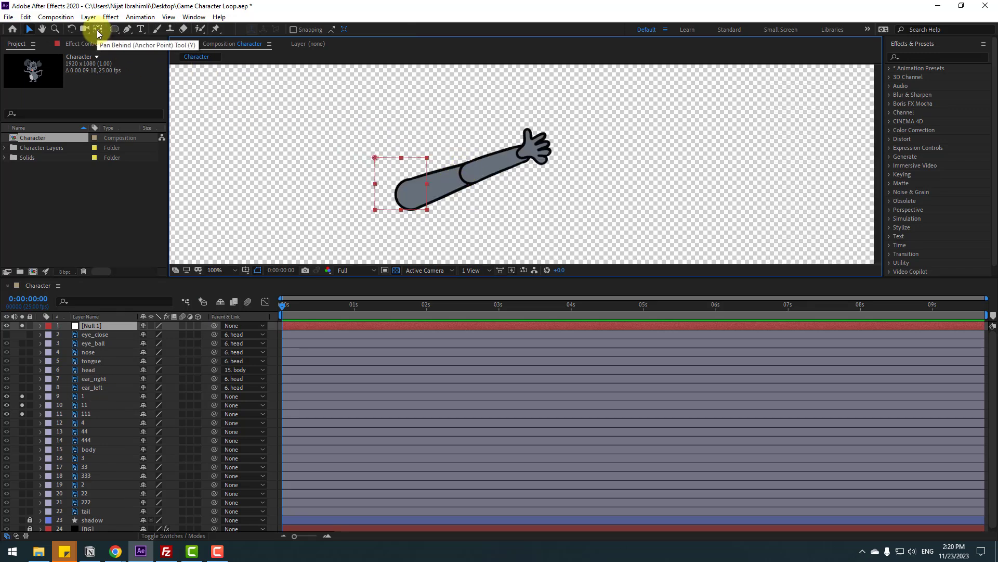
{"action": "key", "text": "ctrl+alt+Home"}
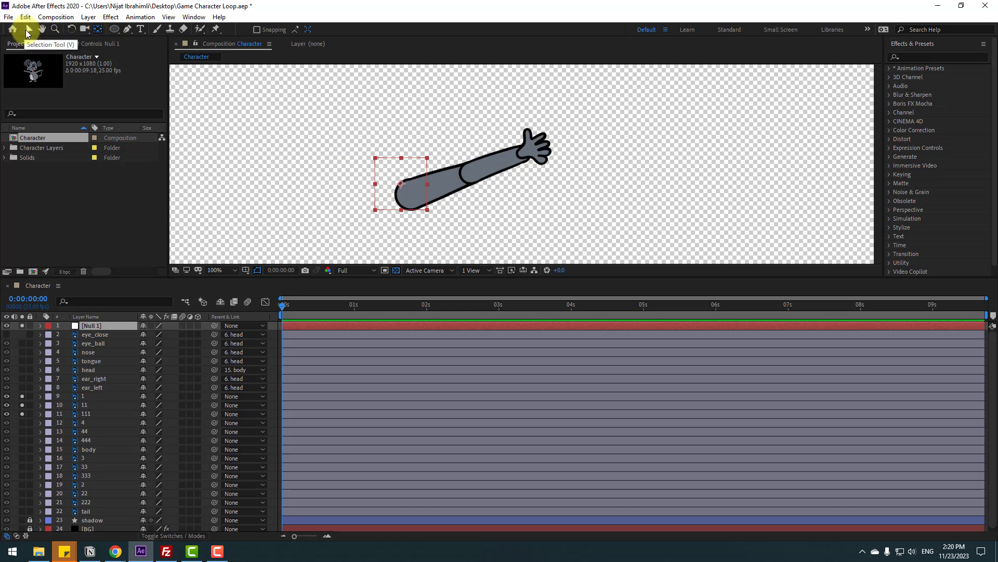
{"action": "left_click_drag", "start_coordinate": [408, 197], "coordinate": [415, 212]}
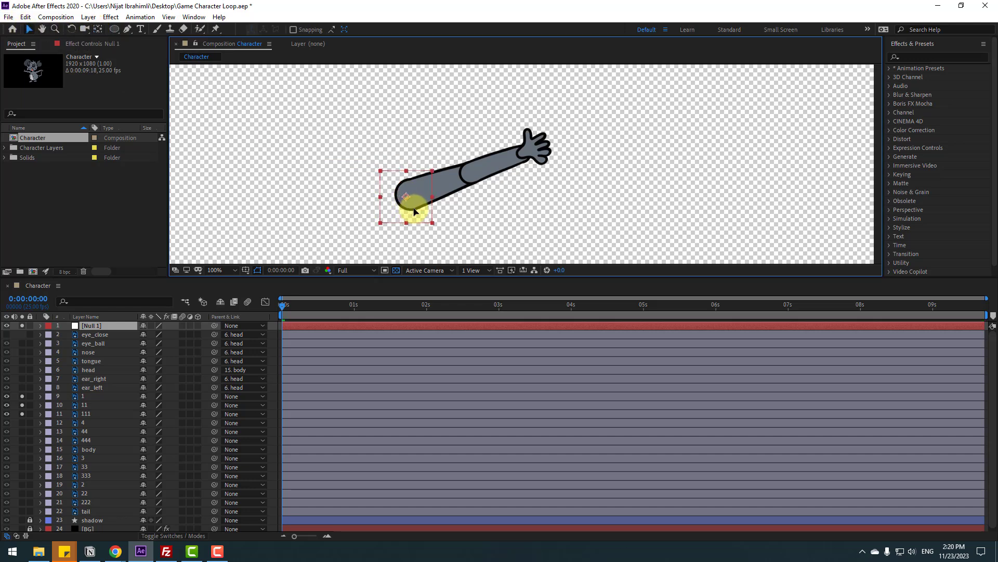
Move the null directly above arm layer 1, rename it HAND_RIGHT and reveal its Rotation property.
{"action": "left_click_drag", "start_coordinate": [96, 332], "coordinate": [99, 390]}
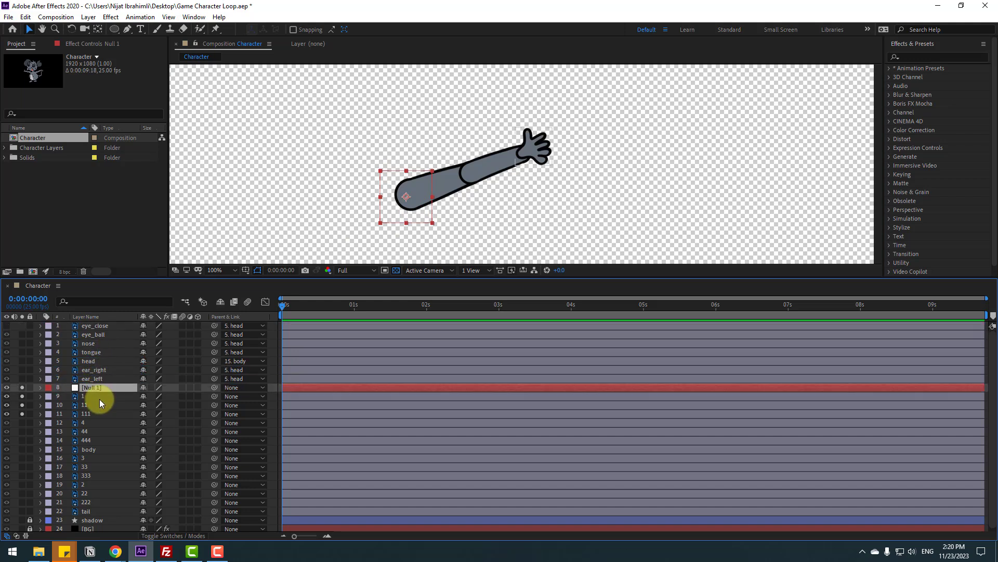
{"action": "key", "text": "Return"}
{"action": "type", "text": "HAND_RIGHT"}
{"action": "key", "text": "Return"}
{"action": "key", "text": "r"}
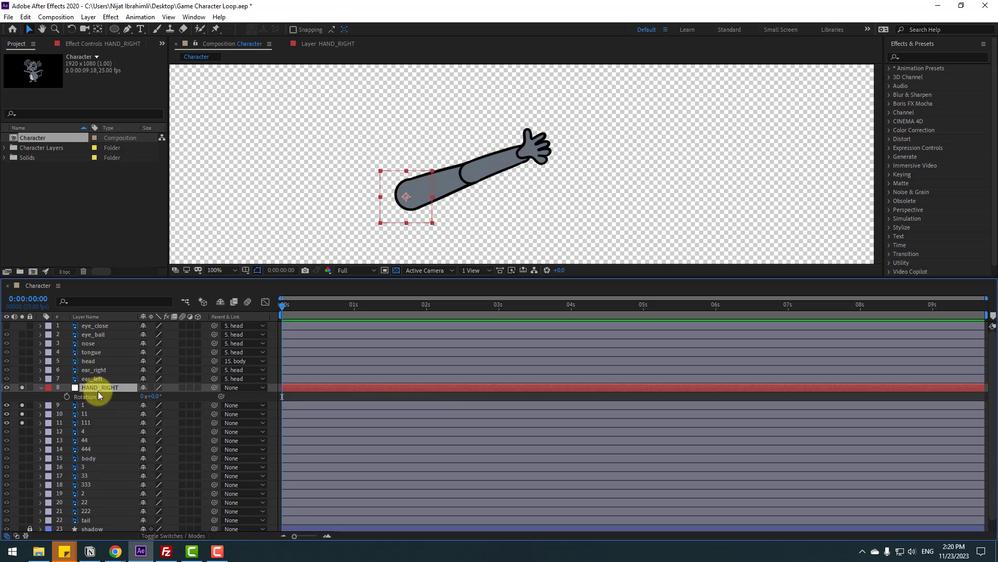
Parent arm layer 1 to 11, 11 to 111 and 111 to HAND_RIGHT, and test the chain by rotating the null.
{"action": "left_click", "coordinate": [83, 406]}
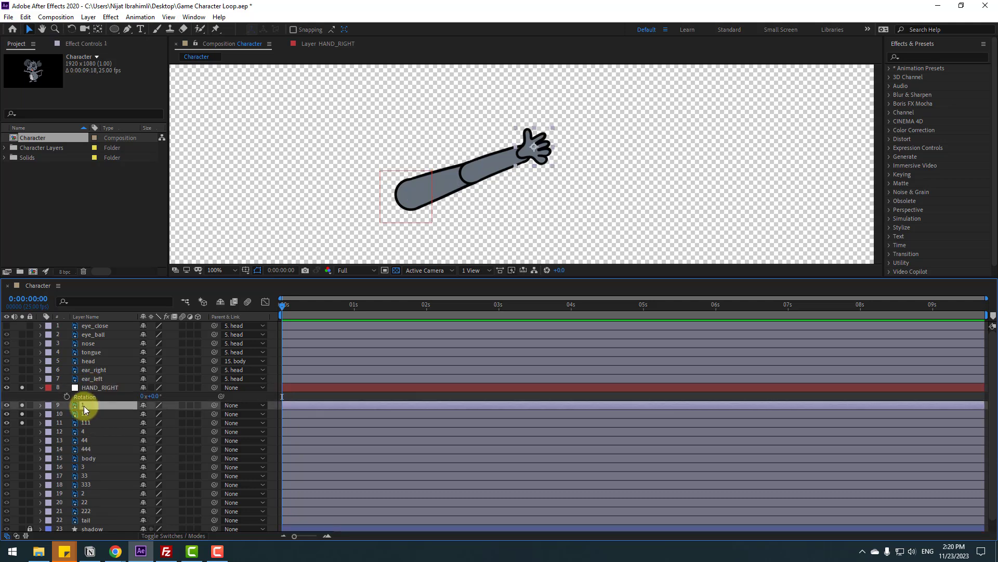
{"action": "left_click_drag", "start_coordinate": [215, 405], "coordinate": [88, 416]}
{"action": "left_click", "coordinate": [86, 413]}
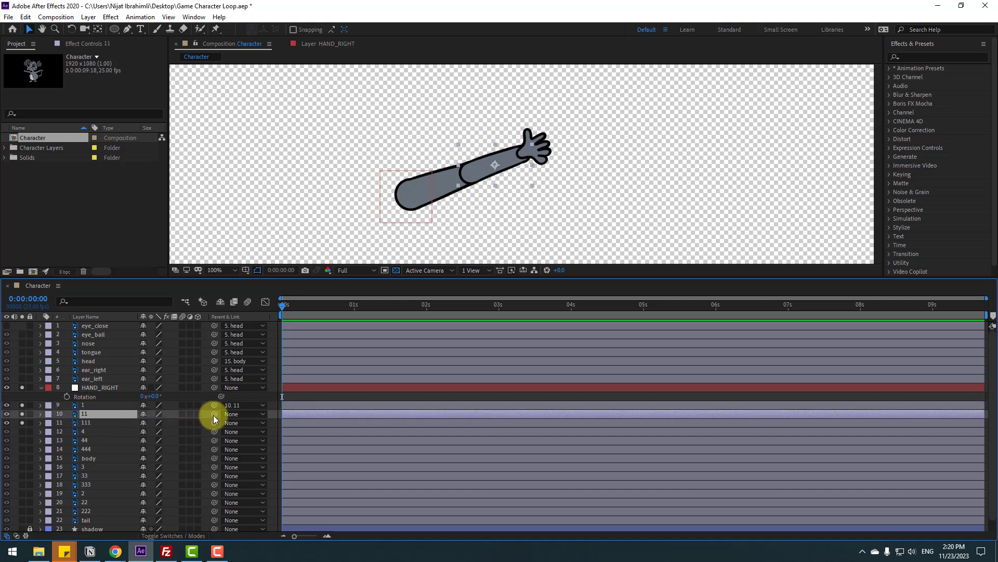
{"action": "left_click_drag", "start_coordinate": [214, 415], "coordinate": [82, 423]}
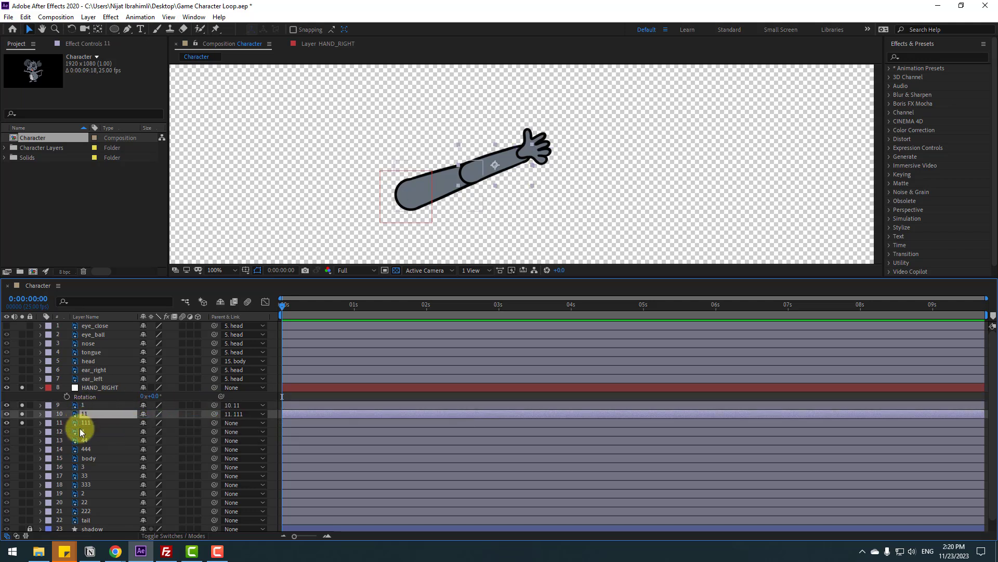
{"action": "left_click", "coordinate": [85, 422]}
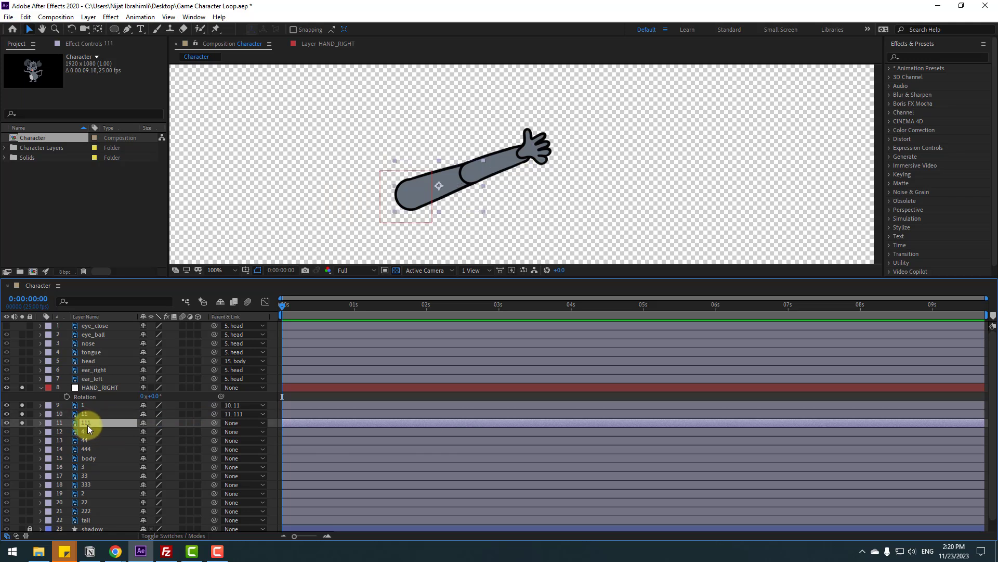
{"action": "left_click_drag", "start_coordinate": [214, 422], "coordinate": [98, 387]}
{"action": "left_click", "coordinate": [85, 387]}
{"action": "mouse_move", "coordinate": [159, 399]}
{"action": "left_mouse_down"}
{"action": "mouse_move", "coordinate": [171, 395]}
{"action": "mouse_move", "coordinate": [151, 414]}
{"action": "left_mouse_up"}
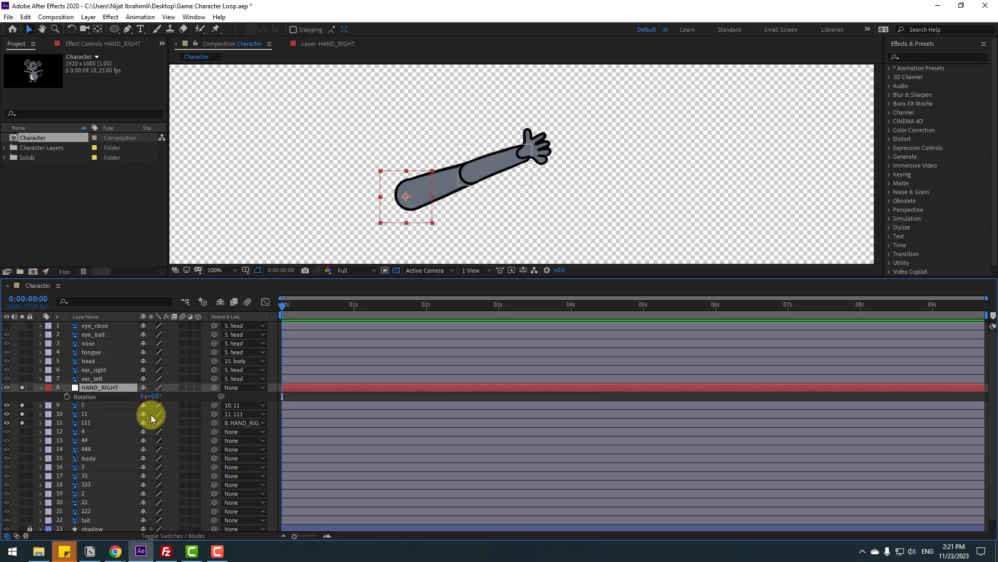
Reveal Rotation on layers 1, 11 and 111, and link layer 1's Rotation to layer 11's Rotation with an expression.
{"action": "left_click", "coordinate": [82, 405]}
{"action": "left_click", "coordinate": [85, 414], "text": "ctrl"}
{"action": "left_click", "coordinate": [86, 423], "text": "ctrl"}
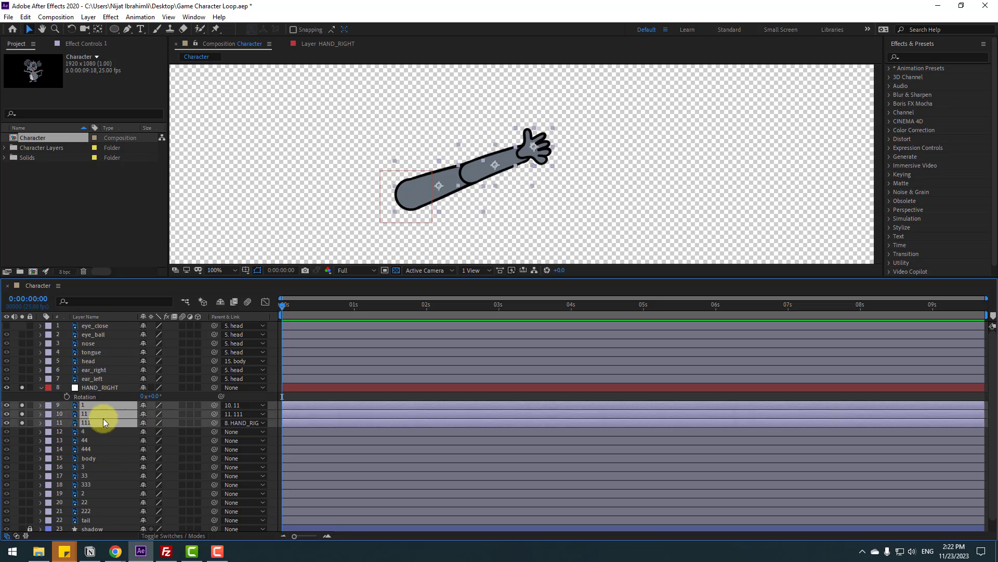
{"action": "key", "text": "r"}
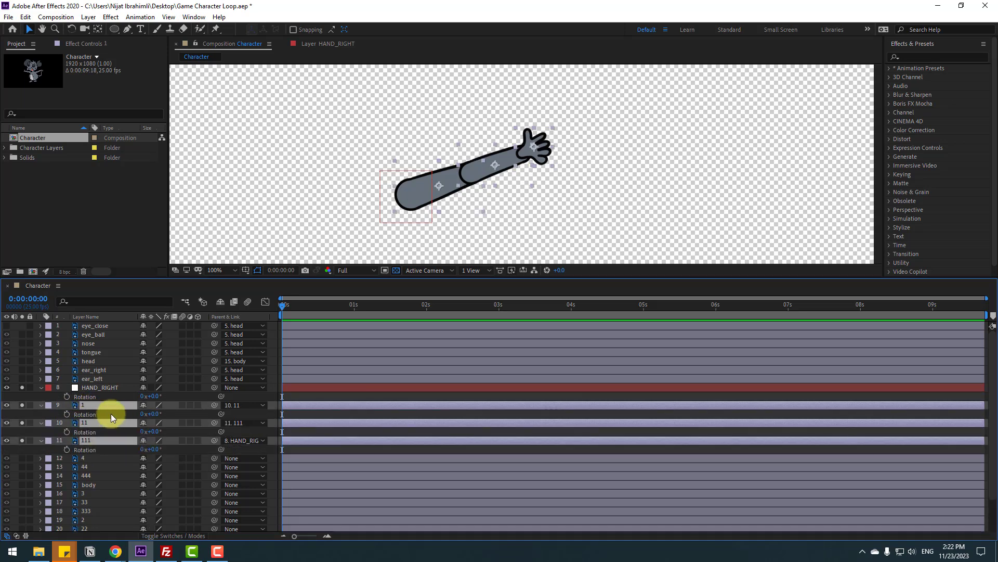
{"action": "left_click", "coordinate": [111, 414]}
{"action": "key", "text": "Return"}
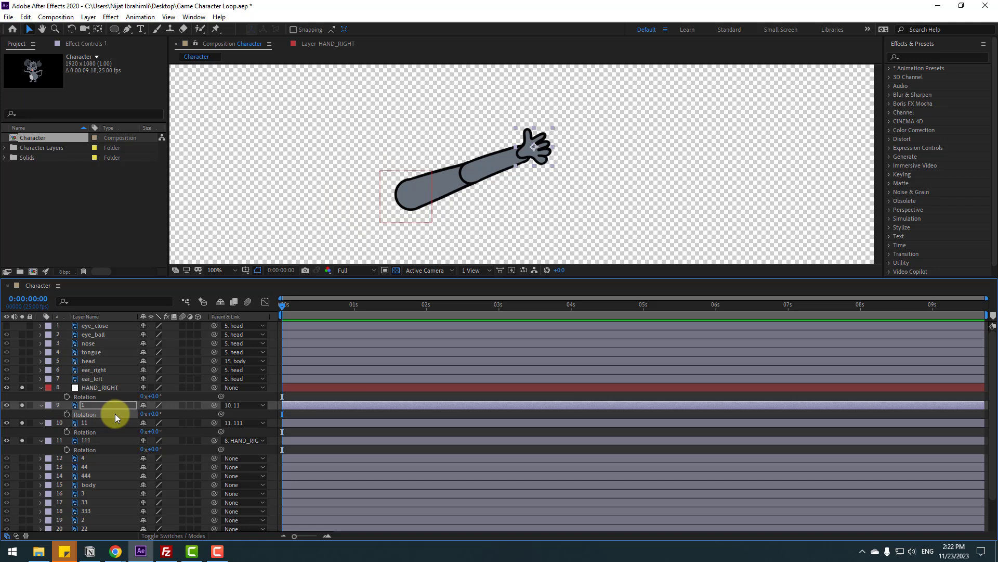
{"action": "left_click", "coordinate": [66, 416], "text": "alt"}
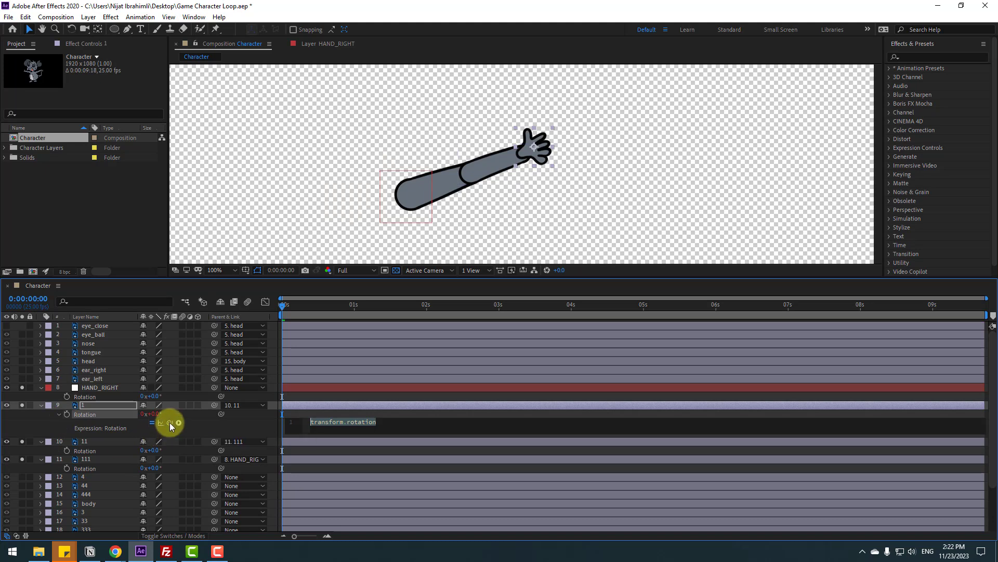
{"action": "left_click_drag", "start_coordinate": [82, 448], "coordinate": [91, 450]}
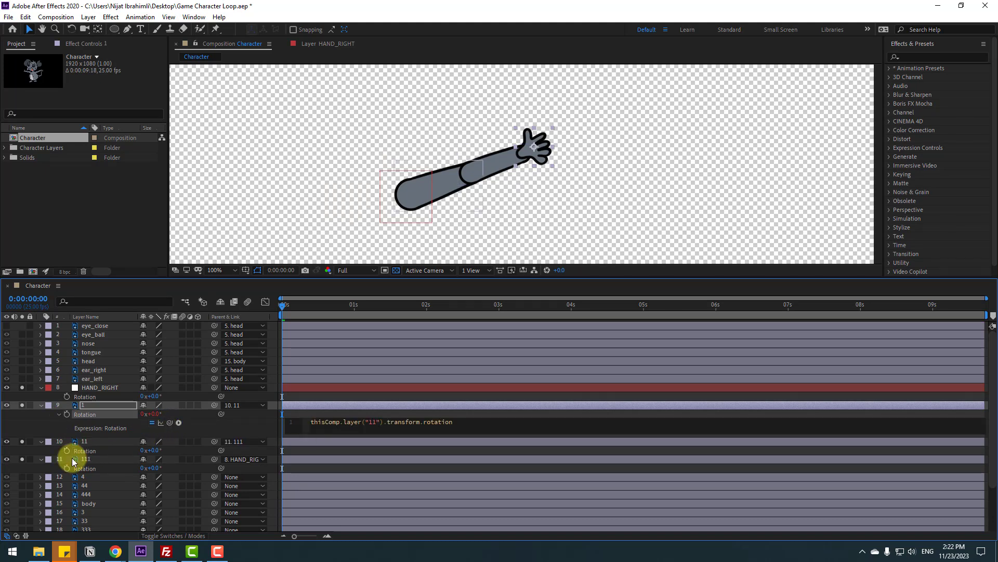
{"action": "left_click", "coordinate": [38, 424]}
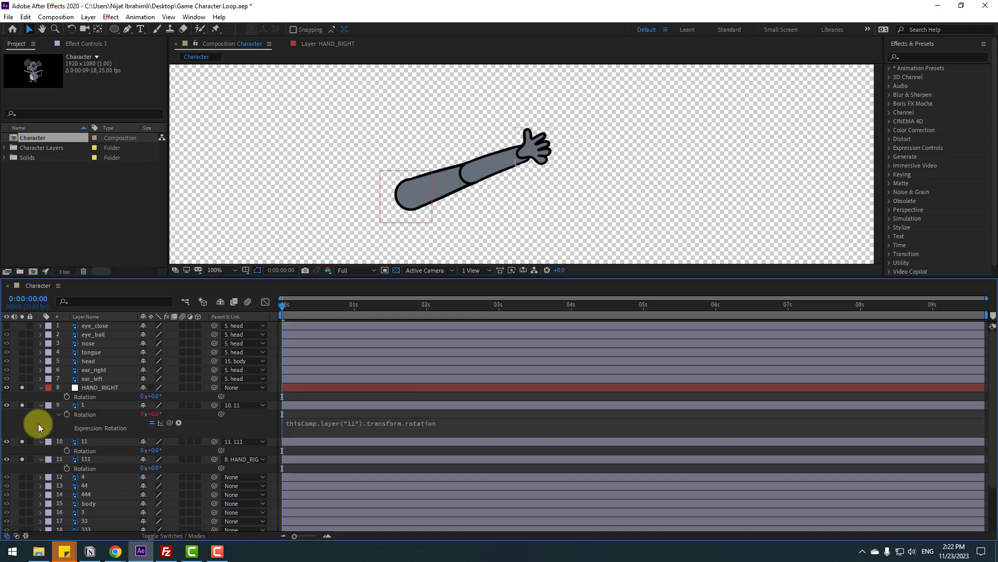
Add an expression to layer 11's Rotation that links it to the Rotation of layer 111.
{"action": "left_click", "coordinate": [66, 450], "text": "alt"}
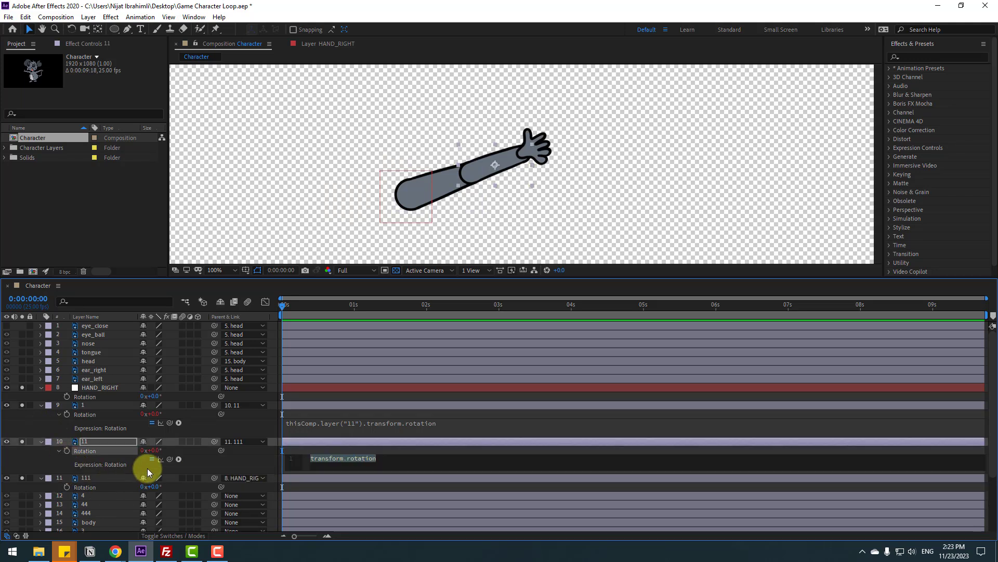
{"action": "left_click_drag", "start_coordinate": [170, 459], "coordinate": [66, 485]}
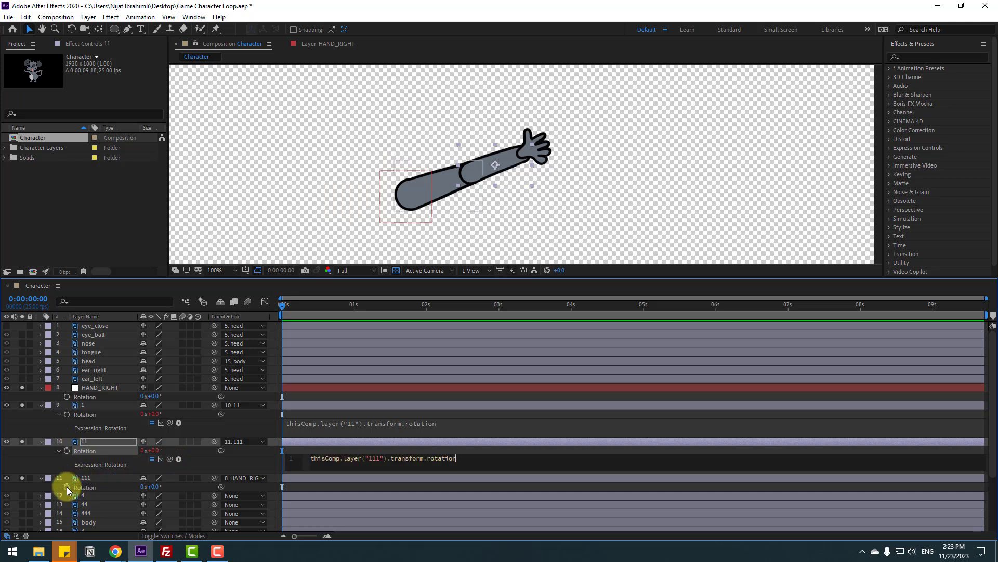
{"action": "left_click", "coordinate": [29, 464]}
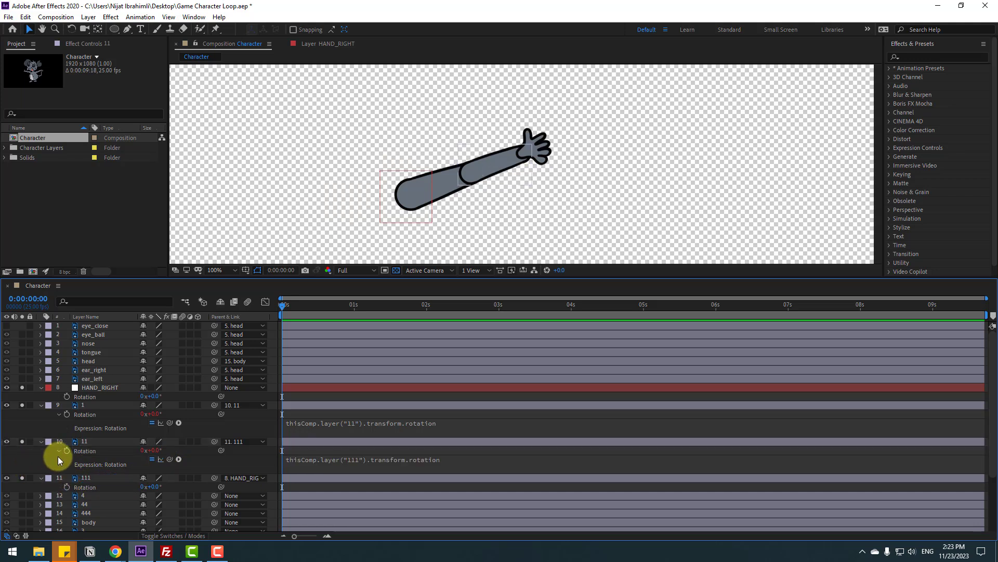
Link layer 111's Rotation to HAND_RIGHT's Rotation with an expression, and test how the arm bends when the null rotates.
{"action": "left_click", "coordinate": [67, 487]}
{"action": "left_click", "coordinate": [67, 488], "text": "alt"}
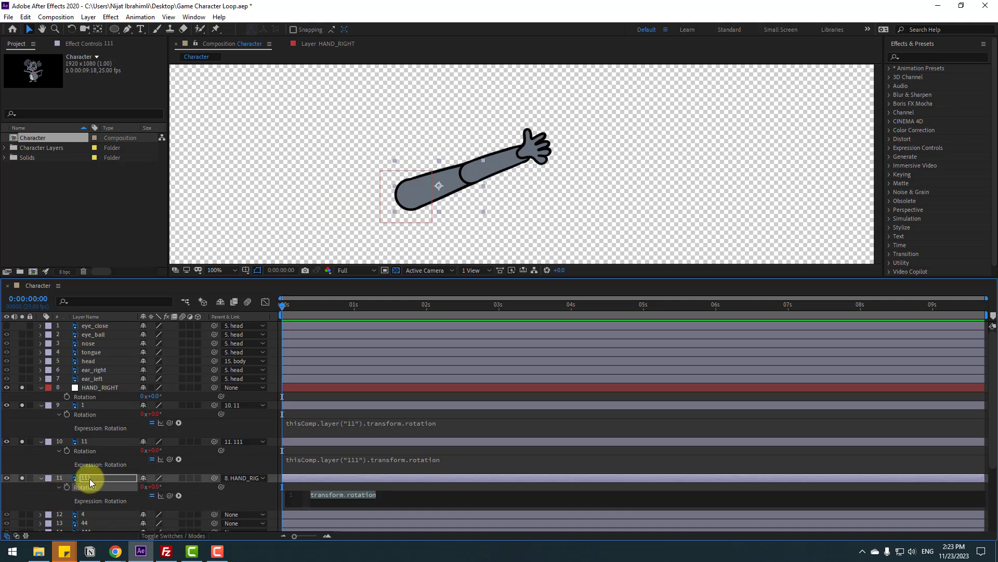
{"action": "left_click_drag", "start_coordinate": [169, 495], "coordinate": [93, 395]}
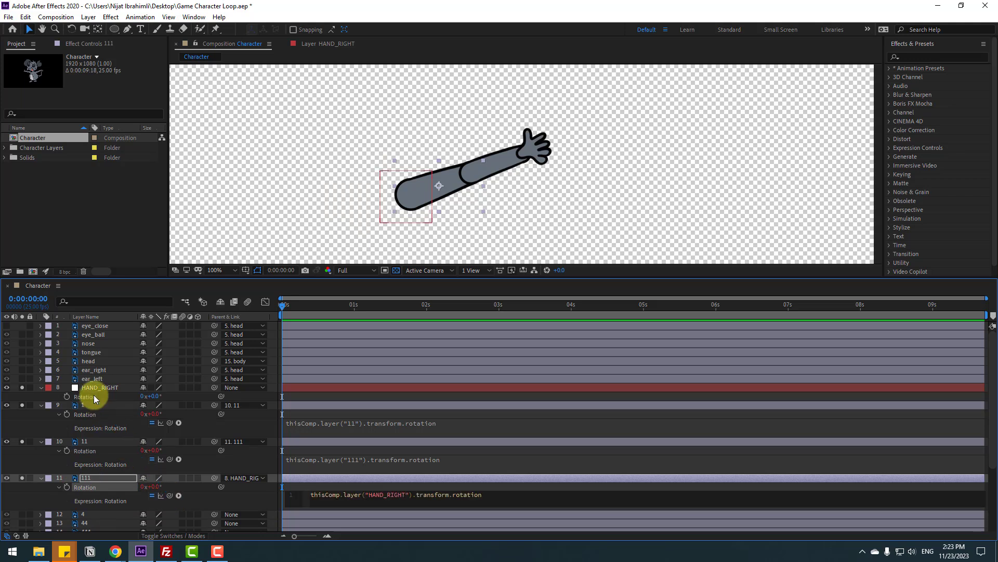
{"action": "left_click", "coordinate": [38, 420]}
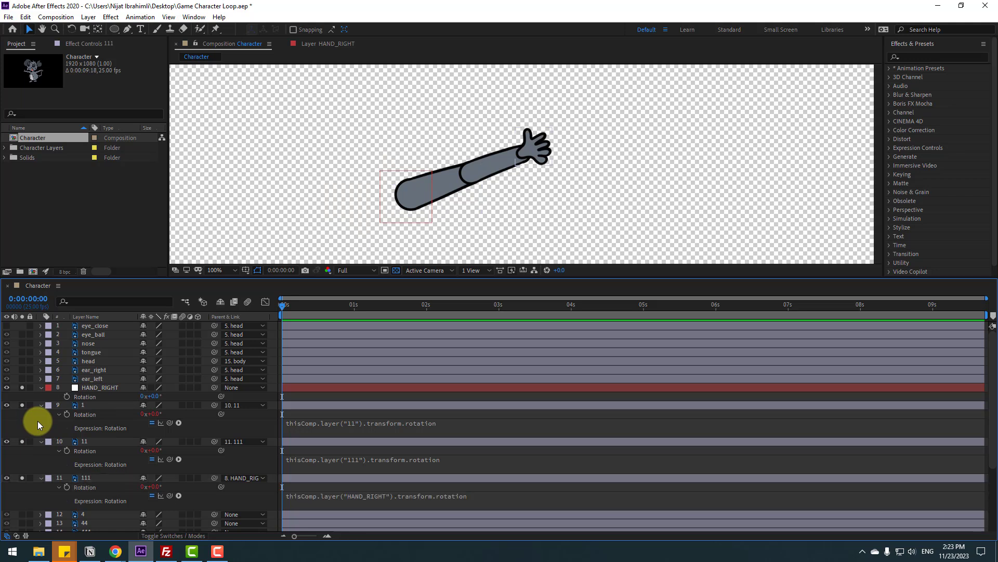
{"action": "left_click", "coordinate": [98, 387]}
{"action": "left_click_drag", "start_coordinate": [155, 396], "coordinate": [88, 413]}
Move the anchor point of hand layer 1 to the wrist, where it meets the forearm.
{"action": "left_click", "coordinate": [86, 408]}
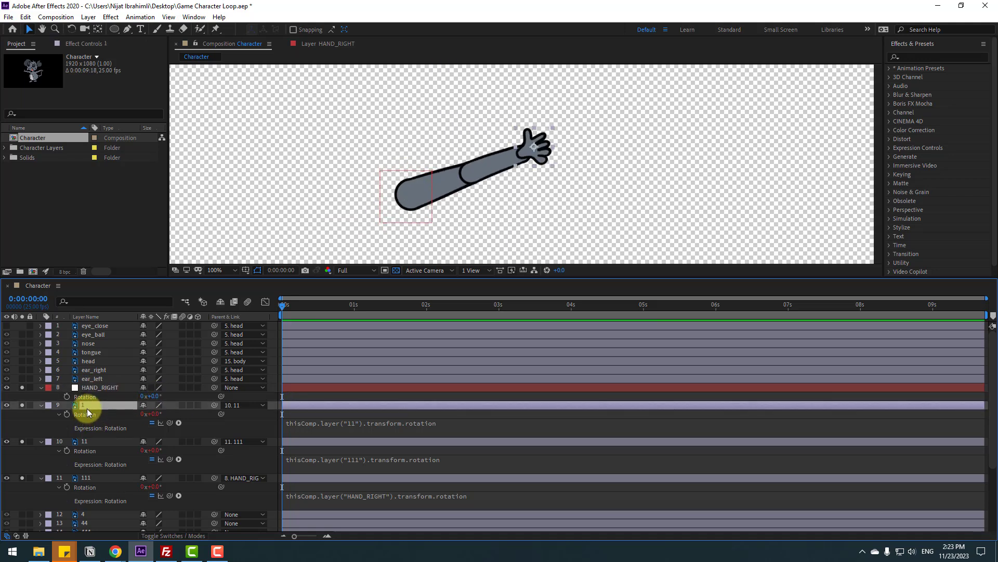
{"action": "scroll", "coordinate": [554, 140], "scroll_direction": "up", "scroll_amount": 1}
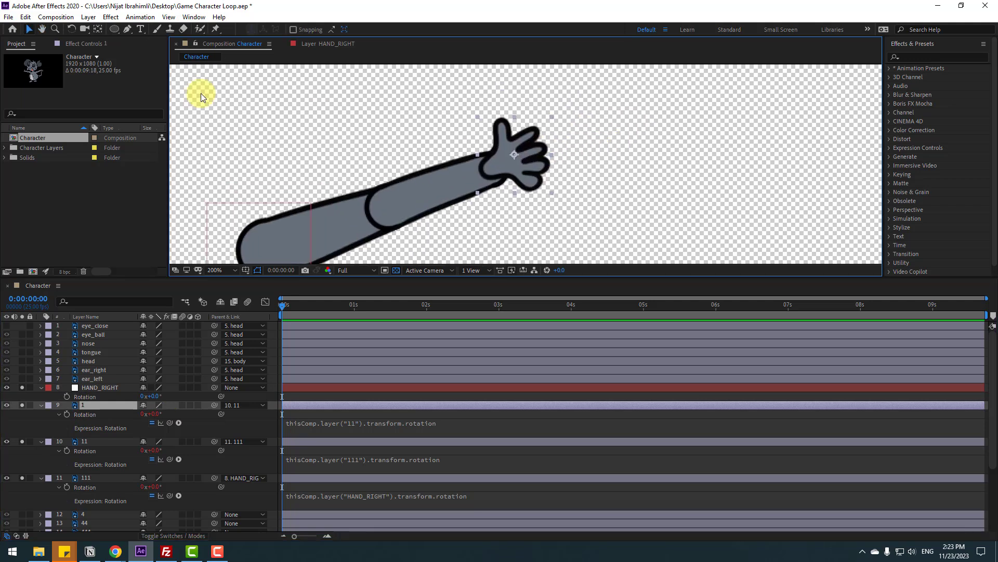
{"action": "left_click", "coordinate": [98, 30]}
{"action": "left_click_drag", "start_coordinate": [519, 155], "coordinate": [485, 172]}
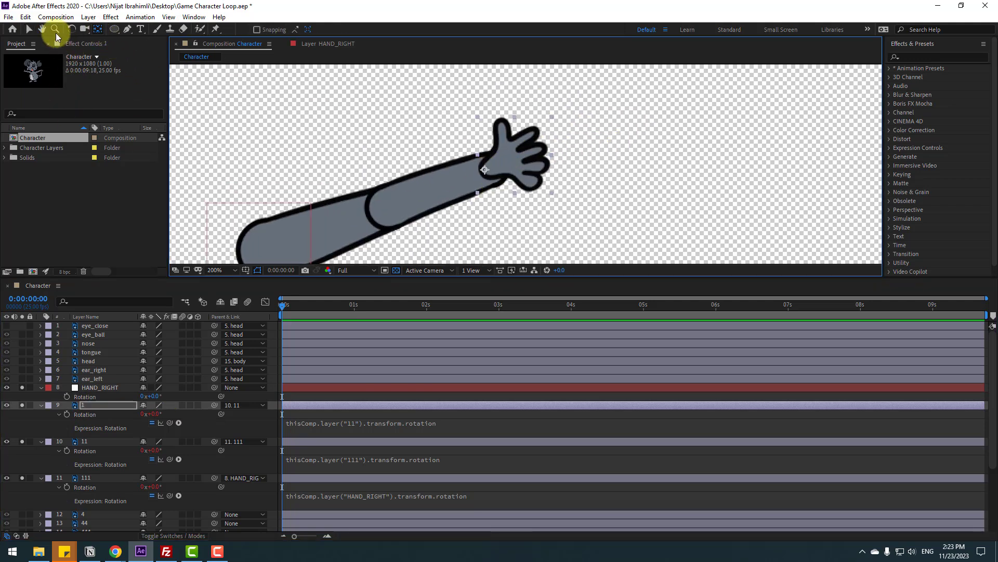
{"action": "left_click", "coordinate": [30, 30]}
Move the anchor point of forearm layer 11 to the elbow, where it meets the upper arm.
{"action": "left_click", "coordinate": [89, 441]}
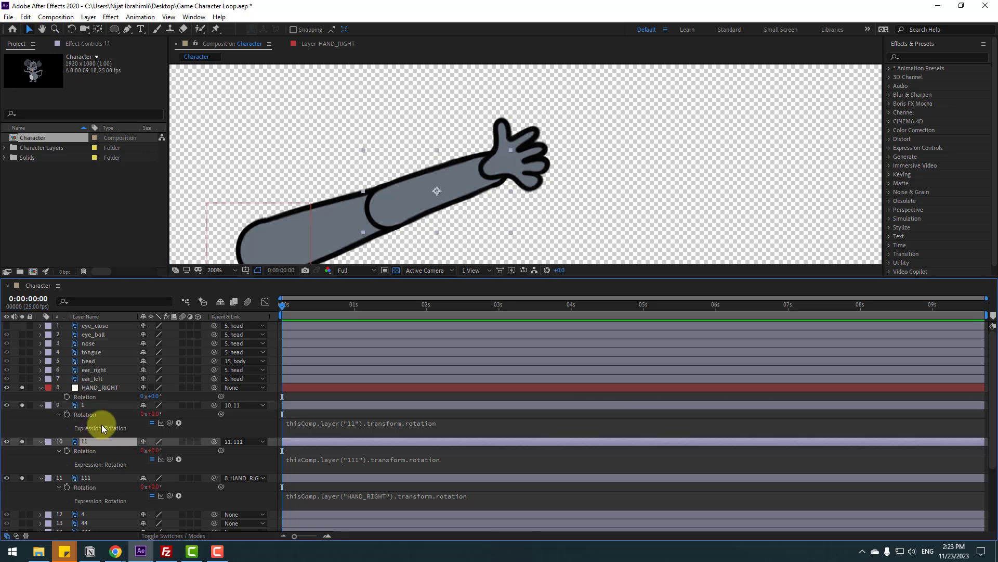
{"action": "left_click", "coordinate": [98, 29]}
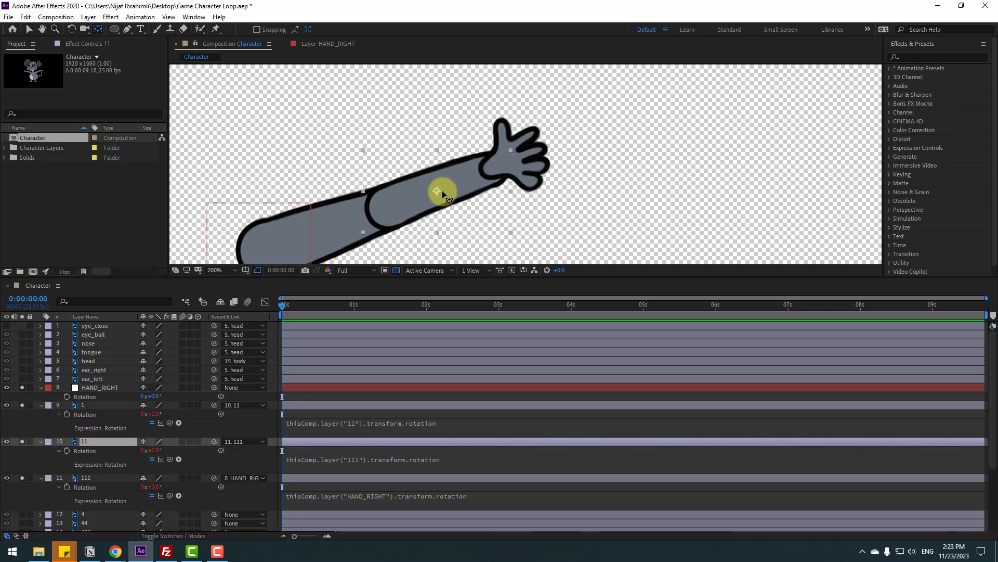
{"action": "left_click_drag", "start_coordinate": [442, 191], "coordinate": [388, 207]}
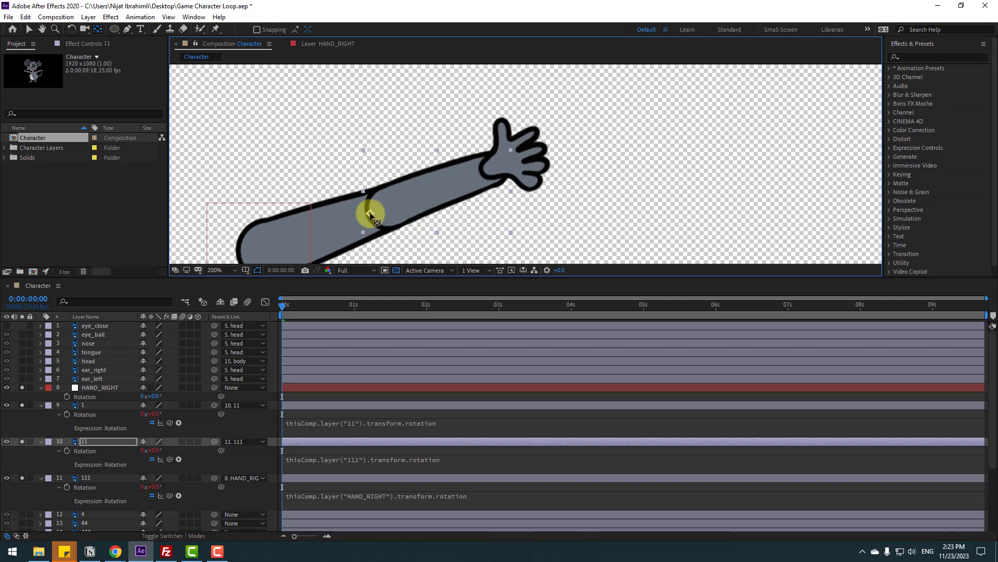
Move the anchor point of upper-arm layer 111 to its rounded shoulder end.
{"action": "left_click_drag", "start_coordinate": [275, 223], "coordinate": [355, 166]}
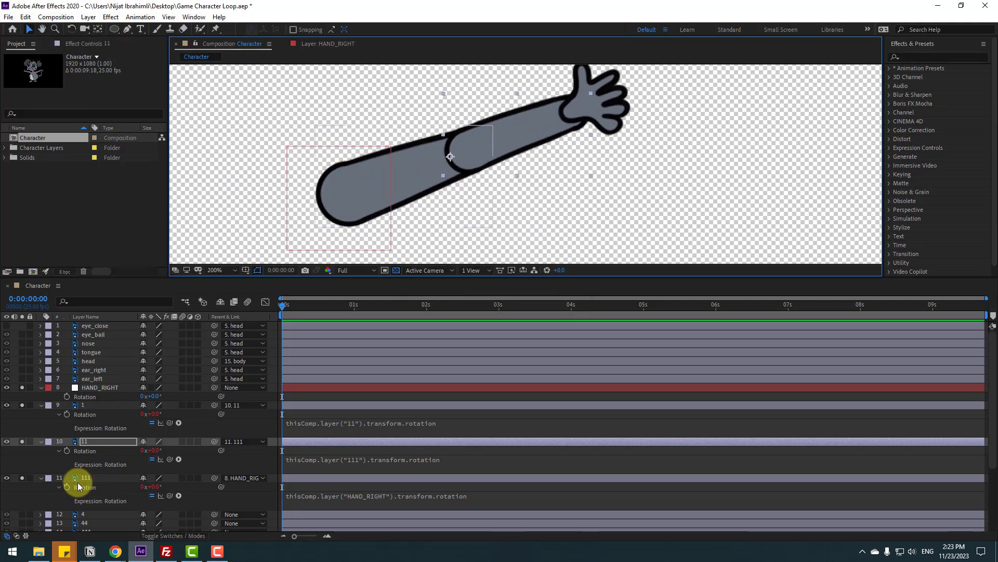
{"action": "left_click", "coordinate": [85, 478]}
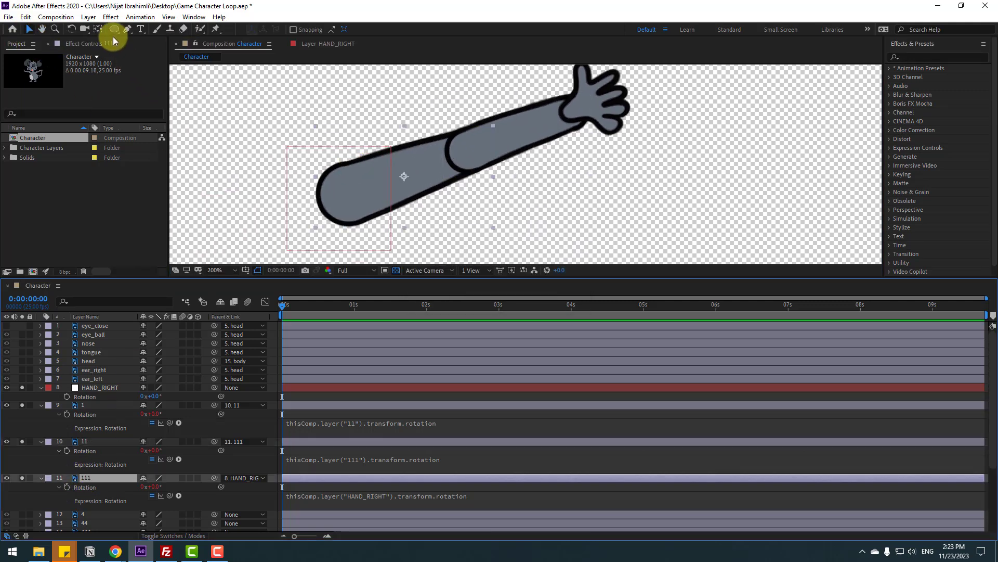
{"action": "left_click", "coordinate": [100, 33]}
{"action": "left_click_drag", "start_coordinate": [403, 178], "coordinate": [326, 203]}
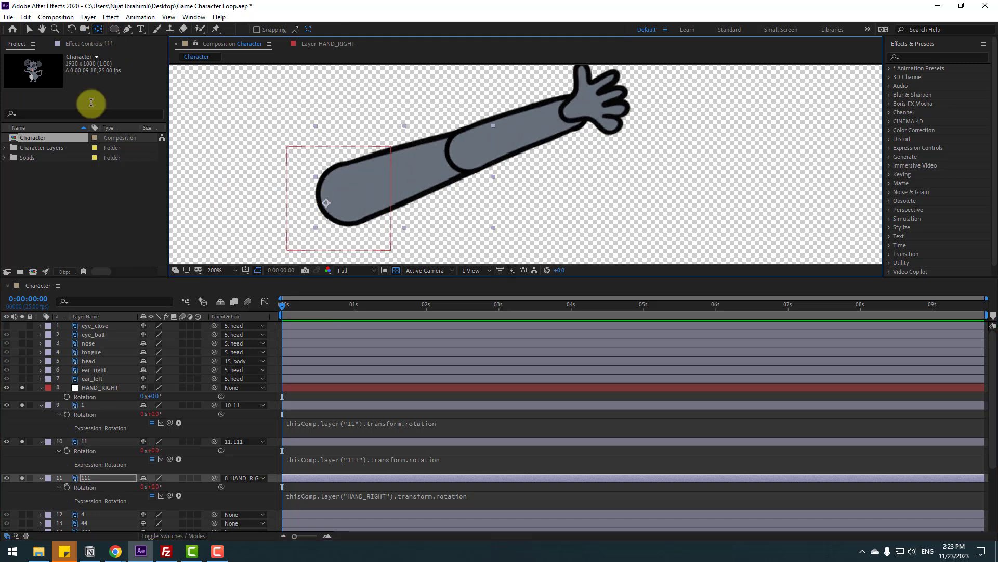
{"action": "left_click", "coordinate": [30, 29]}
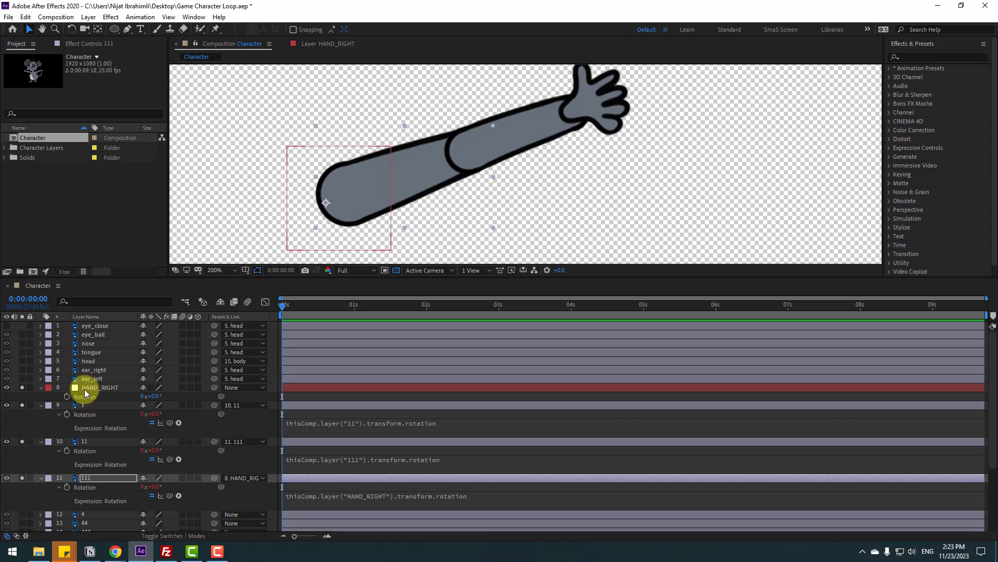
Rotate the HAND_RIGHT null to 9° so that the whole arm swings down to nearly horizontal.
{"action": "left_click", "coordinate": [85, 389]}
{"action": "left_click_drag", "start_coordinate": [151, 397], "coordinate": [39, 410]}
{"action": "key", "text": "comma"}
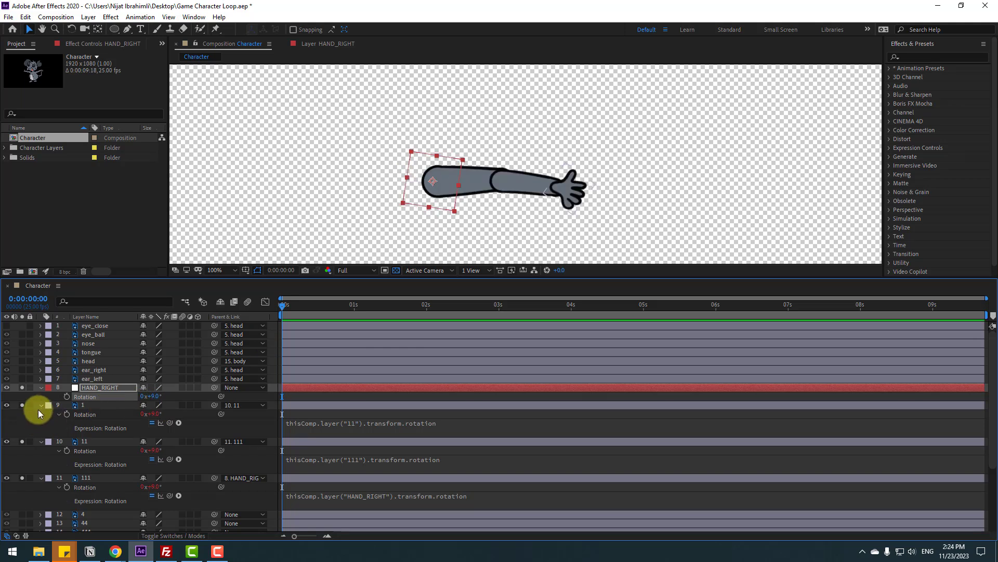
Collapse the properties of HAND_RIGHT and the three arm layers, and unsolo all four layers.
{"action": "left_click", "coordinate": [41, 388]}
{"action": "left_click", "coordinate": [41, 396]}
{"action": "left_click", "coordinate": [42, 405]}
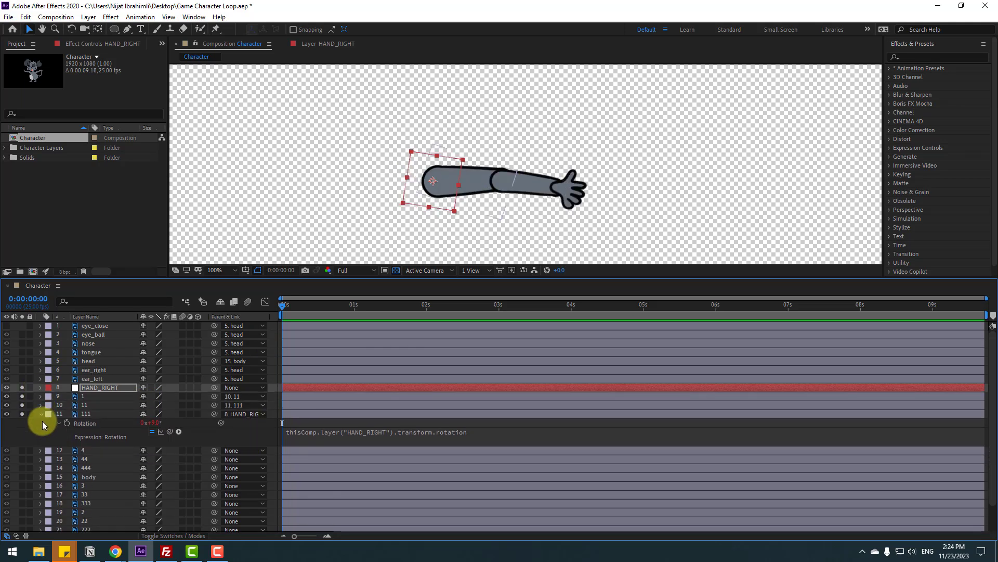
{"action": "left_click", "coordinate": [42, 414]}
{"action": "left_click_drag", "start_coordinate": [23, 387], "coordinate": [20, 412]}
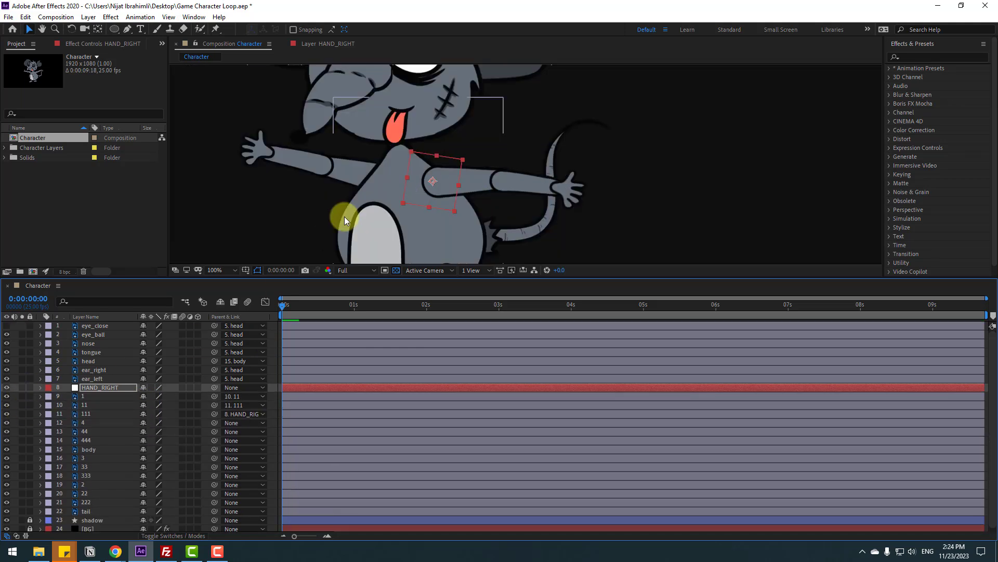
Test the arm's swing on the full character with HAND_RIGHT's Rotation, and collapse the null's properties.
{"action": "scroll", "coordinate": [345, 217], "scroll_direction": "down", "scroll_amount": 2}
{"action": "key", "text": "r"}
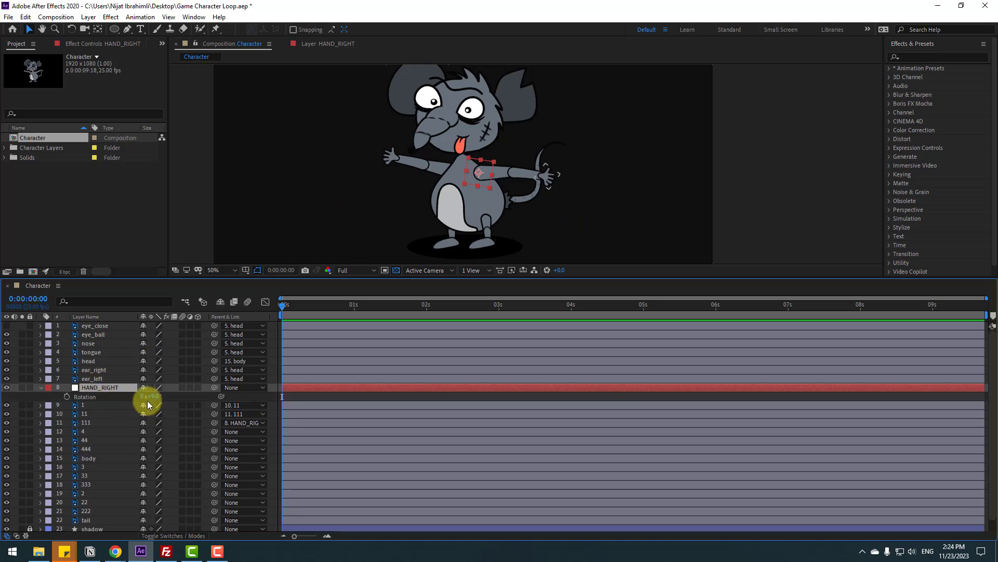
{"action": "left_click_drag", "start_coordinate": [152, 400], "coordinate": [194, 403]}
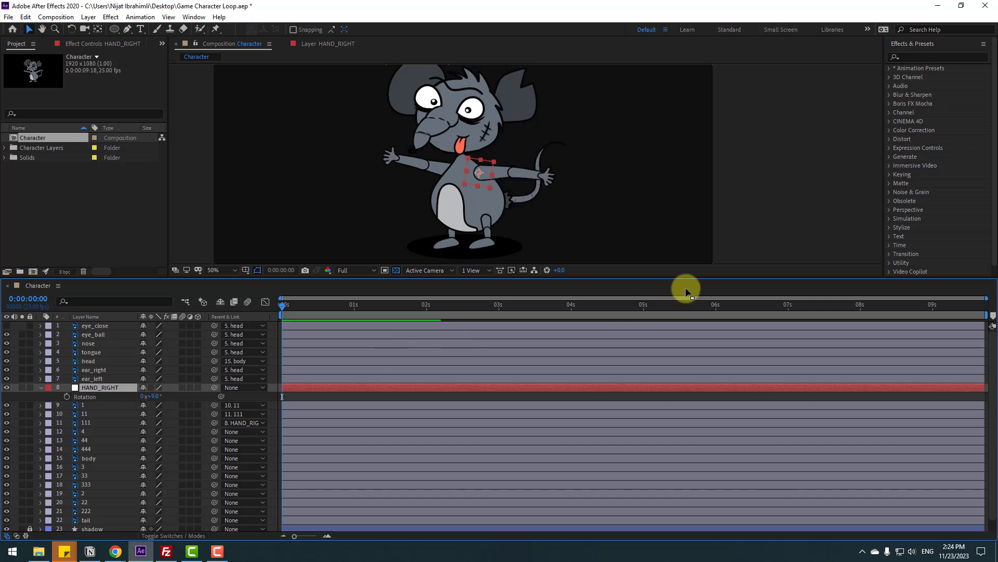
{"action": "left_click", "coordinate": [40, 387]}
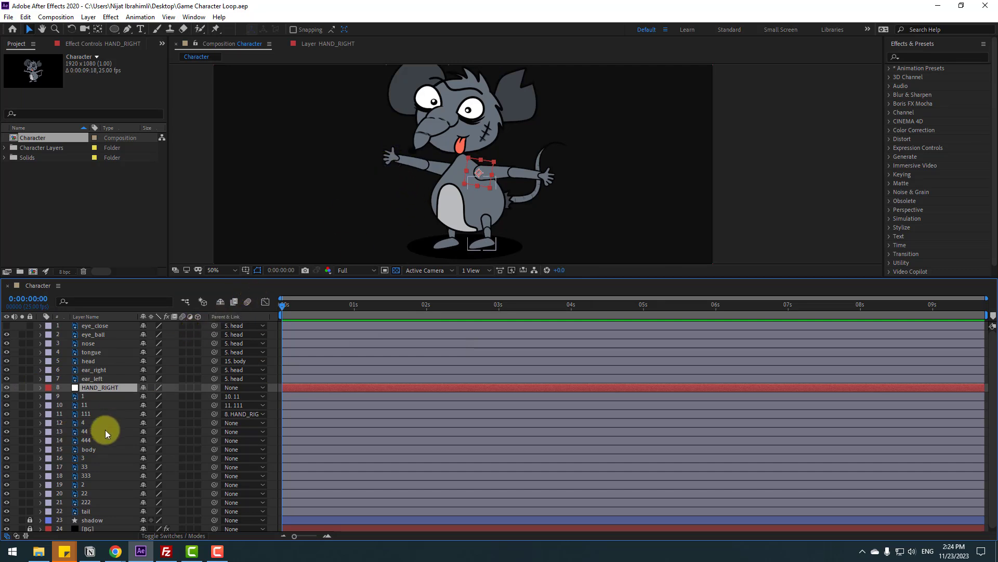
Move the anchor point of hand layer 2 to the wrist where it joins the forearm.
{"action": "left_click", "coordinate": [84, 488]}
{"action": "scroll", "coordinate": [390, 172], "scroll_direction": "up", "scroll_amount": 4}
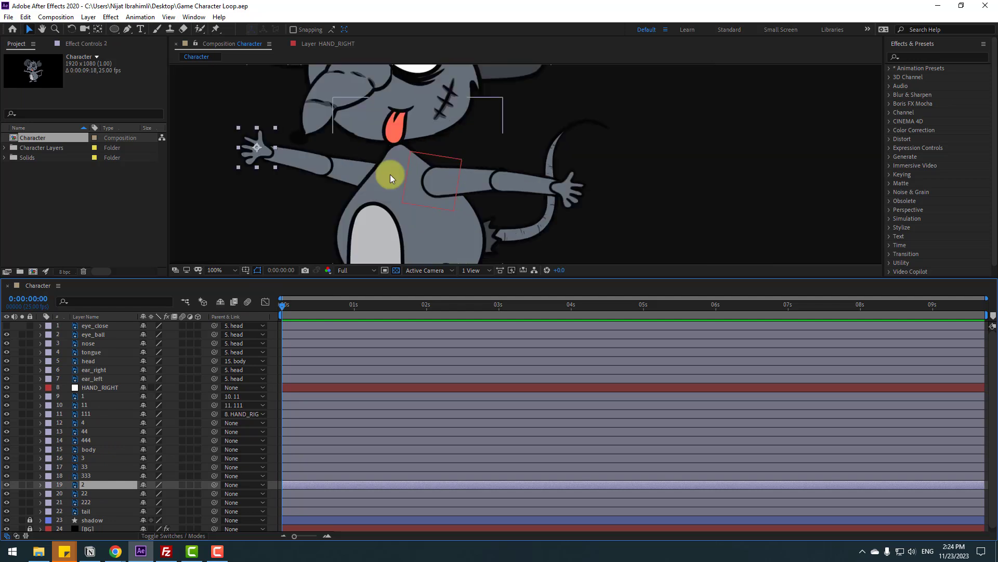
{"action": "left_click", "coordinate": [97, 29]}
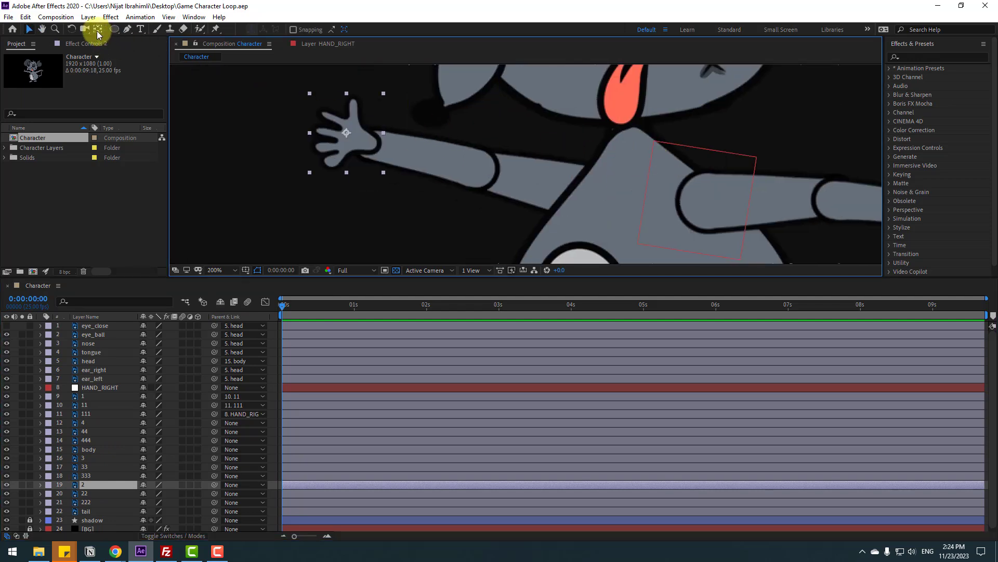
{"action": "left_click_drag", "start_coordinate": [343, 133], "coordinate": [373, 144]}
{"action": "left_click", "coordinate": [30, 29]}
{"action": "left_click", "coordinate": [141, 477]}
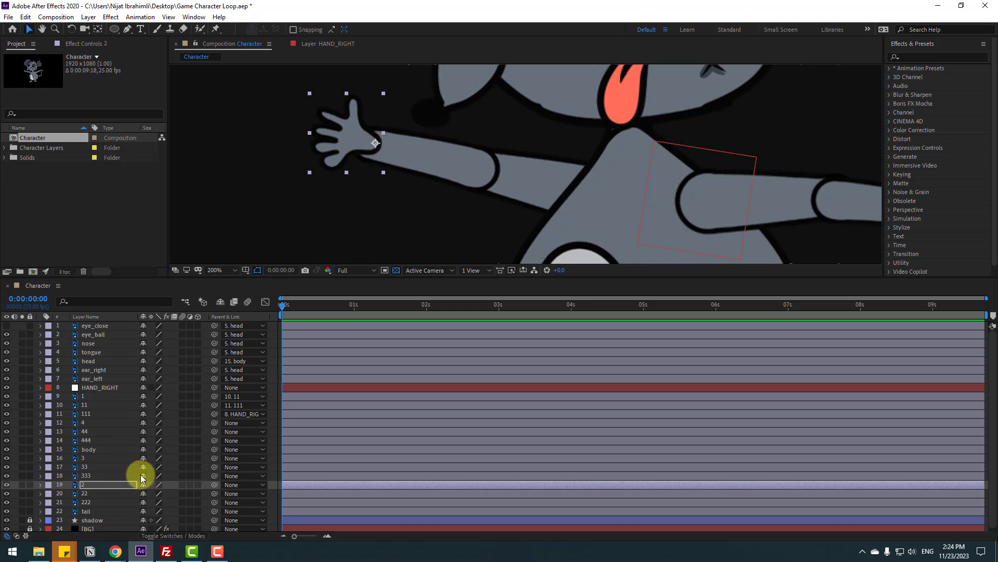
Move the anchor point of forearm layer 22 to its rounded elbow end.
{"action": "left_click", "coordinate": [82, 493]}
{"action": "left_click", "coordinate": [97, 29]}
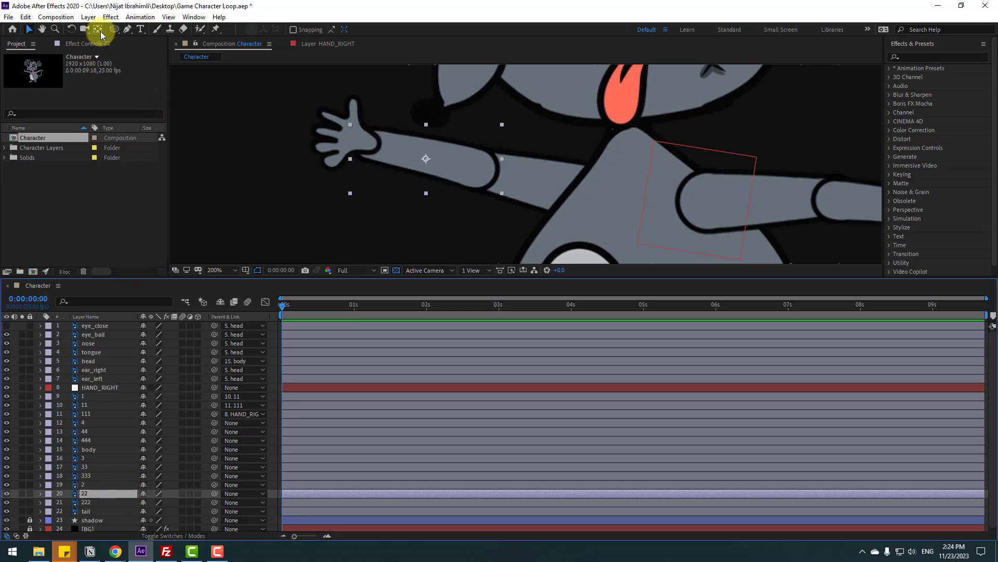
{"action": "left_click_drag", "start_coordinate": [426, 159], "coordinate": [483, 173]}
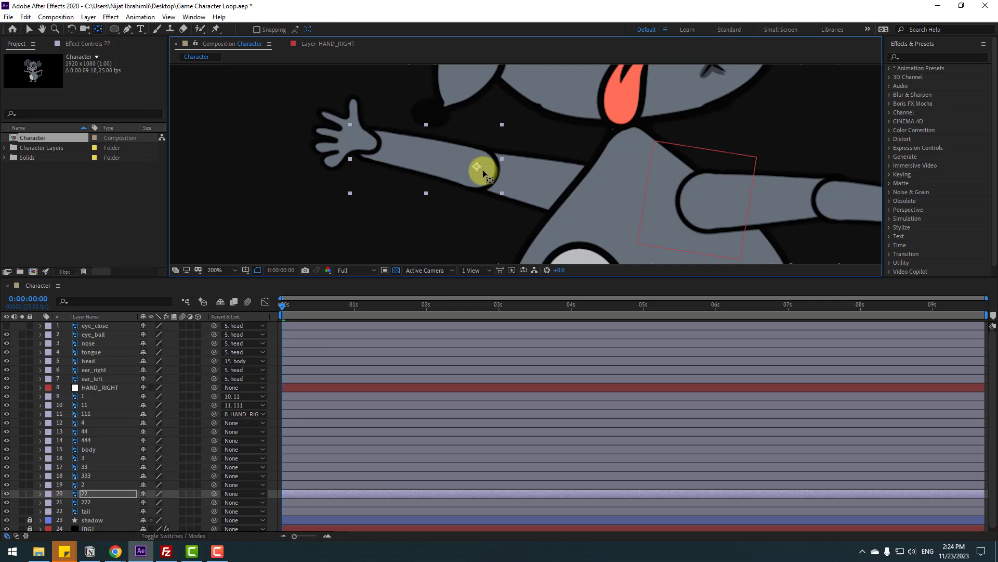
{"action": "left_click", "coordinate": [29, 29]}
Isolate upper-arm layer 222, move its anchor point to the rounded shoulder end, and unsolo it.
{"action": "left_click", "coordinate": [85, 502]}
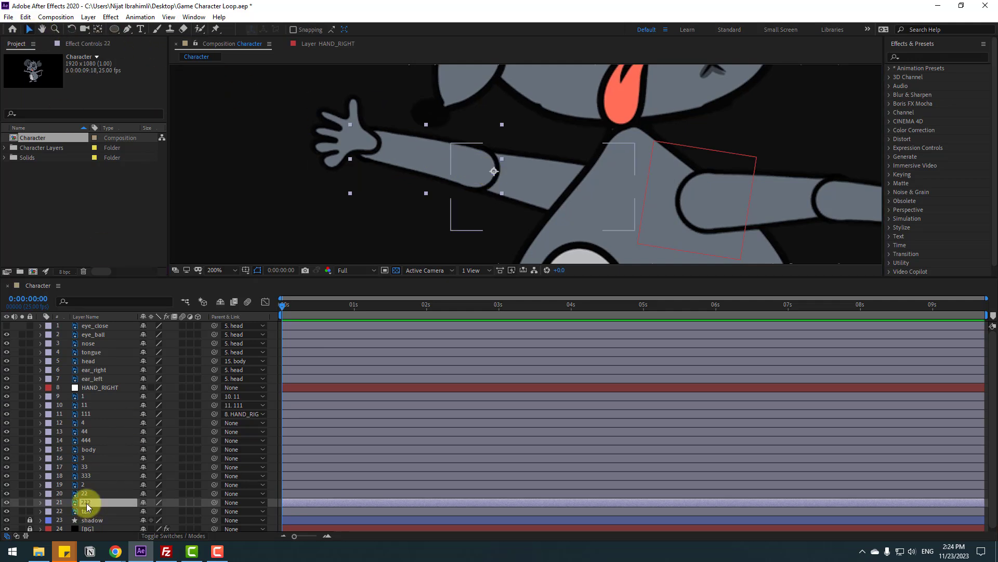
{"action": "left_click", "coordinate": [22, 502]}
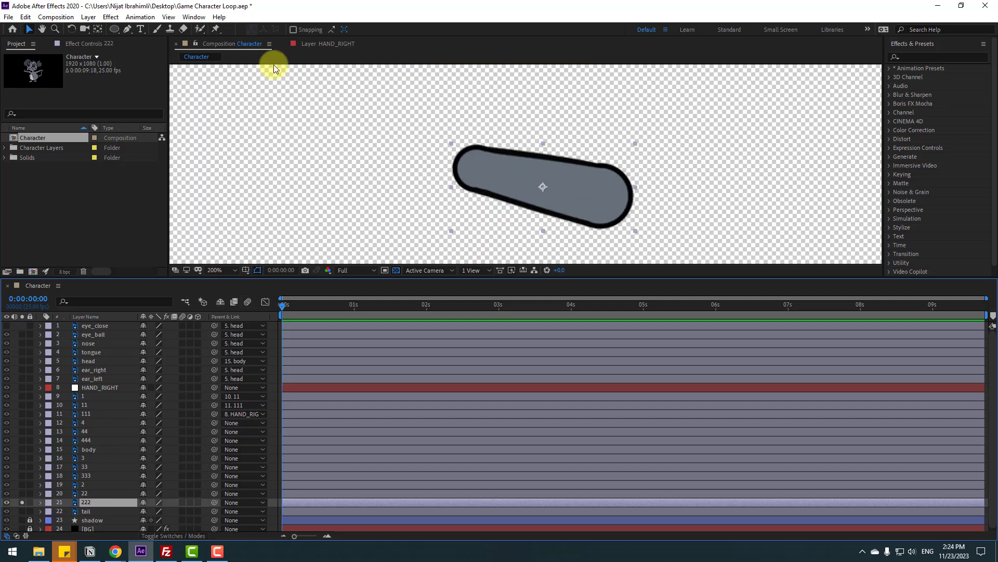
{"action": "left_click", "coordinate": [97, 29]}
{"action": "left_click_drag", "start_coordinate": [541, 188], "coordinate": [628, 202]}
{"action": "left_click", "coordinate": [28, 30]}
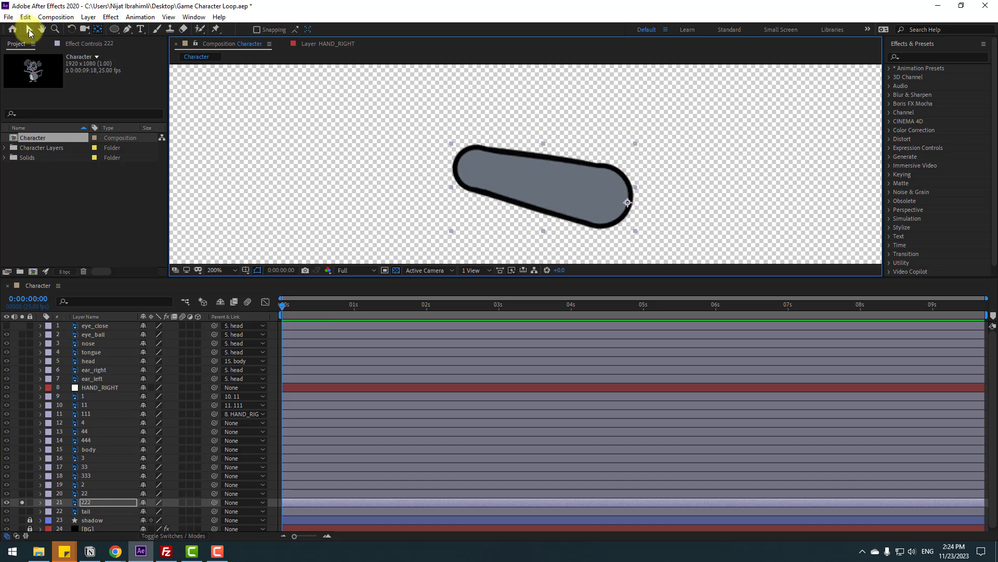
{"action": "left_click", "coordinate": [22, 502]}
Parent hand layer 2 to forearm layer 22, and layer 22 to upper-arm layer 222.
{"action": "left_click", "coordinate": [81, 485]}
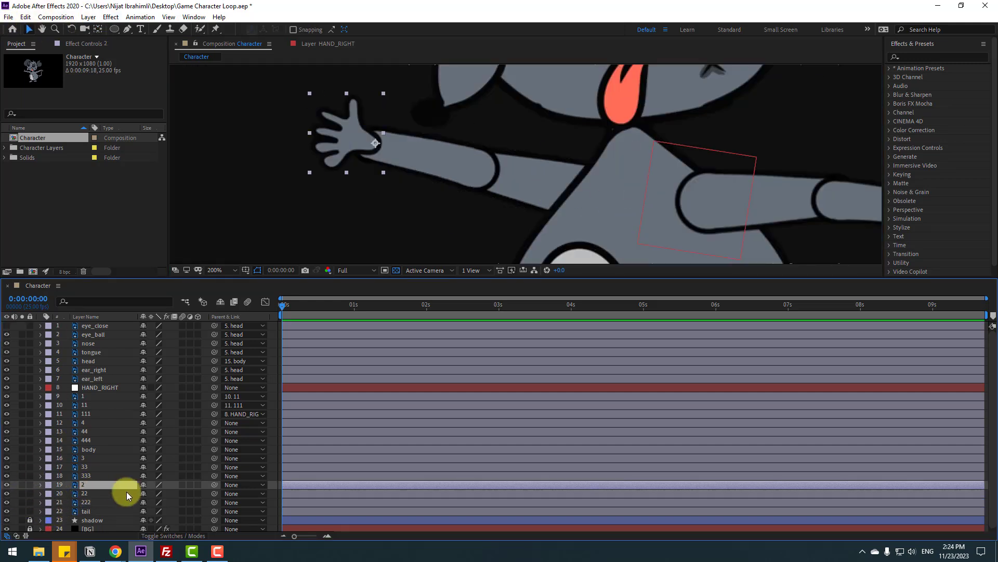
{"action": "left_click_drag", "start_coordinate": [214, 485], "coordinate": [91, 493]}
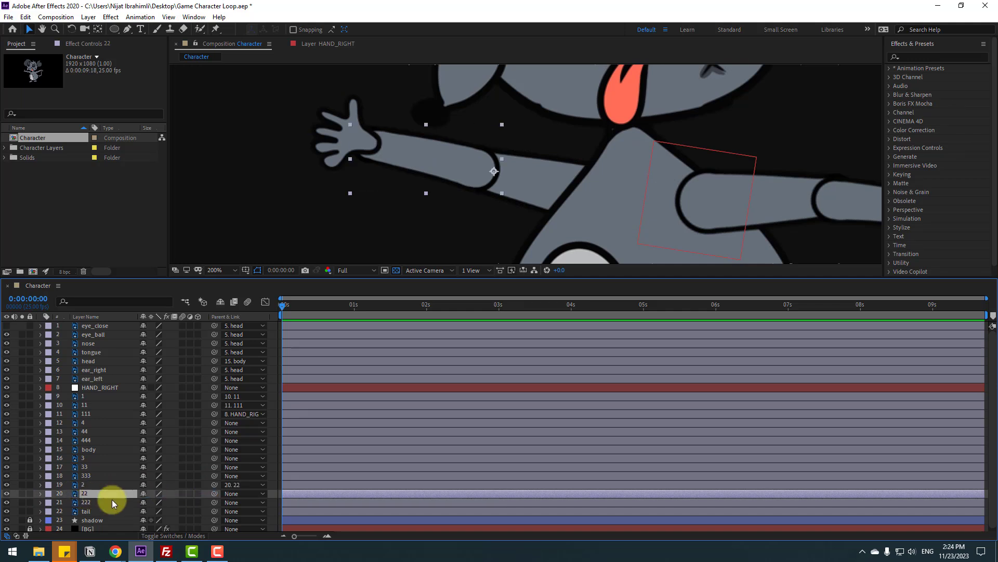
{"action": "left_click_drag", "start_coordinate": [215, 494], "coordinate": [91, 504]}
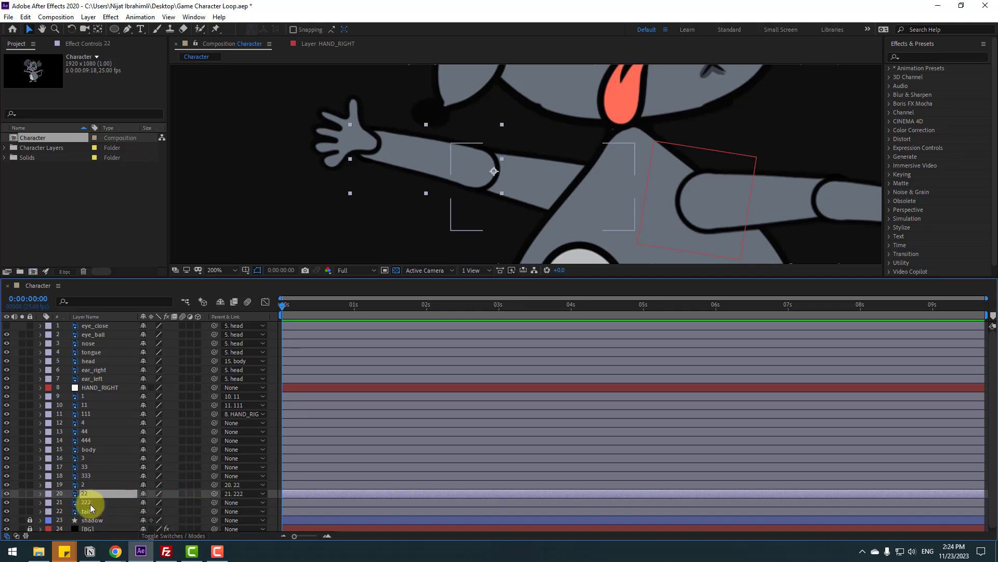
Add a null object, center its anchor point, and place it near the shoulder of the arm made of layers 2, 22 and 222.
{"action": "left_click", "coordinate": [89, 17]}
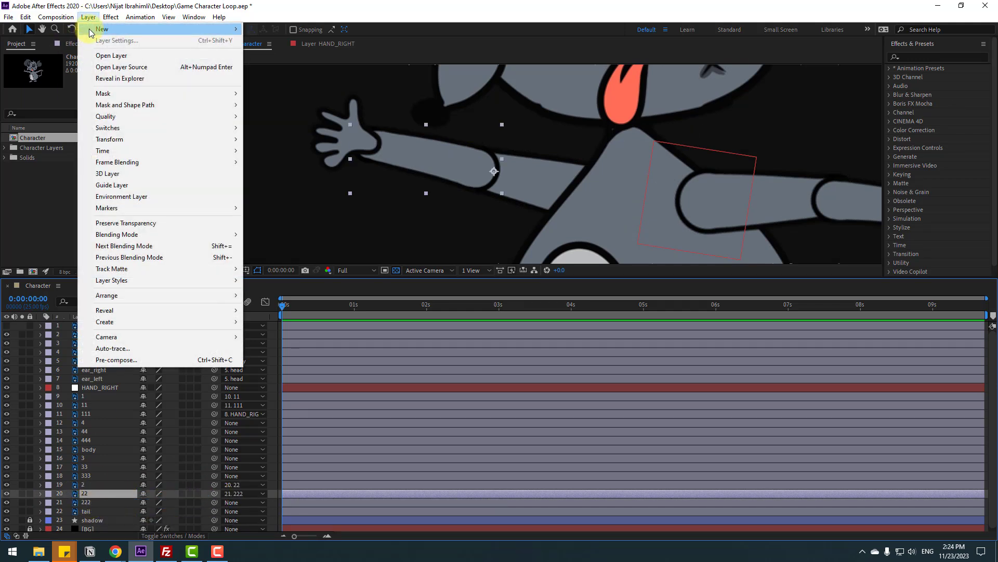
{"action": "mouse_move", "coordinate": [104, 30]}
{"action": "left_click", "coordinate": [274, 74]}
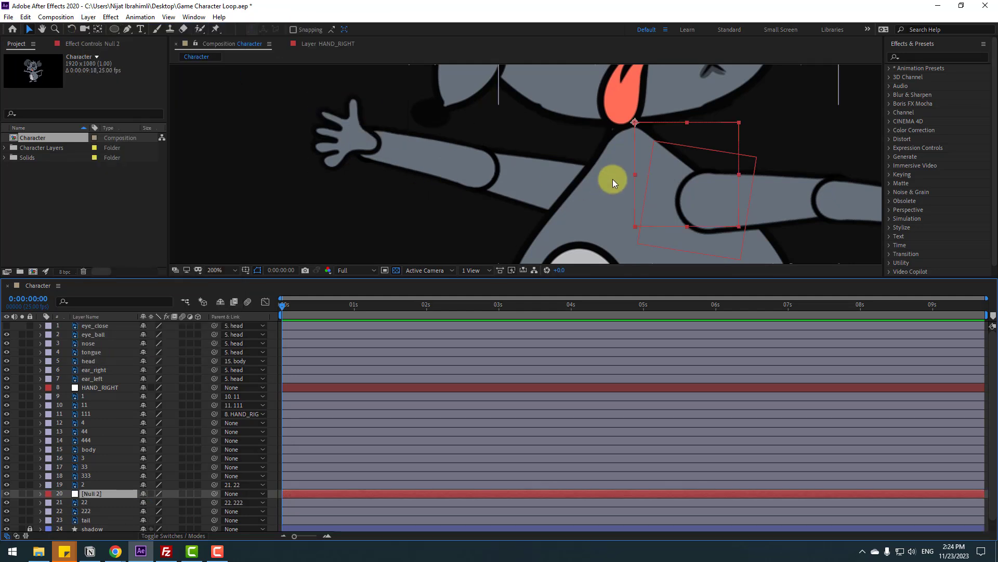
{"action": "left_click_drag", "start_coordinate": [643, 141], "coordinate": [529, 149]}
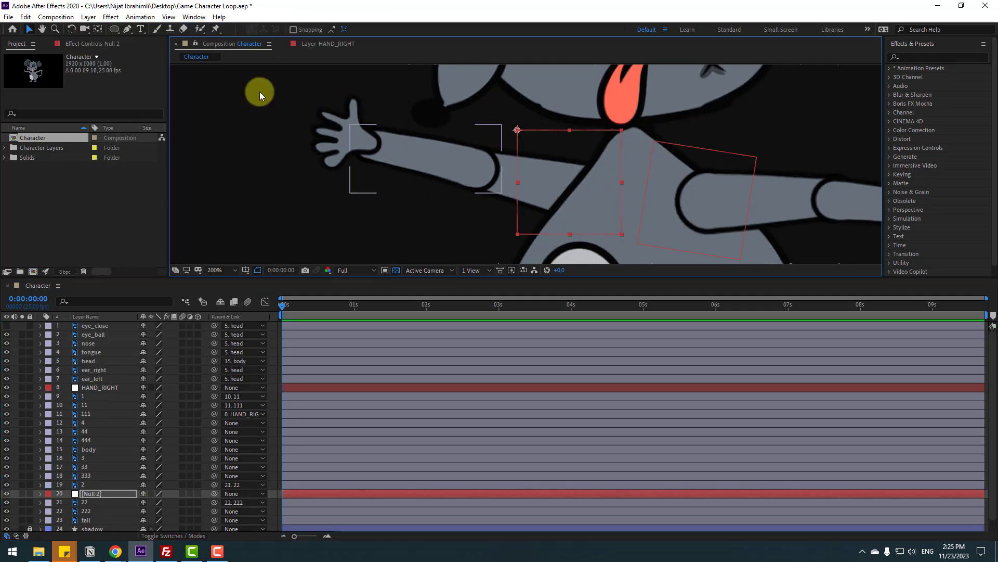
{"action": "key", "text": "ctrl+alt+Home"}
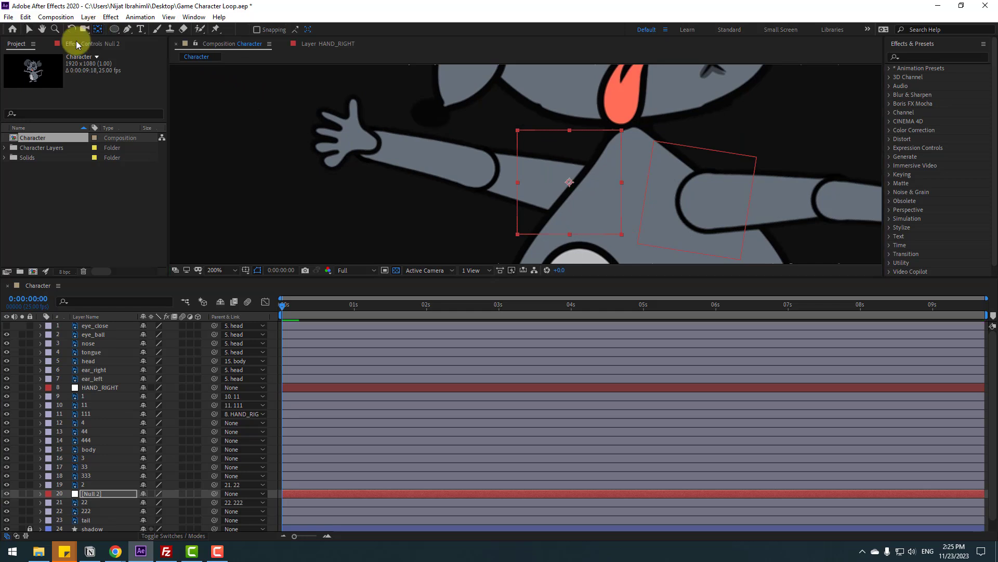
{"action": "left_click_drag", "start_coordinate": [591, 179], "coordinate": [592, 181]}
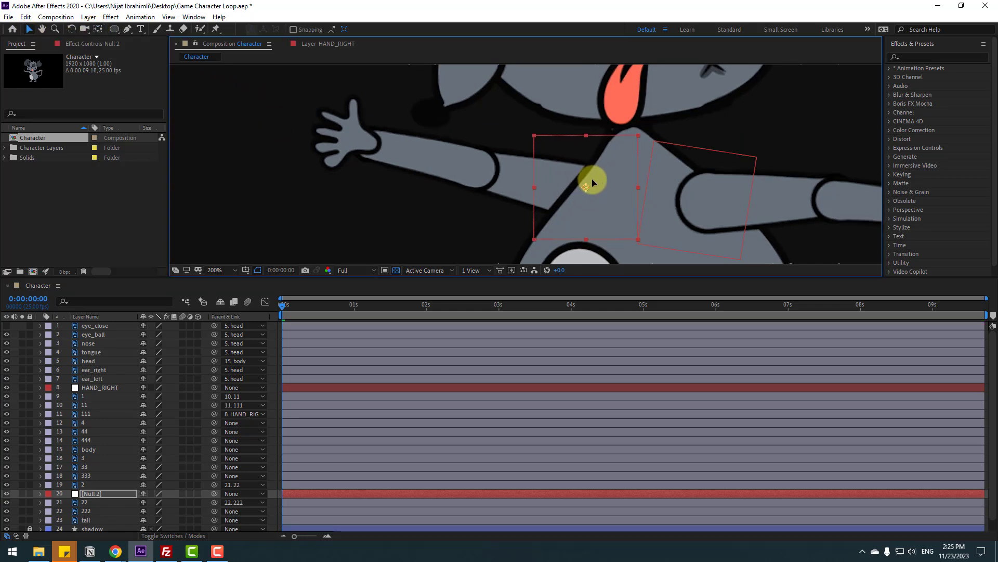
{"action": "left_click", "coordinate": [21, 493]}
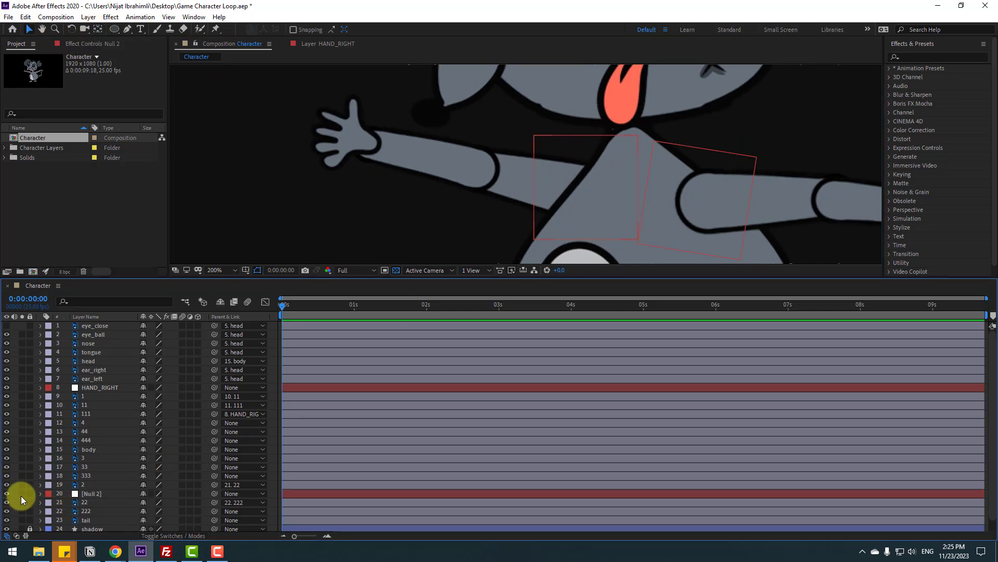
{"action": "left_click", "coordinate": [21, 491]}
{"action": "left_click", "coordinate": [21, 485]}
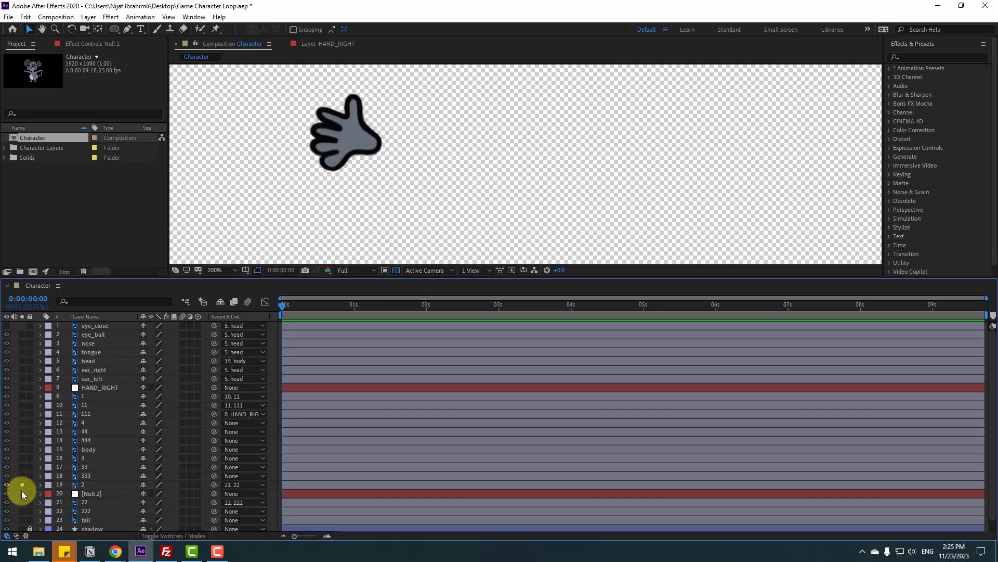
{"action": "left_click", "coordinate": [22, 485]}
{"action": "left_click", "coordinate": [22, 502]}
{"action": "left_click", "coordinate": [22, 502]}
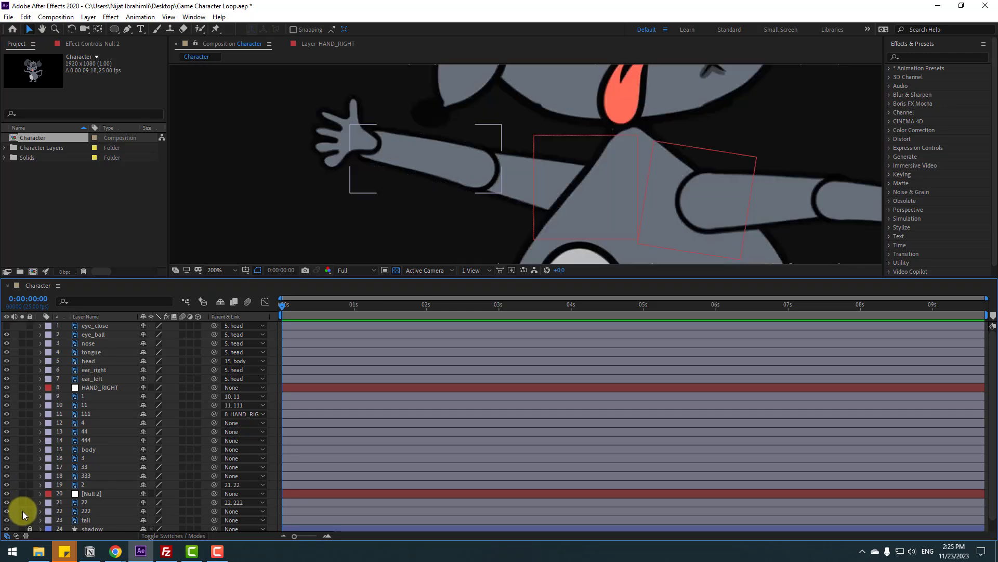
Isolate layer 222 with the new null, align the null's center with the arm's shoulder end, and unsolo both.
{"action": "left_click", "coordinate": [22, 510]}
{"action": "left_click", "coordinate": [22, 493]}
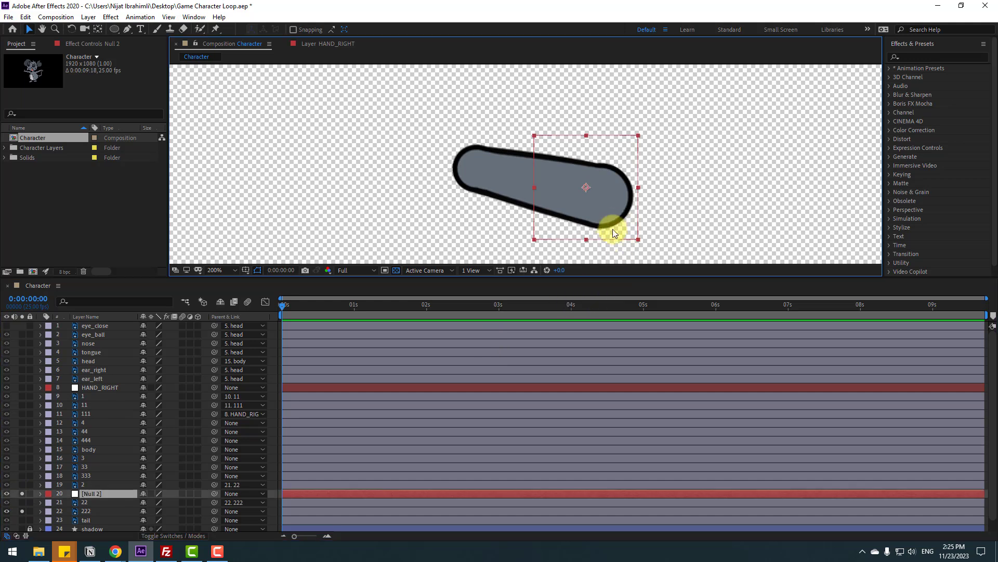
{"action": "left_click_drag", "start_coordinate": [613, 229], "coordinate": [647, 236]}
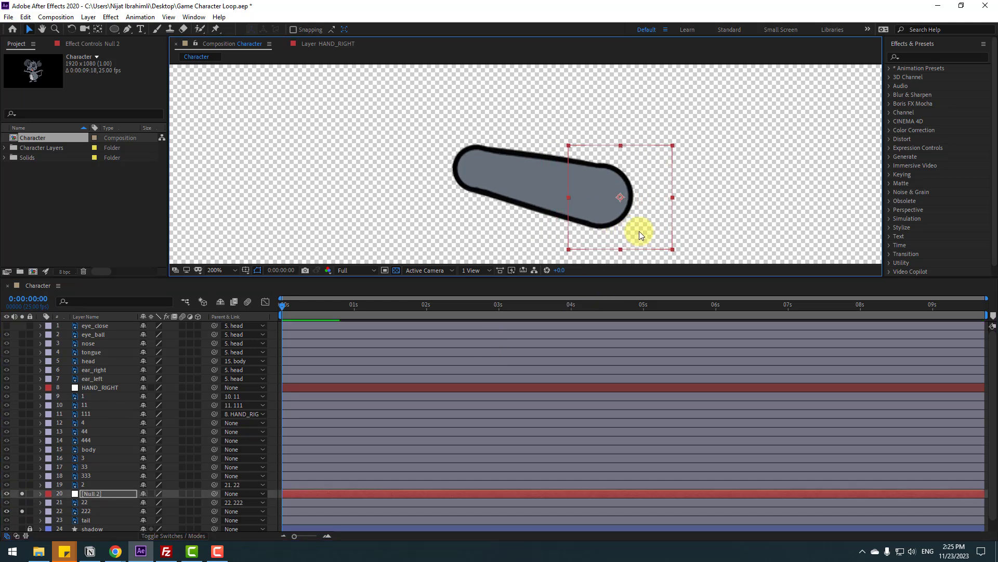
{"action": "left_click", "coordinate": [22, 493]}
{"action": "left_click", "coordinate": [22, 511]}
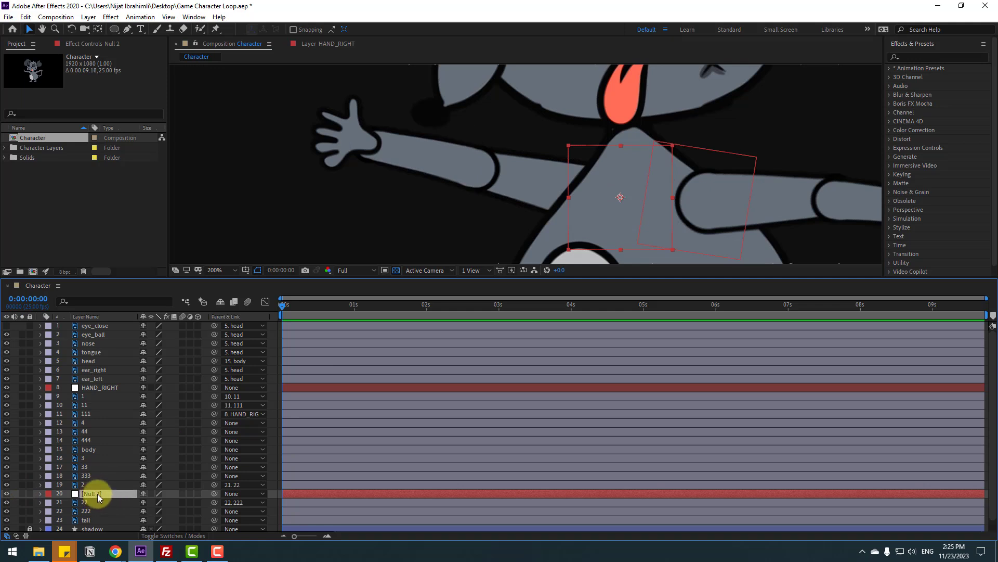
Rename the new null HAND_LEFT, ordered directly above layer 2, and parent upper-arm layer 222 to it.
{"action": "left_click_drag", "start_coordinate": [98, 494], "coordinate": [101, 481]}
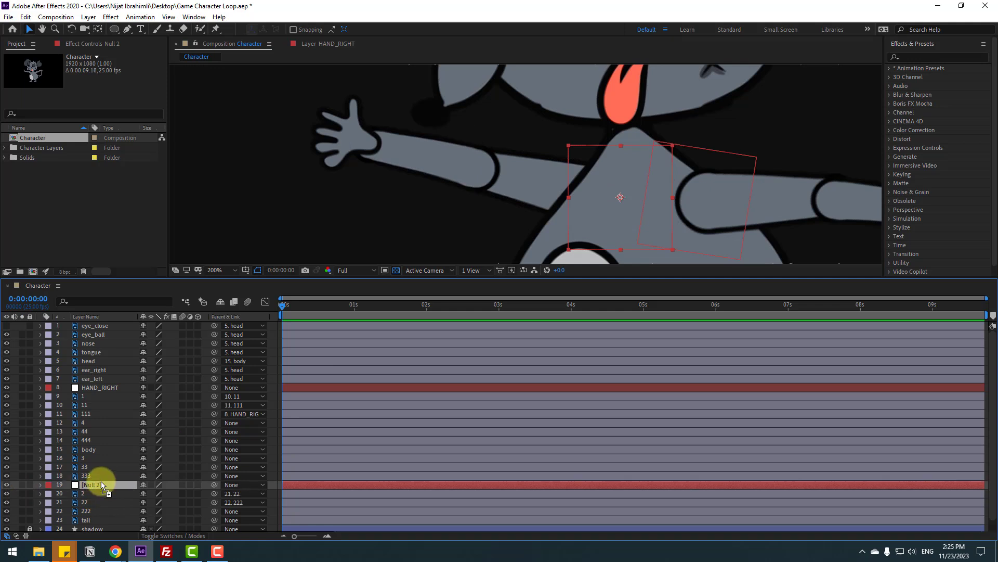
{"action": "key", "text": "Return"}
{"action": "left_click", "coordinate": [86, 512]}
{"action": "left_click_drag", "start_coordinate": [108, 492], "coordinate": [92, 486]}
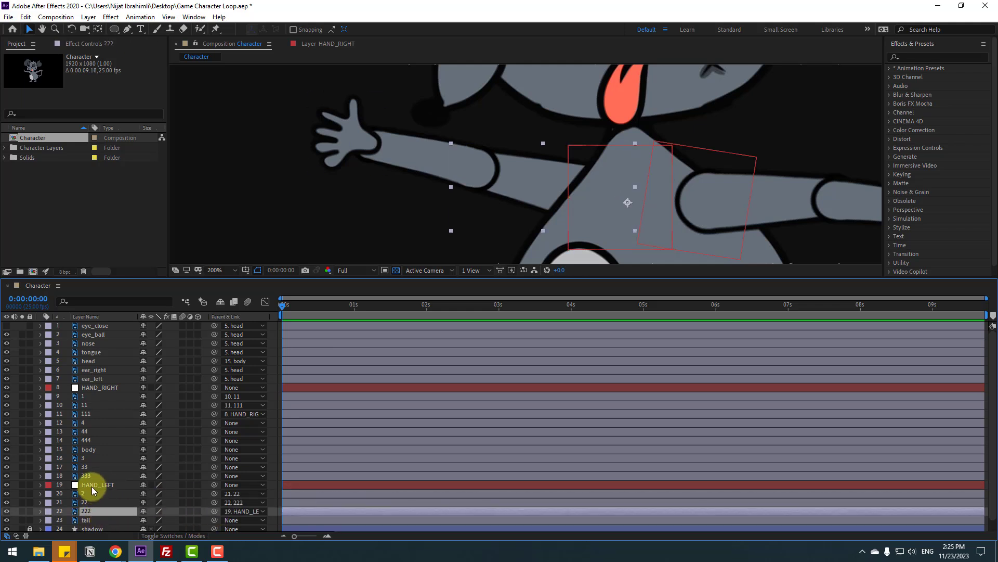
Show the Rotation properties of HAND_LEFT and arm layers 2, 22 and 222 together.
{"action": "left_click", "coordinate": [92, 486]}
{"action": "left_click", "coordinate": [87, 495], "text": "ctrl"}
{"action": "left_click", "coordinate": [87, 503], "text": "ctrl"}
{"action": "left_click", "coordinate": [87, 512], "text": "ctrl"}
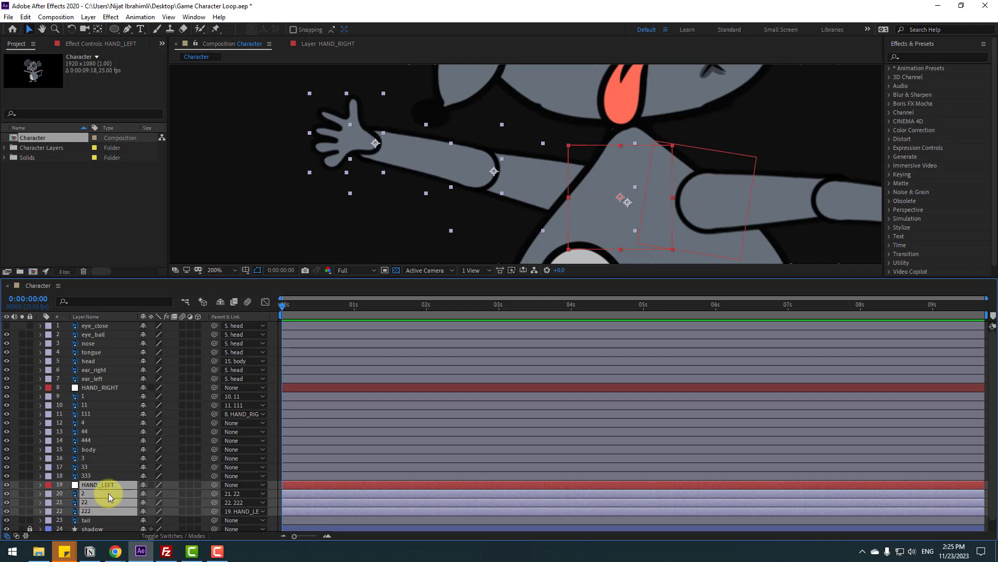
{"action": "scroll", "coordinate": [108, 491], "scroll_direction": "down", "scroll_amount": 1}
{"action": "key", "text": "r"}
{"action": "scroll", "coordinate": [99, 484], "scroll_direction": "down", "scroll_amount": 1}
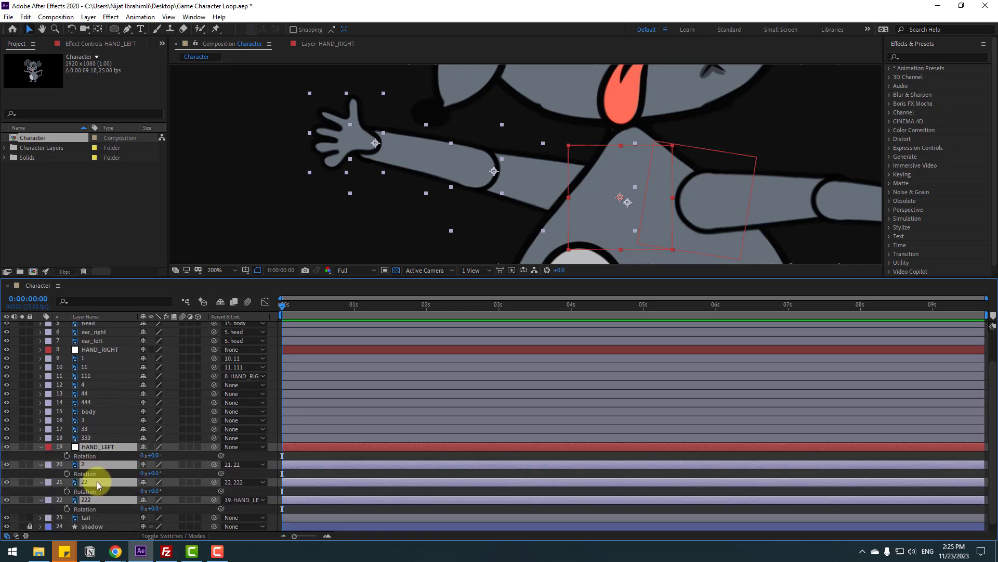
{"action": "left_click", "coordinate": [49, 474]}
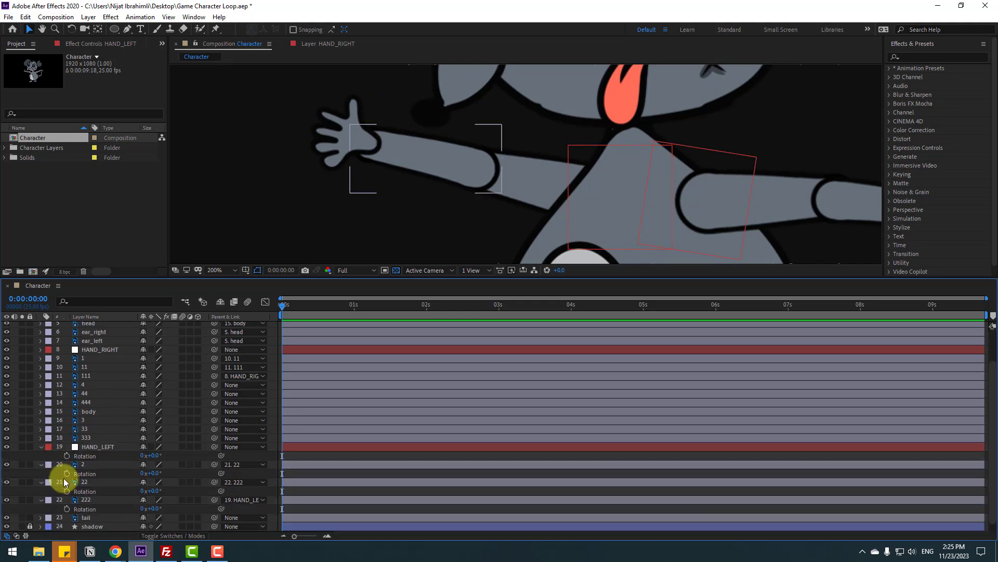
Link layer 2's Rotation to layer 22's and layer 22's Rotation to layer 222's with expressions.
{"action": "left_click", "coordinate": [67, 474], "text": "alt"}
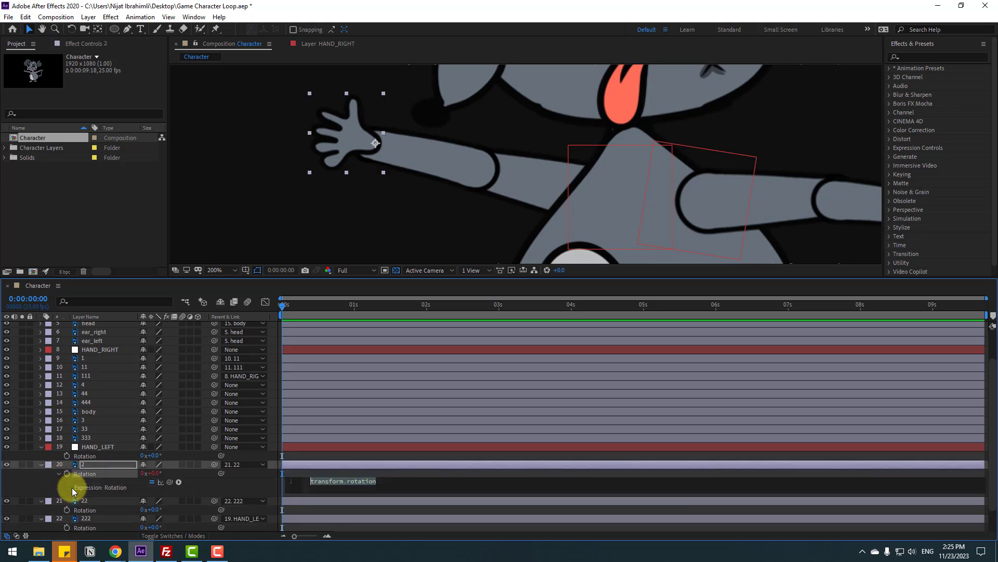
{"action": "left_click_drag", "start_coordinate": [171, 483], "coordinate": [57, 513]}
{"action": "scroll", "coordinate": [57, 513], "scroll_direction": "down", "scroll_amount": 1}
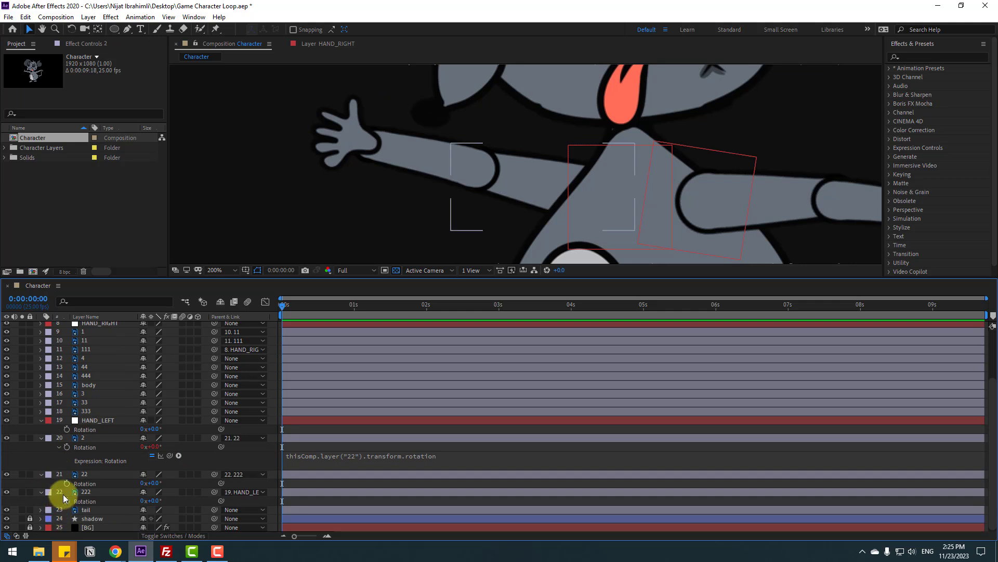
{"action": "left_click", "coordinate": [67, 483], "text": "alt"}
{"action": "left_click_drag", "start_coordinate": [169, 492], "coordinate": [55, 498]}
{"action": "left_click", "coordinate": [57, 498]}
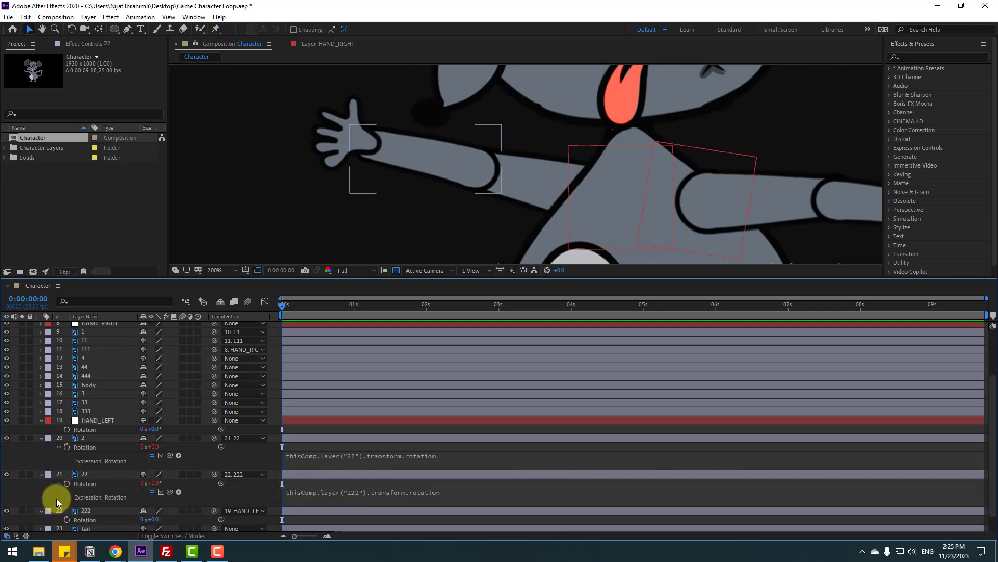
Link layer 222's Rotation to HAND_LEFT's Rotation with an expression, test the arm's bend with the null, and undo the test rotation.
{"action": "scroll", "coordinate": [58, 502], "scroll_direction": "down", "scroll_amount": 1}
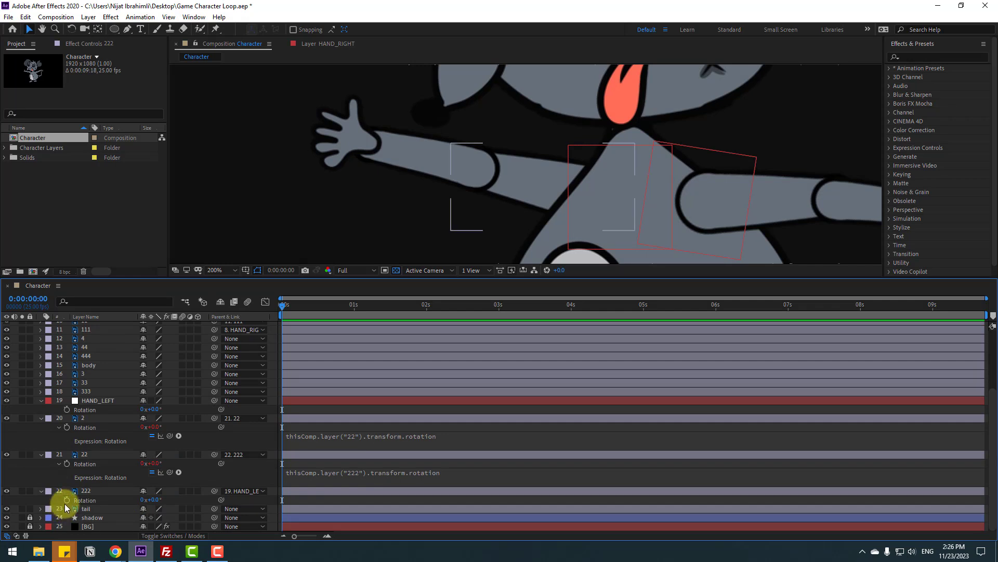
{"action": "left_click", "coordinate": [65, 501], "text": "alt"}
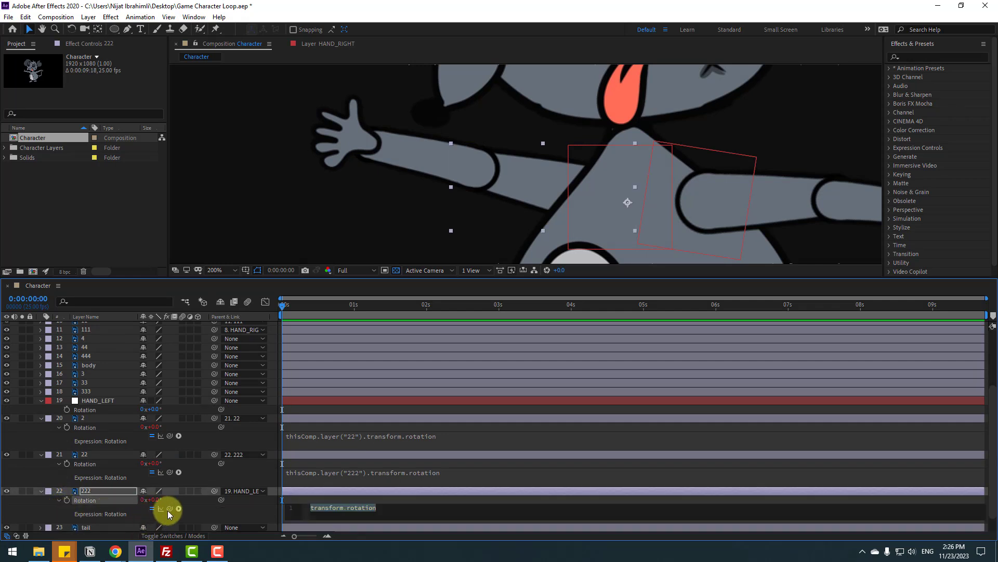
{"action": "left_click_drag", "start_coordinate": [167, 510], "coordinate": [154, 410]}
{"action": "left_click", "coordinate": [64, 433]}
{"action": "key", "text": "ctrl+z"}
Collapse the Rotation properties and expressions of HAND_LEFT and arm layers 2, 22 and 222.
{"action": "left_click", "coordinate": [40, 413]}
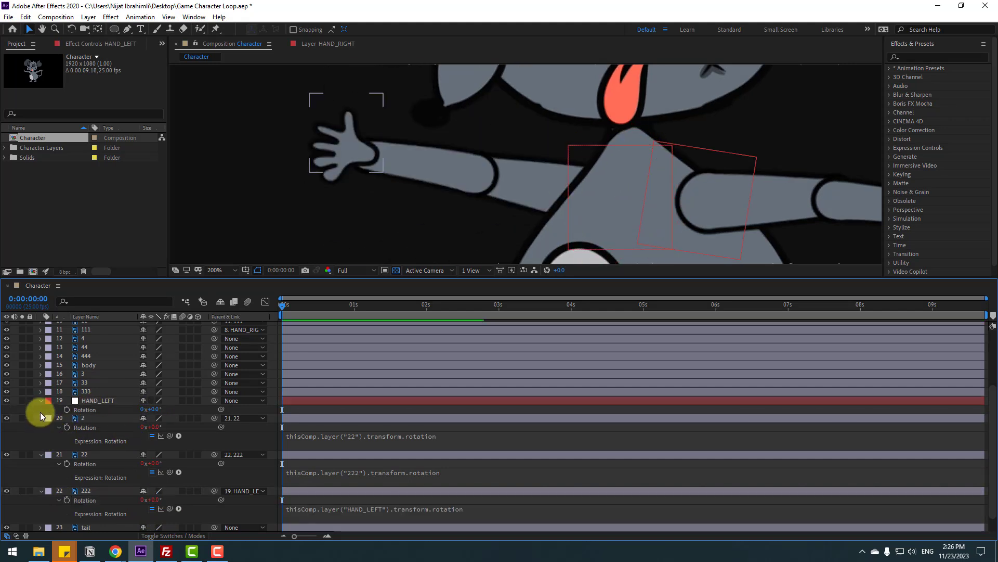
{"action": "left_click", "coordinate": [41, 401]}
{"action": "left_click", "coordinate": [41, 410]}
{"action": "left_click", "coordinate": [41, 428]}
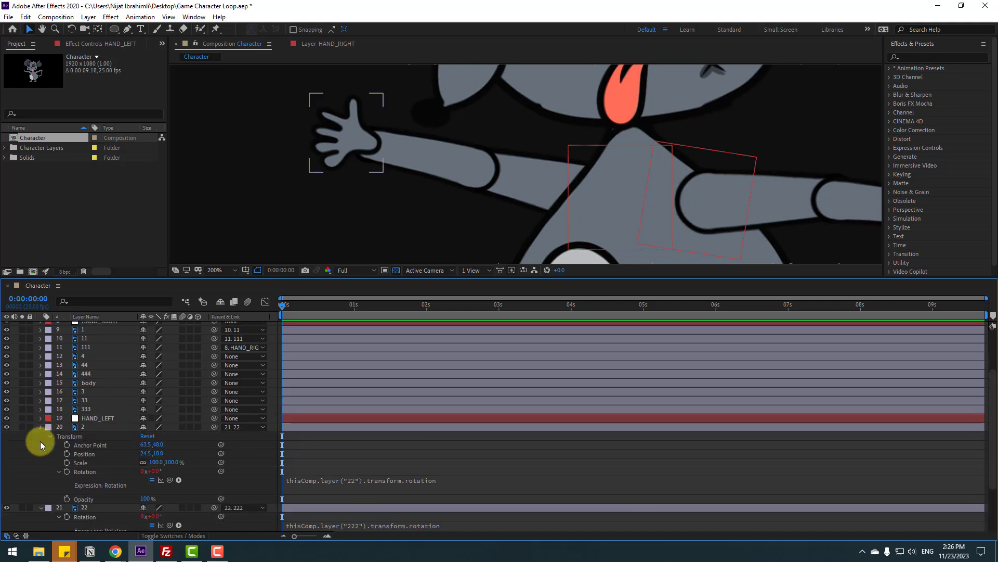
{"action": "left_click", "coordinate": [40, 437]}
{"action": "left_click", "coordinate": [42, 447]}
{"action": "left_click", "coordinate": [40, 447]}
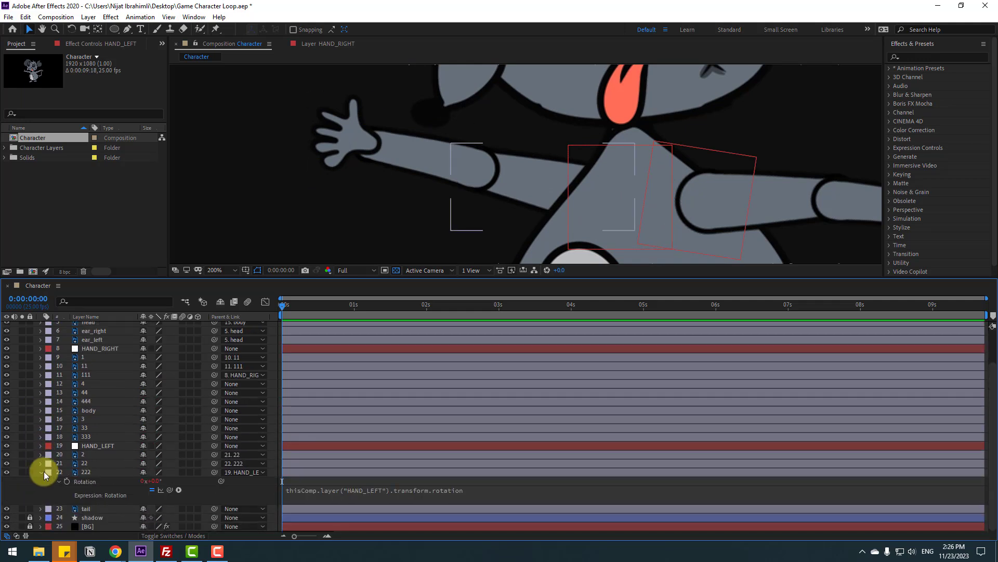
{"action": "left_click", "coordinate": [40, 472]}
Test the arm's bend on the whole character by rotating HAND_LEFT, then restore its rest pose and collapse its properties.
{"action": "left_click_drag", "start_coordinate": [489, 180], "coordinate": [382, 222]}
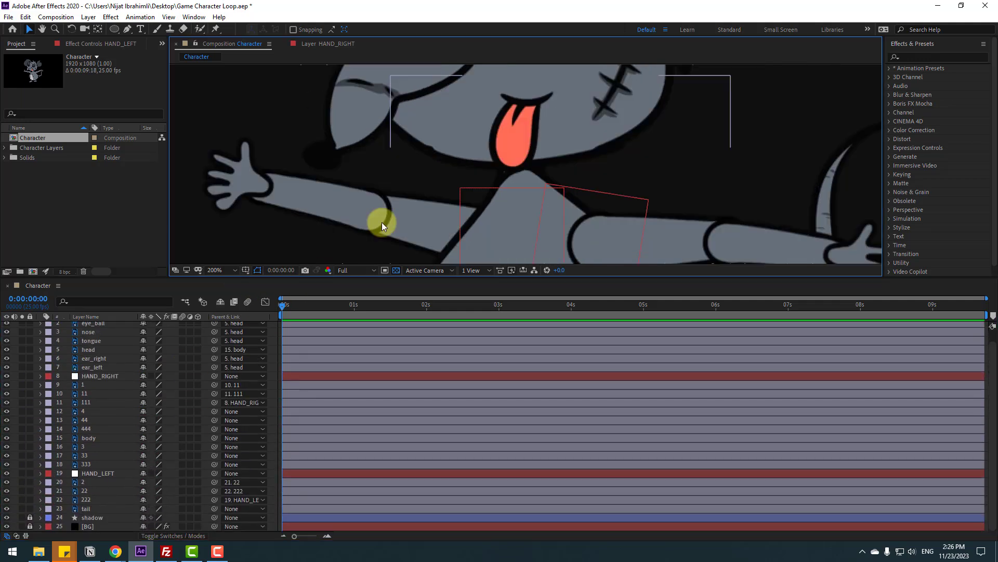
{"action": "left_click", "coordinate": [226, 270]}
{"action": "left_click", "coordinate": [229, 334]}
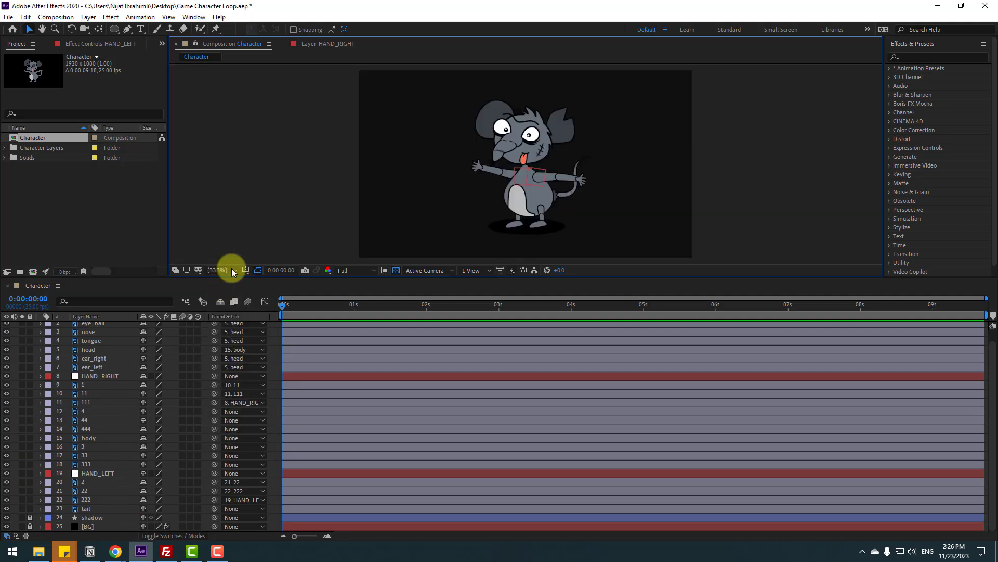
{"action": "left_click", "coordinate": [99, 476]}
{"action": "key", "text": "r"}
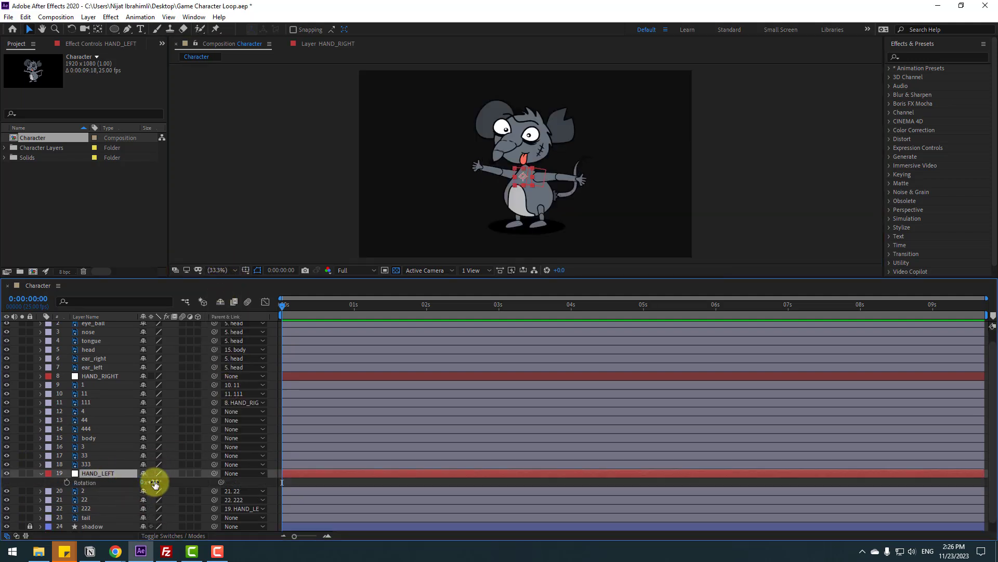
{"action": "mouse_move", "coordinate": [155, 484]}
{"action": "left_mouse_down"}
{"action": "mouse_move", "coordinate": [141, 485]}
{"action": "mouse_move", "coordinate": [161, 479]}
{"action": "left_mouse_up"}
{"action": "left_click", "coordinate": [42, 473]}
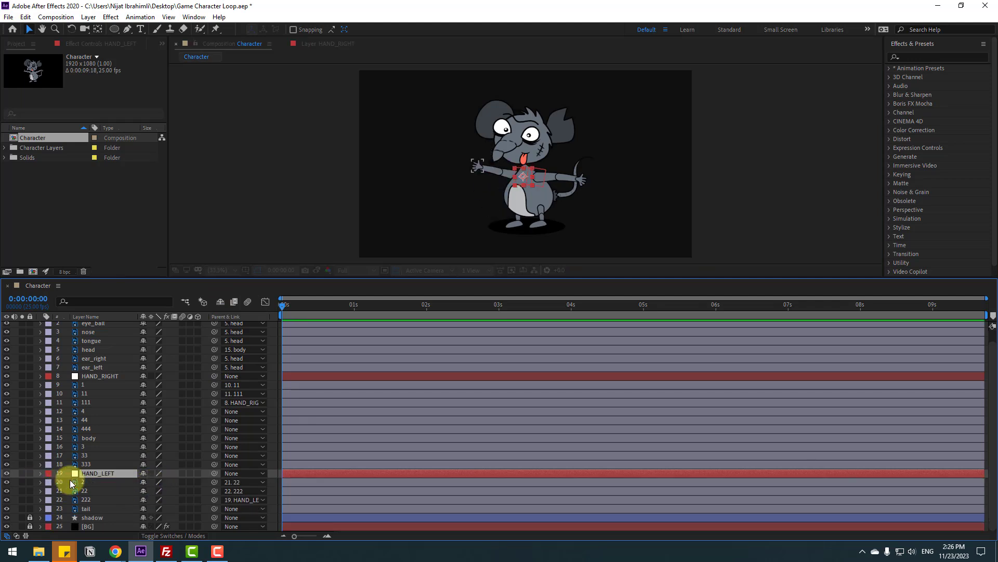
Parent the HAND_LEFT and HAND_RIGHT nulls to the body layer.
{"action": "left_click", "coordinate": [98, 474]}
{"action": "left_click", "coordinate": [95, 375], "text": "ctrl"}
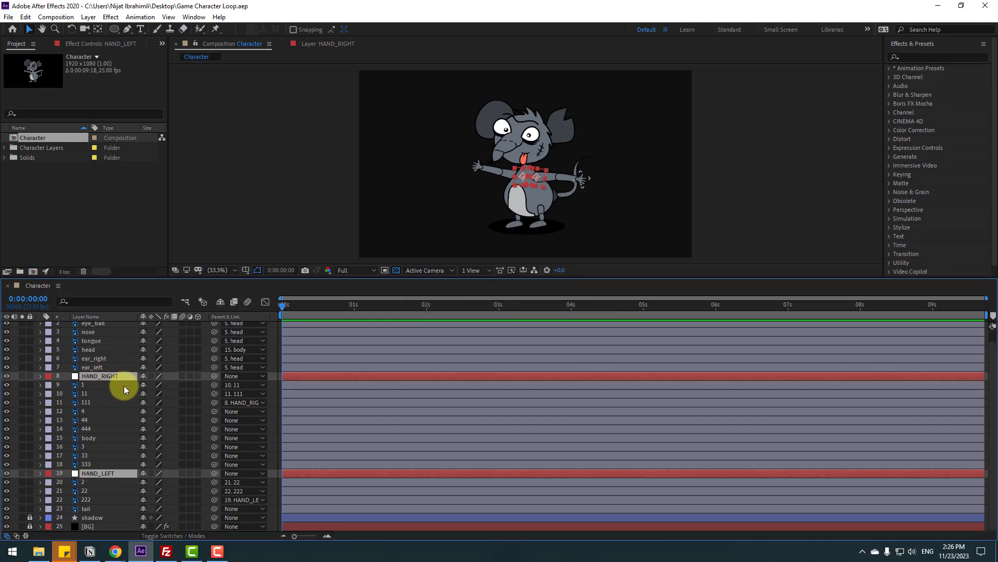
{"action": "left_click_drag", "start_coordinate": [214, 378], "coordinate": [88, 438]}
Move the body layer's anchor point down to the lower belly, just above the legs.
{"action": "left_click", "coordinate": [98, 29]}
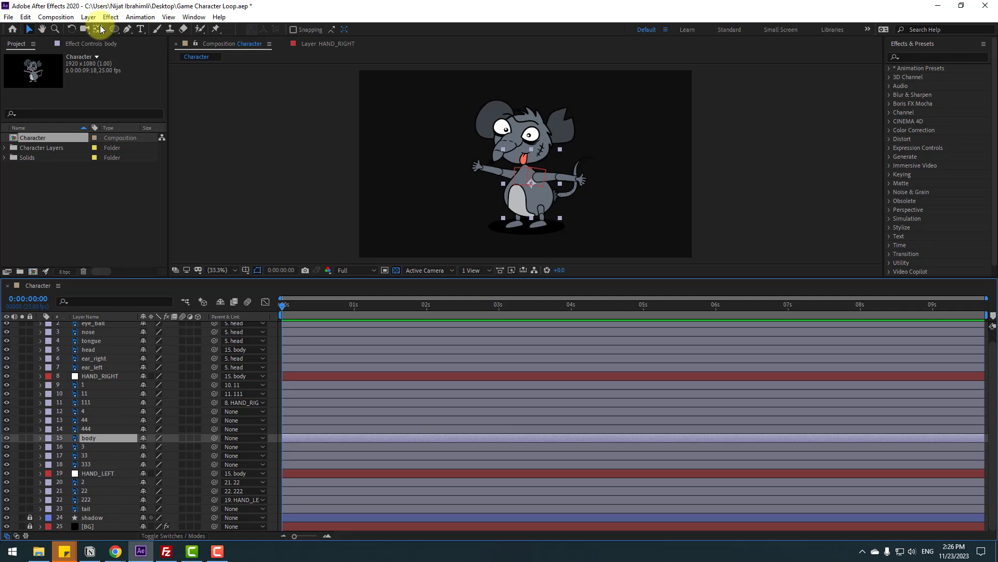
{"action": "left_click", "coordinate": [529, 197]}
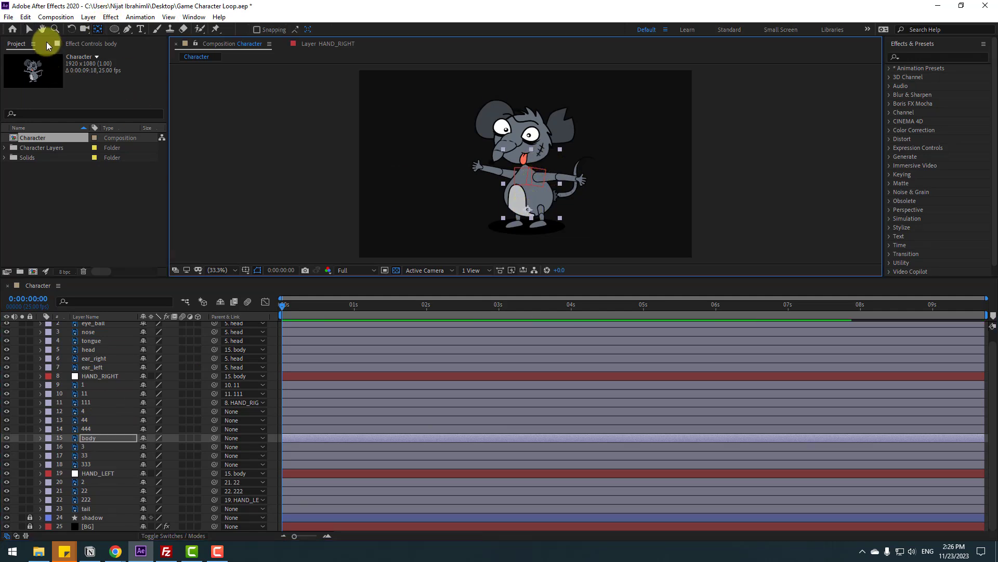
{"action": "left_click", "coordinate": [31, 32]}
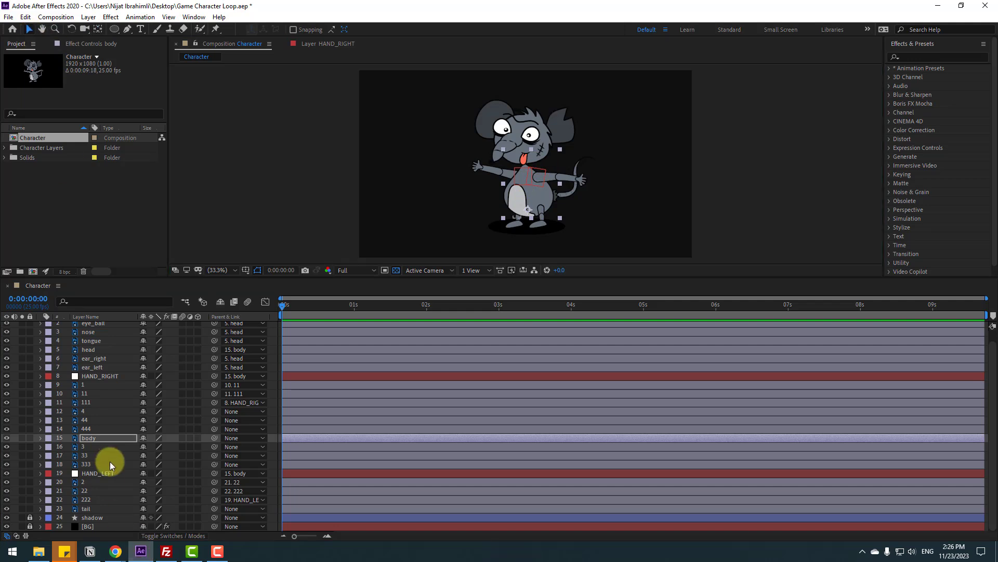
Test how the head and arms follow by rotating the body layer, then restore its upright pose.
{"action": "left_click", "coordinate": [93, 439]}
{"action": "key", "text": "r"}
{"action": "mouse_move", "coordinate": [150, 446]}
{"action": "left_mouse_down"}
{"action": "mouse_move", "coordinate": [158, 448]}
{"action": "mouse_move", "coordinate": [142, 452]}
{"action": "mouse_move", "coordinate": [164, 452]}
{"action": "mouse_move", "coordinate": [138, 452]}
{"action": "mouse_move", "coordinate": [155, 454]}
{"action": "left_mouse_up"}
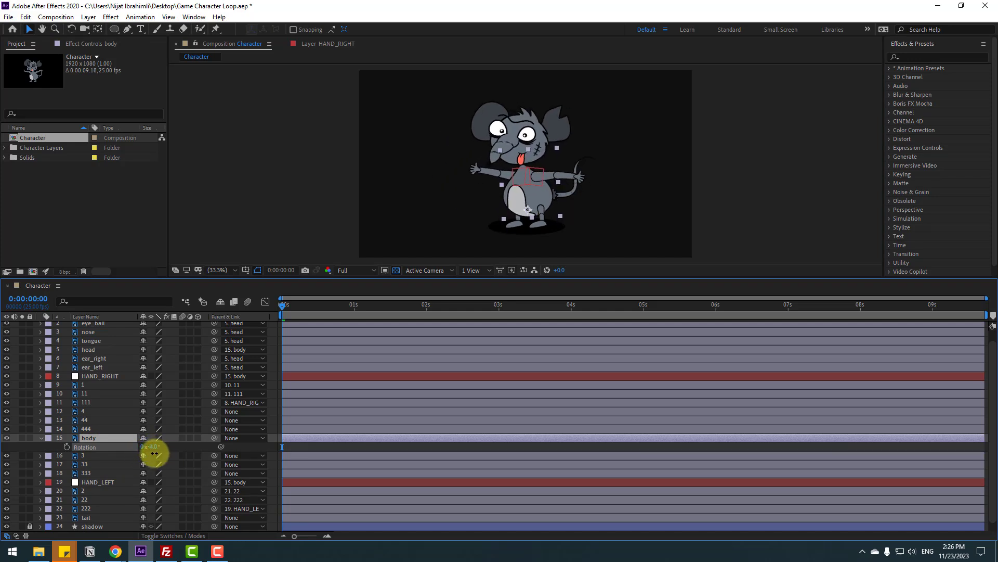
{"action": "left_click_drag", "start_coordinate": [154, 454], "coordinate": [161, 454]}
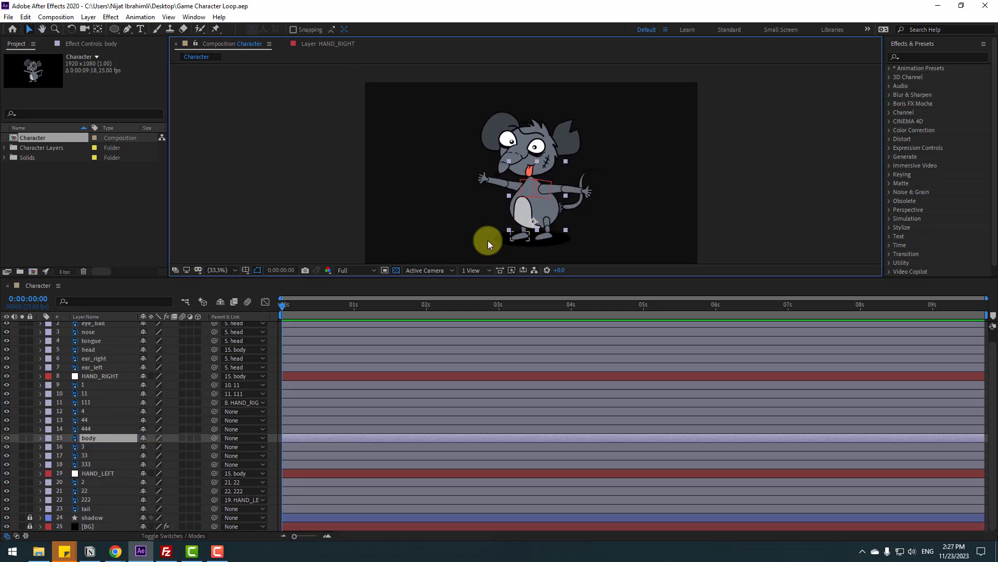
Solo foot layer 3 and move its anchor point to the ankle at the foot's upper back end.
{"action": "scroll", "coordinate": [488, 240], "scroll_direction": "up", "scroll_amount": 5}
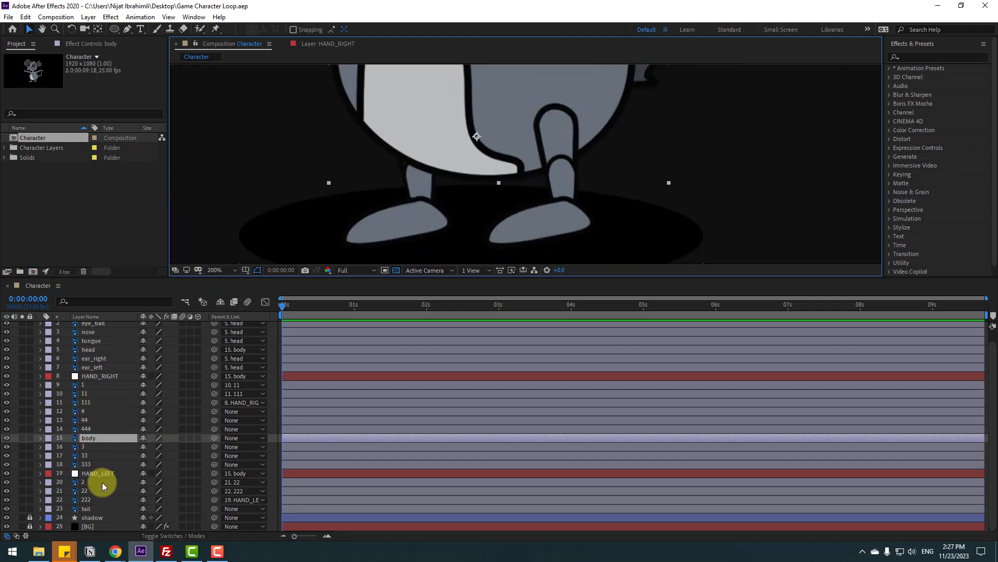
{"action": "left_click", "coordinate": [89, 446]}
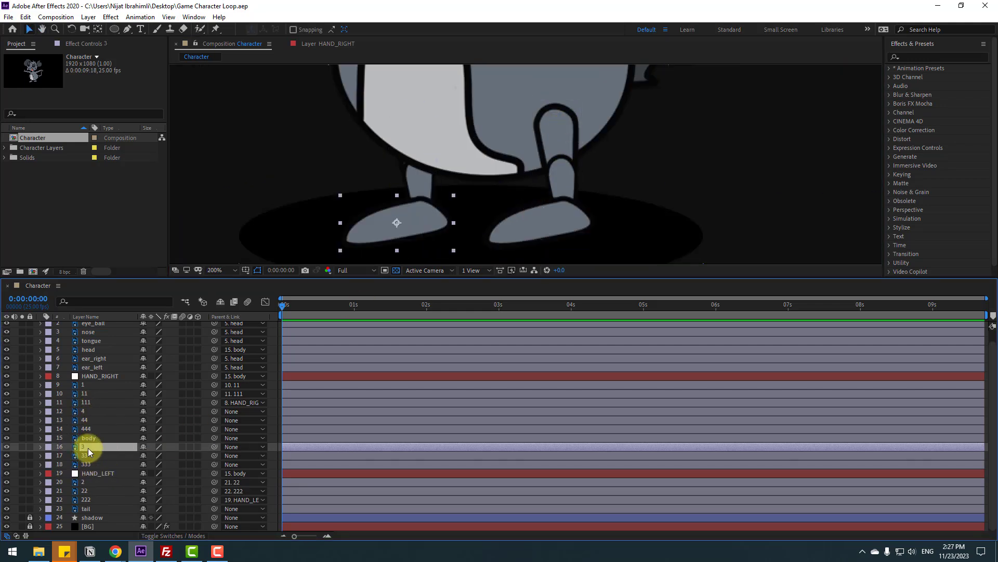
{"action": "left_click", "coordinate": [22, 447]}
{"action": "left_click", "coordinate": [98, 30]}
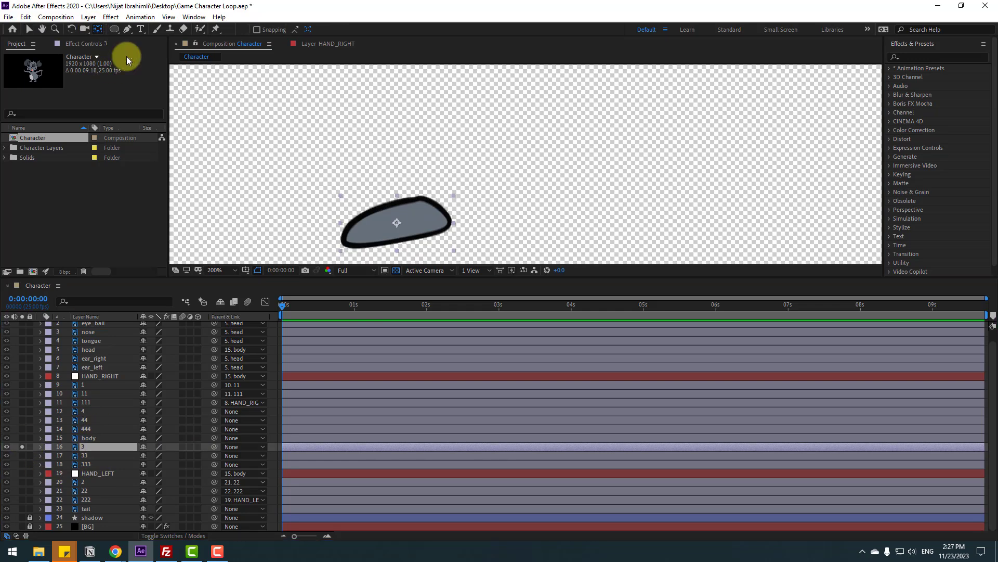
{"action": "left_click_drag", "start_coordinate": [395, 220], "coordinate": [434, 211]}
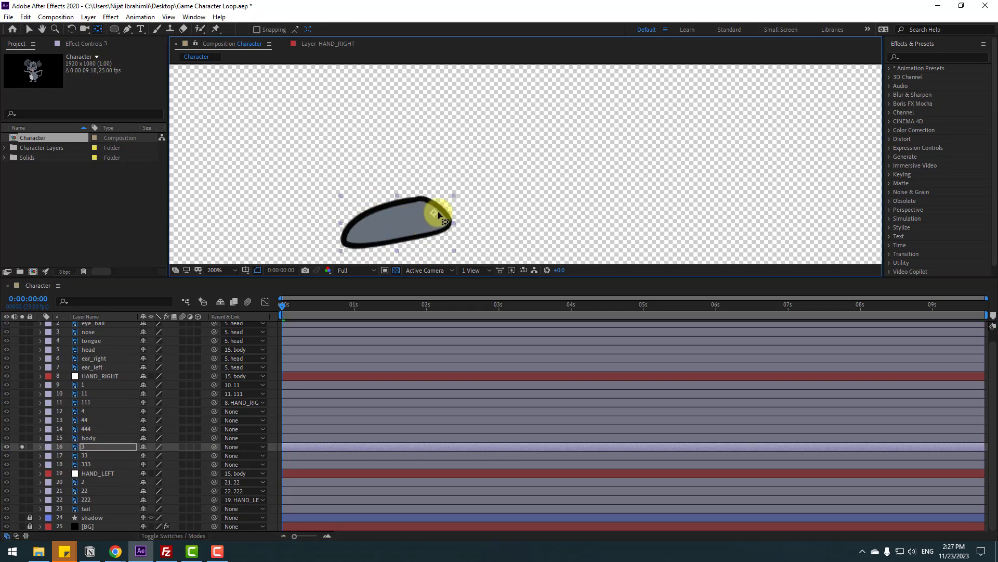
{"action": "left_click", "coordinate": [29, 29]}
Solo lower-leg layer 33 as well and move its anchor point up to the knee.
{"action": "left_click", "coordinate": [52, 413]}
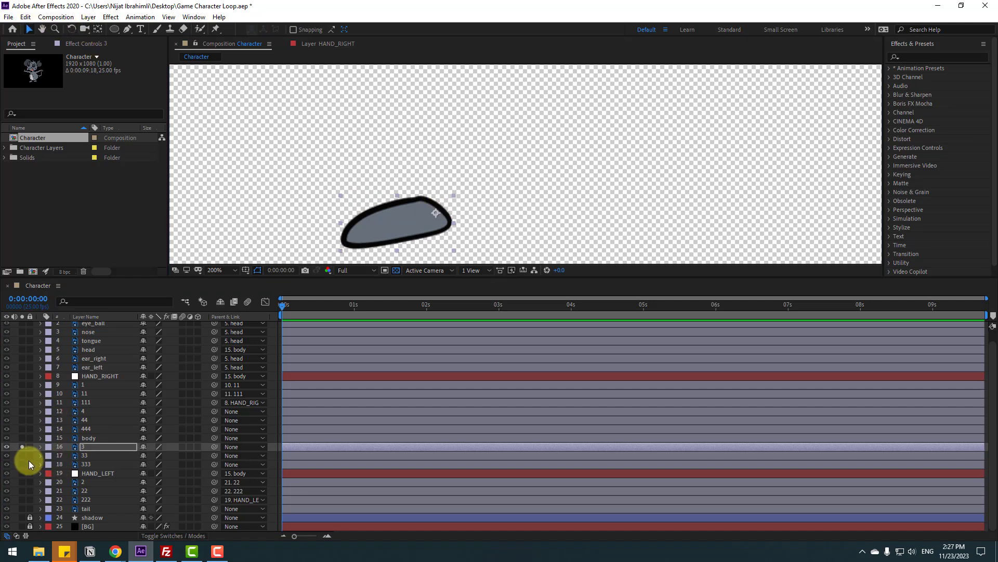
{"action": "left_click", "coordinate": [22, 455]}
{"action": "left_click", "coordinate": [89, 454]}
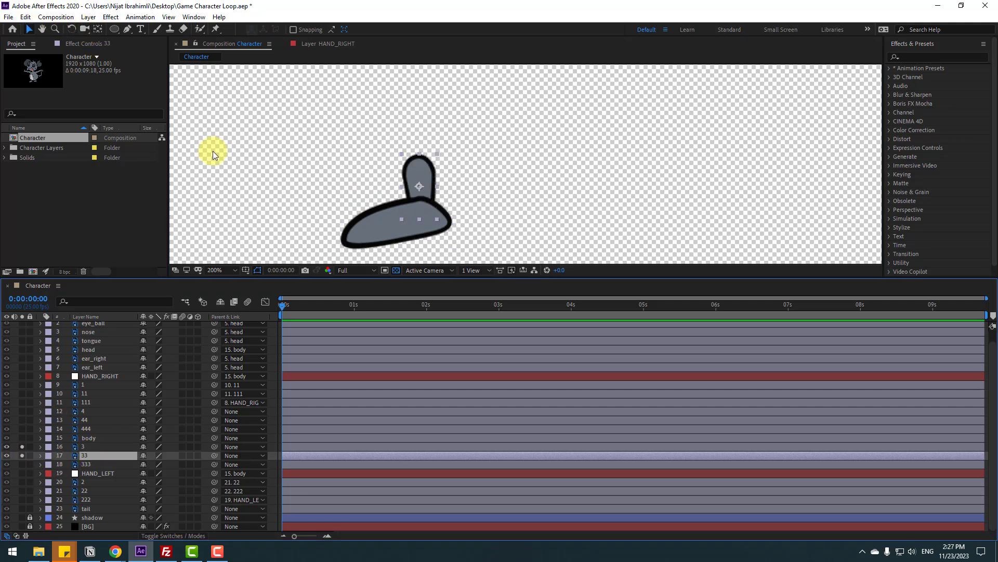
{"action": "left_click", "coordinate": [98, 30]}
{"action": "left_click_drag", "start_coordinate": [420, 178], "coordinate": [421, 160]}
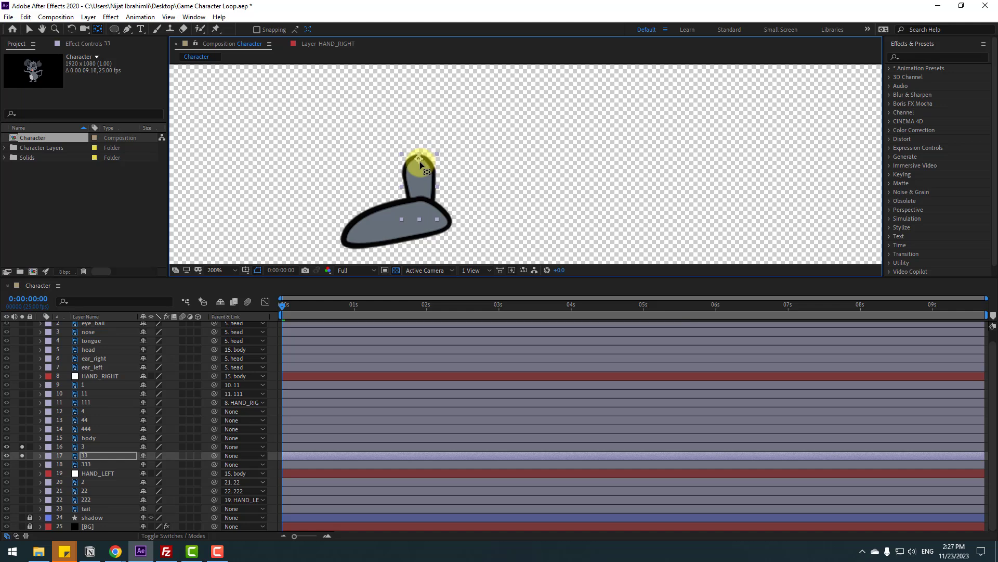
{"action": "left_click", "coordinate": [29, 30]}
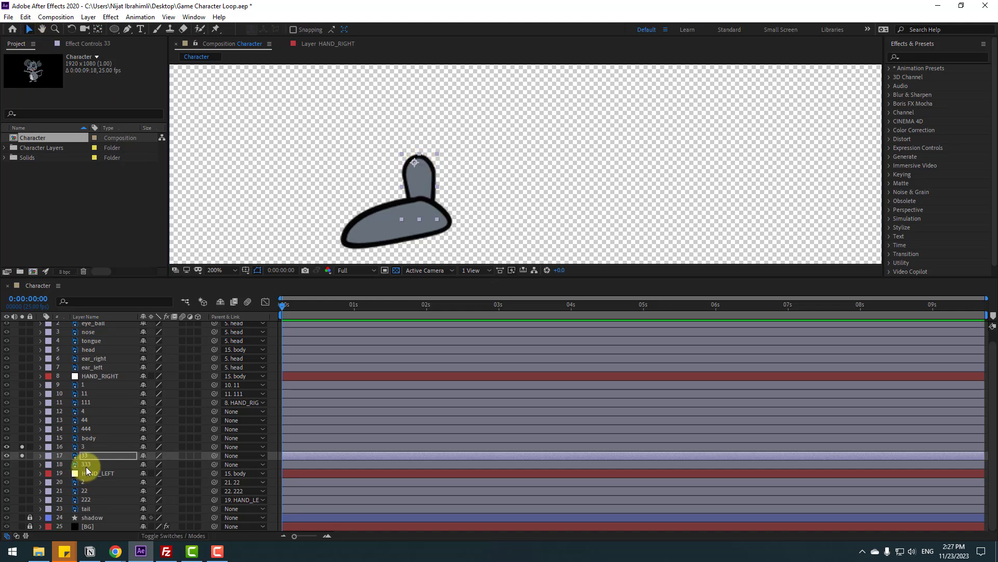
Solo upper-leg layer 333 as well and move its anchor point to the hip at its upper end.
{"action": "left_click", "coordinate": [83, 466]}
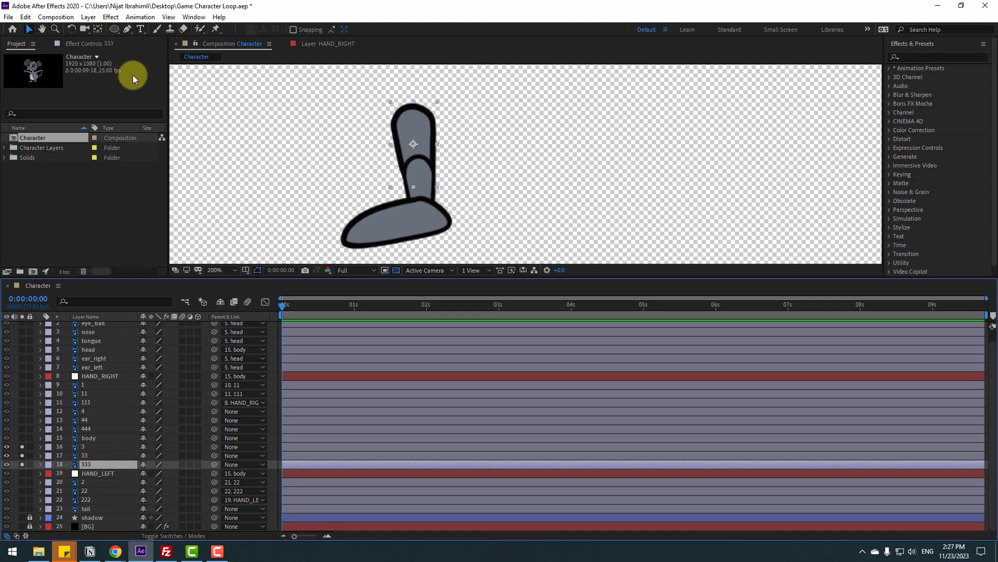
{"action": "left_click", "coordinate": [98, 29]}
{"action": "left_click_drag", "start_coordinate": [418, 120], "coordinate": [411, 108]}
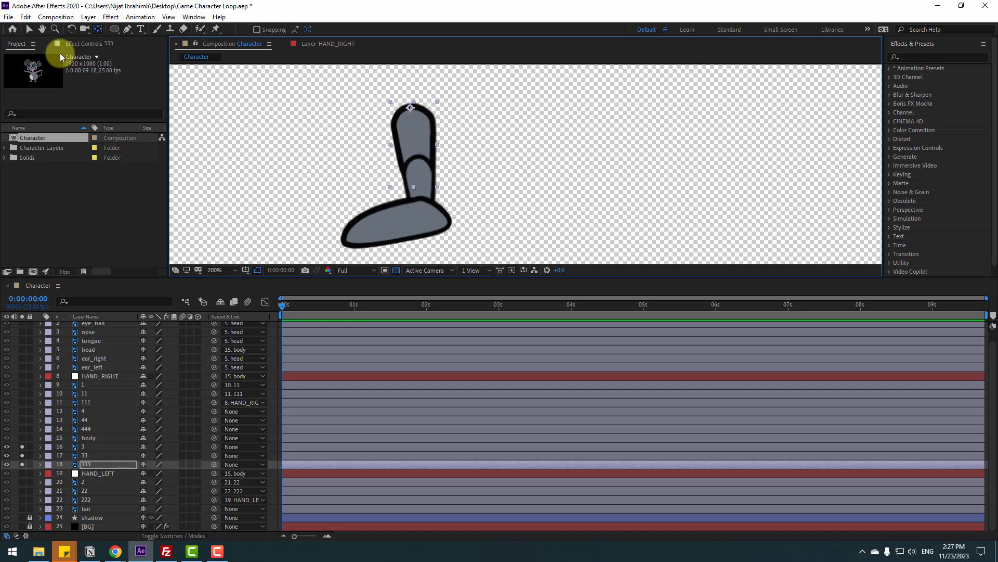
{"action": "left_click", "coordinate": [30, 31]}
Parent foot layer 3 to layer 33, and layer 33 to layer 333.
{"action": "left_click", "coordinate": [89, 447]}
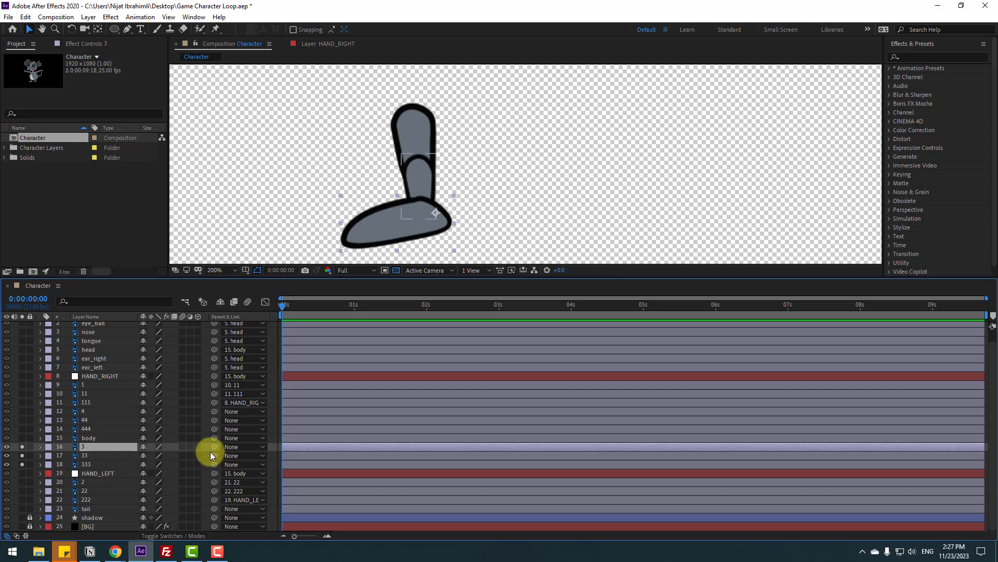
{"action": "left_click_drag", "start_coordinate": [214, 446], "coordinate": [85, 456]}
{"action": "left_click", "coordinate": [83, 458]}
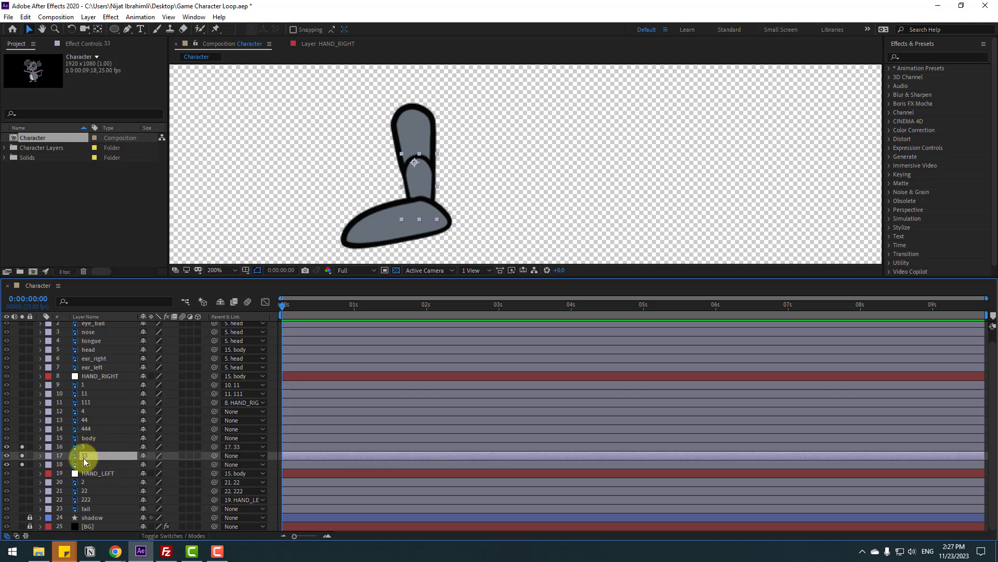
{"action": "left_click_drag", "start_coordinate": [214, 456], "coordinate": [80, 464]}
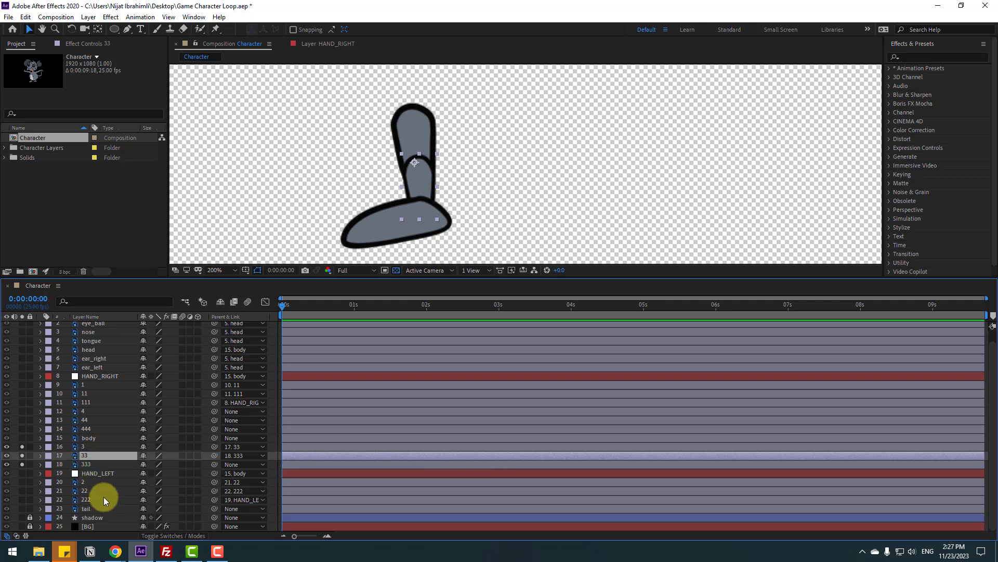
Add a null object, center its anchor point, and place it over the upper end of the leg.
{"action": "left_click", "coordinate": [89, 17]}
{"action": "mouse_move", "coordinate": [100, 28]}
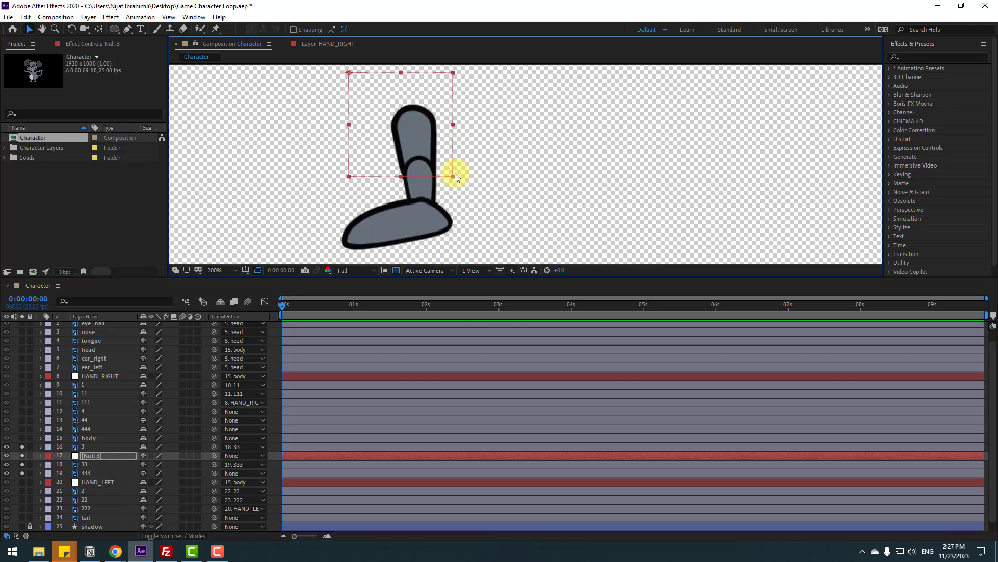
{"action": "double_click", "coordinate": [97, 31]}
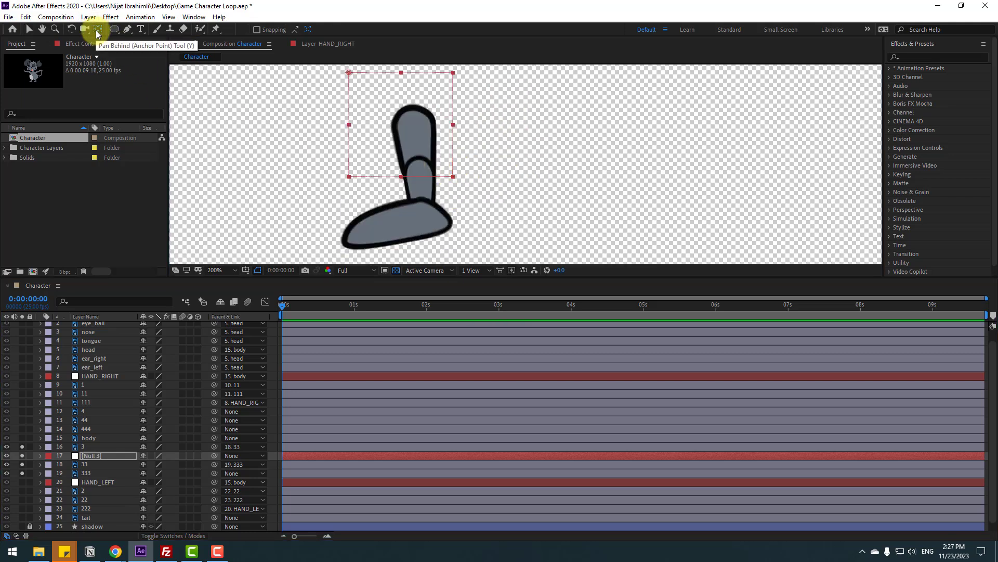
{"action": "left_click", "coordinate": [30, 30]}
{"action": "left_click_drag", "start_coordinate": [444, 126], "coordinate": [456, 120]}
Order the new null directly above layer 3 and rename it FOOT_LEFT.
{"action": "left_click_drag", "start_coordinate": [94, 452], "coordinate": [96, 447]}
{"action": "key", "text": "Return"}
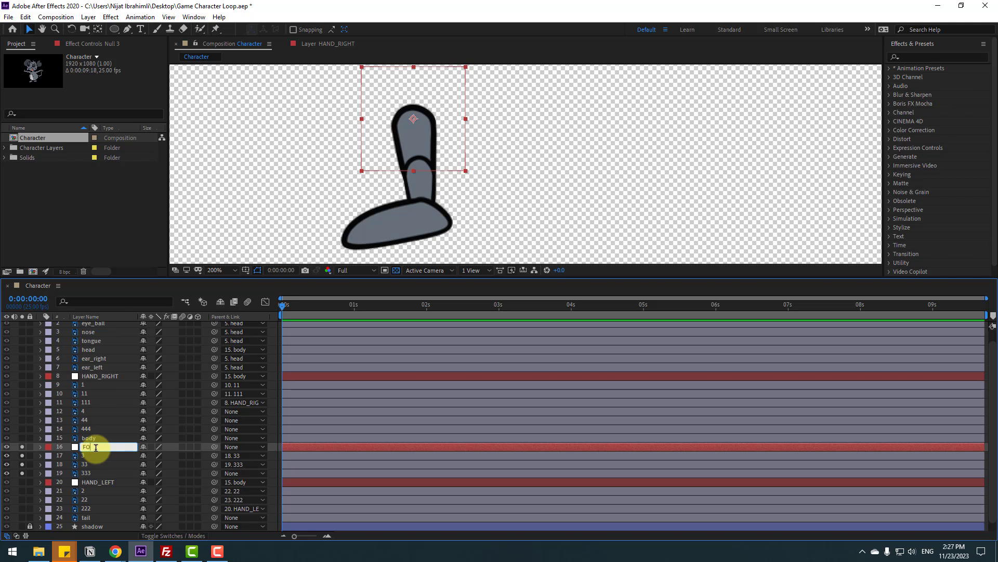
{"action": "type", "text": "FOOT_LEFT"}
{"action": "key", "text": "Return"}
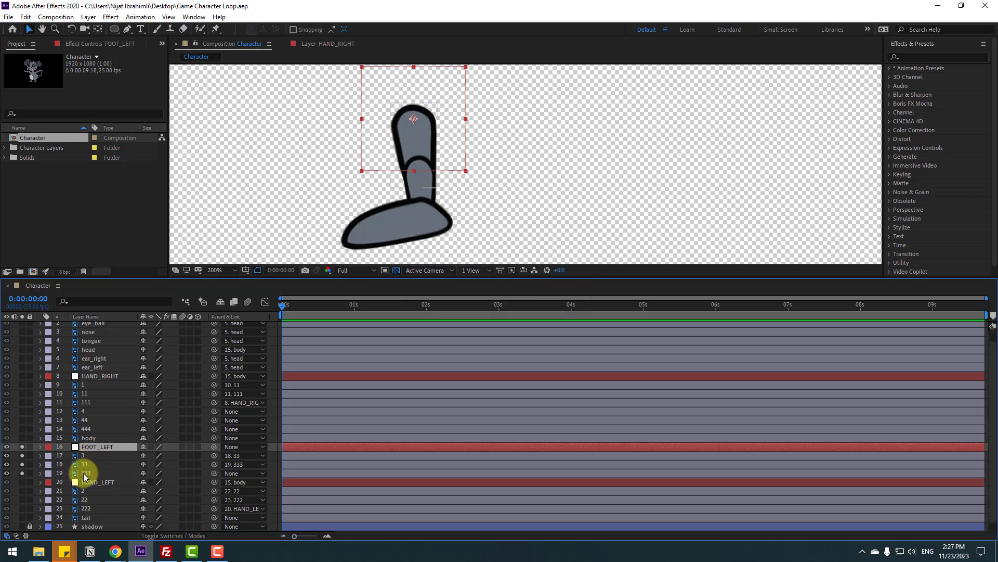
Parent layer 333 to FOOT_LEFT and show the Rotation properties of FOOT_LEFT and leg layers 3, 33 and 333.
{"action": "left_click", "coordinate": [85, 474]}
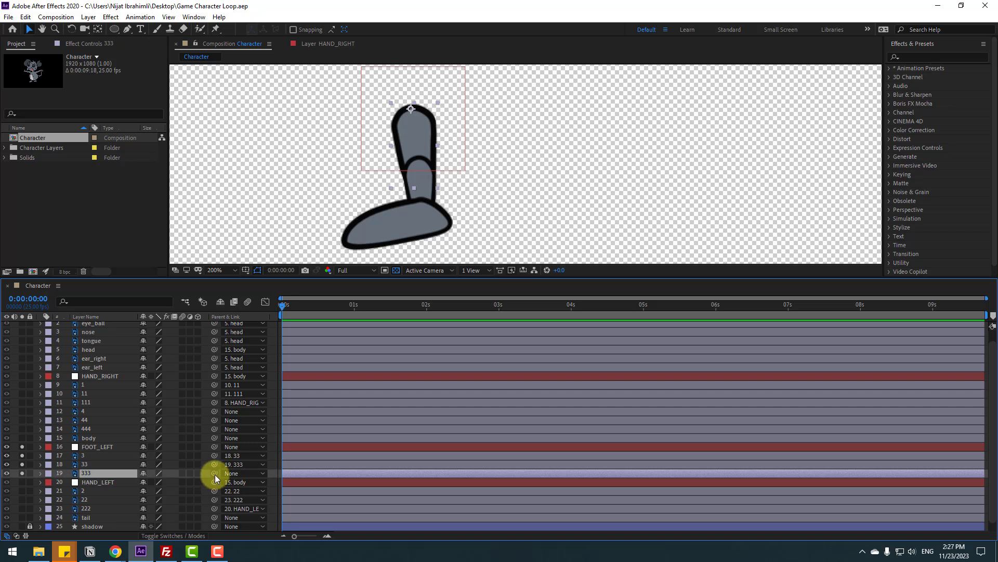
{"action": "left_click_drag", "start_coordinate": [214, 474], "coordinate": [91, 450]}
{"action": "left_click", "coordinate": [90, 451]}
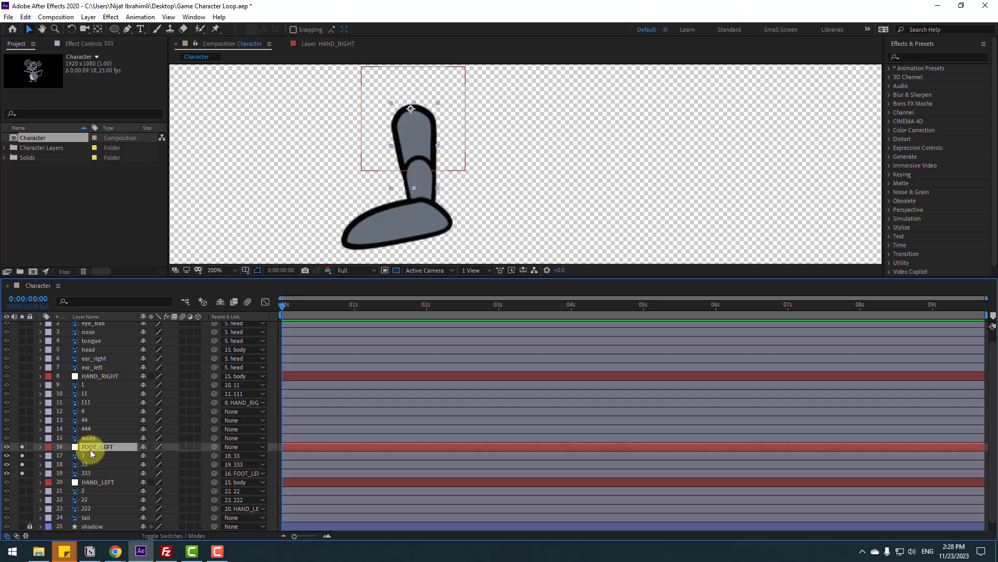
{"action": "left_click", "coordinate": [87, 473], "text": "shift"}
{"action": "key", "text": "r"}
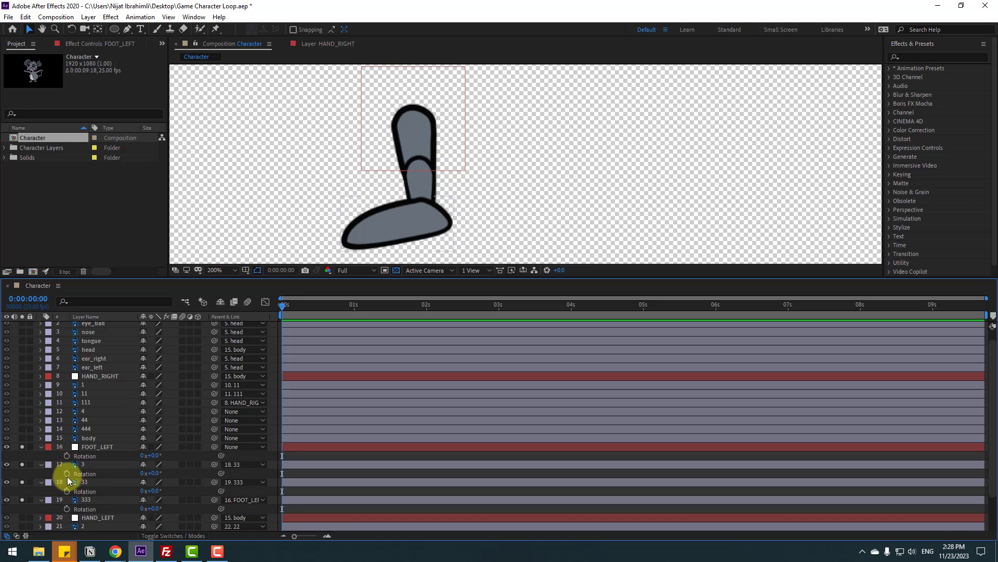
Link layer 3's Rotation to layer 33's Rotation with an expression.
{"action": "left_click", "coordinate": [66, 473], "text": "alt"}
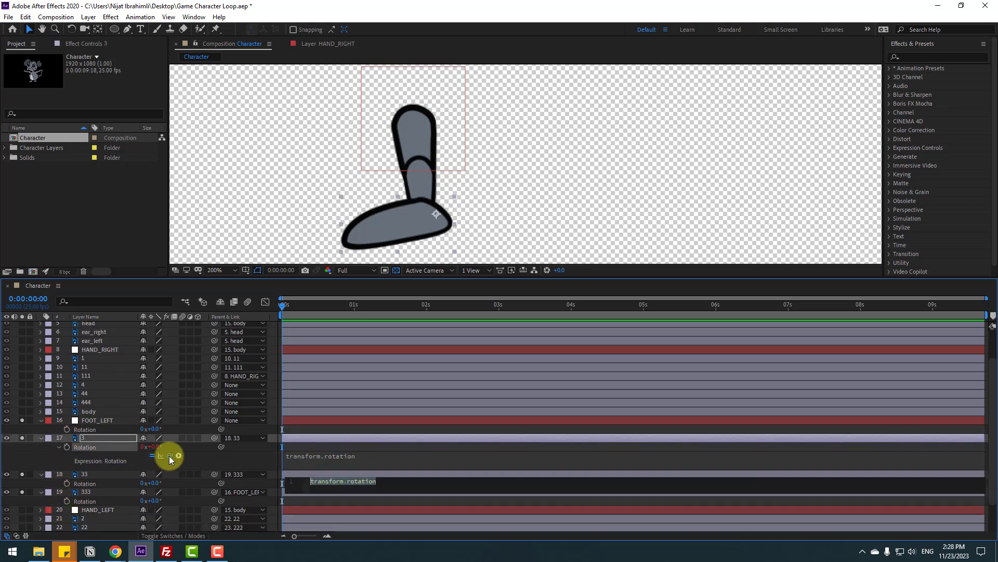
{"action": "left_click_drag", "start_coordinate": [170, 456], "coordinate": [91, 484]}
{"action": "left_click", "coordinate": [49, 483]}
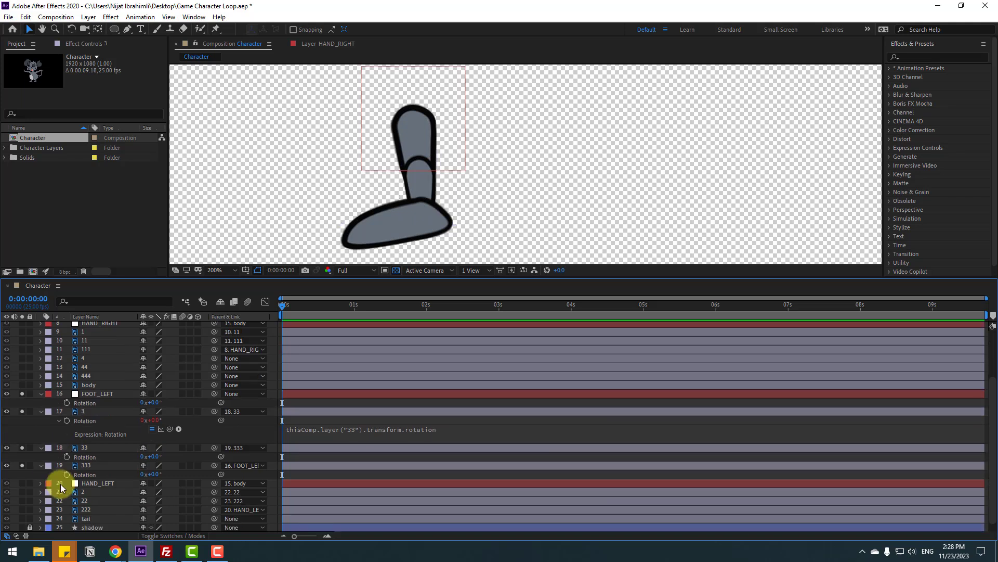
Link layer 33's Rotation to layer 333's Rotation, and layer 333's Rotation to FOOT_LEFT's Rotation, with expressions.
{"action": "left_click", "coordinate": [66, 457], "text": "alt"}
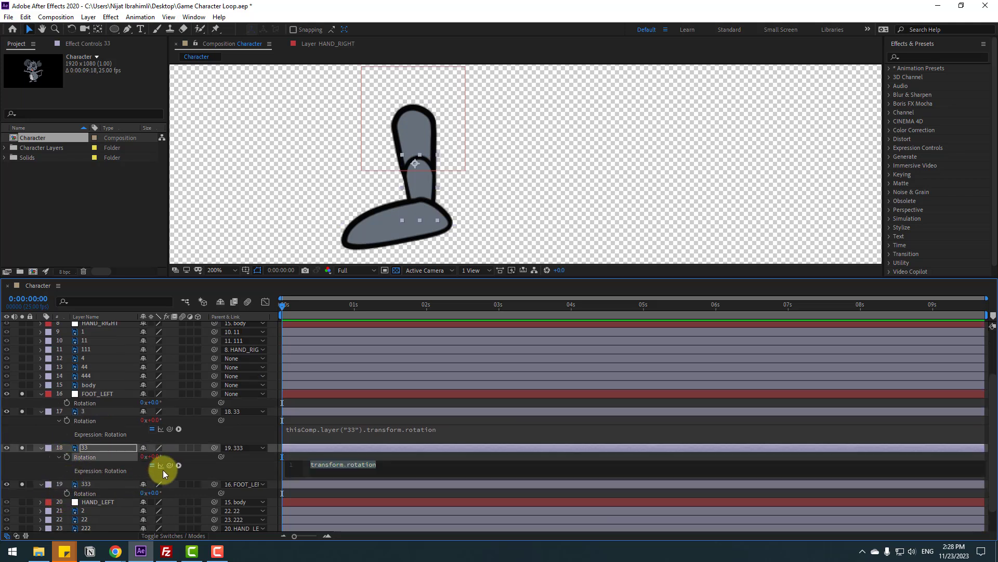
{"action": "left_click_drag", "start_coordinate": [167, 464], "coordinate": [52, 494]}
{"action": "left_click", "coordinate": [63, 496]}
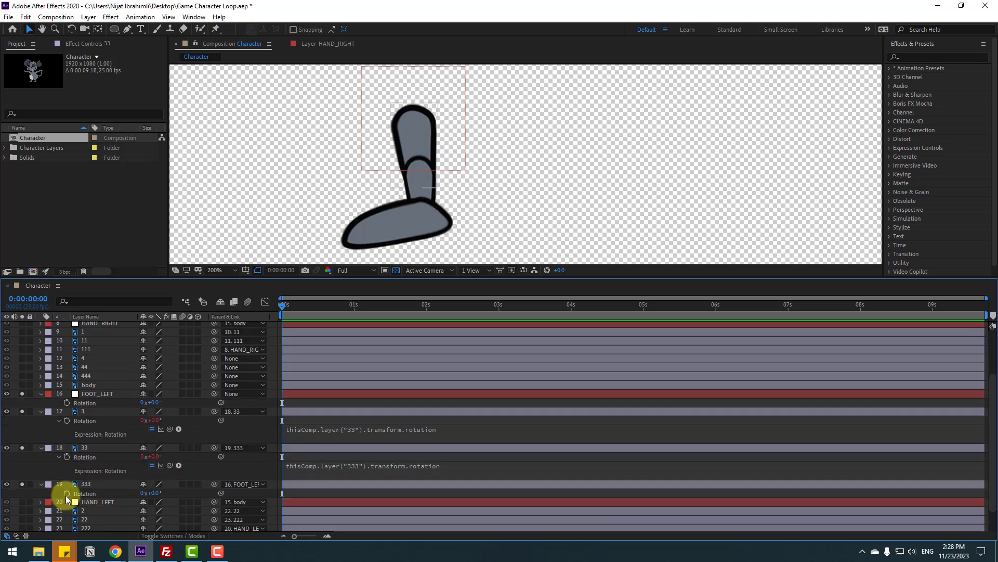
{"action": "left_click", "coordinate": [67, 493], "text": "alt"}
{"action": "left_click_drag", "start_coordinate": [98, 429], "coordinate": [85, 406]}
{"action": "left_click", "coordinate": [51, 441]}
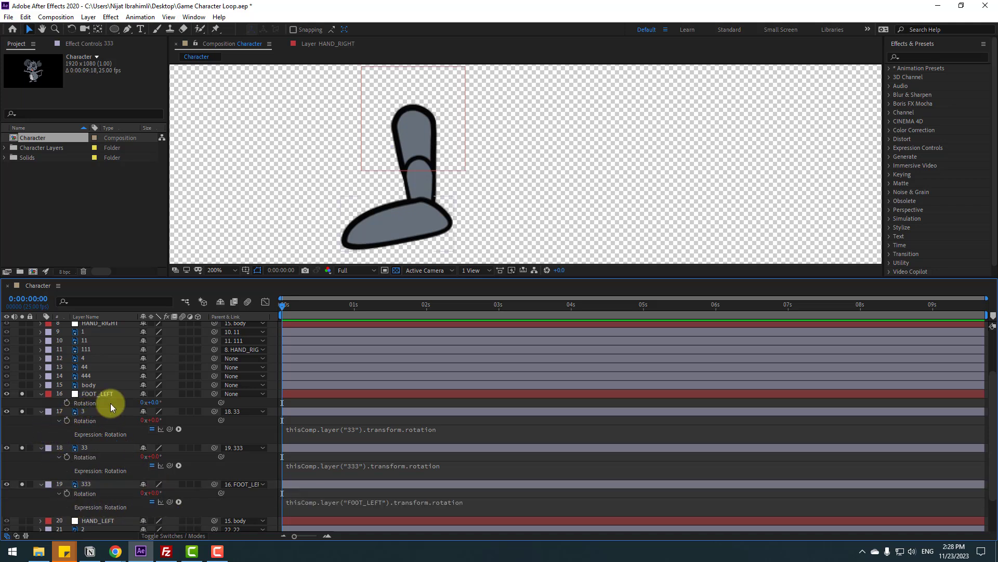
Test the linked leg by changing FOOT_LEFT's Rotation, and undo the change.
{"action": "left_click", "coordinate": [98, 393]}
{"action": "left_click_drag", "start_coordinate": [157, 406], "coordinate": [131, 417]}
{"action": "key", "text": "ctrl+z"}
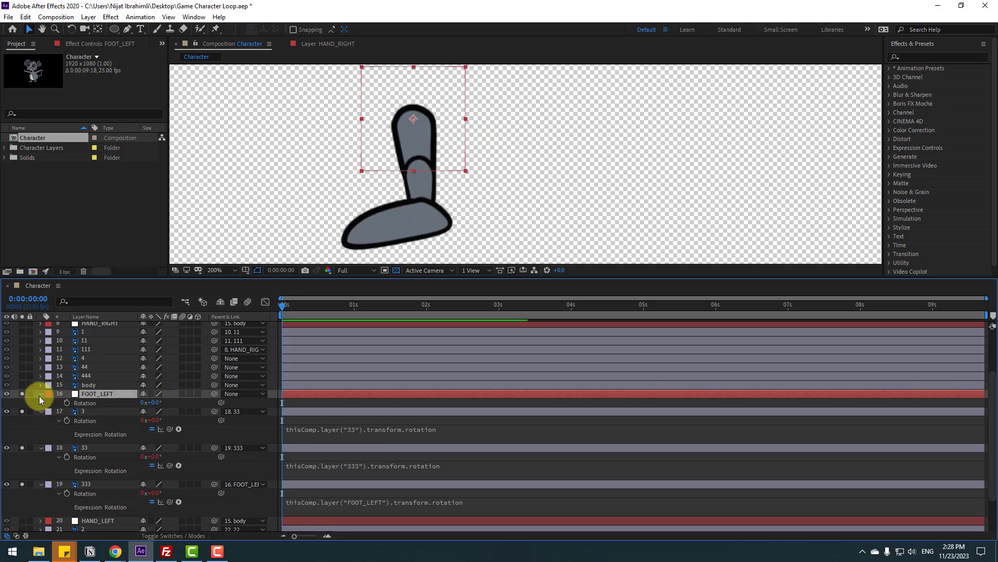
Collapse the properties of FOOT_LEFT and layers 3, 33 and 333, and turn off their Solo switches.
{"action": "left_click", "coordinate": [40, 394]}
{"action": "left_click", "coordinate": [41, 404]}
{"action": "left_click", "coordinate": [41, 413]}
{"action": "left_click", "coordinate": [40, 428]}
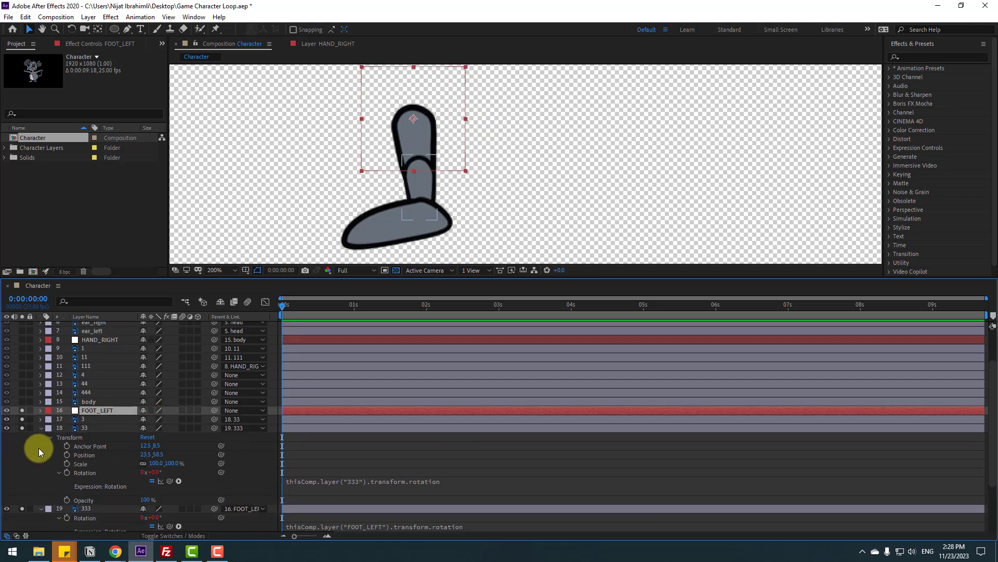
{"action": "left_click", "coordinate": [41, 427]}
{"action": "left_click", "coordinate": [41, 437]}
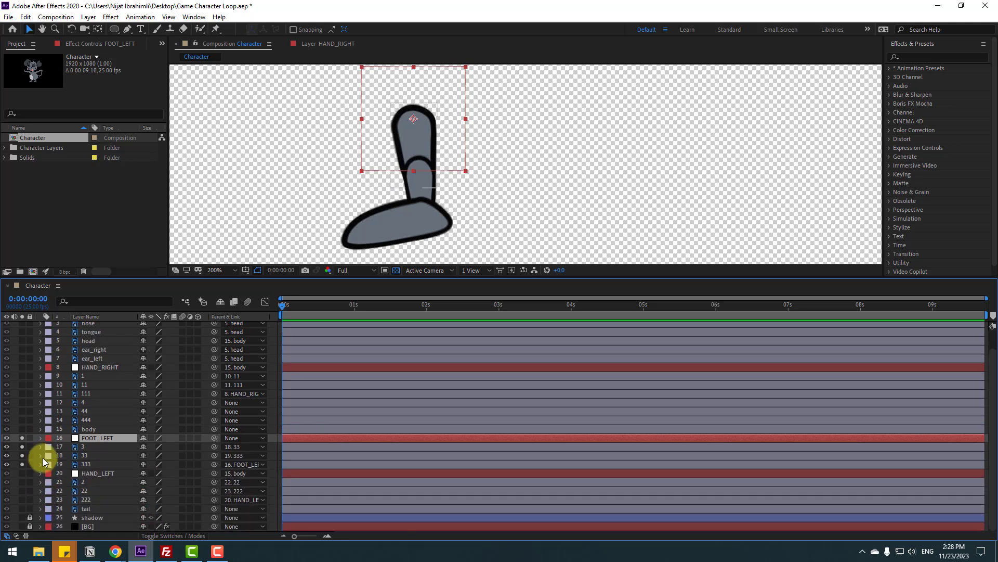
{"action": "left_click_drag", "start_coordinate": [22, 438], "coordinate": [23, 464]}
Test FOOT_LEFT's Rotation on the full character, restore it to 0°, and collapse the layer's properties.
{"action": "scroll", "coordinate": [397, 173], "scroll_direction": "down", "scroll_amount": 2}
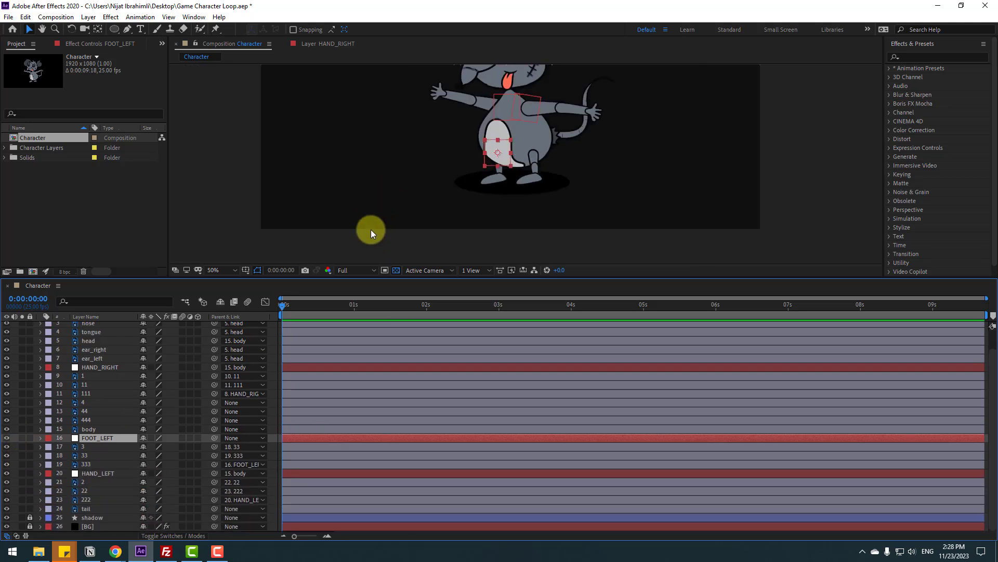
{"action": "scroll", "coordinate": [370, 229], "scroll_direction": "up", "scroll_amount": 1}
{"action": "key", "text": "r"}
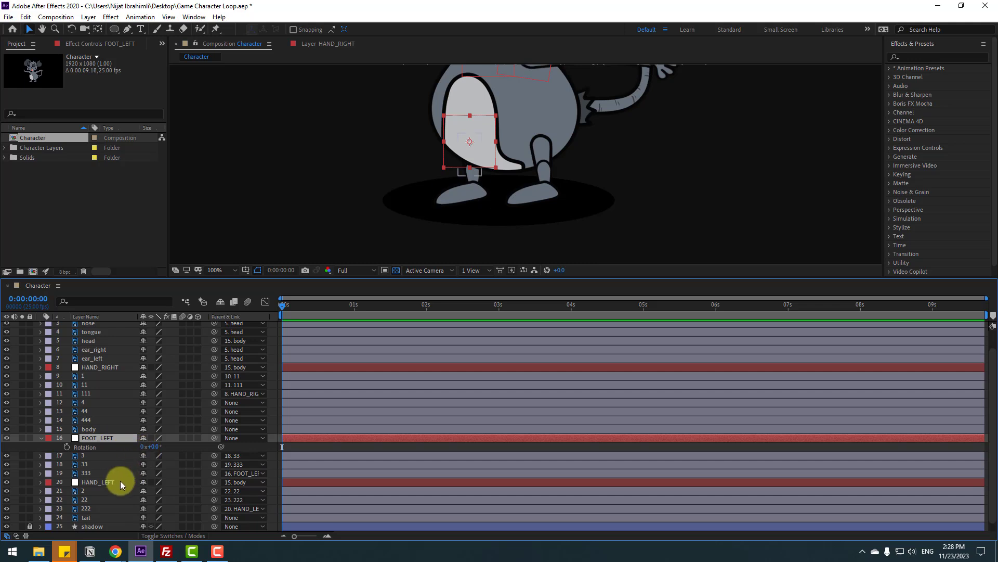
{"action": "mouse_move", "coordinate": [153, 450]}
{"action": "left_mouse_down"}
{"action": "mouse_move", "coordinate": [167, 453]}
{"action": "mouse_move", "coordinate": [154, 459]}
{"action": "mouse_move", "coordinate": [177, 455]}
{"action": "mouse_move", "coordinate": [157, 461]}
{"action": "left_mouse_up"}
{"action": "left_click", "coordinate": [41, 439]}
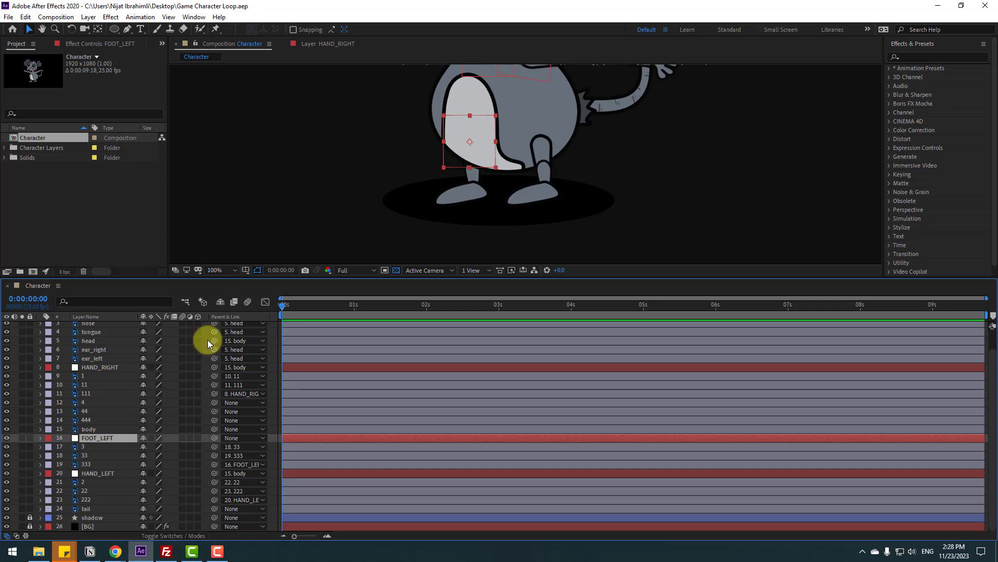
Solo layer 4 and move its anchor point to the heel end of the foot.
{"action": "left_click", "coordinate": [96, 402]}
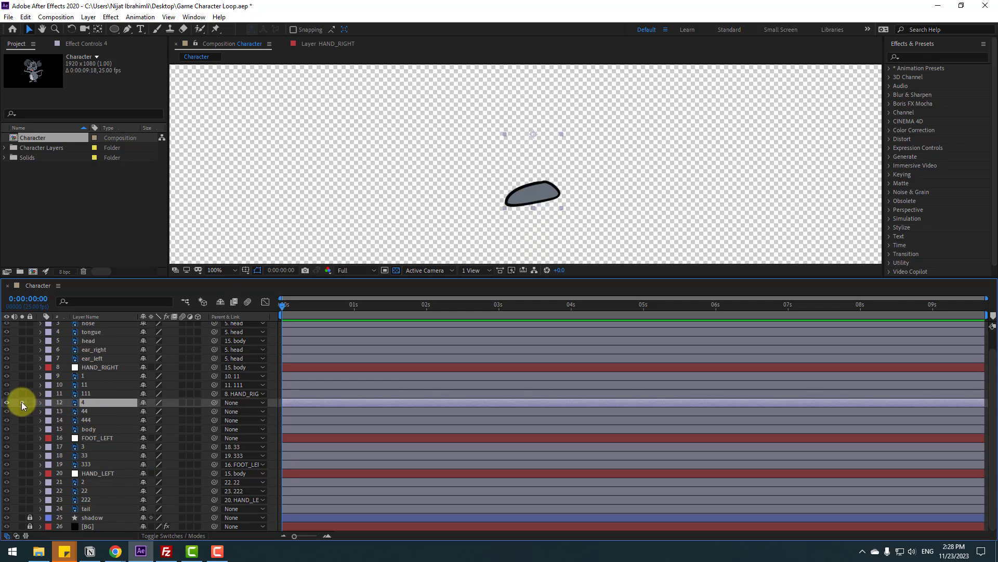
{"action": "left_click", "coordinate": [21, 401]}
{"action": "scroll", "coordinate": [492, 203], "scroll_direction": "up", "scroll_amount": 2}
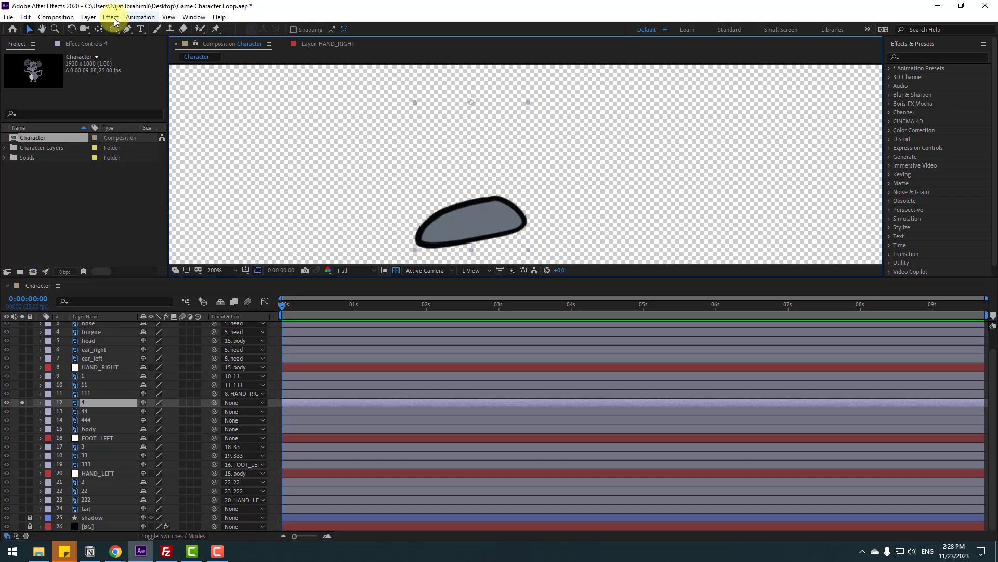
{"action": "left_click", "coordinate": [98, 30]}
{"action": "left_click_drag", "start_coordinate": [474, 107], "coordinate": [513, 210]}
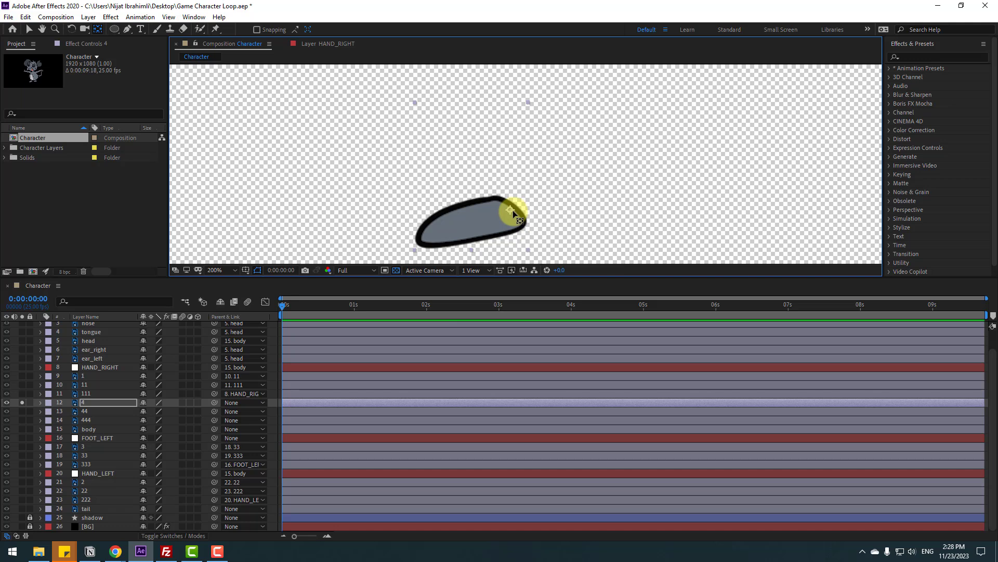
{"action": "left_click", "coordinate": [28, 30]}
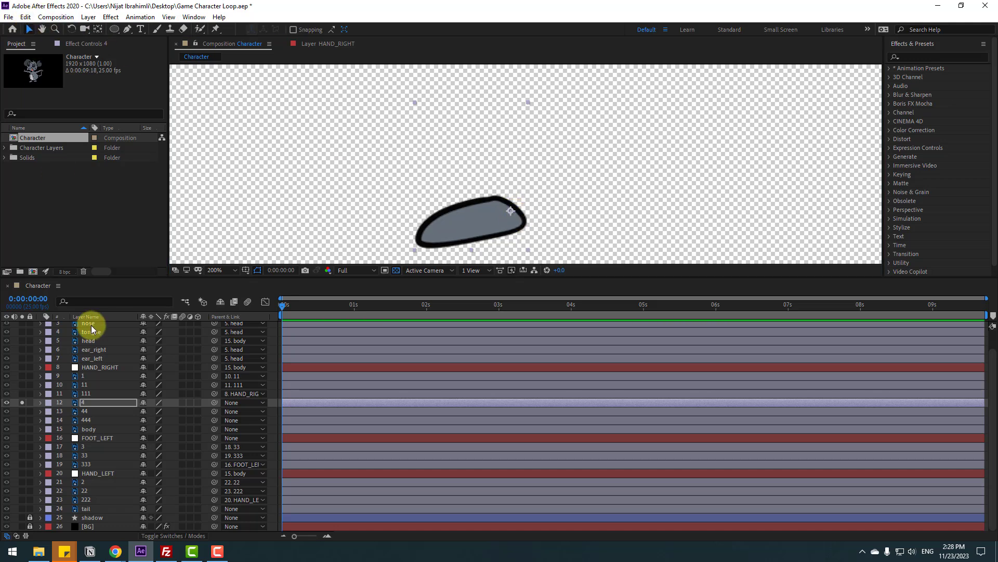
Solo layer 44 and move its anchor point to the upper end of the lower leg.
{"action": "left_click", "coordinate": [86, 411]}
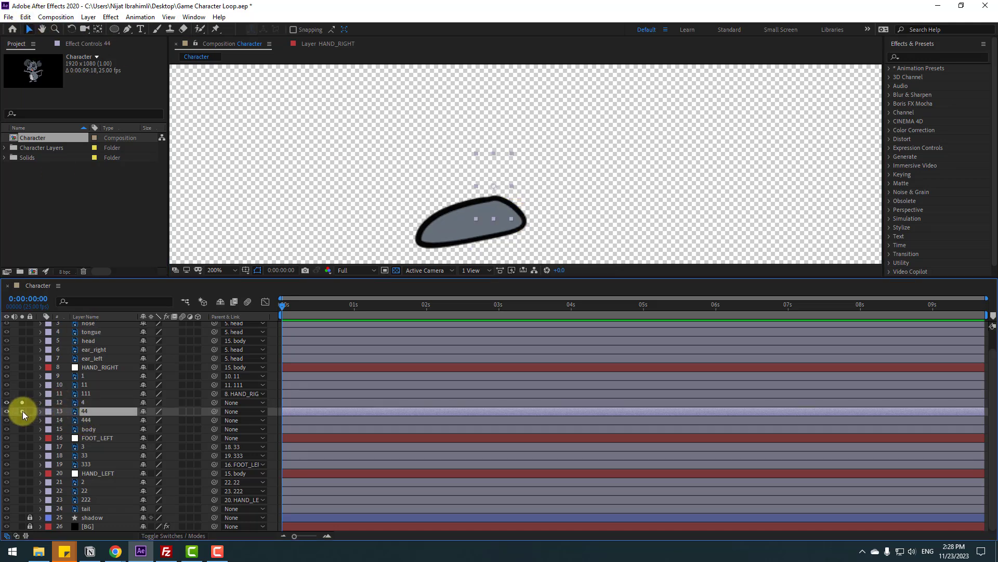
{"action": "left_click", "coordinate": [23, 411]}
{"action": "left_click", "coordinate": [97, 30]}
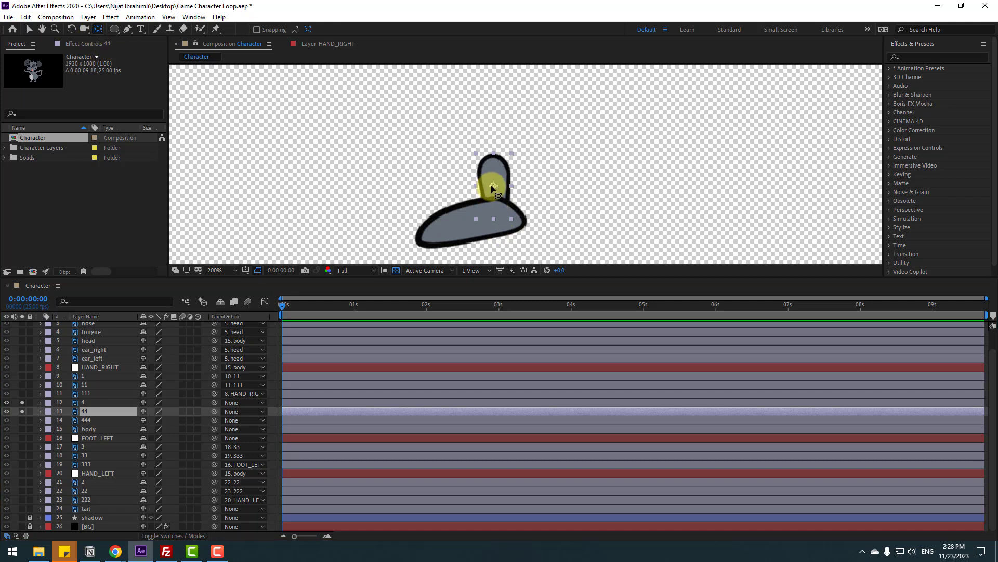
{"action": "left_click_drag", "start_coordinate": [491, 185], "coordinate": [492, 158]}
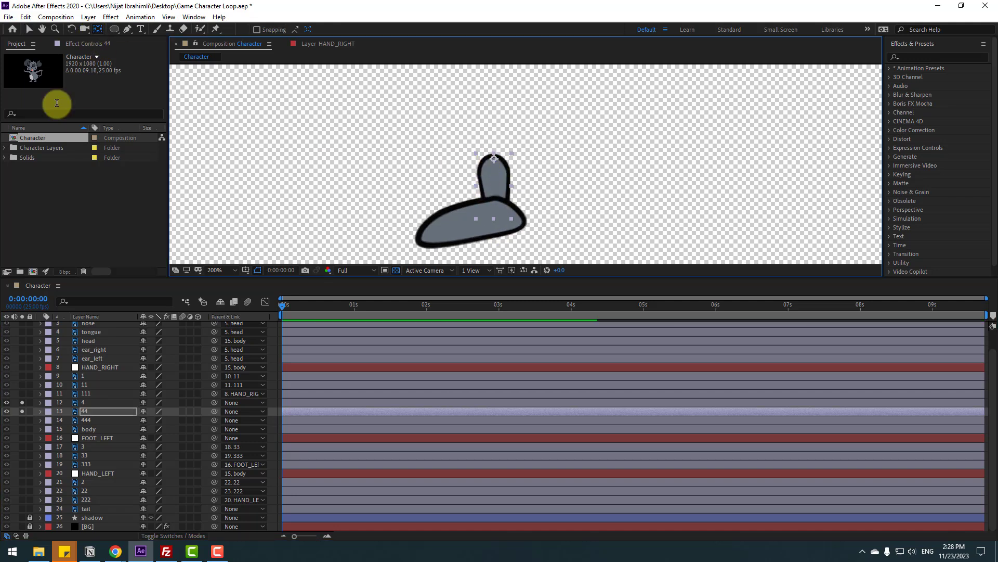
{"action": "left_click", "coordinate": [28, 29]}
Solo layer 444 and move its anchor point to the upper end of the thigh.
{"action": "left_click", "coordinate": [88, 414]}
{"action": "left_click", "coordinate": [85, 420]}
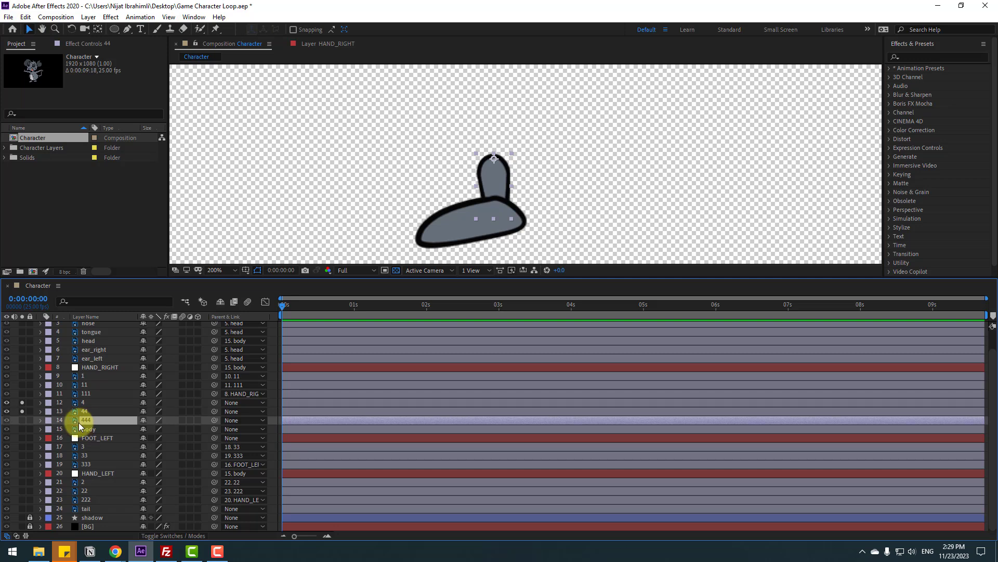
{"action": "left_click", "coordinate": [24, 419]}
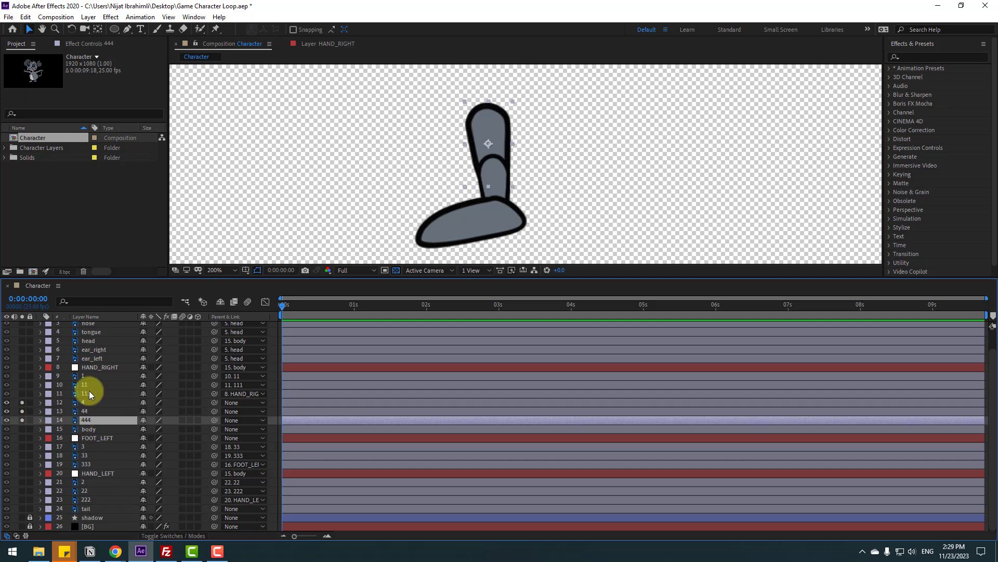
{"action": "left_click", "coordinate": [97, 29]}
{"action": "left_click_drag", "start_coordinate": [478, 145], "coordinate": [483, 111]}
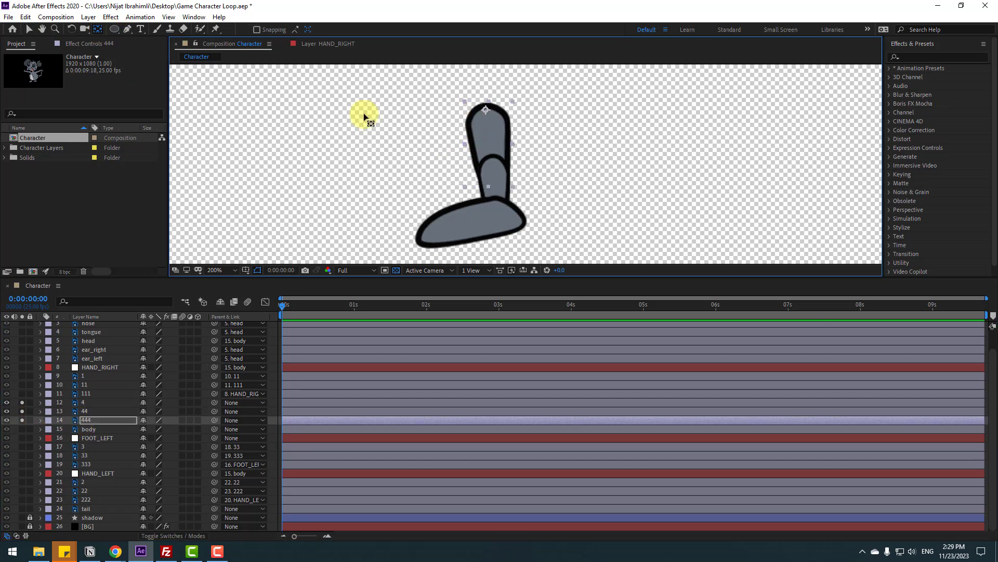
{"action": "left_click", "coordinate": [29, 29]}
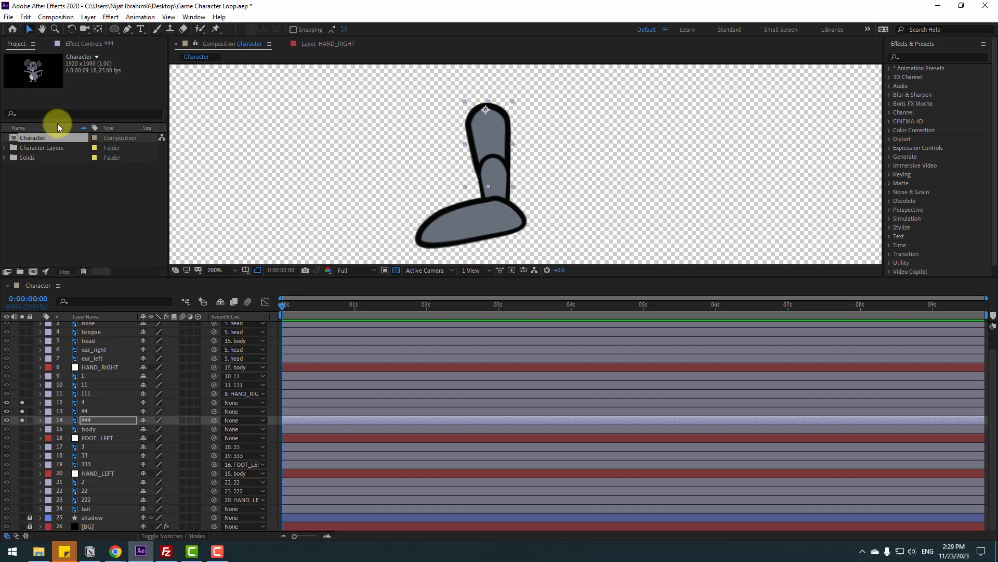
Add a null object directly above layer 4, place it over the upper end of the leg, and center its anchor point.
{"action": "left_click", "coordinate": [83, 403]}
{"action": "left_click", "coordinate": [88, 17]}
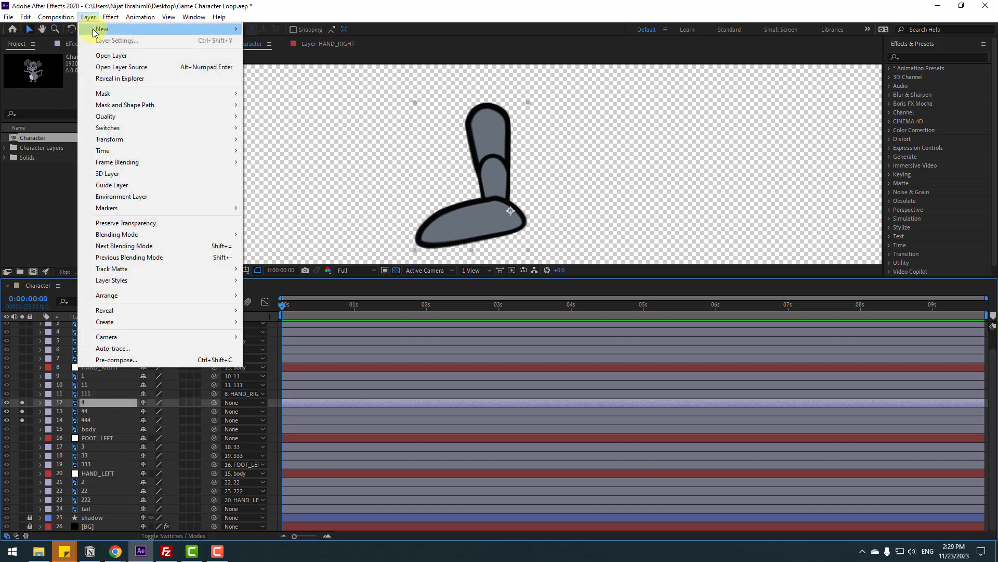
{"action": "mouse_move", "coordinate": [93, 30]}
{"action": "left_click", "coordinate": [328, 78]}
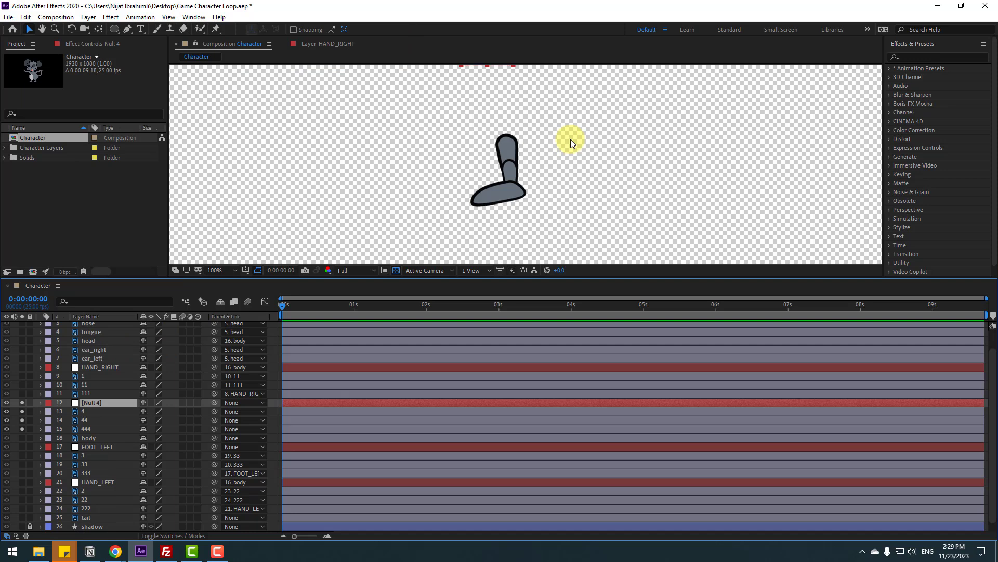
{"action": "left_click_drag", "start_coordinate": [507, 81], "coordinate": [513, 191]}
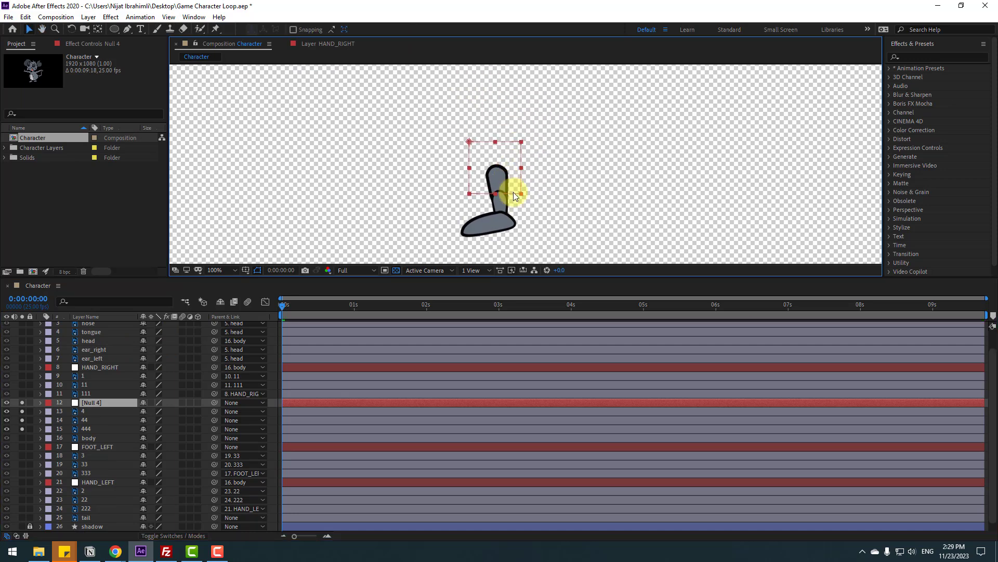
{"action": "left_click", "coordinate": [98, 30]}
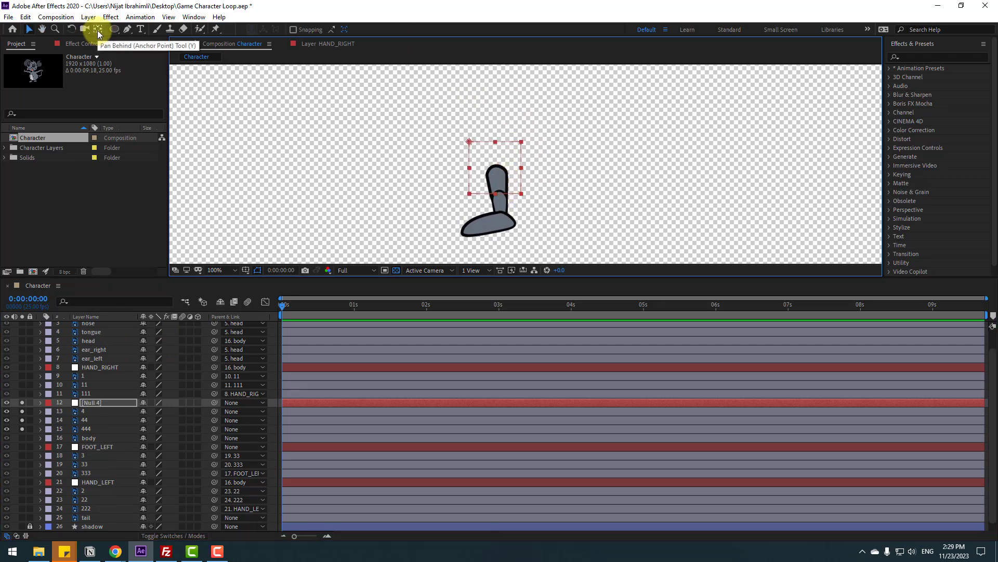
{"action": "key", "text": "ctrl+alt+Home"}
{"action": "left_click", "coordinate": [30, 30]}
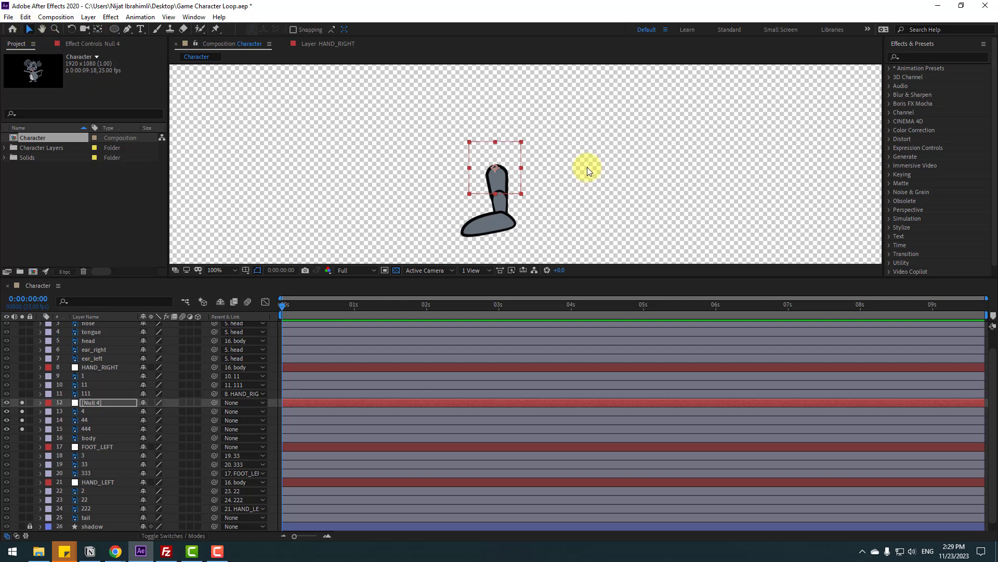
{"action": "scroll", "coordinate": [436, 209], "scroll_direction": "up", "scroll_amount": 1}
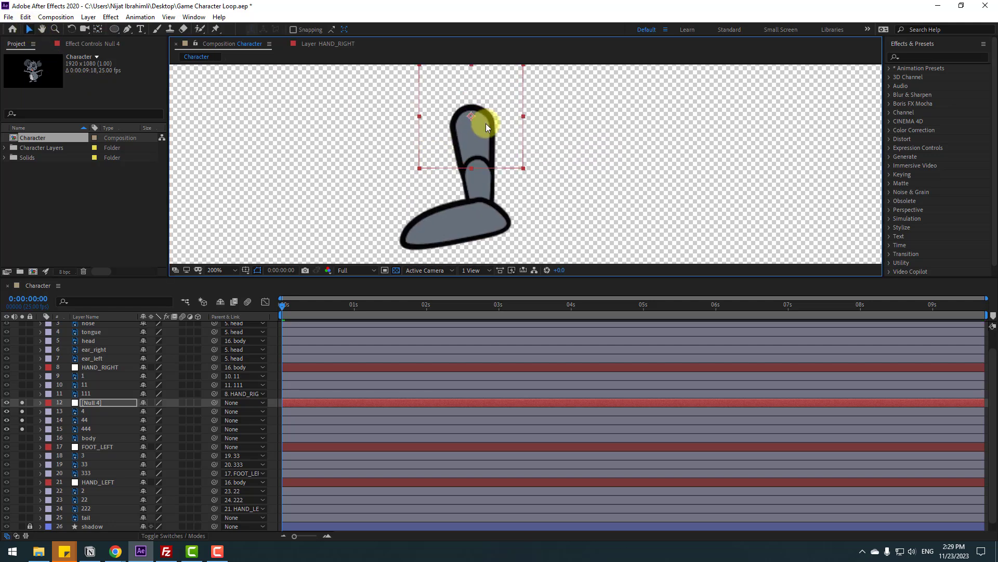
Rename the new null object FOOT_RIGHT.
{"action": "key", "text": "Return"}
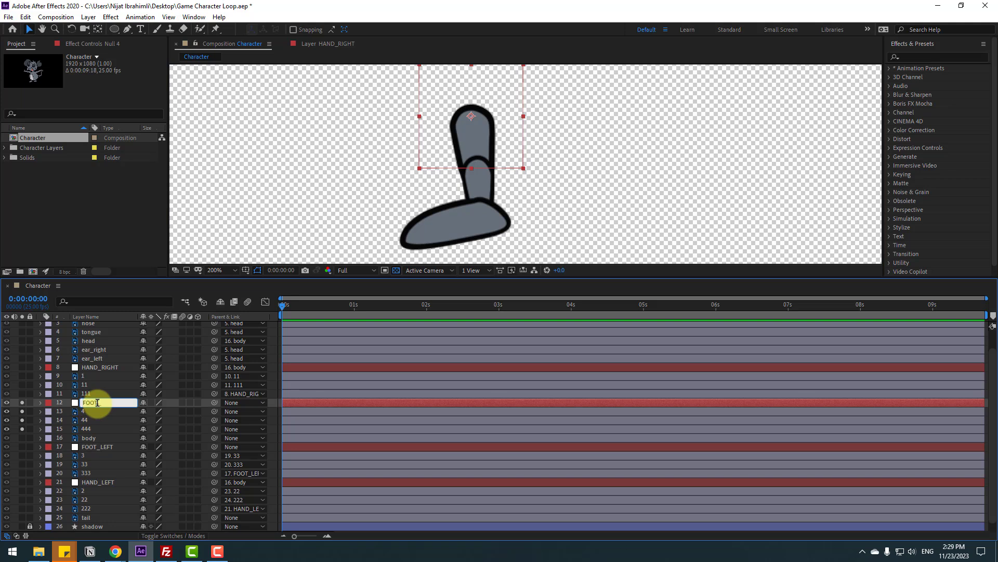
{"action": "type", "text": "FOOT_RIGHT"}
{"action": "key", "text": "Return"}
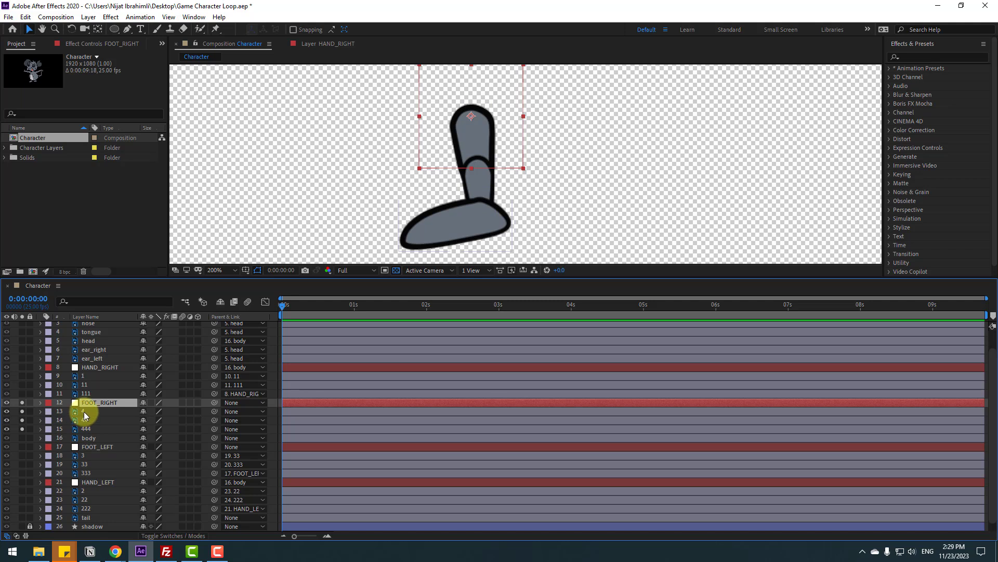
Parent layer 4 to layer 44, layer 44 to layer 444, and layer 444 to FOOT_RIGHT.
{"action": "left_click", "coordinate": [84, 411]}
{"action": "left_click_drag", "start_coordinate": [213, 410], "coordinate": [88, 420]}
{"action": "left_click", "coordinate": [88, 421]}
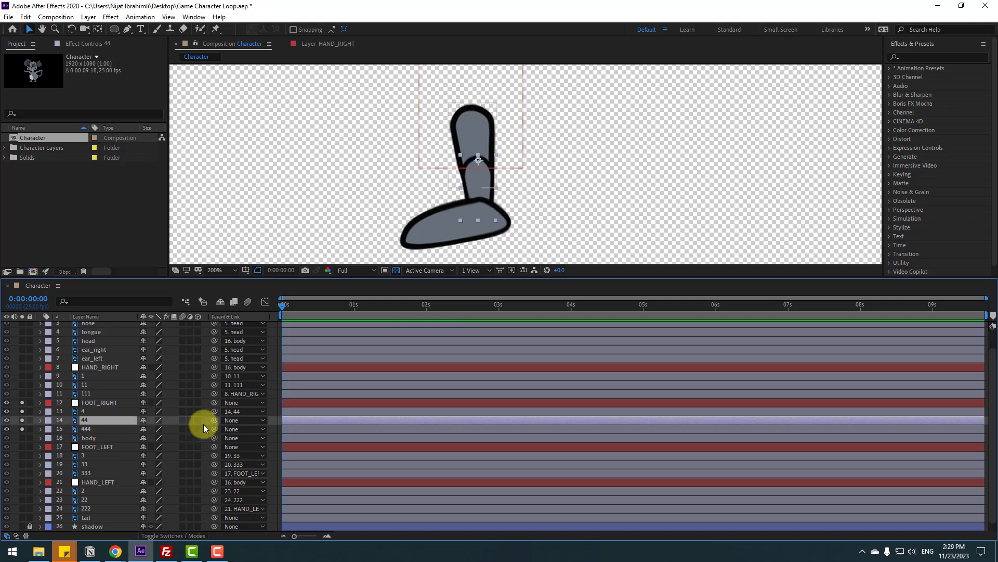
{"action": "left_click_drag", "start_coordinate": [207, 419], "coordinate": [86, 430]}
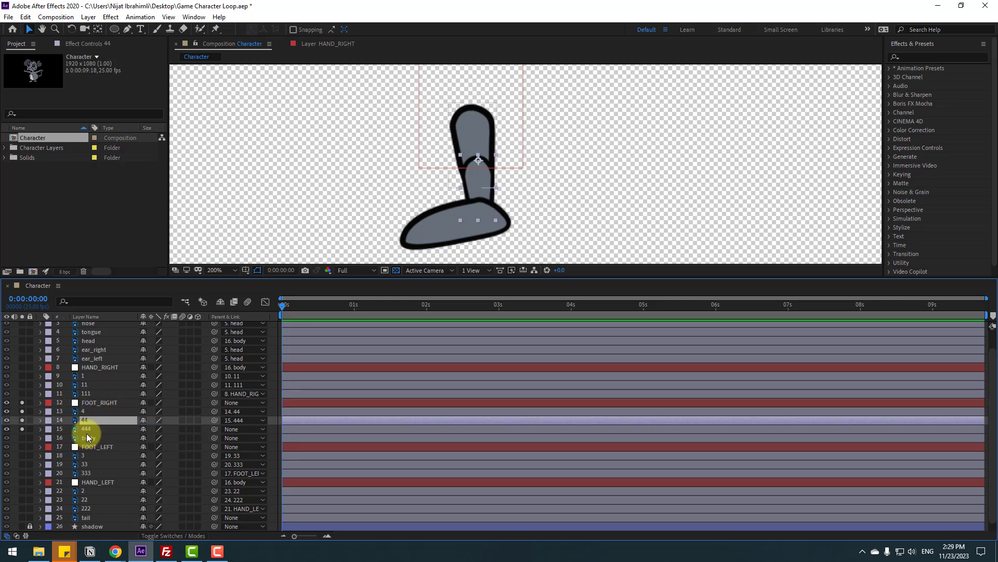
{"action": "left_click", "coordinate": [86, 430]}
{"action": "left_click", "coordinate": [92, 430]}
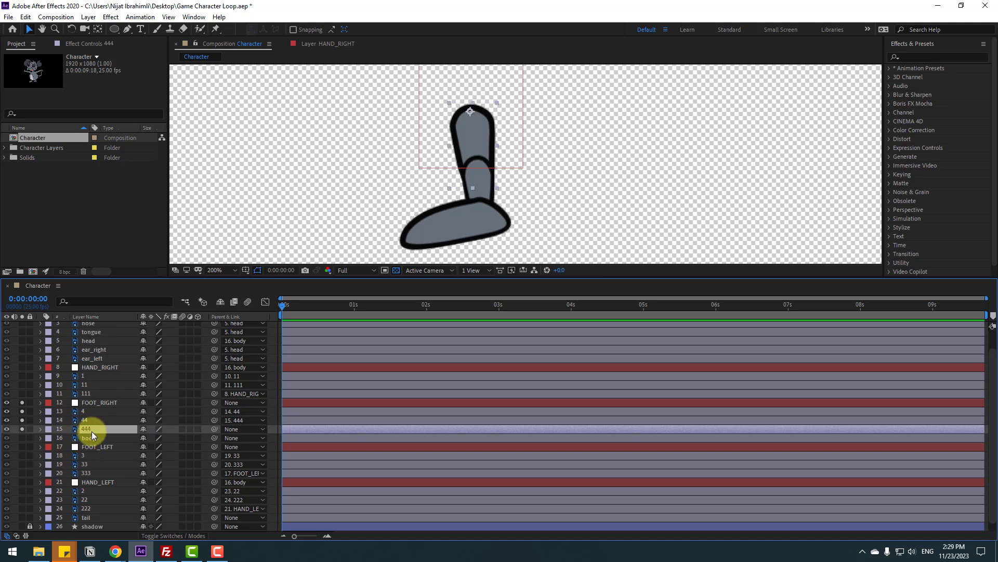
{"action": "left_click_drag", "start_coordinate": [213, 429], "coordinate": [101, 404]}
Show the Rotation properties of FOOT_RIGHT and layers 4, 44 and 444, and link layer 4's Rotation to layer 44's with an expression.
{"action": "left_click", "coordinate": [94, 404], "text": "shift"}
{"action": "key", "text": "r"}
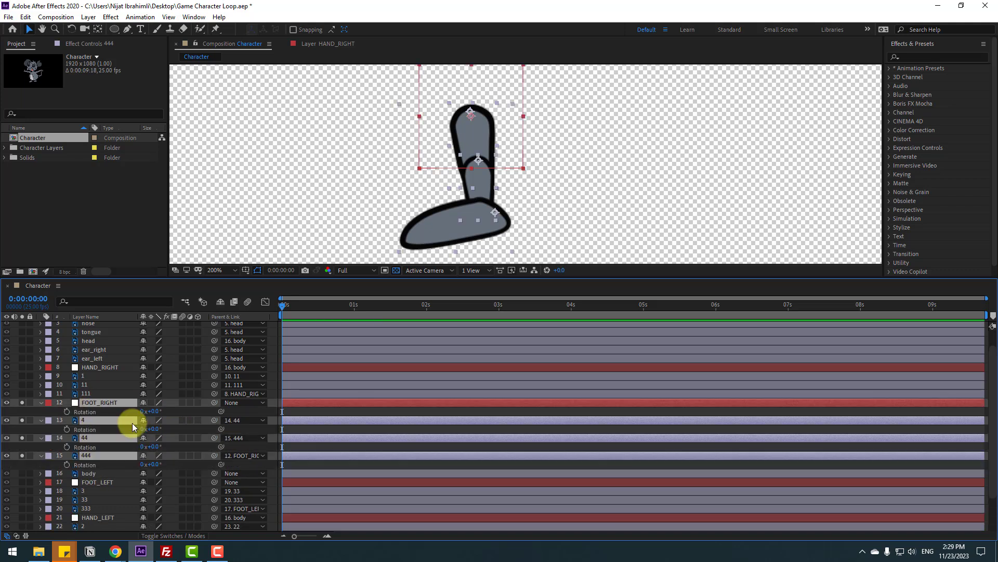
{"action": "left_click", "coordinate": [49, 413]}
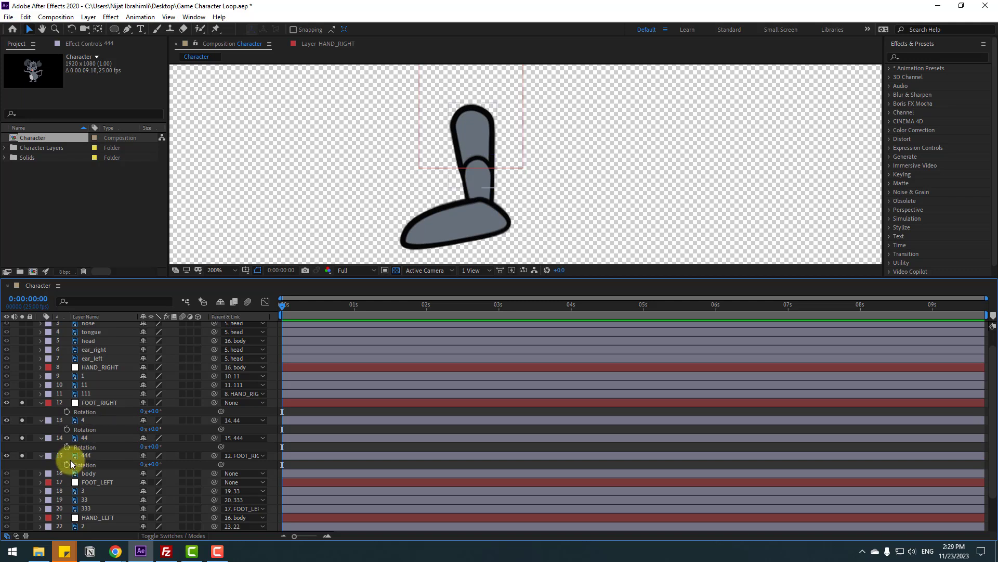
{"action": "left_click", "coordinate": [66, 430], "text": "alt"}
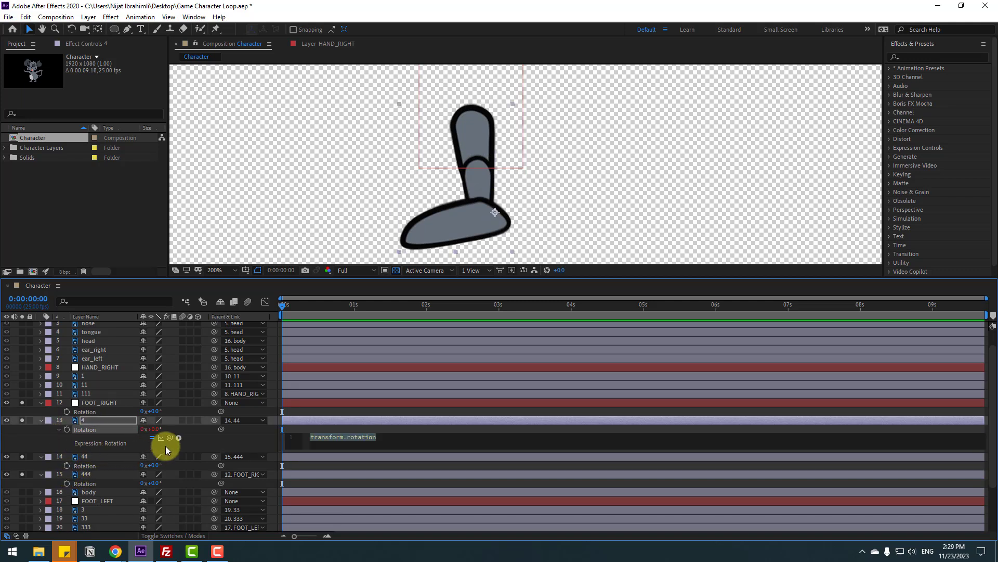
{"action": "left_click_drag", "start_coordinate": [169, 438], "coordinate": [84, 466]}
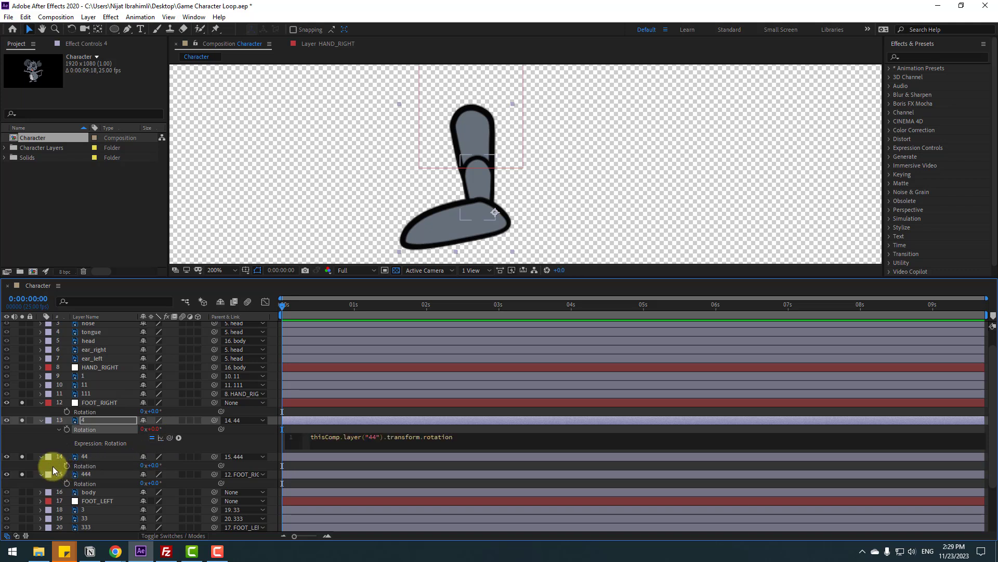
Add Rotation expressions linking layer 44 to layer 444 and layer 444 to FOOT_RIGHT.
{"action": "scroll", "coordinate": [55, 466], "scroll_direction": "down", "scroll_amount": 1}
{"action": "left_click", "coordinate": [64, 440], "text": "alt"}
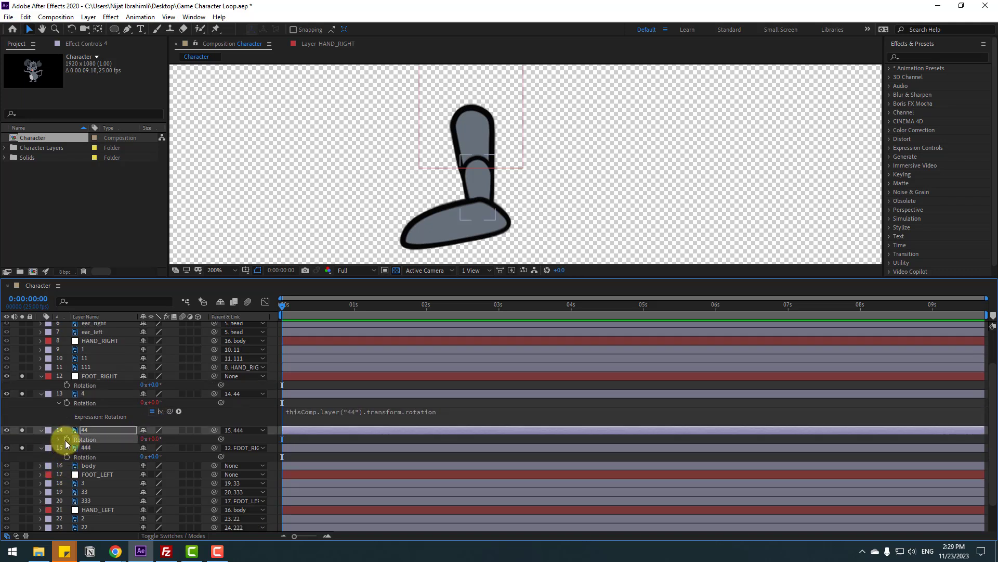
{"action": "left_click_drag", "start_coordinate": [170, 447], "coordinate": [89, 471]}
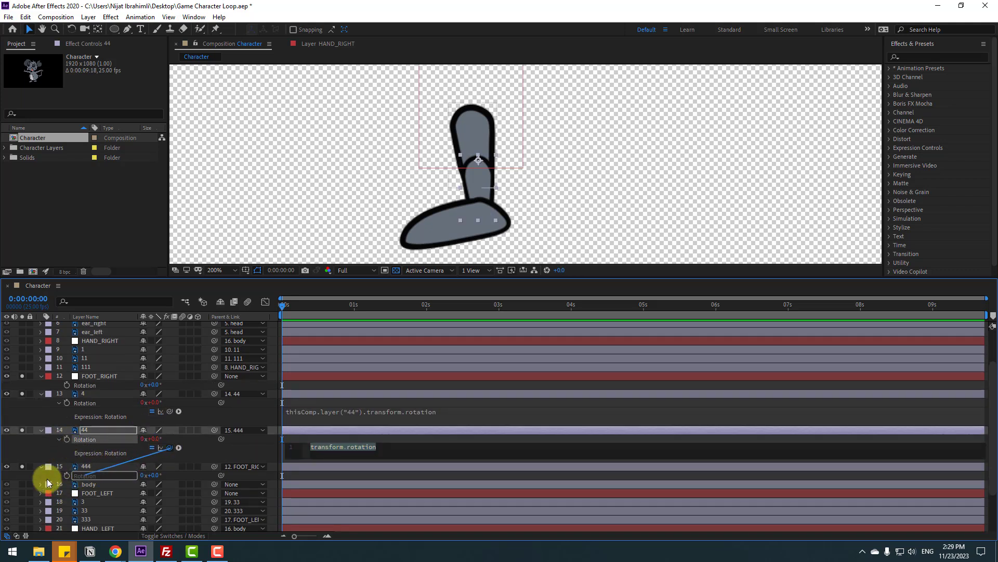
{"action": "left_click", "coordinate": [66, 476], "text": "alt"}
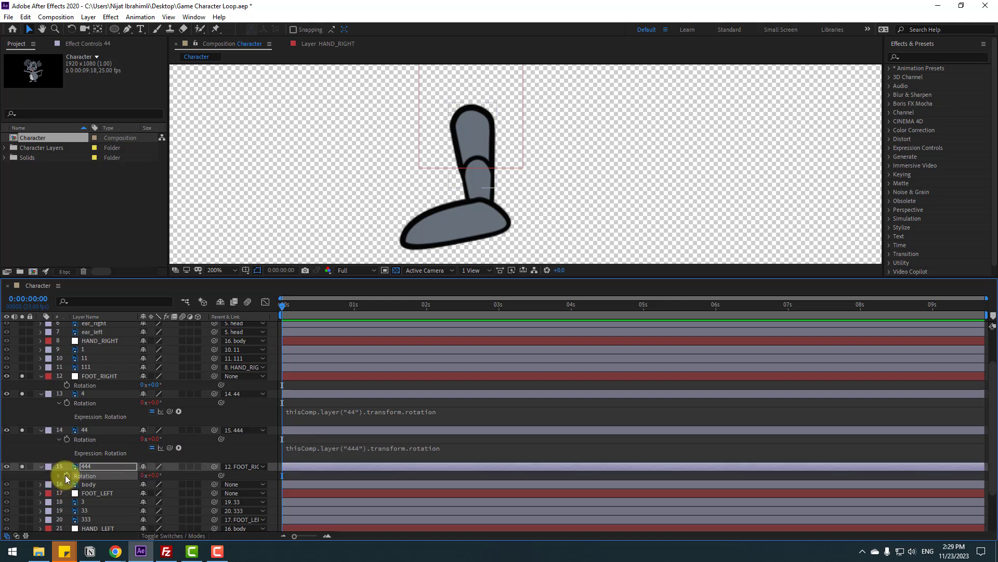
{"action": "left_click_drag", "start_coordinate": [170, 484], "coordinate": [88, 386]}
Collapse FOOT_RIGHT and layers 4, 44 and 444, and turn off their solo so the whole character shows.
{"action": "left_click", "coordinate": [41, 394]}
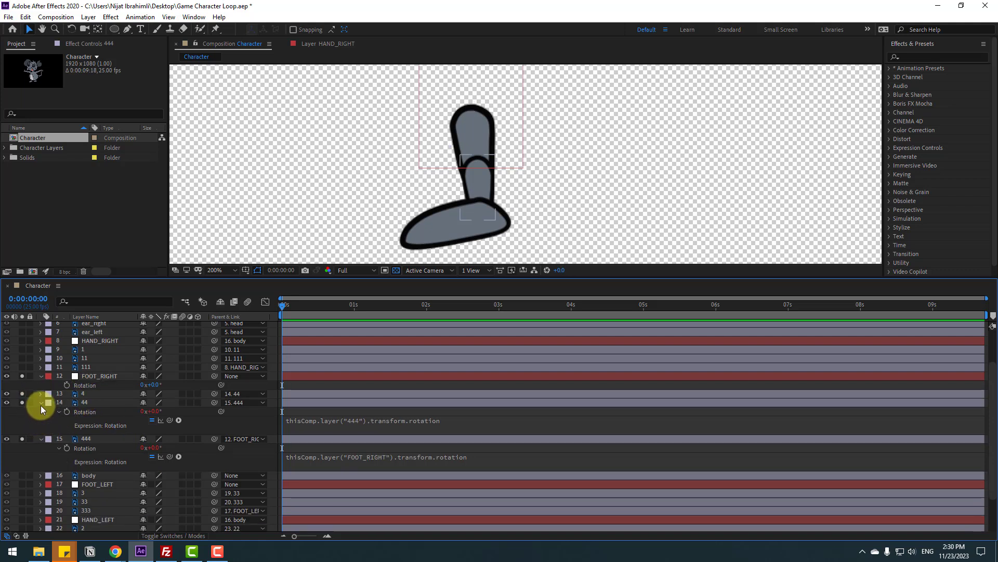
{"action": "left_click", "coordinate": [41, 403]}
{"action": "left_click", "coordinate": [41, 411]}
{"action": "left_click", "coordinate": [42, 384]}
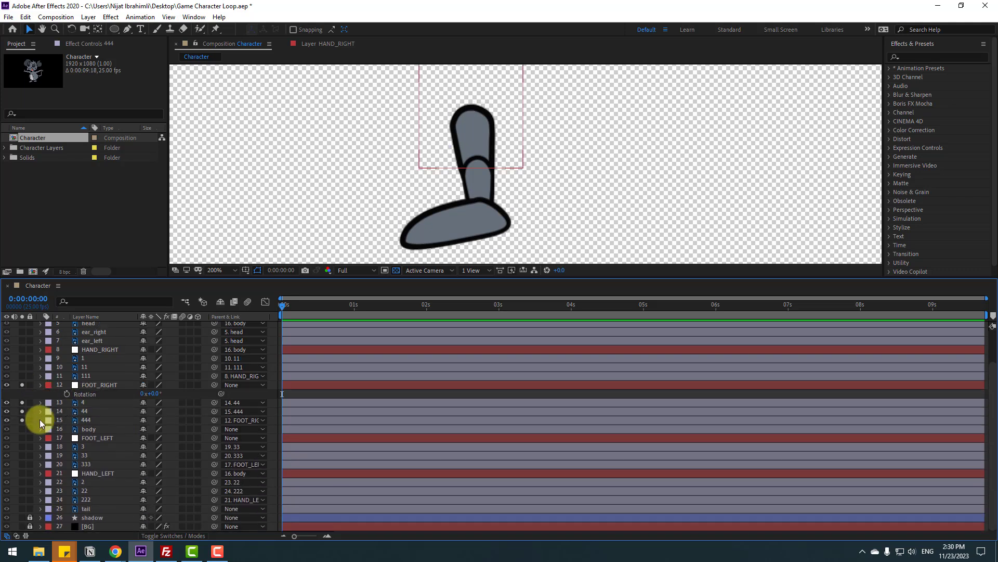
{"action": "left_click_drag", "start_coordinate": [22, 394], "coordinate": [20, 426]}
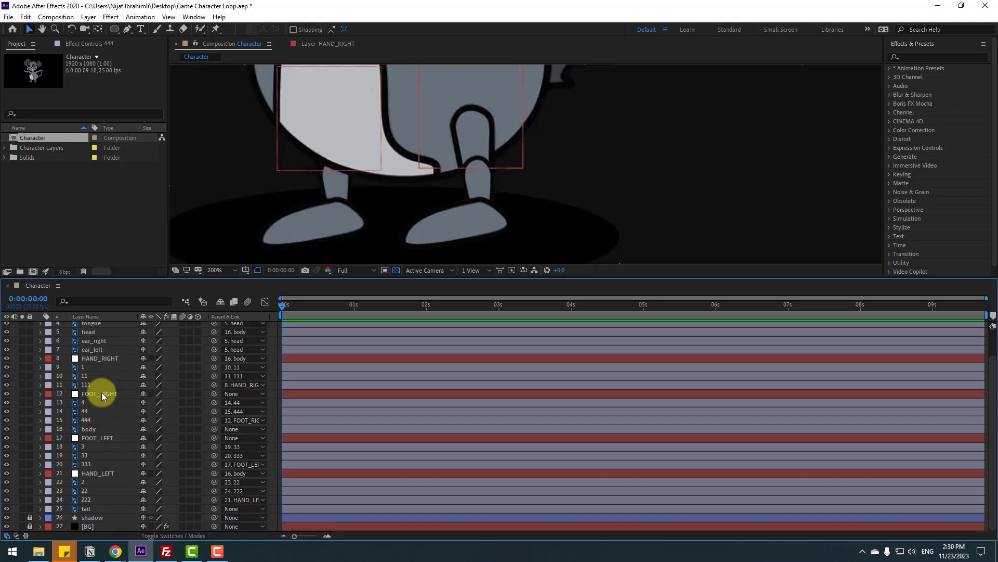
Test the leg rig by changing FOOT_RIGHT's Rotation, and undo the change.
{"action": "left_click", "coordinate": [102, 394]}
{"action": "key", "text": "r"}
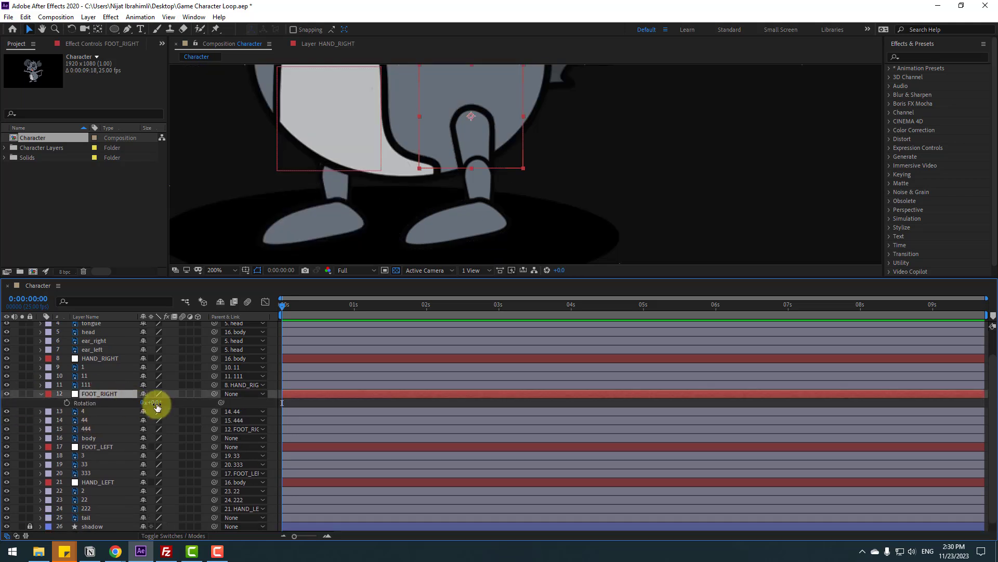
{"action": "mouse_move", "coordinate": [155, 403]}
{"action": "left_mouse_down"}
{"action": "mouse_move", "coordinate": [148, 408]}
{"action": "mouse_move", "coordinate": [164, 405]}
{"action": "mouse_move", "coordinate": [145, 409]}
{"action": "mouse_move", "coordinate": [159, 405]}
{"action": "left_mouse_up"}
{"action": "key", "text": "ctrl+z"}
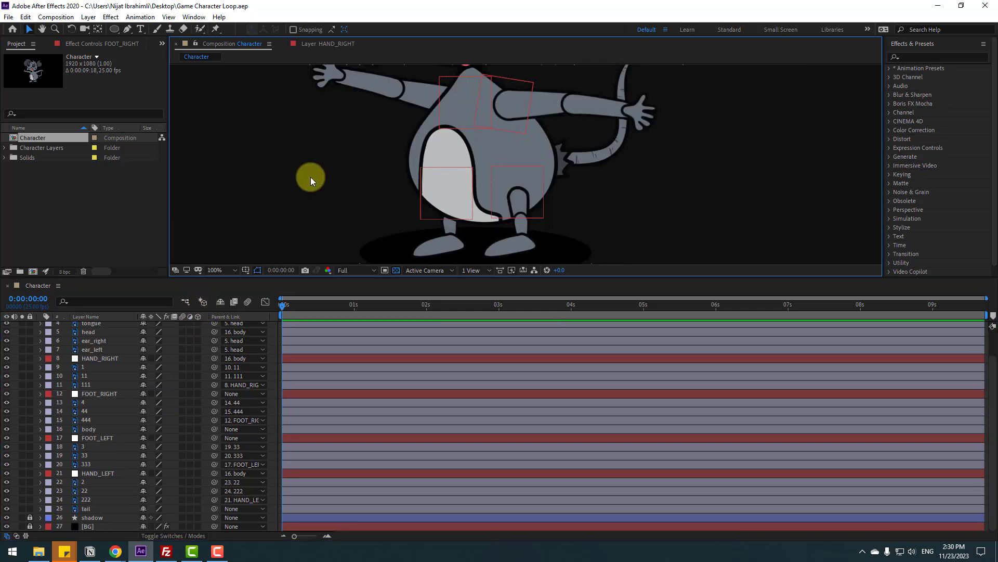
Add a null object, center its anchor point, and place it over the mouse's body.
{"action": "left_click", "coordinate": [89, 16]}
{"action": "mouse_move", "coordinate": [156, 29]}
{"action": "left_click", "coordinate": [294, 74]}
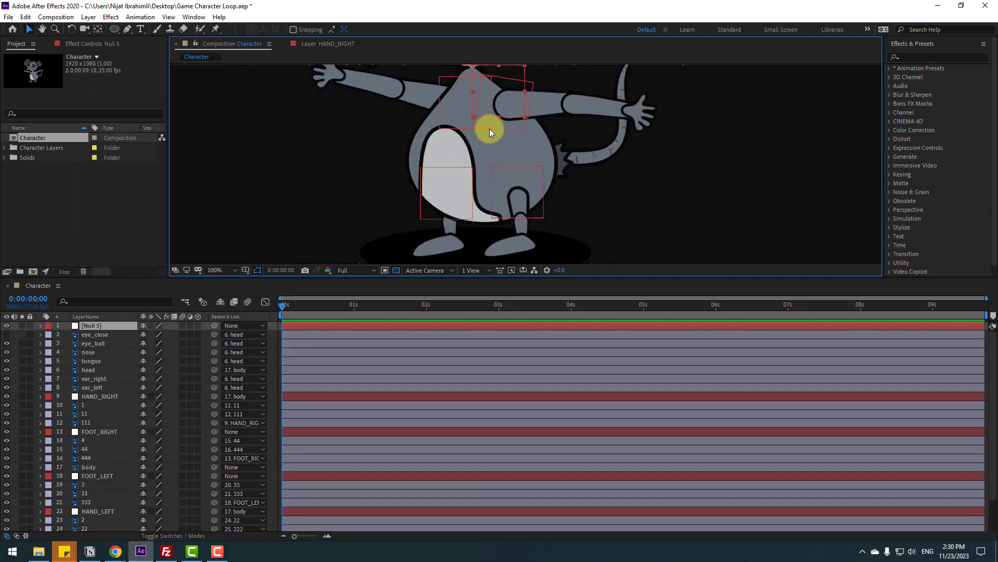
{"action": "left_click_drag", "start_coordinate": [511, 74], "coordinate": [346, 150]}
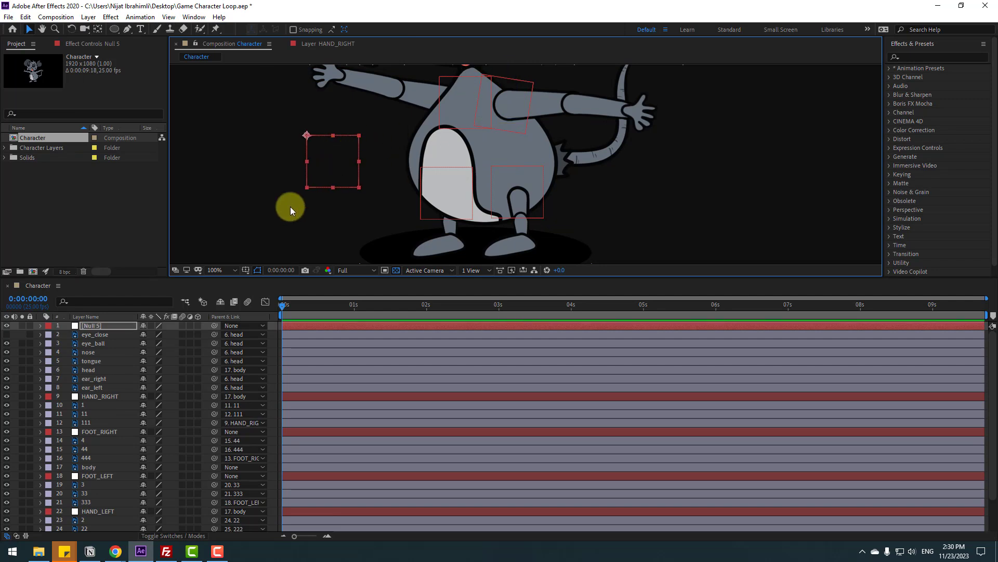
{"action": "left_click", "coordinate": [97, 29]}
{"action": "key", "text": "ctrl+alt+Home"}
{"action": "left_click", "coordinate": [29, 29]}
{"action": "left_click_drag", "start_coordinate": [345, 161], "coordinate": [486, 141]}
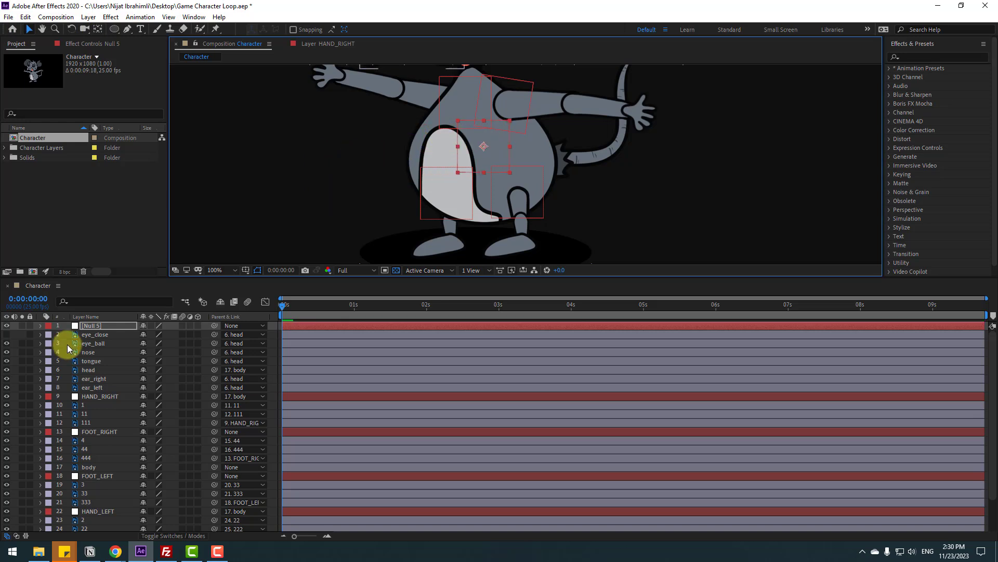
Rename the new null object BODY.
{"action": "left_click", "coordinate": [92, 327]}
{"action": "key", "text": "Return"}
{"action": "type", "text": "BODY"}
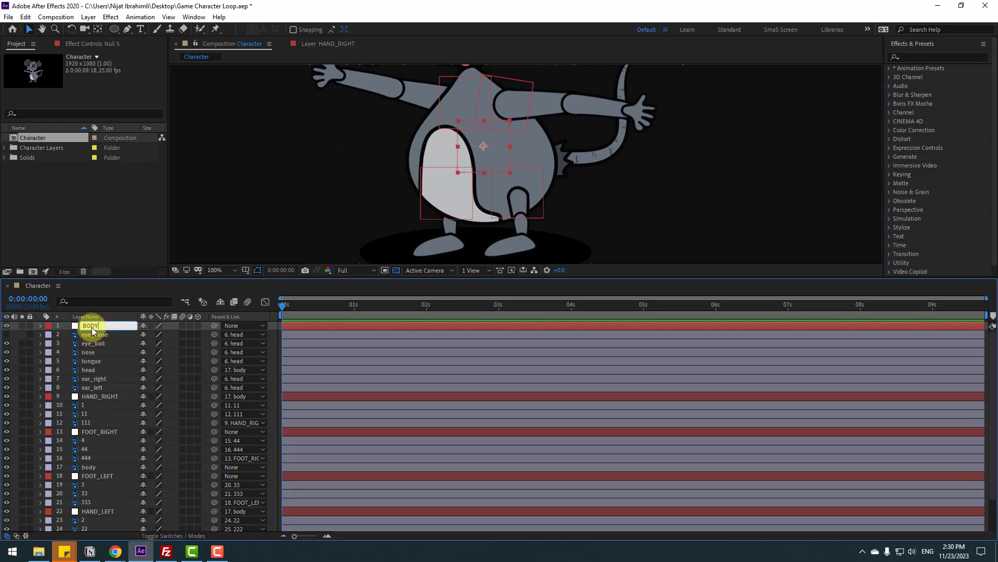
{"action": "key", "text": "Return"}
Move the BODY null down over the lower belly and parent the body layer to it.
{"action": "left_click", "coordinate": [85, 467]}
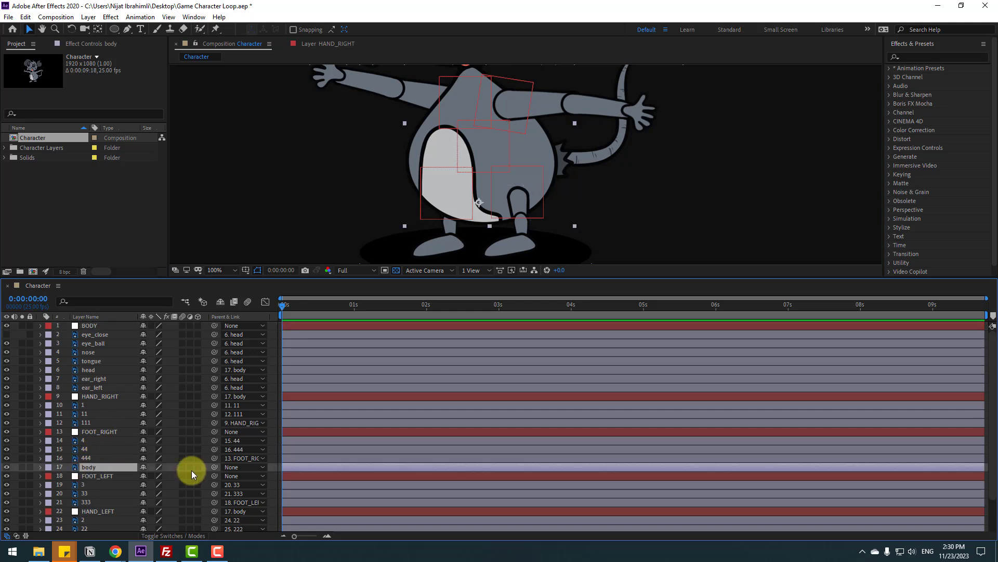
{"action": "left_click_drag", "start_coordinate": [99, 324], "coordinate": [92, 325]}
{"action": "left_click", "coordinate": [94, 323]}
{"action": "mouse_move", "coordinate": [499, 157]}
{"action": "left_mouse_down"}
{"action": "mouse_move", "coordinate": [489, 151]}
{"action": "mouse_move", "coordinate": [505, 149]}
{"action": "left_mouse_up"}
{"action": "scroll", "coordinate": [507, 172], "scroll_direction": "down", "scroll_amount": 1}
{"action": "left_click_drag", "start_coordinate": [514, 160], "coordinate": [513, 178]}
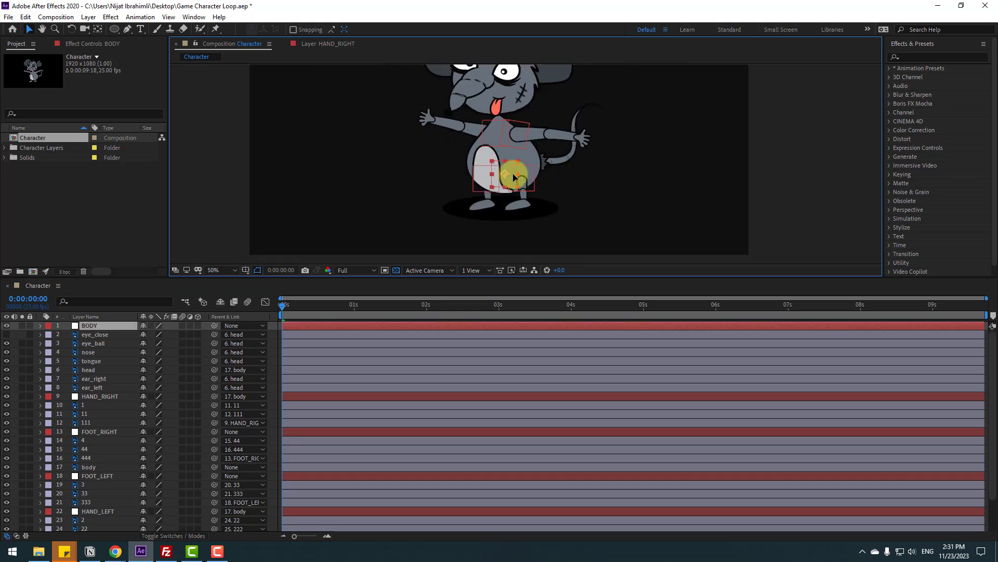
{"action": "left_click", "coordinate": [95, 468]}
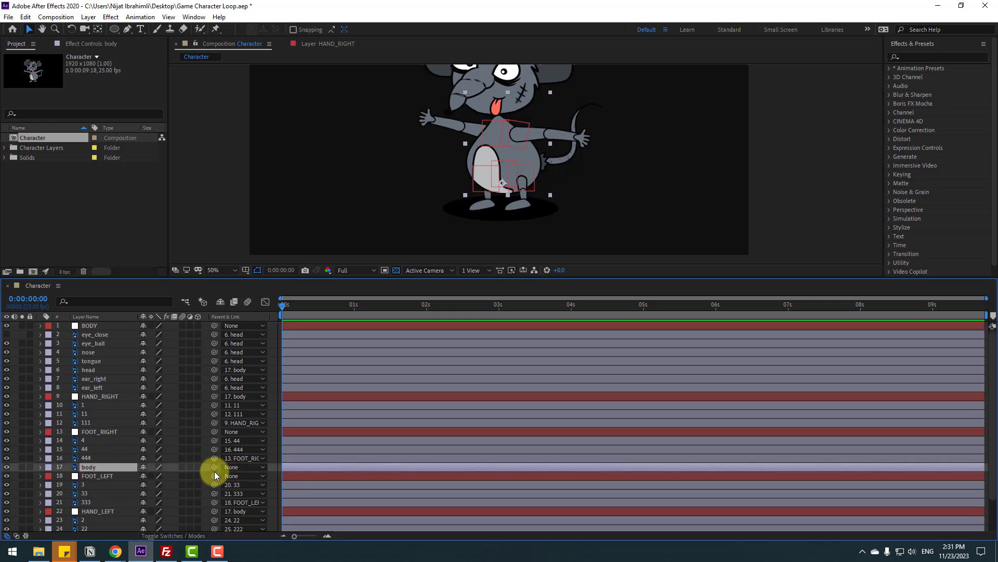
{"action": "left_click_drag", "start_coordinate": [214, 471], "coordinate": [87, 329]}
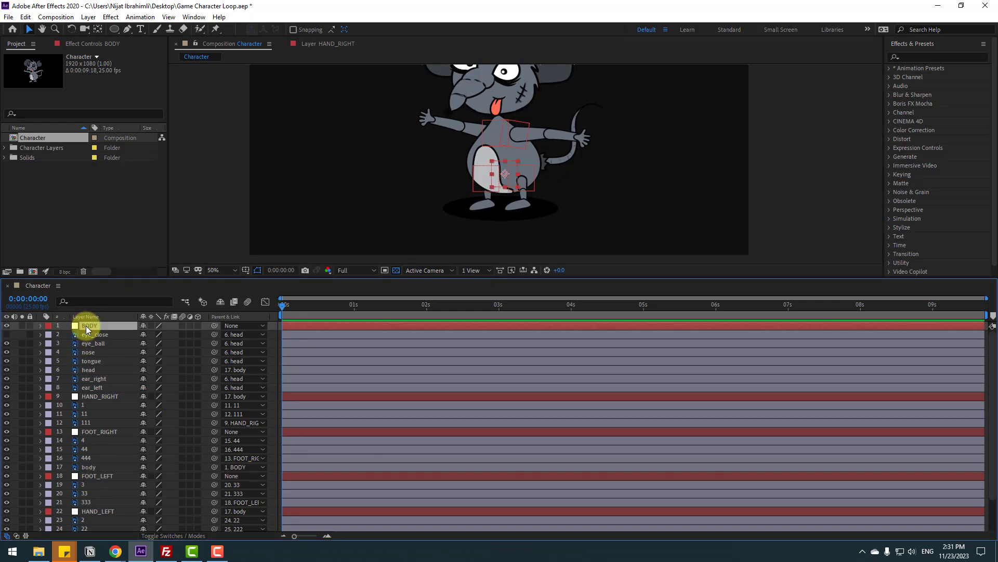
Test the body rig by changing BODY's Rotation, undo the change, and collapse the layer.
{"action": "key", "text": "r"}
{"action": "mouse_move", "coordinate": [155, 335]}
{"action": "left_mouse_down"}
{"action": "mouse_move", "coordinate": [166, 333]}
{"action": "mouse_move", "coordinate": [154, 335]}
{"action": "left_mouse_up"}
{"action": "key", "text": "ctrl+z"}
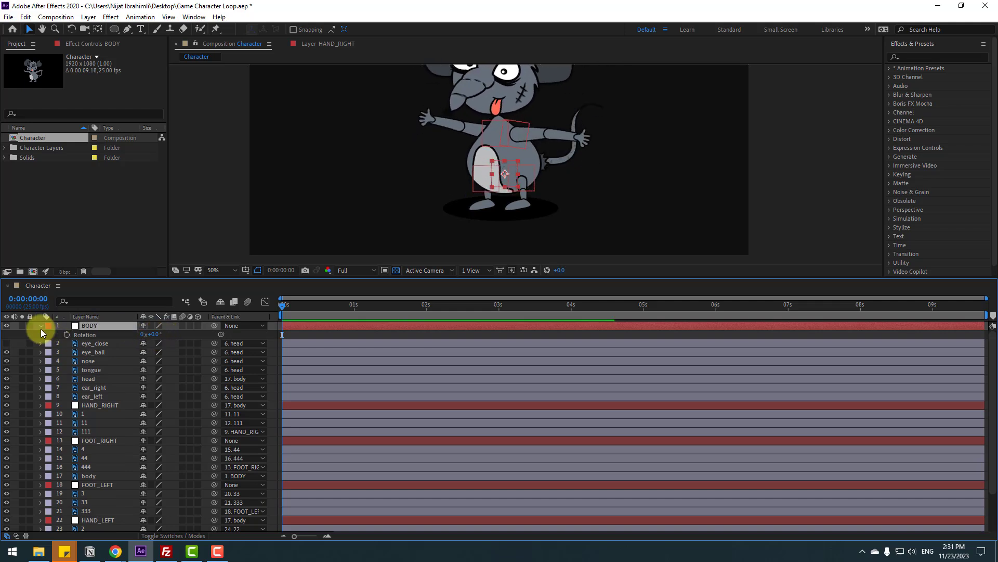
{"action": "left_click", "coordinate": [41, 326]}
Isolate the tail to move its anchor point to its thick base, end the isolation, and parent tail to body.
{"action": "left_click", "coordinate": [588, 111]}
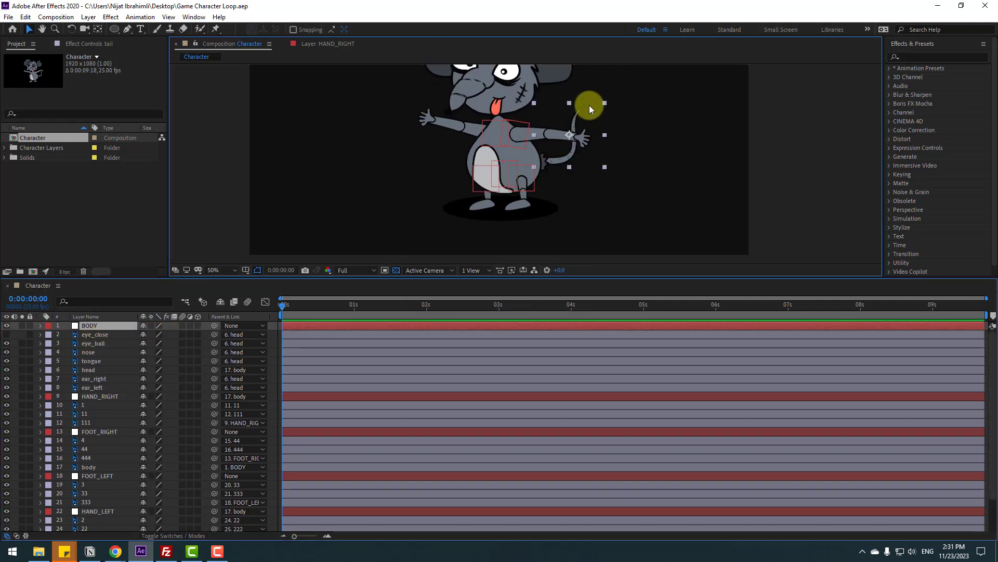
{"action": "scroll", "coordinate": [120, 452], "scroll_direction": "down", "scroll_amount": 2}
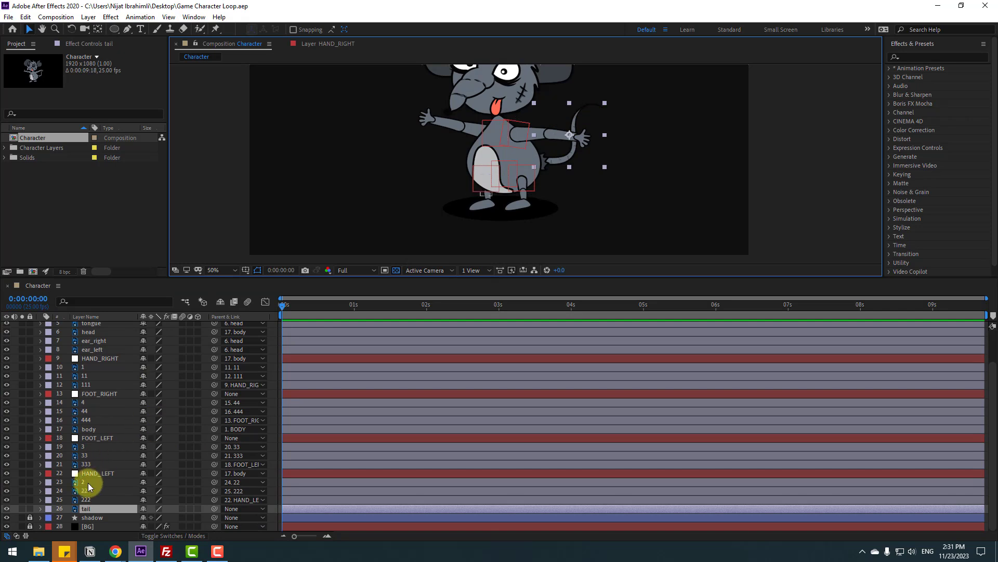
{"action": "left_click", "coordinate": [22, 509]}
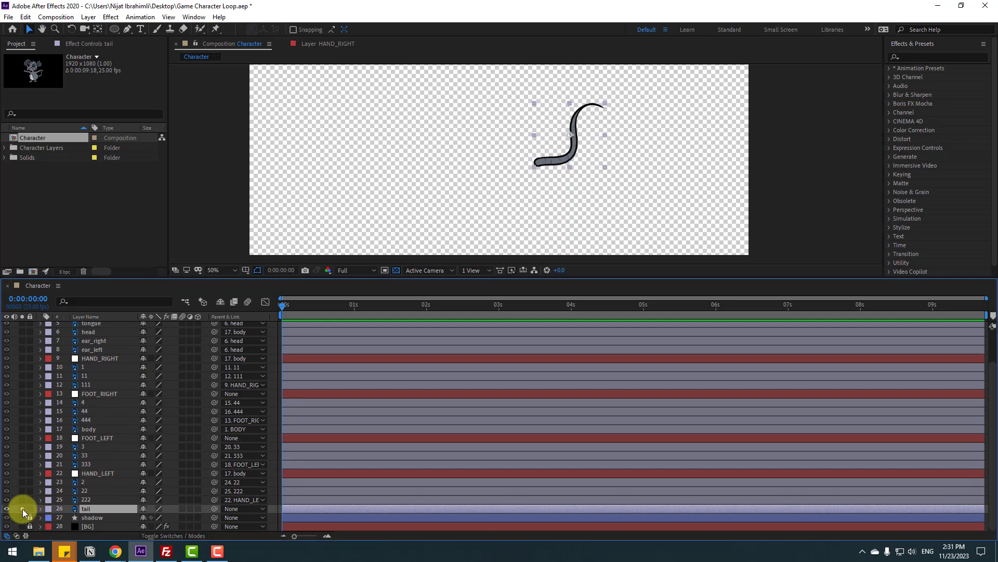
{"action": "left_click", "coordinate": [99, 30]}
{"action": "left_click_drag", "start_coordinate": [571, 135], "coordinate": [539, 167]}
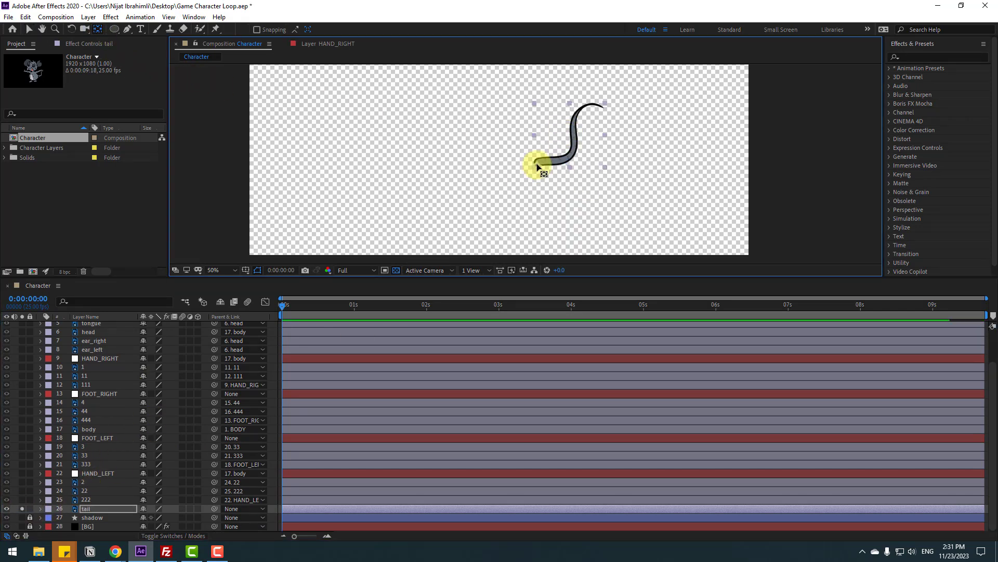
{"action": "left_click", "coordinate": [29, 29]}
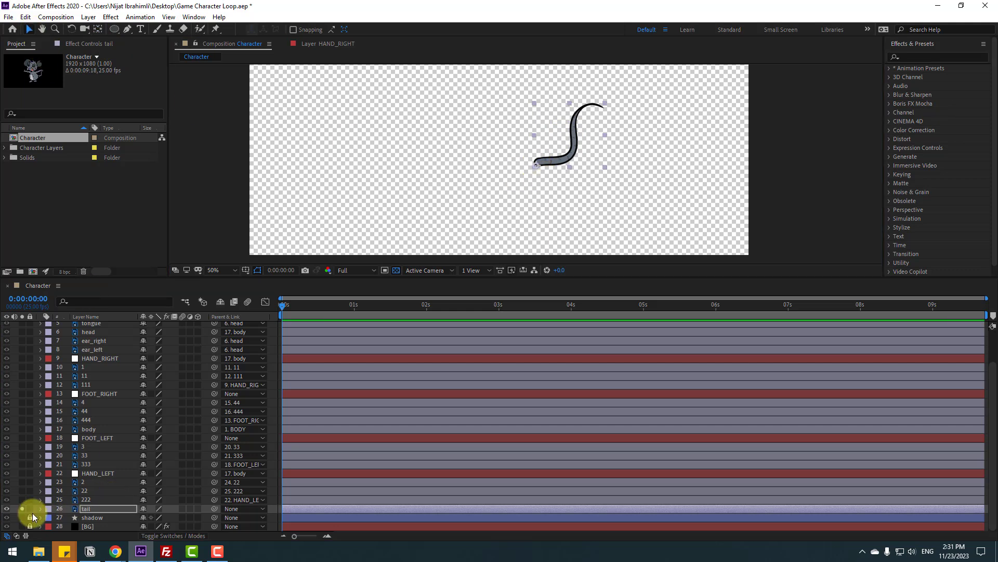
{"action": "left_click", "coordinate": [22, 509]}
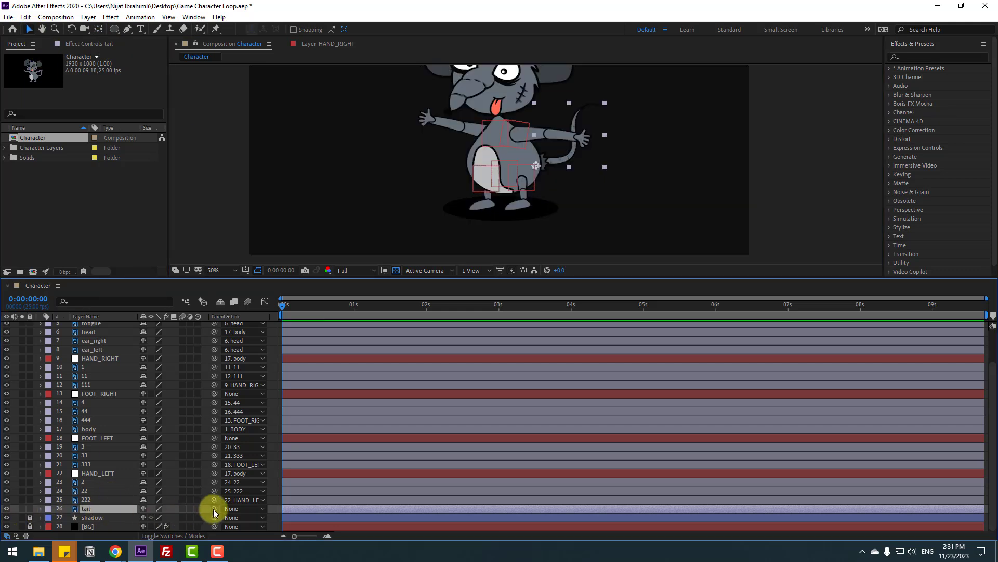
{"action": "left_click_drag", "start_coordinate": [213, 509], "coordinate": [89, 429]}
Show BODY's Position and set its first keyframe at 0:00:00:00.
{"action": "left_click_drag", "start_coordinate": [330, 278], "coordinate": [317, 313]}
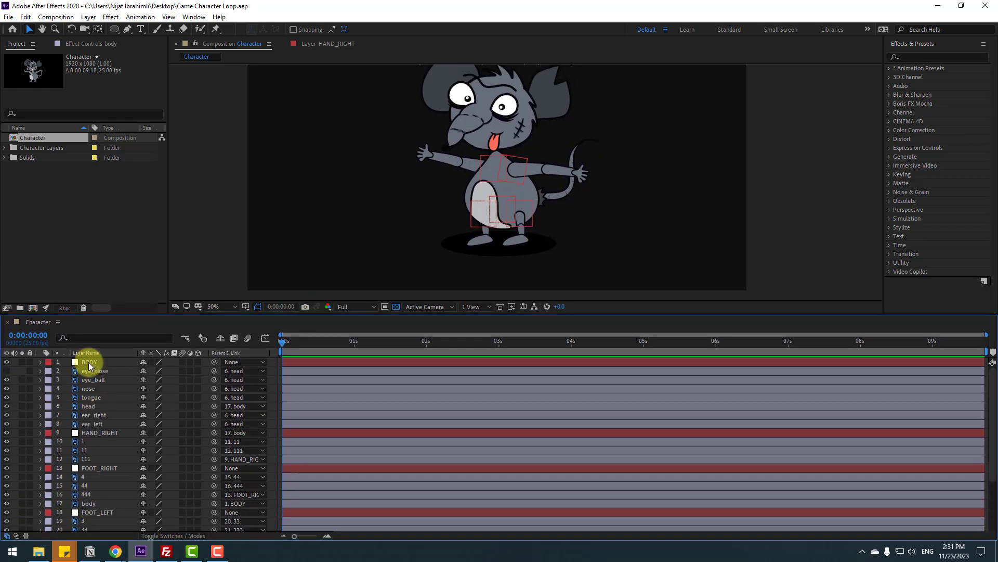
{"action": "left_click", "coordinate": [89, 364]}
{"action": "key", "text": "p"}
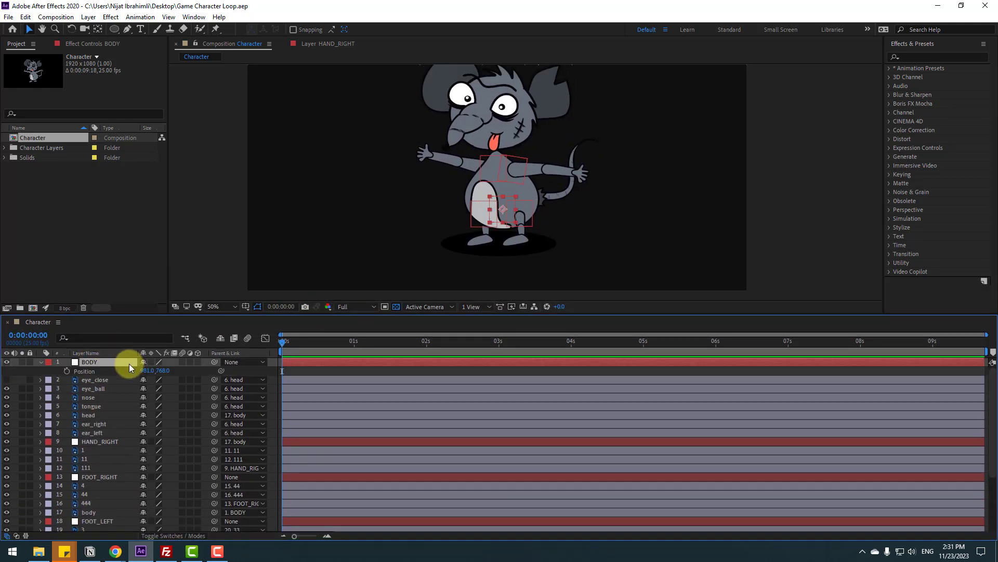
{"action": "left_click", "coordinate": [67, 371]}
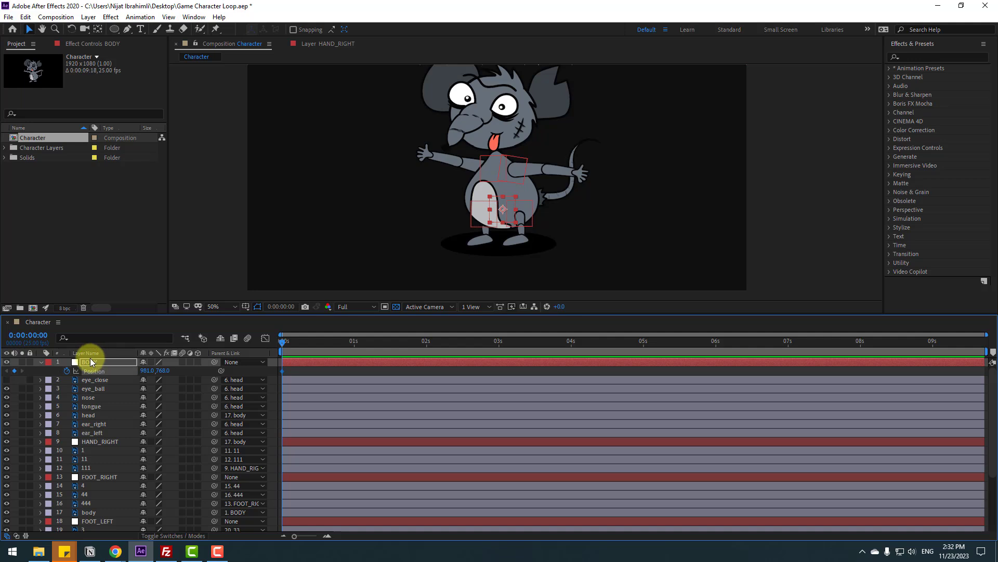
Advance the time by 10 frames and set BODY's Position Y to 780 to lower the body.
{"action": "left_click", "coordinate": [277, 308]}
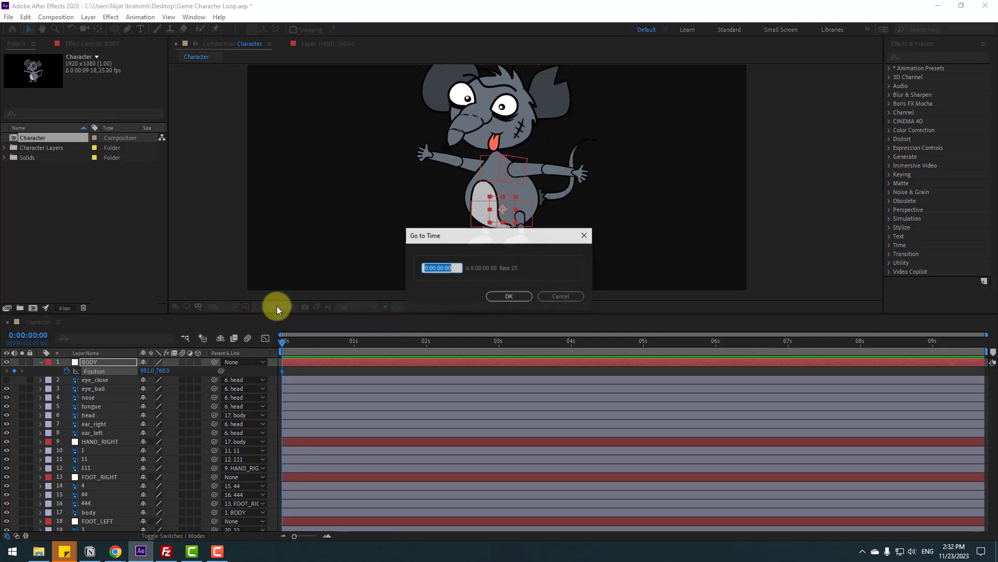
{"action": "type", "text": "+"}
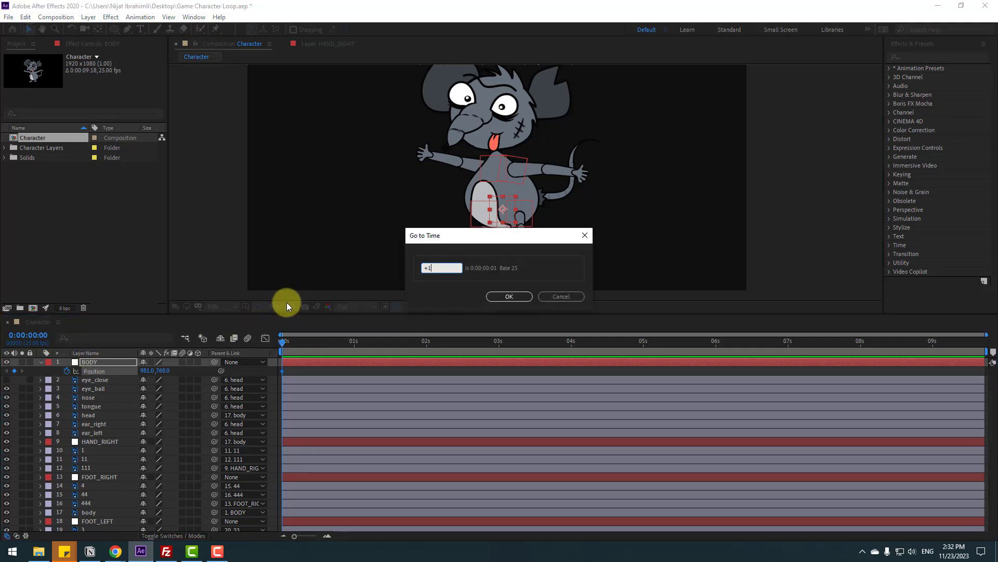
{"action": "type", "text": "10"}
{"action": "left_click", "coordinate": [494, 300]}
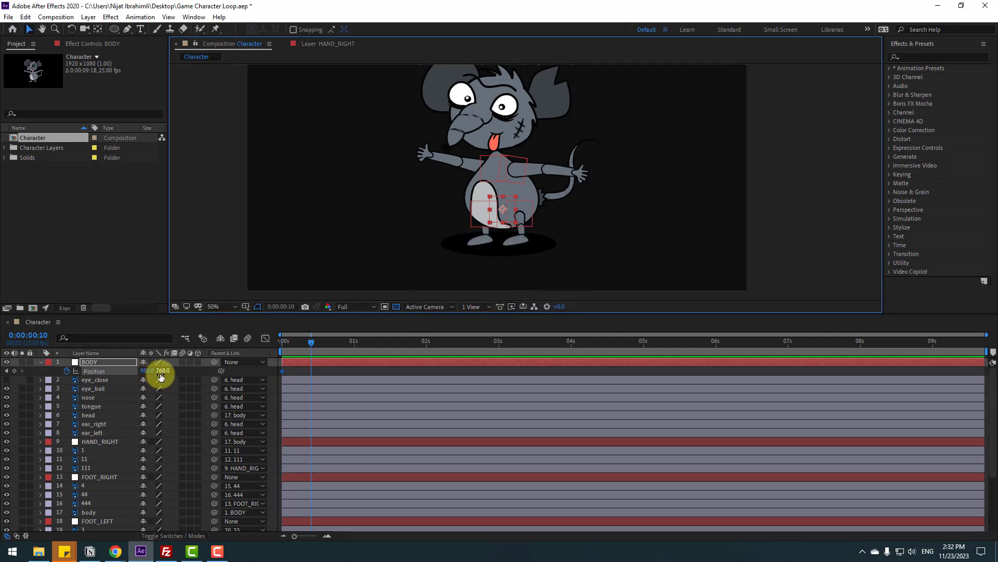
{"action": "left_click_drag", "start_coordinate": [161, 377], "coordinate": [164, 375]}
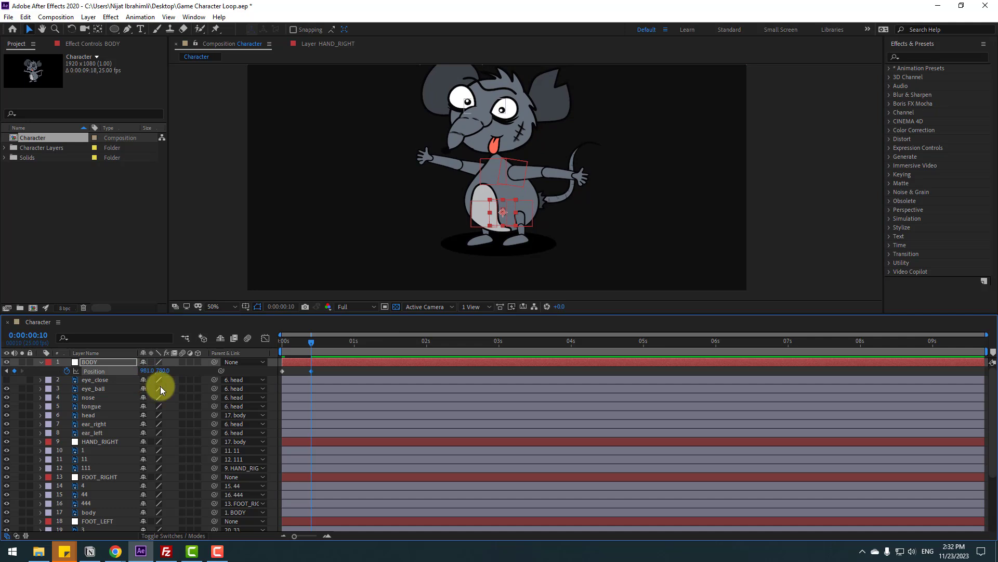
Copy BODY's first Position keyframe to 0:00:00:20.
{"action": "key", "text": "shift+Page_Down"}
{"action": "left_click_drag", "start_coordinate": [295, 371], "coordinate": [271, 384]}
{"action": "key", "text": "ctrl+c"}
{"action": "key", "text": "ctrl+v"}
Apply Easy Ease to all three of BODY's Position keyframes.
{"action": "left_click_drag", "start_coordinate": [347, 370], "coordinate": [279, 371]}
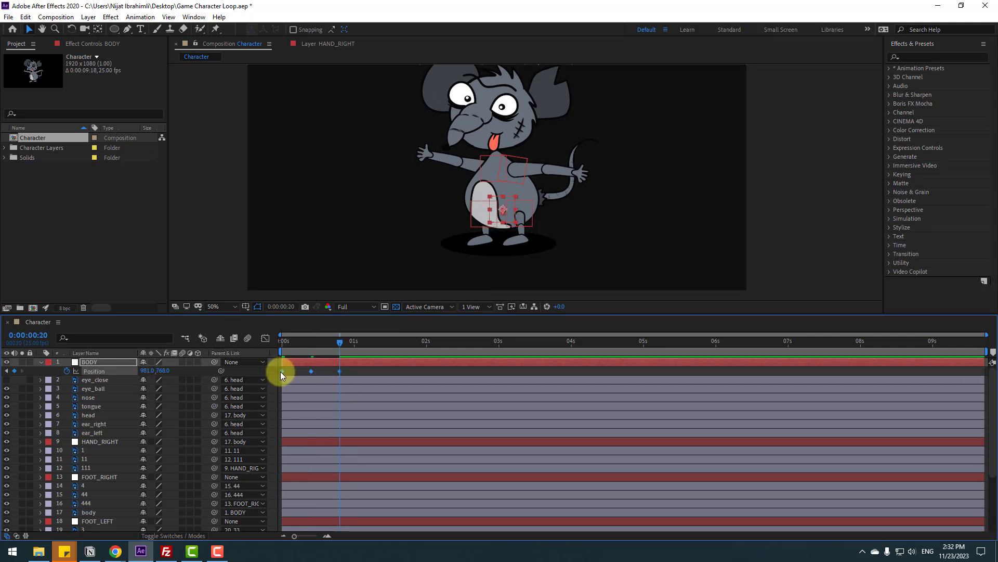
{"action": "right_click", "coordinate": [281, 371]}
{"action": "mouse_move", "coordinate": [322, 500]}
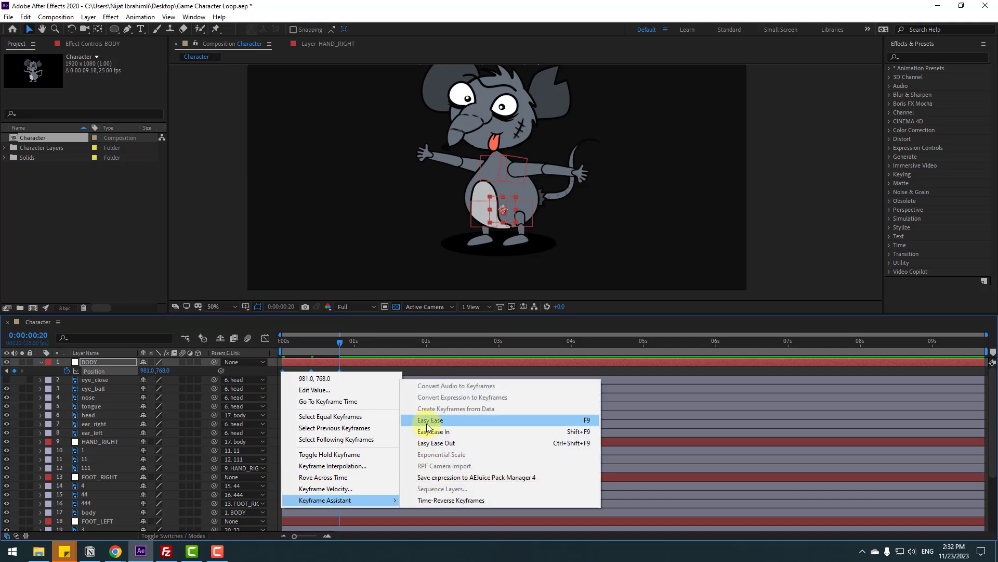
{"action": "left_click", "coordinate": [424, 419]}
Preview the body's up-and-down animation, deselect the keyframes, and save the project.
{"action": "key", "text": "space"}
{"action": "key", "text": "space"}
{"action": "key", "text": "space"}
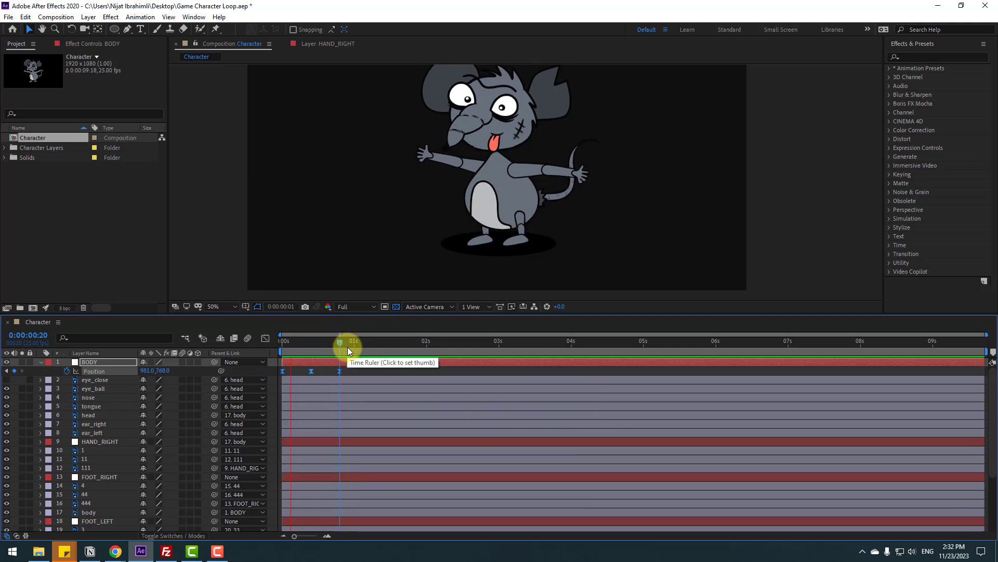
{"action": "key", "text": "space"}
{"action": "left_click", "coordinate": [358, 371]}
{"action": "key", "text": "ctrl+s"}
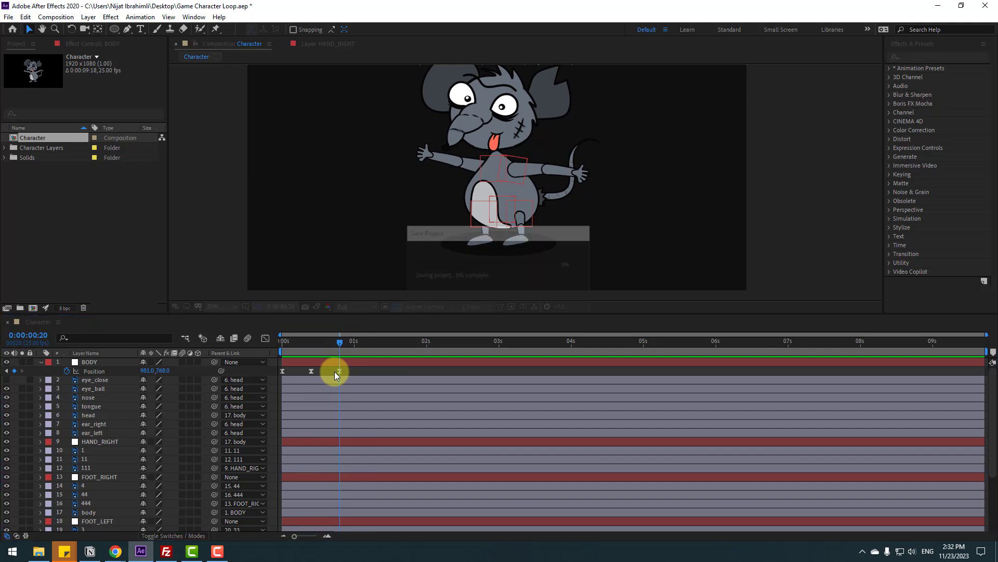
Add the expression loopOutDuration(type = "cycle", duration = 0) to BODY's Position and preview the looping motion.
{"action": "left_click", "coordinate": [67, 371], "text": "alt"}
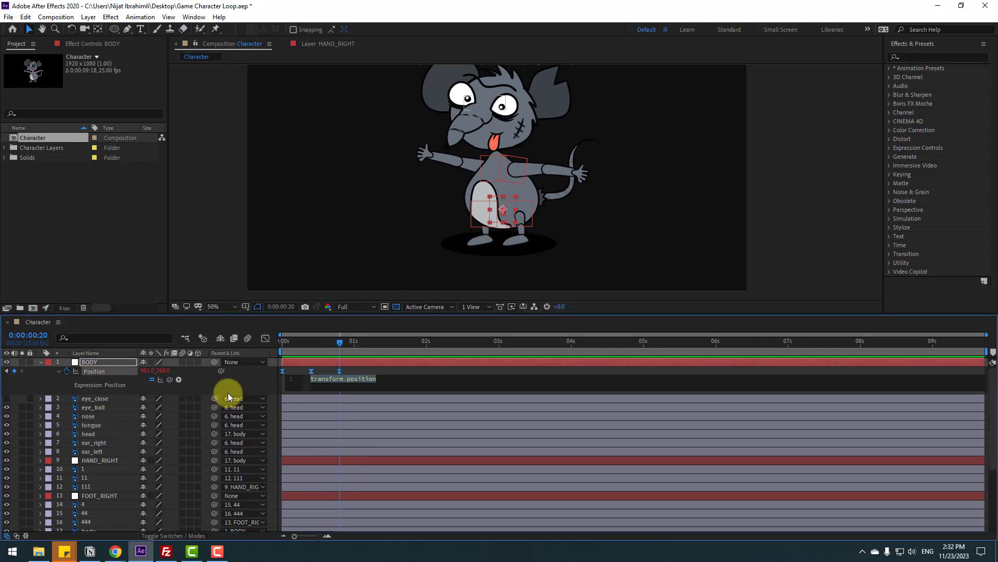
{"action": "left_click", "coordinate": [179, 379]}
{"action": "mouse_move", "coordinate": [261, 315]}
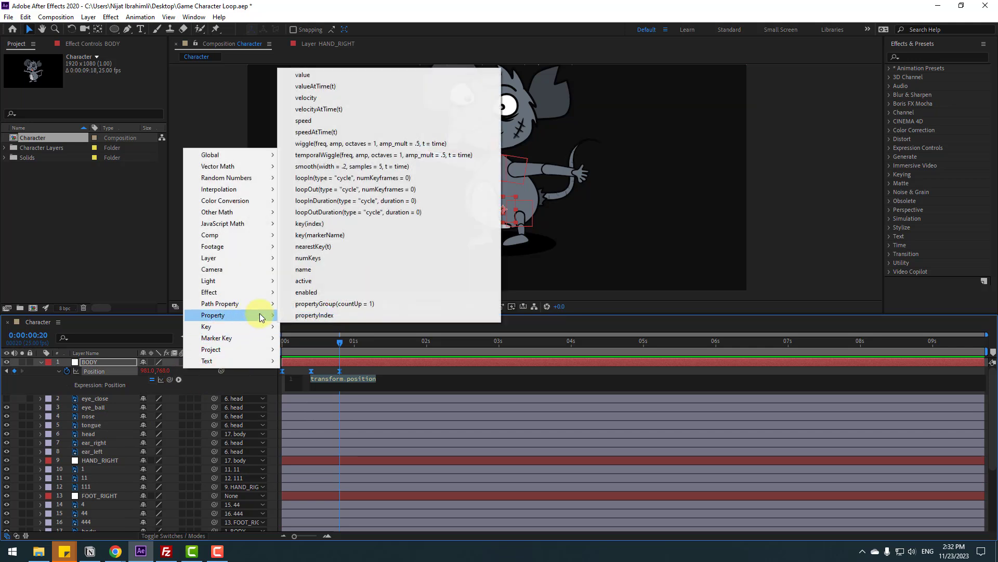
{"action": "left_click", "coordinate": [357, 212]}
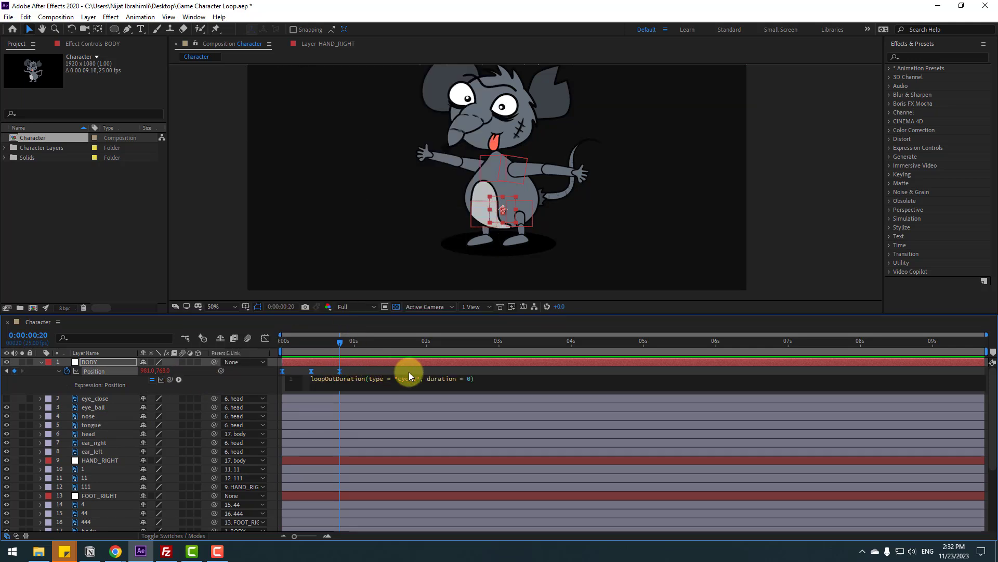
{"action": "left_click", "coordinate": [506, 369]}
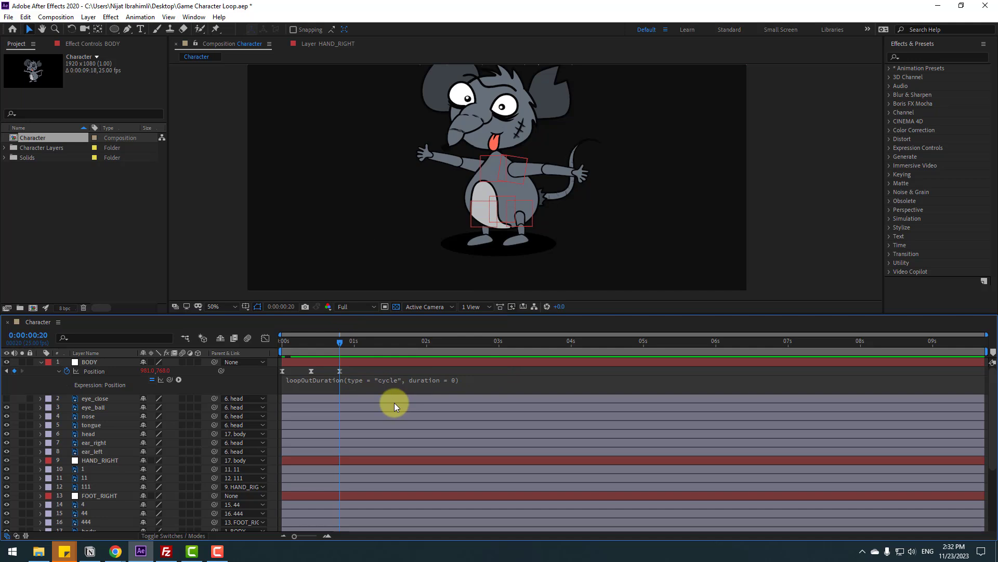
{"action": "key", "text": "space"}
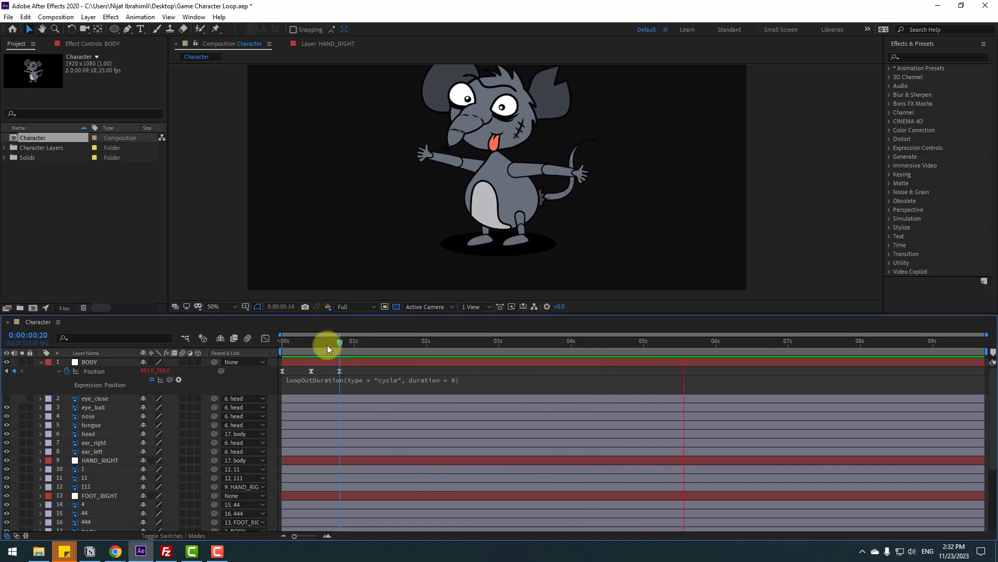
Return to 0:00:00:00, reveal BODY's Rotation alongside Position, and enable Rotation keyframing with a value of -3°.
{"action": "left_click_drag", "start_coordinate": [318, 344], "coordinate": [279, 347]}
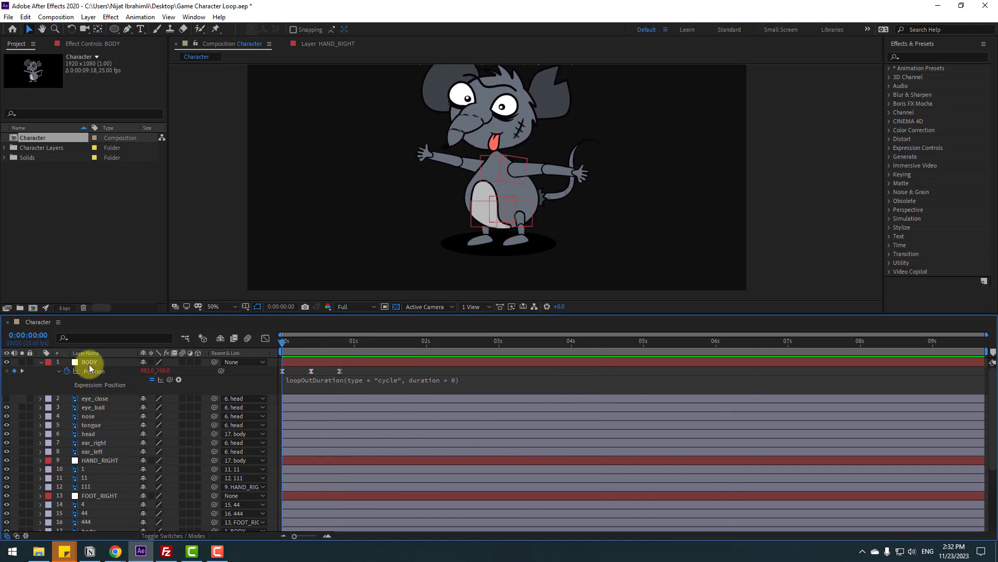
{"action": "left_click", "coordinate": [89, 363]}
{"action": "key", "text": "shift+r"}
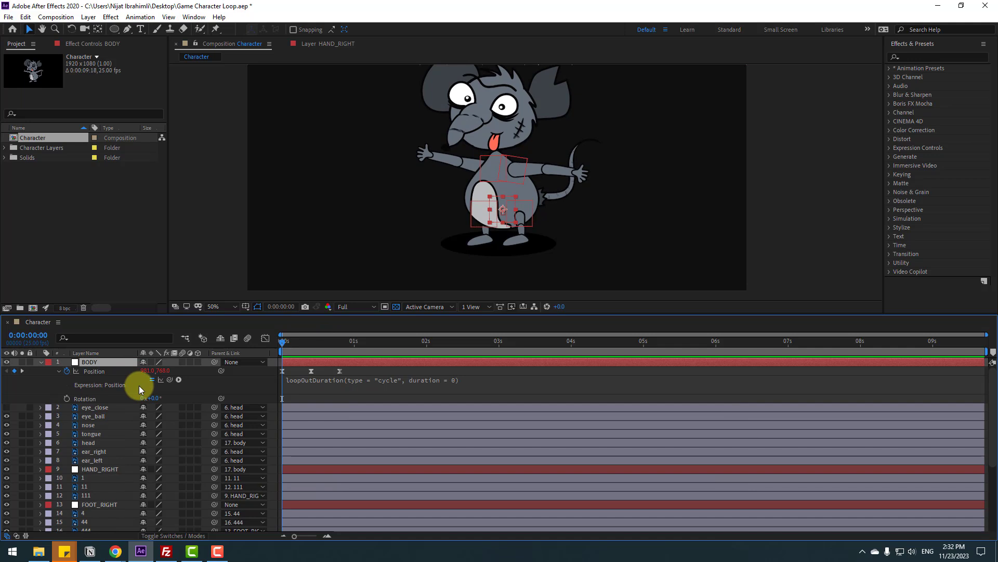
{"action": "left_click", "coordinate": [67, 398]}
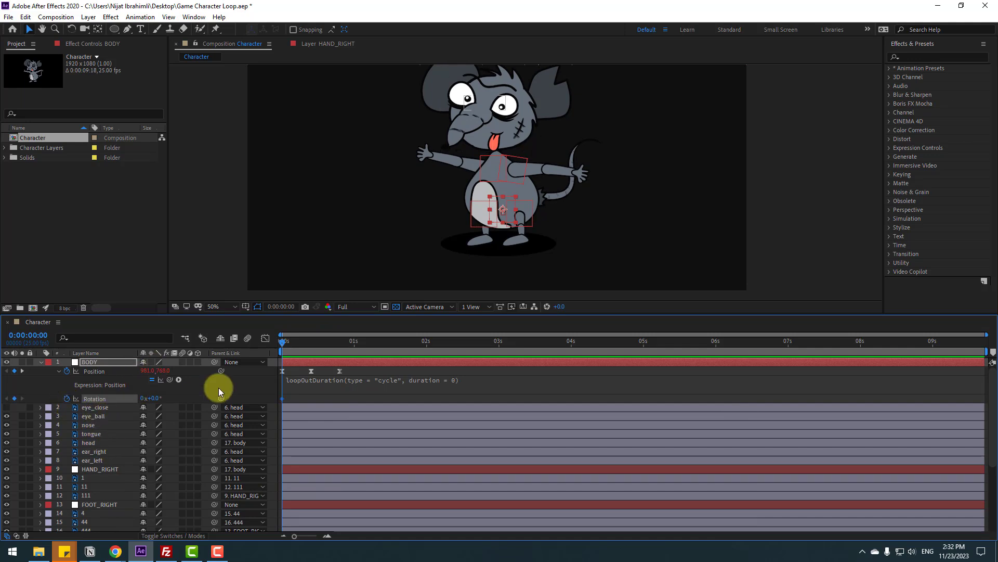
{"action": "left_click", "coordinate": [156, 398]}
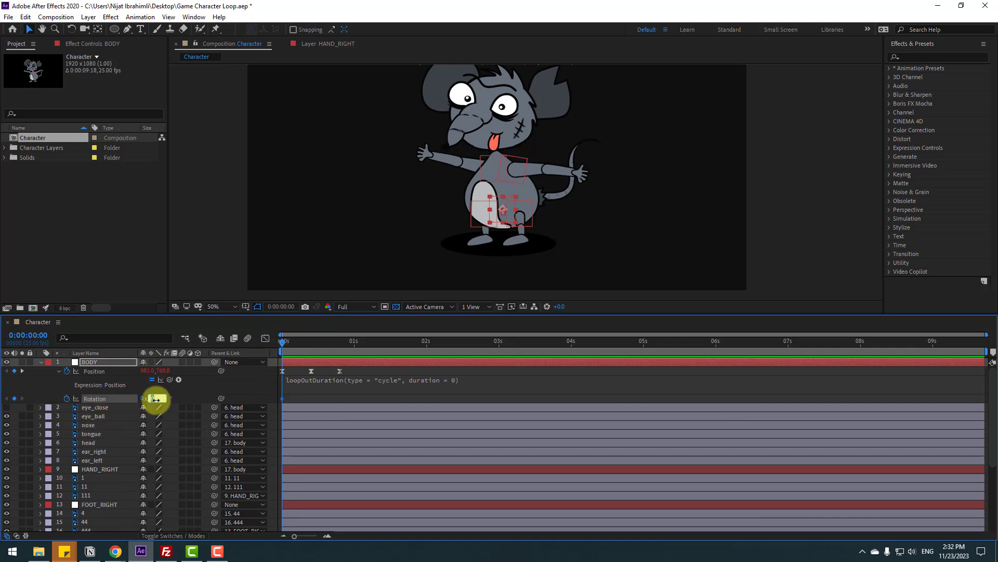
{"action": "type", "text": "-3"}
{"action": "key", "text": "Return"}
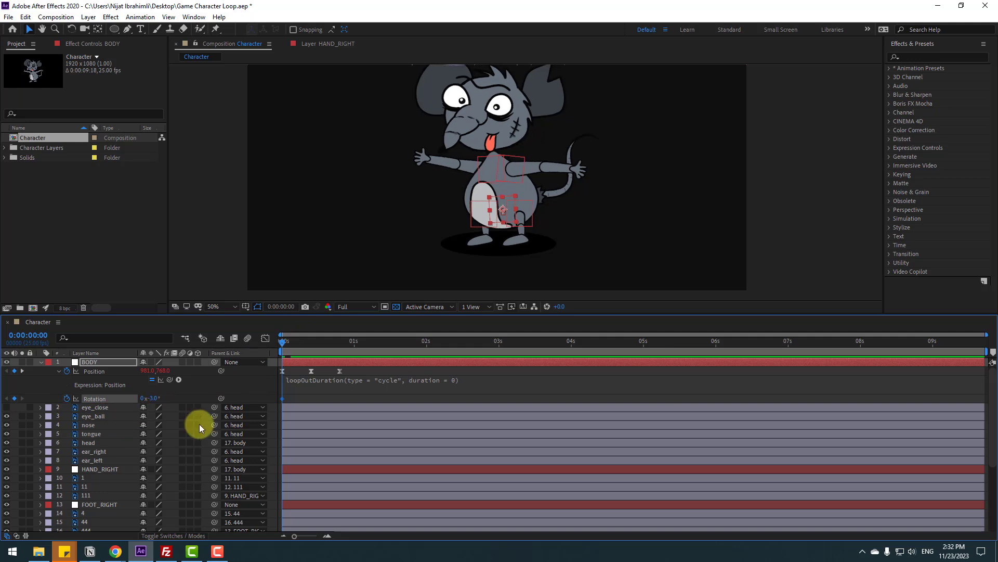
Add a BODY Rotation keyframe at 0:00:00:10, trying 3° before settling on 2°.
{"action": "left_click_drag", "start_coordinate": [289, 342], "coordinate": [311, 342]}
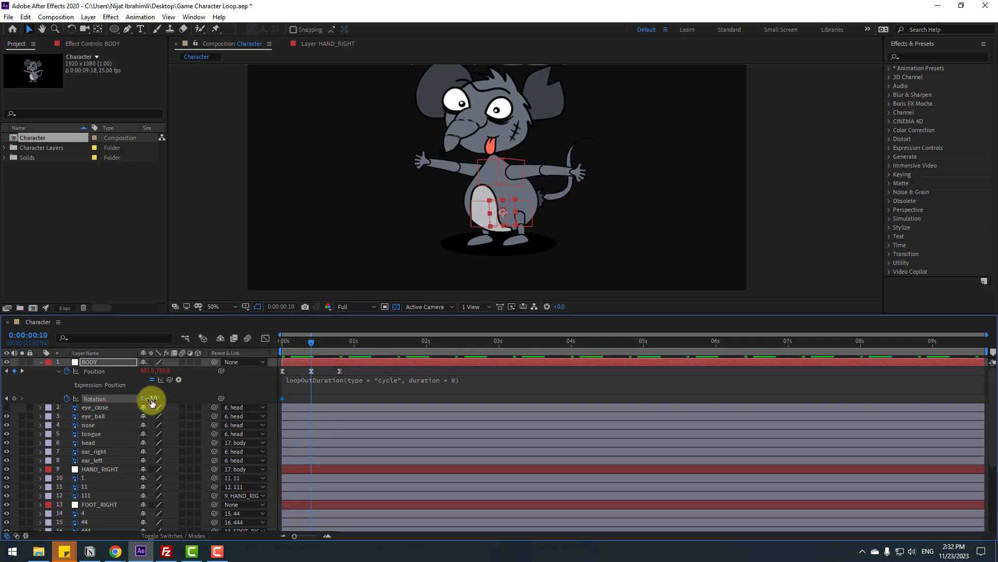
{"action": "left_click", "coordinate": [152, 398]}
{"action": "type", "text": "3"}
{"action": "key", "text": "Return"}
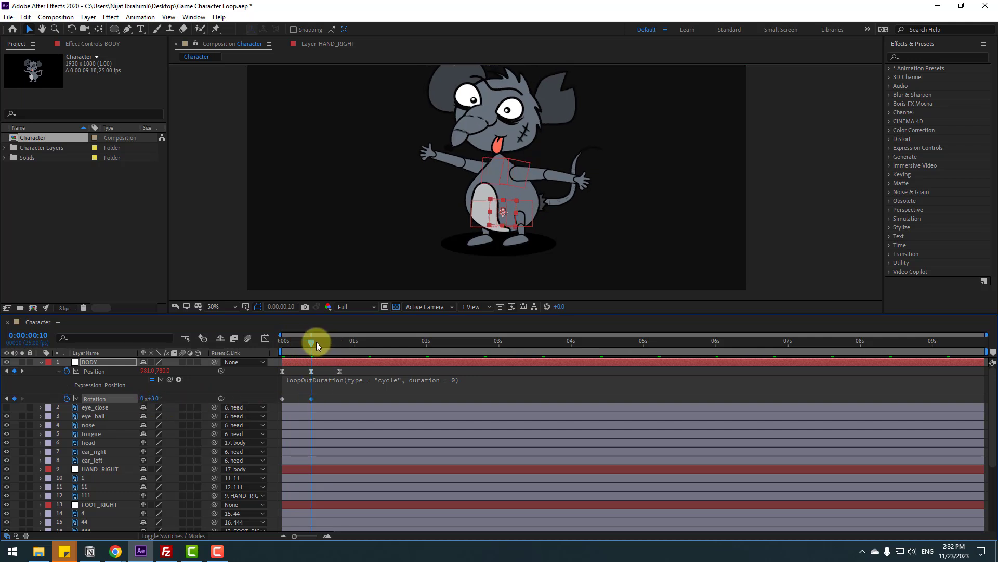
{"action": "left_click", "coordinate": [158, 397]}
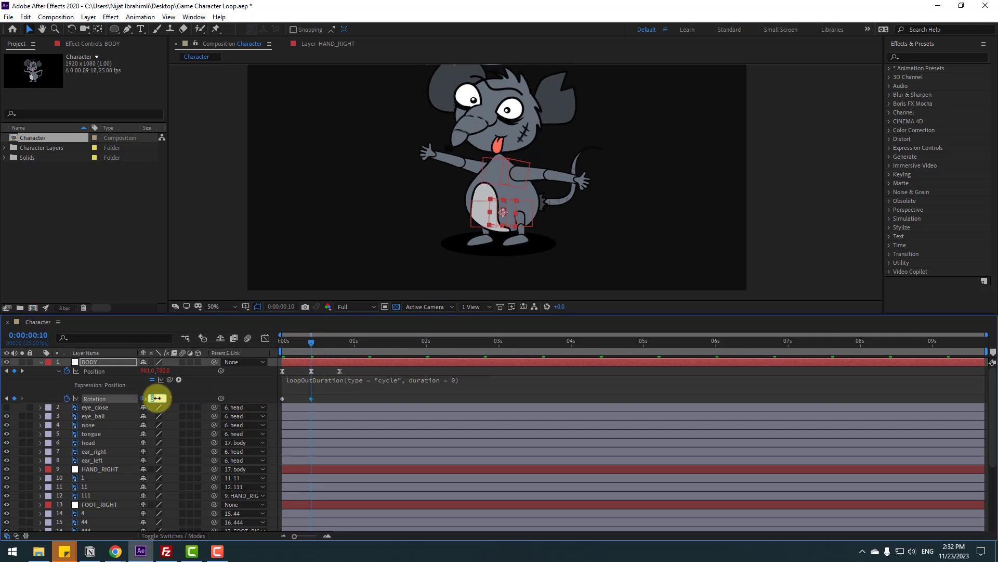
{"action": "type", "text": "2"}
{"action": "left_click", "coordinate": [363, 365]}
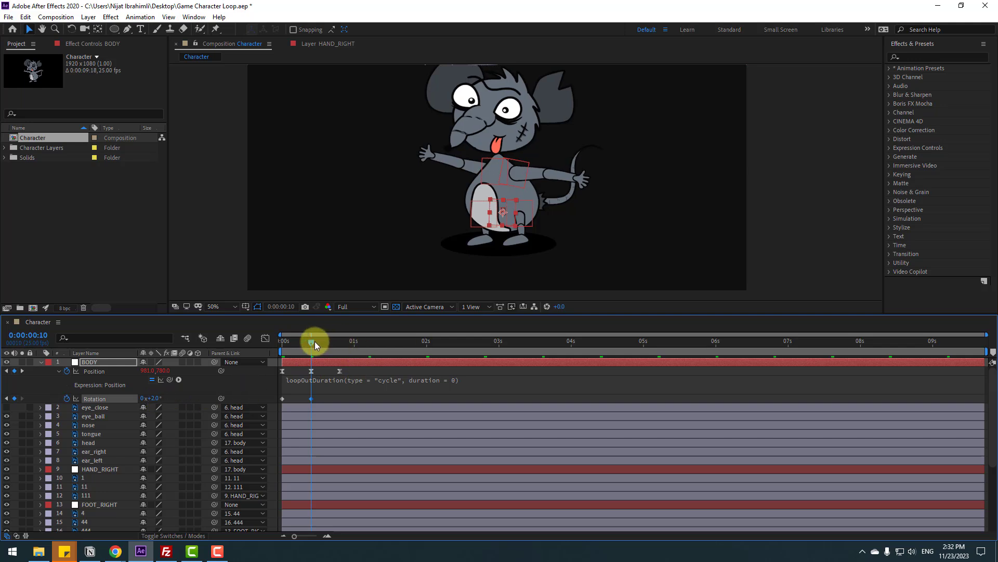
Add a BODY Rotation keyframe of -2° at 0:00:00:17.
{"action": "left_click_drag", "start_coordinate": [314, 341], "coordinate": [332, 343]}
{"action": "left_click", "coordinate": [156, 399]}
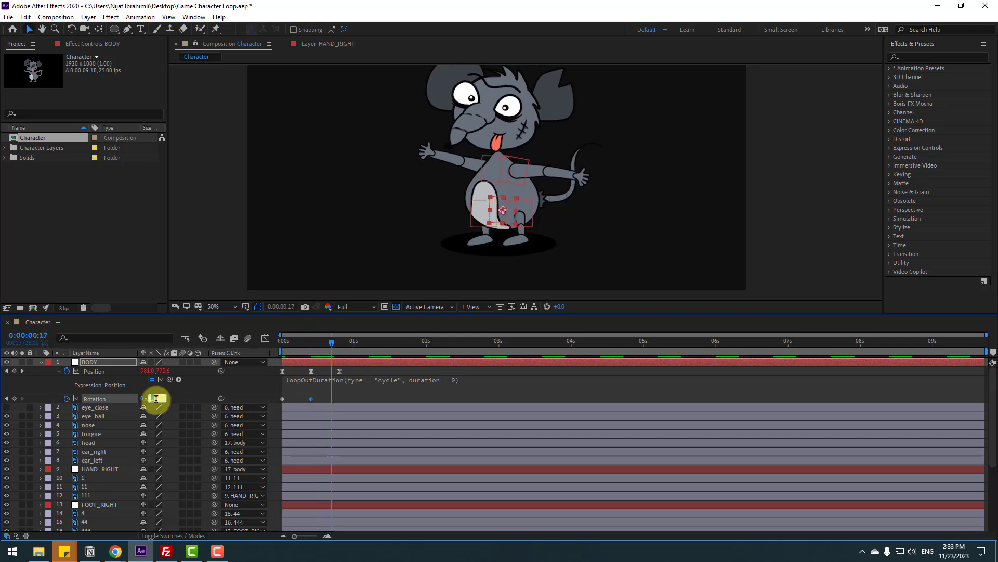
{"action": "type", "text": "-2"}
{"action": "key", "text": "Return"}
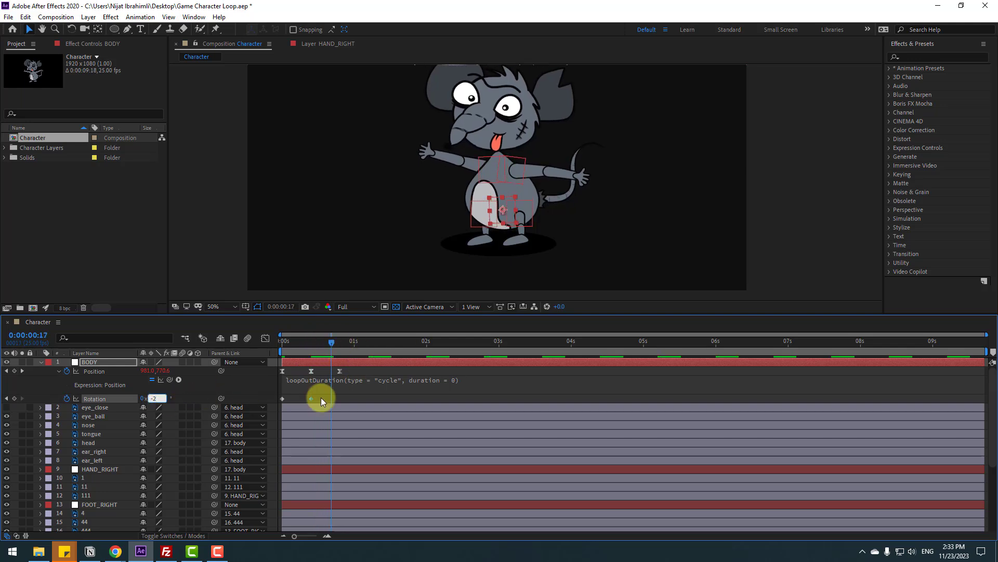
Copy BODY's first Rotation keyframe to 0:00:01:01.
{"action": "left_click", "coordinate": [354, 341]}
{"action": "left_click_drag", "start_coordinate": [354, 342], "coordinate": [357, 341]}
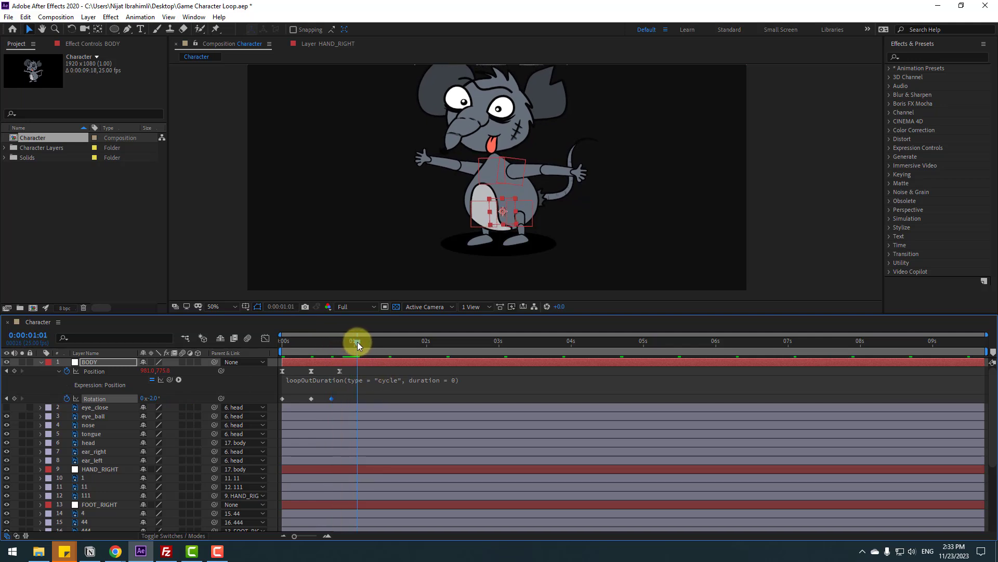
{"action": "left_click", "coordinate": [156, 399]}
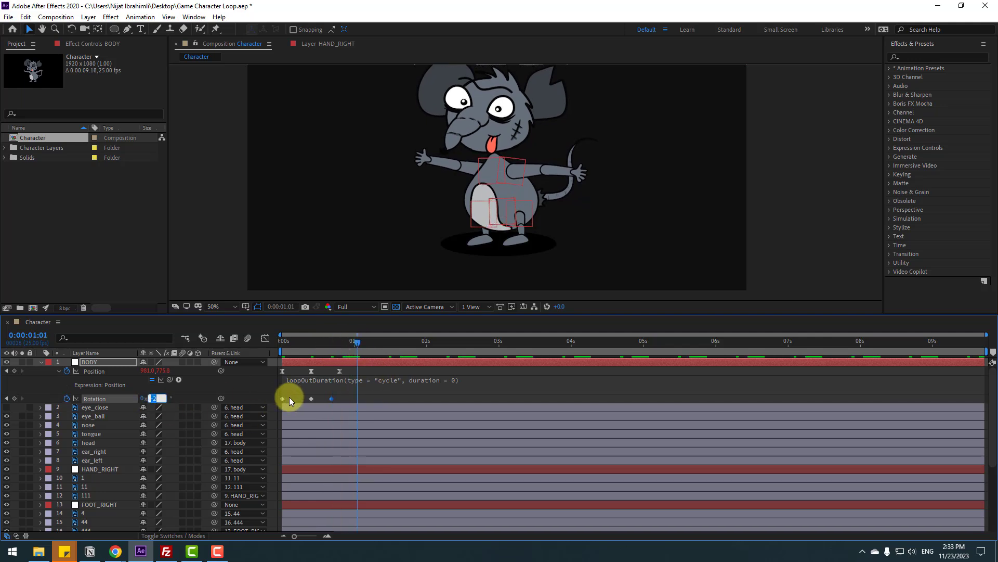
{"action": "left_click", "coordinate": [289, 399]}
{"action": "key", "text": "ctrl+c"}
{"action": "key", "text": "ctrl+v"}
Apply Easy Ease to all four of BODY's Rotation keyframes.
{"action": "left_click_drag", "start_coordinate": [370, 395], "coordinate": [279, 400]}
{"action": "right_click", "coordinate": [282, 399]}
{"action": "mouse_move", "coordinate": [338, 529]}
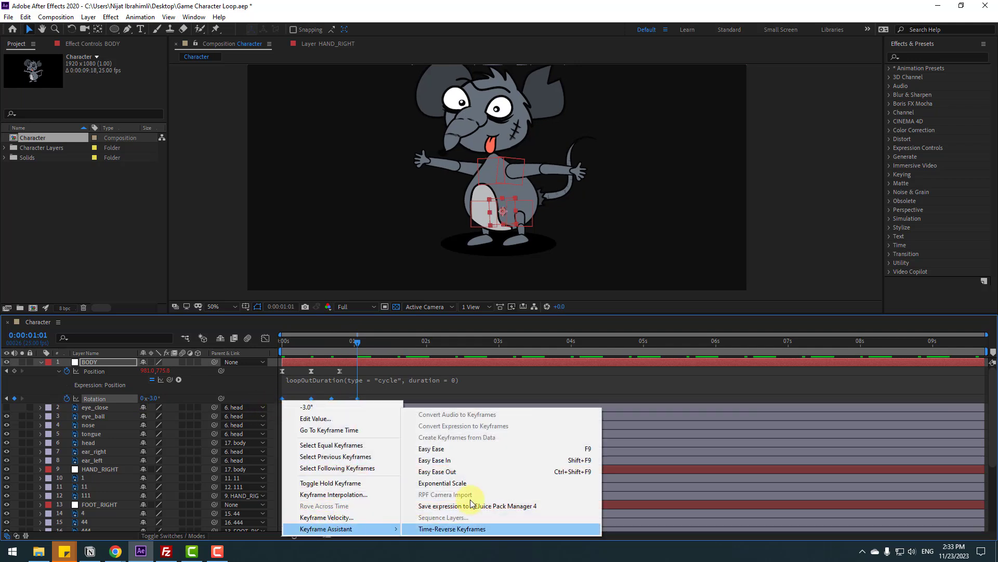
{"action": "left_click", "coordinate": [449, 450]}
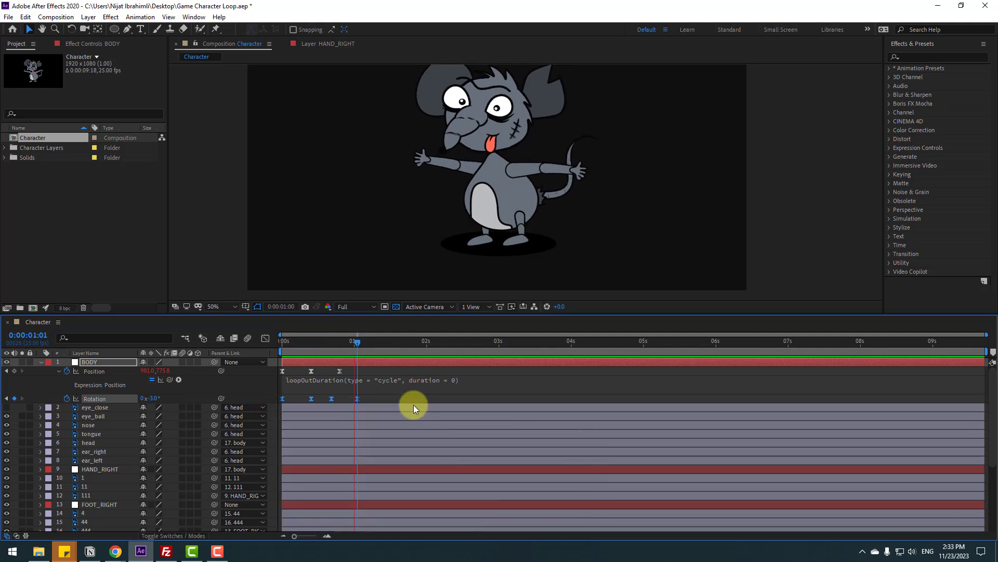
Try compressing BODY's Rotation keyframes proportionally so the last one falls at 0:00:00:20, and preview the timing.
{"action": "left_click_drag", "start_coordinate": [372, 399], "coordinate": [341, 398]}
{"action": "key", "text": "space"}
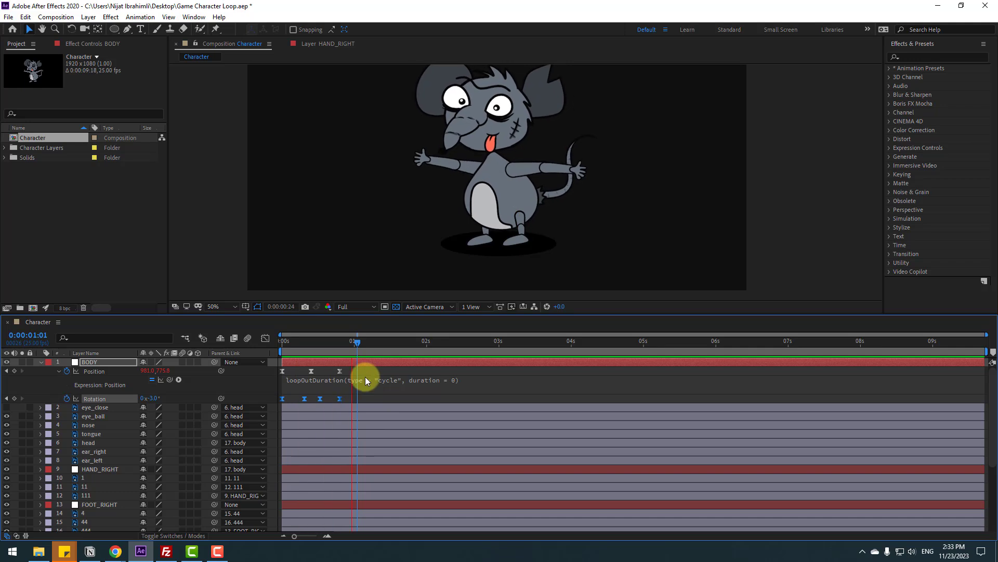
{"action": "key", "text": "space"}
Stretch BODY's Rotation keyframes proportionally so the last one falls at about 1.6 seconds, preview the sway, and deselect them.
{"action": "left_click_drag", "start_coordinate": [343, 400], "coordinate": [398, 400]}
{"action": "key", "text": "space"}
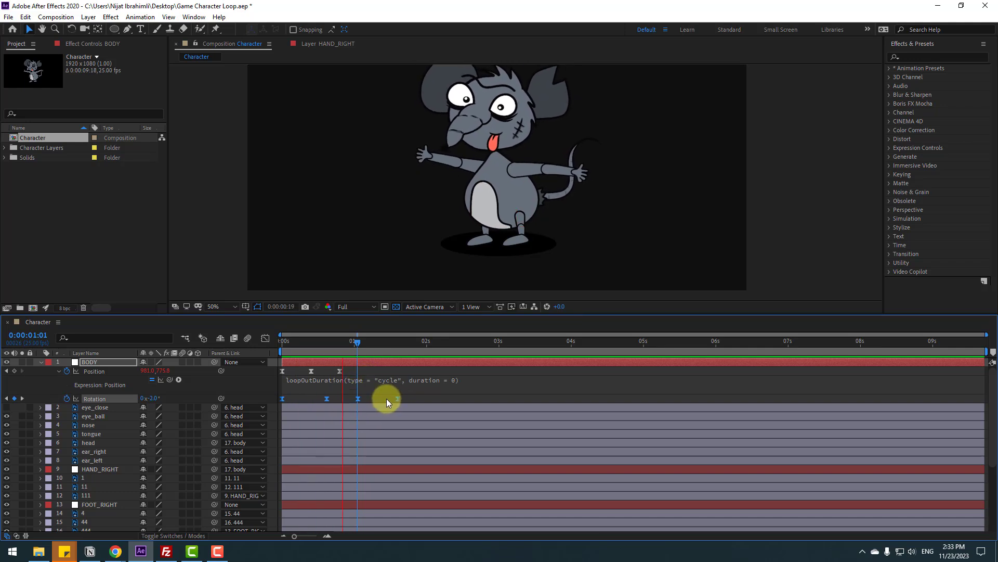
{"action": "left_click", "coordinate": [370, 343]}
{"action": "left_click", "coordinate": [427, 398]}
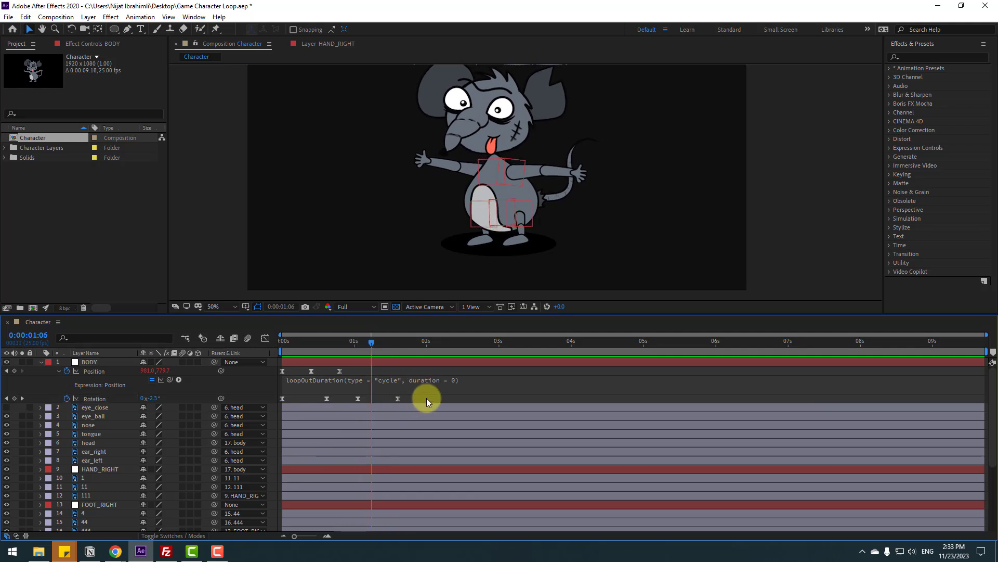
Add the expression loopOutDuration(type = "cycle", duration = 0) to BODY's Rotation and preview the combined body motion.
{"action": "left_click", "coordinate": [67, 399], "text": "alt"}
{"action": "left_click", "coordinate": [68, 400], "text": "alt"}
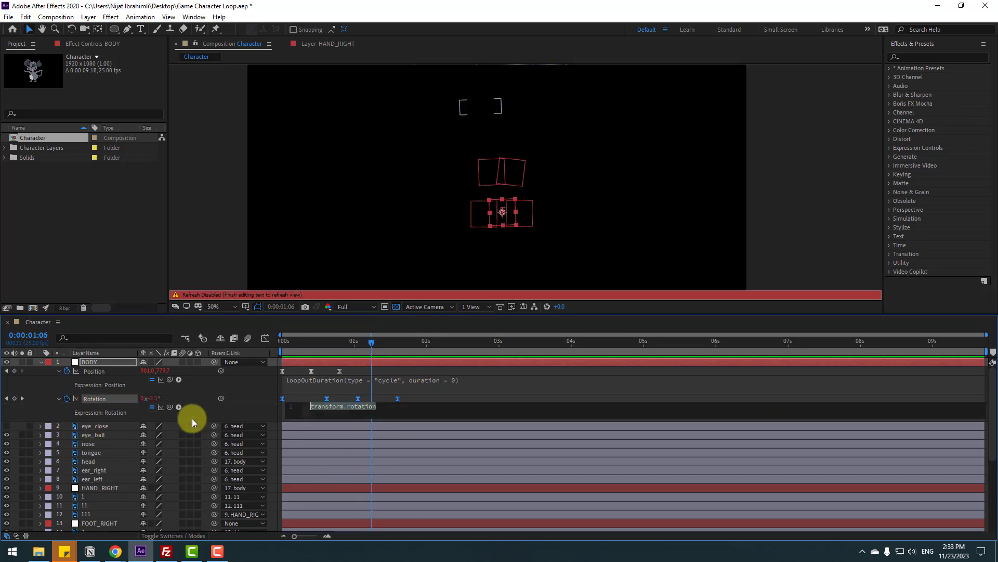
{"action": "left_click", "coordinate": [178, 407]}
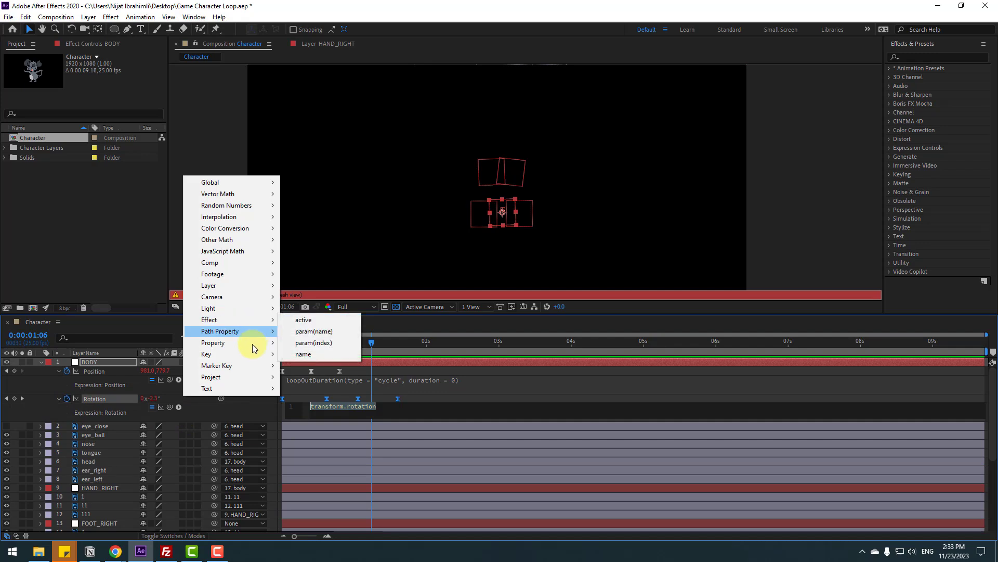
{"action": "mouse_move", "coordinate": [254, 343]}
{"action": "left_click", "coordinate": [364, 243]}
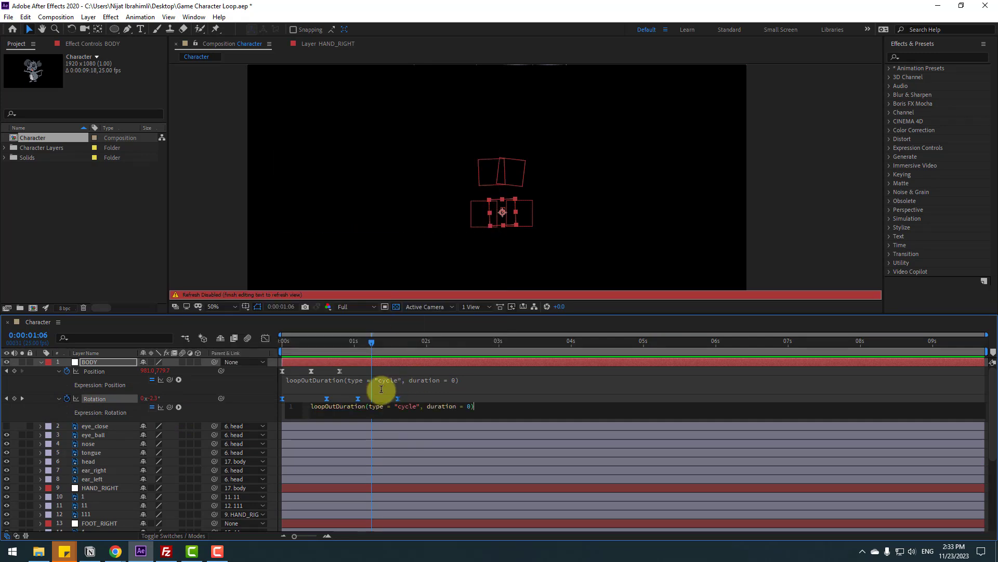
{"action": "left_click", "coordinate": [373, 397]}
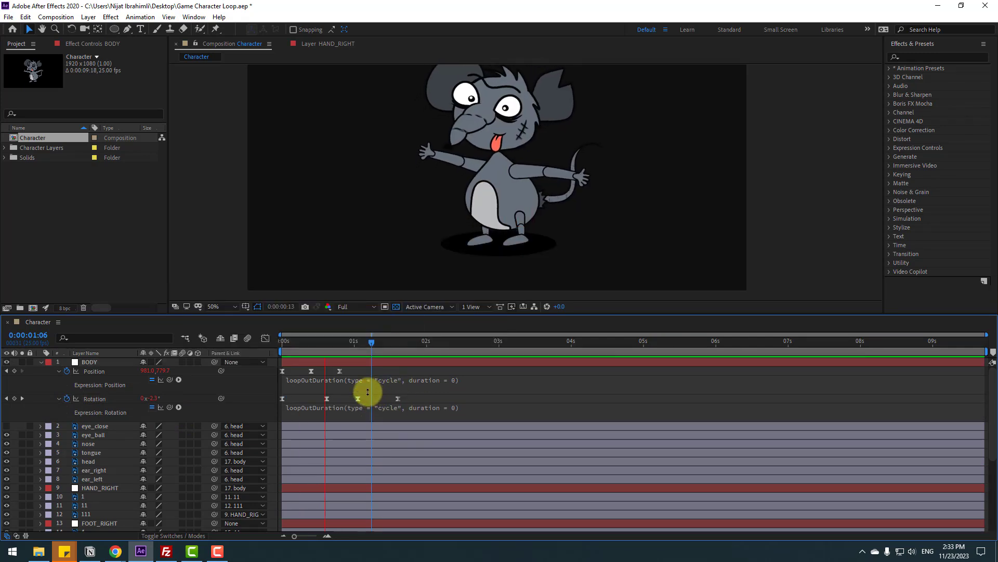
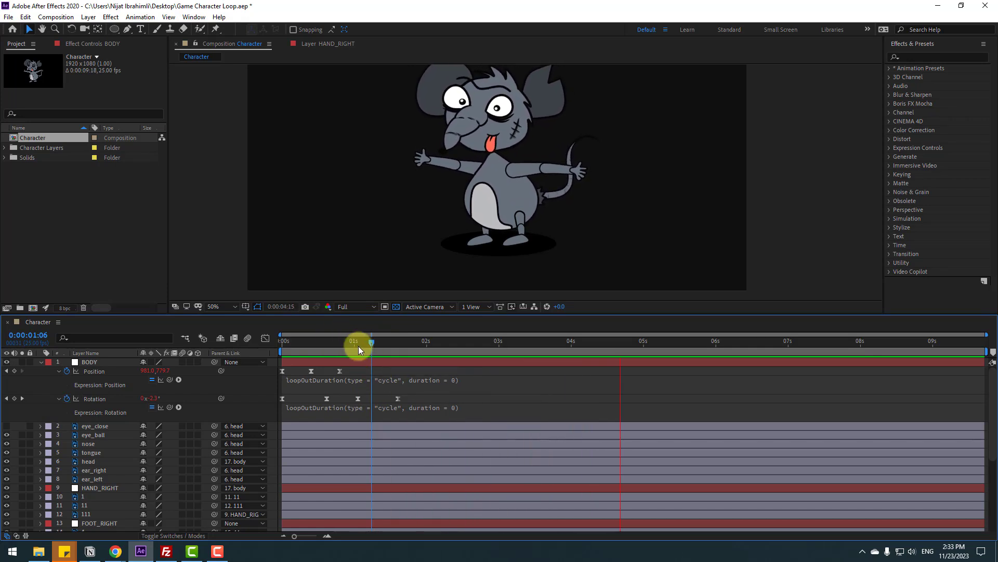
Return to 0:00:00:00, collapse BODY, and start Rotation keyframes on the HAND_RIGHT and HAND_LEFT nulls.
{"action": "left_click_drag", "start_coordinate": [363, 341], "coordinate": [242, 343]}
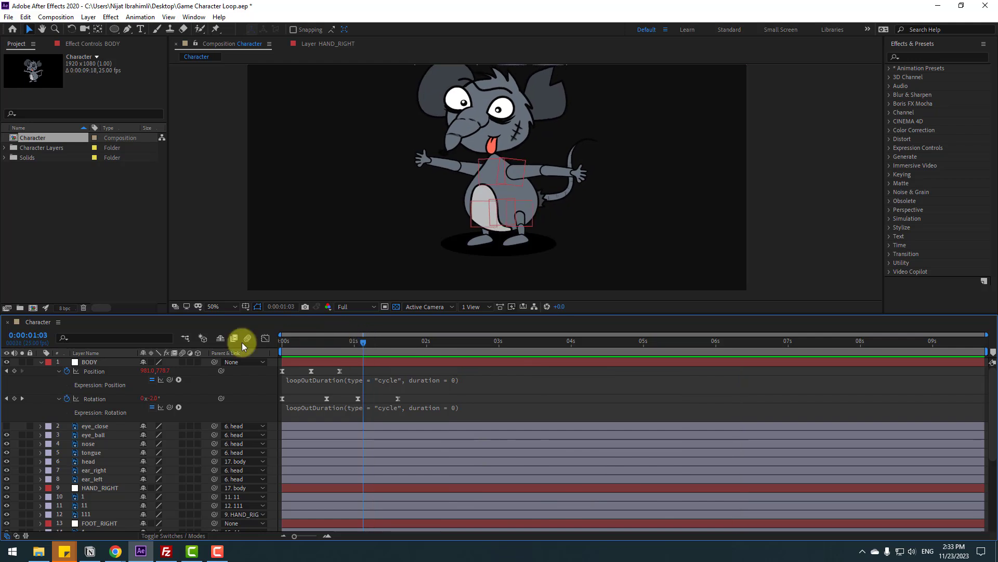
{"action": "left_click", "coordinate": [40, 362]}
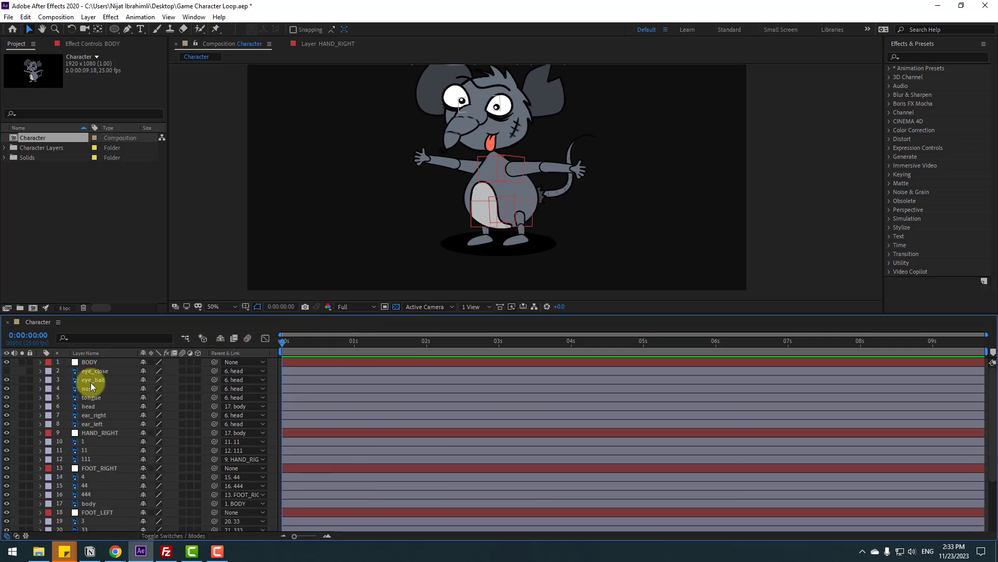
{"action": "left_click", "coordinate": [107, 435]}
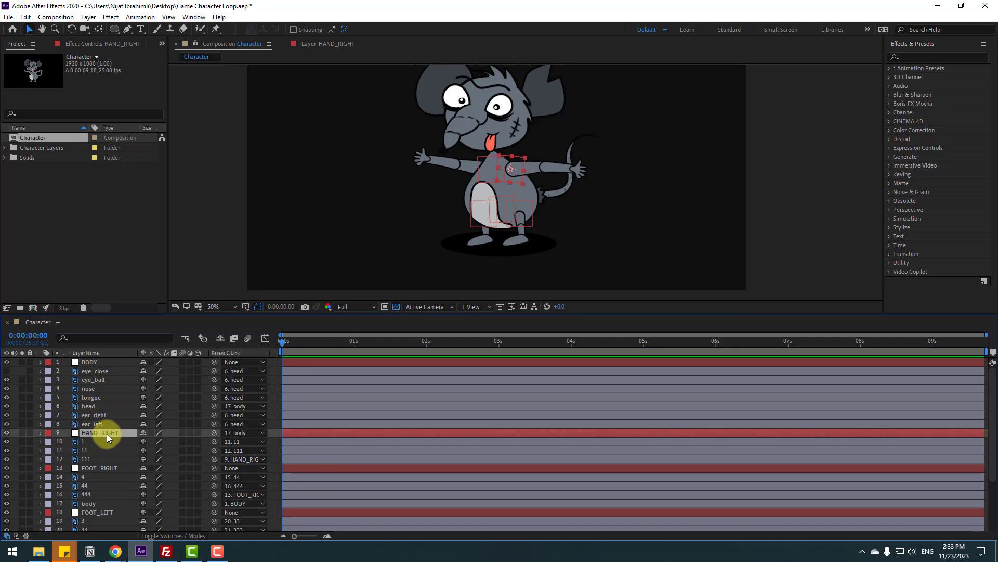
{"action": "scroll", "coordinate": [108, 468], "scroll_direction": "down", "scroll_amount": 1}
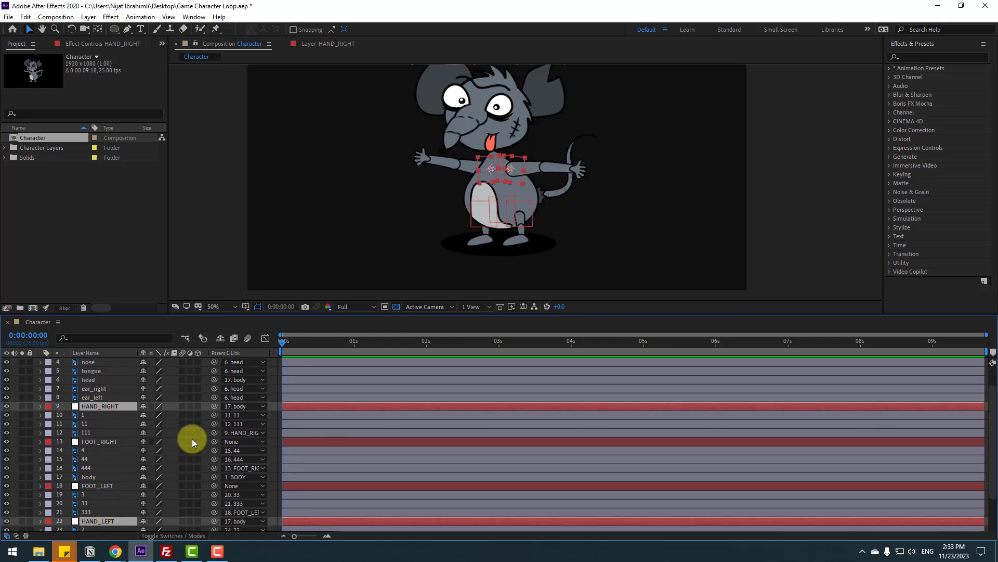
{"action": "key", "text": "r"}
{"action": "left_click", "coordinate": [66, 415]}
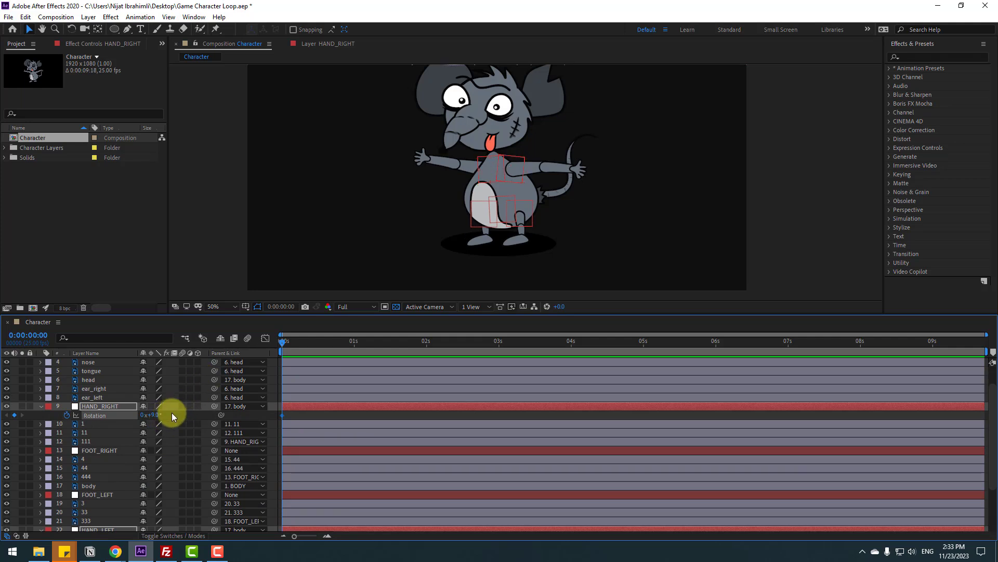
Set the starting Rotation to -4° for HAND_RIGHT and 12° for HAND_LEFT so both arms are raised.
{"action": "left_click_drag", "start_coordinate": [156, 414], "coordinate": [144, 415]}
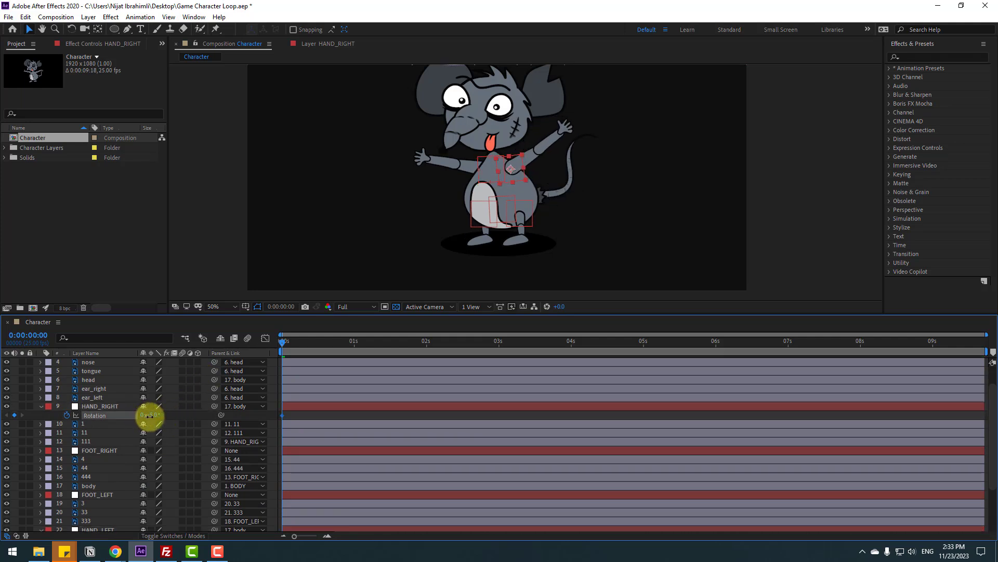
{"action": "scroll", "coordinate": [156, 499], "scroll_direction": "down", "scroll_amount": 3}
{"action": "left_click_drag", "start_coordinate": [154, 486], "coordinate": [144, 486]}
At 0:00:00:10, keyframe Rotation at -7° for HAND_LEFT and 15° for HAND_RIGHT.
{"action": "key", "text": "shift+Page_Down"}
{"action": "left_click", "coordinate": [173, 486]}
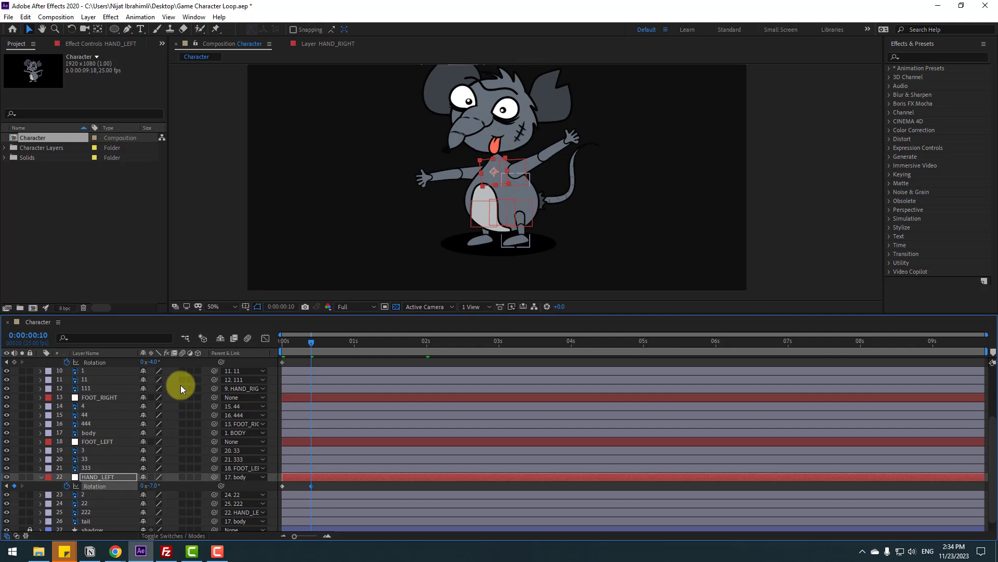
{"action": "left_click_drag", "start_coordinate": [156, 362], "coordinate": [167, 363]}
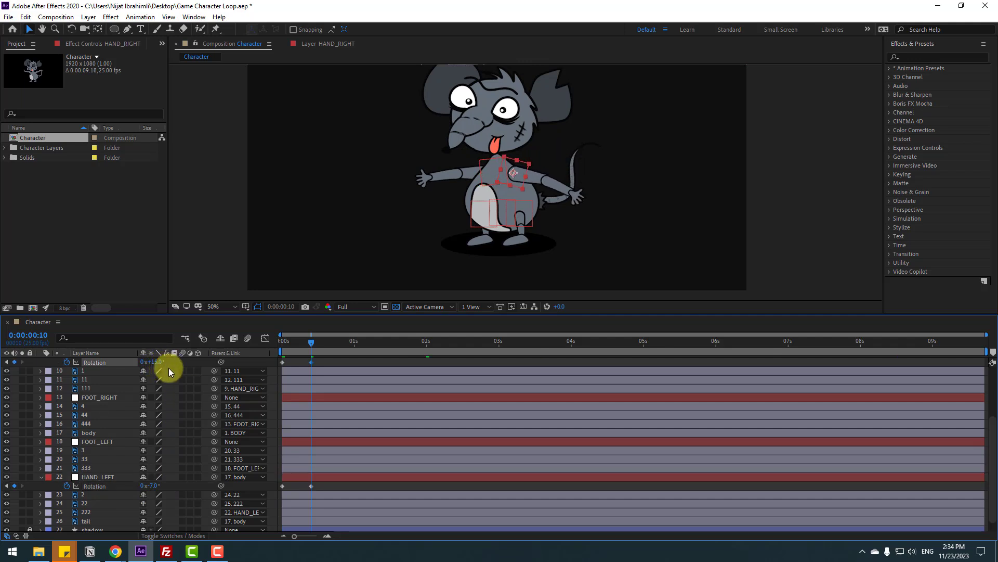
Duplicate the first Rotation keyframes of HAND_RIGHT and HAND_LEFT at 0:00:00:20.
{"action": "key", "text": "shift+Page_Down"}
{"action": "key", "text": "ctrl+v"}
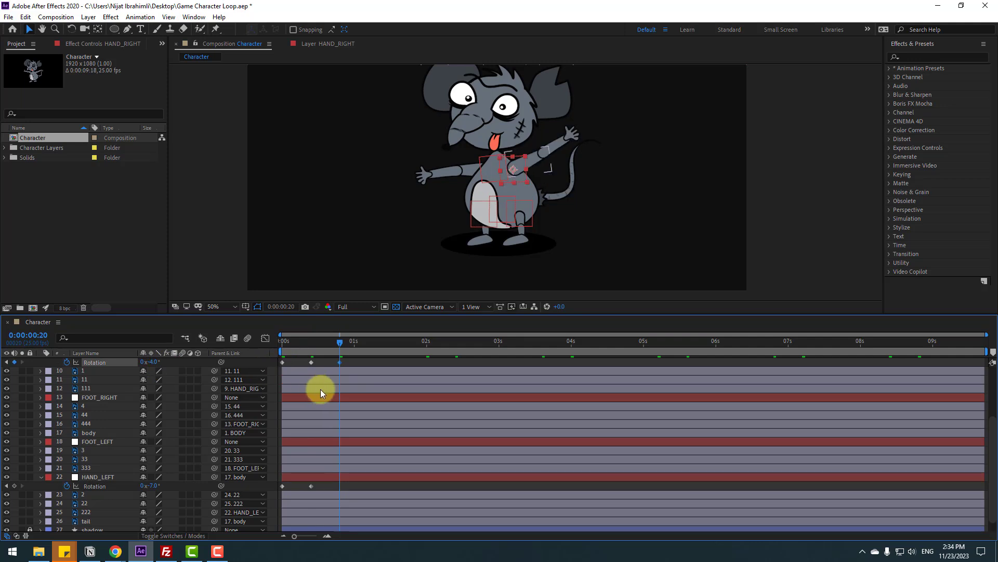
{"action": "left_click", "coordinate": [282, 486]}
{"action": "key", "text": "ctrl+c"}
{"action": "key", "text": "ctrl+v"}
Apply Easy Ease to all three Rotation keyframes of both HAND_LEFT and HAND_RIGHT.
{"action": "left_click_drag", "start_coordinate": [341, 491], "coordinate": [279, 489]}
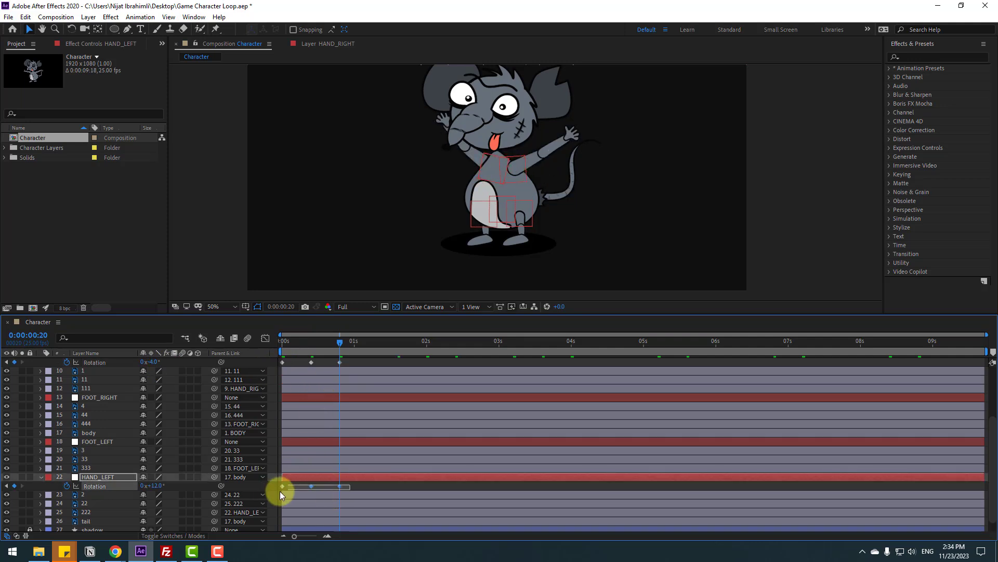
{"action": "right_click", "coordinate": [280, 488]}
{"action": "mouse_move", "coordinate": [338, 478]}
{"action": "left_click", "coordinate": [450, 399]}
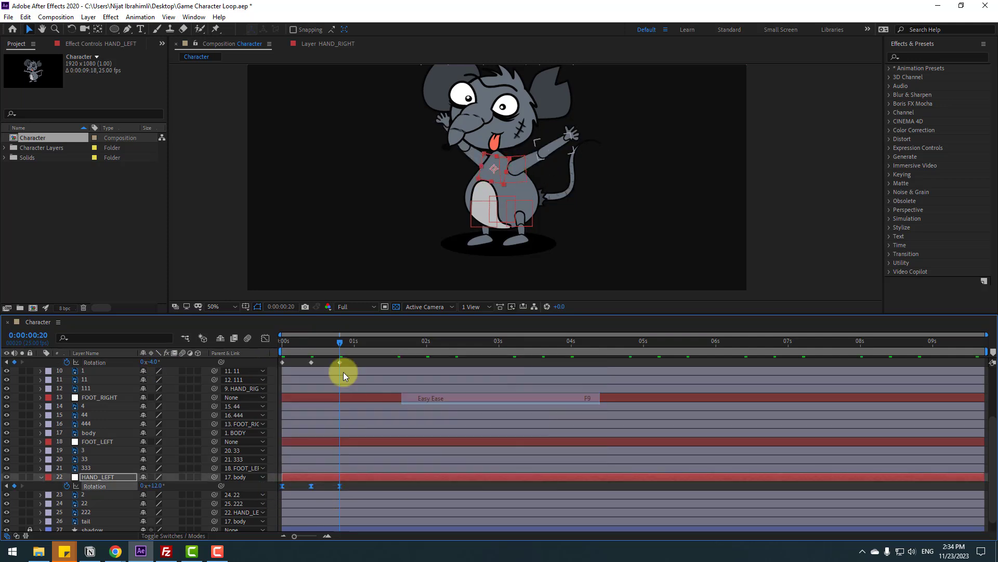
{"action": "left_click_drag", "start_coordinate": [341, 363], "coordinate": [283, 362]}
{"action": "right_click", "coordinate": [283, 362]}
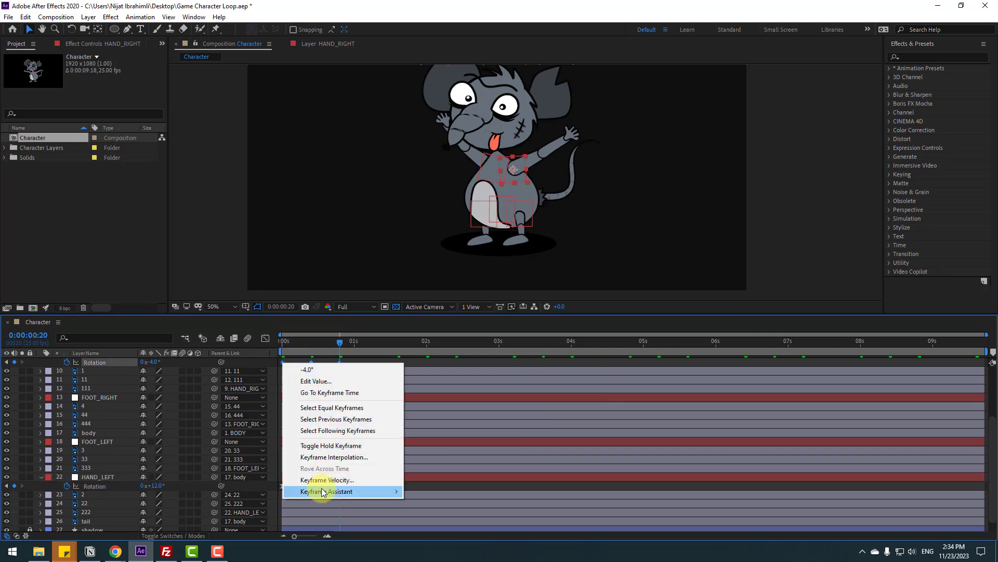
{"action": "mouse_move", "coordinate": [324, 492]}
{"action": "left_click", "coordinate": [424, 408]}
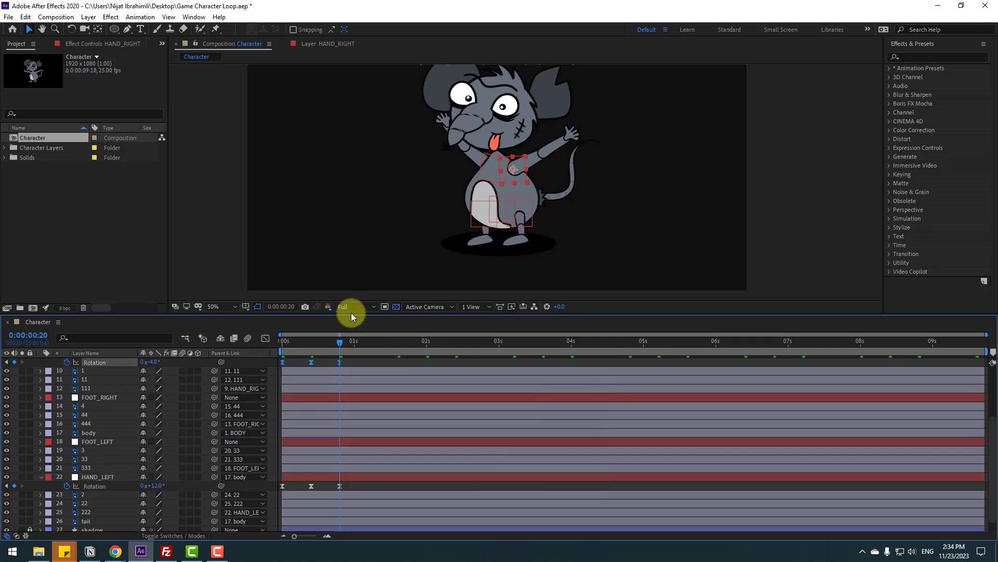
Enlarge the timeline area and add the expression loopOutDuration(type = "cycle", duration = 0) to HAND_RIGHT's Rotation.
{"action": "left_click_drag", "start_coordinate": [351, 314], "coordinate": [358, 278]}
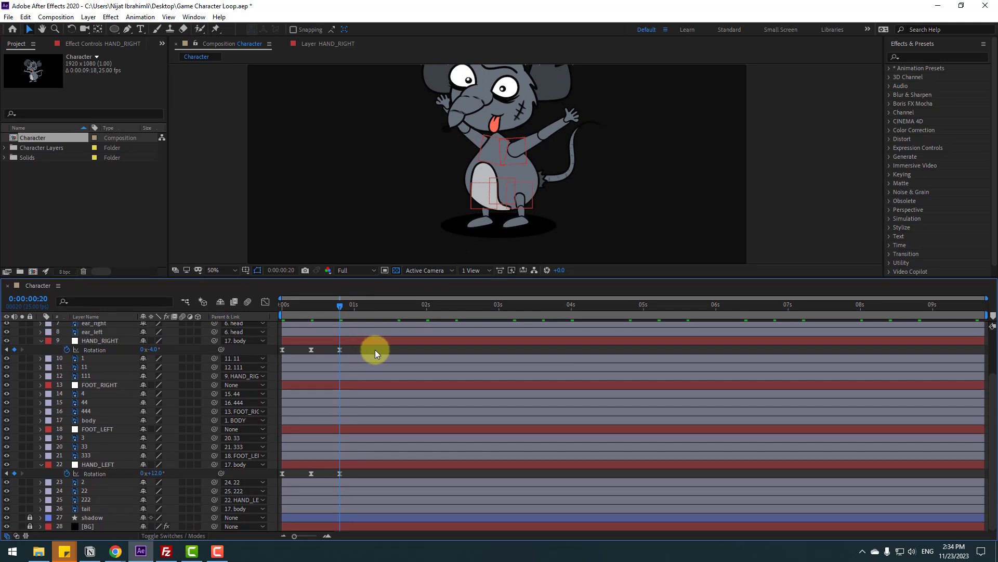
{"action": "left_click", "coordinate": [88, 349]}
{"action": "key", "text": "alt+shift+equal"}
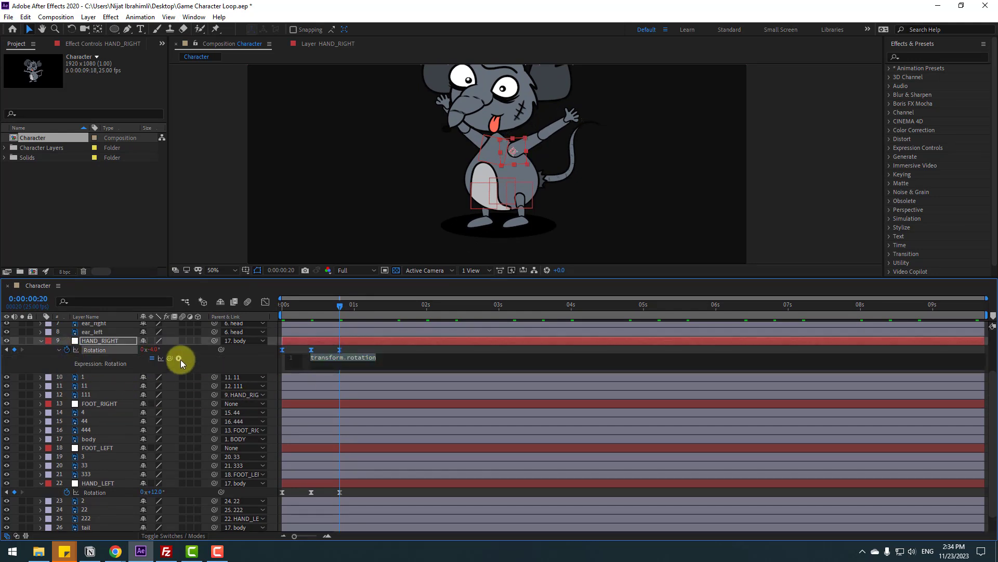
{"action": "left_click", "coordinate": [179, 358]}
{"action": "mouse_move", "coordinate": [250, 293]}
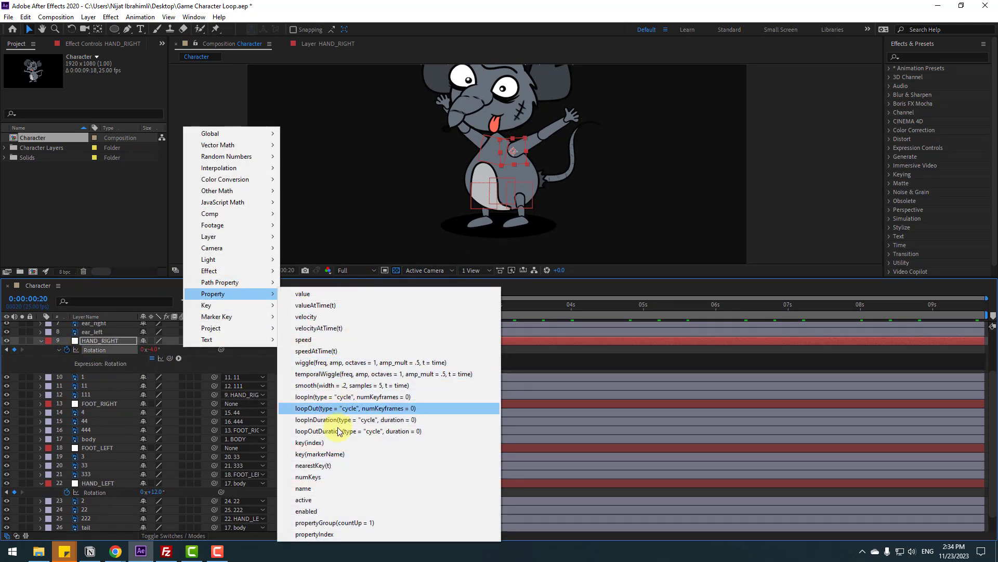
{"action": "left_click", "coordinate": [359, 431]}
{"action": "left_click", "coordinate": [354, 345]}
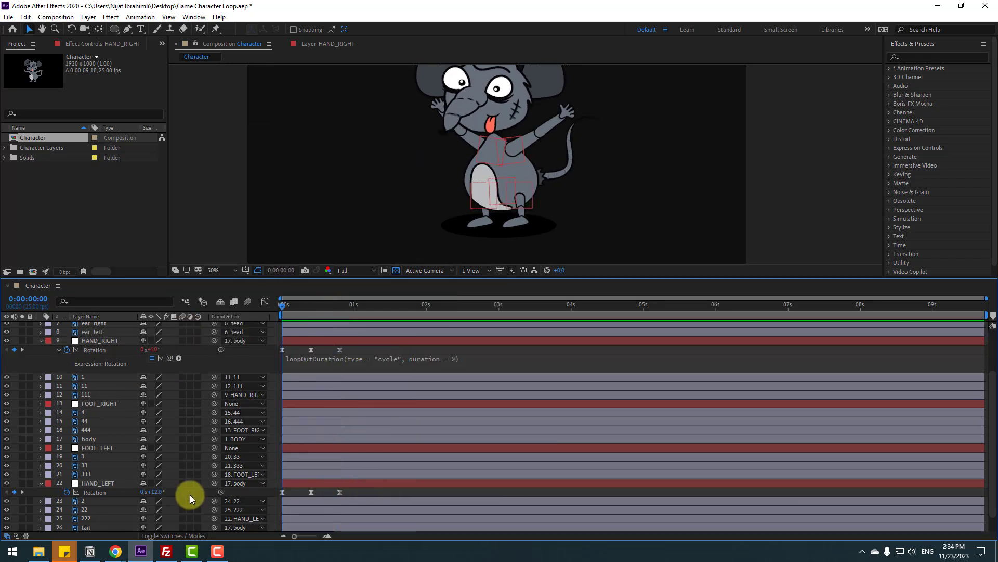
Add the expression loopOutDuration(type = "cycle", duration = 0) to HAND_LEFT's Rotation and preview the arm motion.
{"action": "left_click", "coordinate": [86, 492]}
{"action": "key", "text": "alt+shift+equal"}
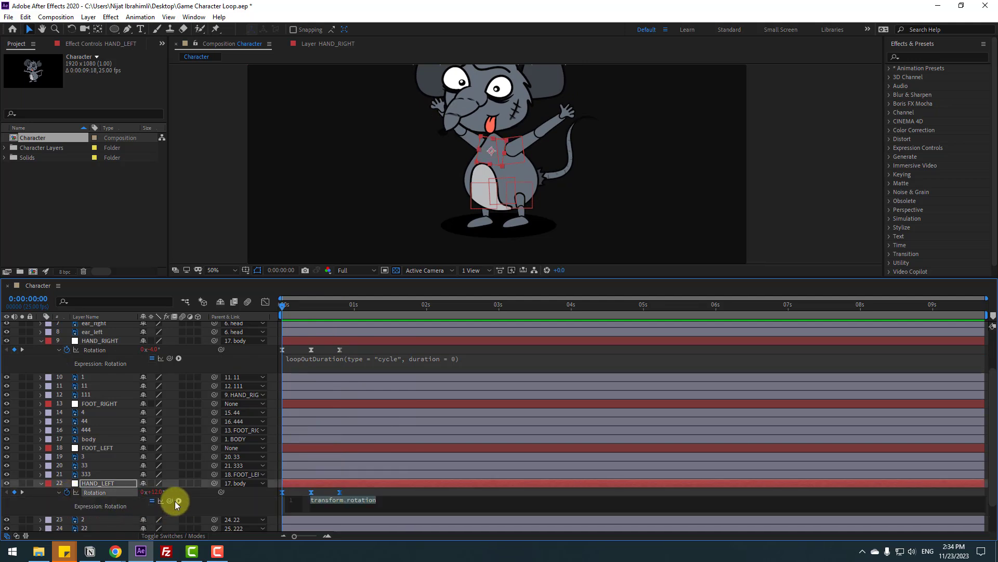
{"action": "left_click", "coordinate": [178, 501]}
{"action": "mouse_move", "coordinate": [228, 436]}
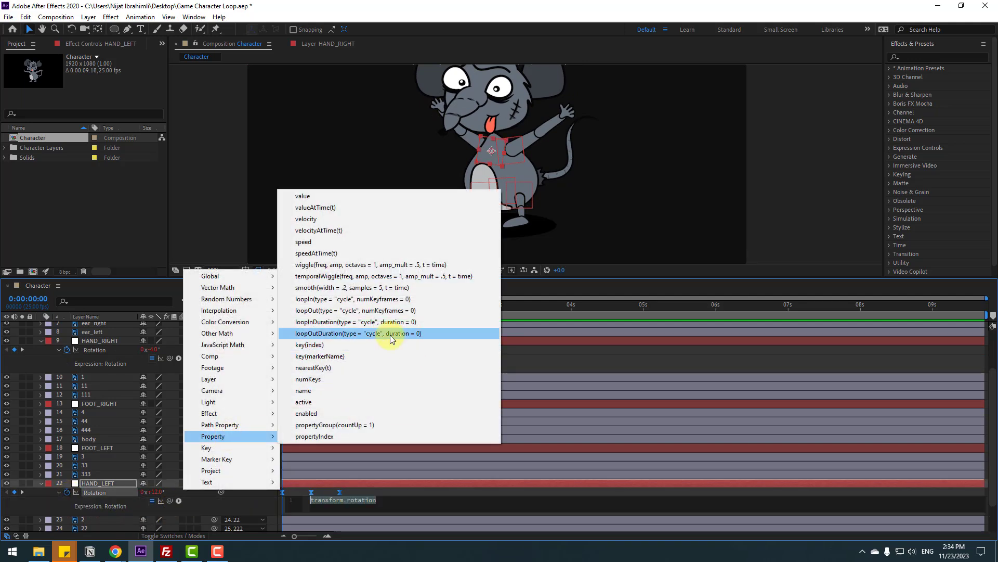
{"action": "left_click", "coordinate": [390, 332]}
{"action": "left_click", "coordinate": [370, 489]}
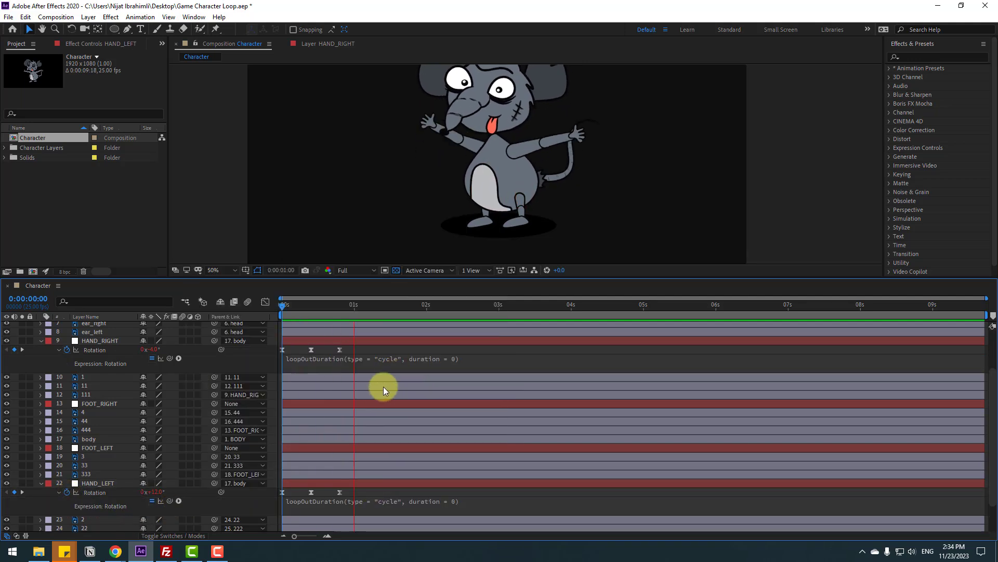
{"action": "scroll", "coordinate": [351, 230], "scroll_direction": "down", "scroll_amount": 2}
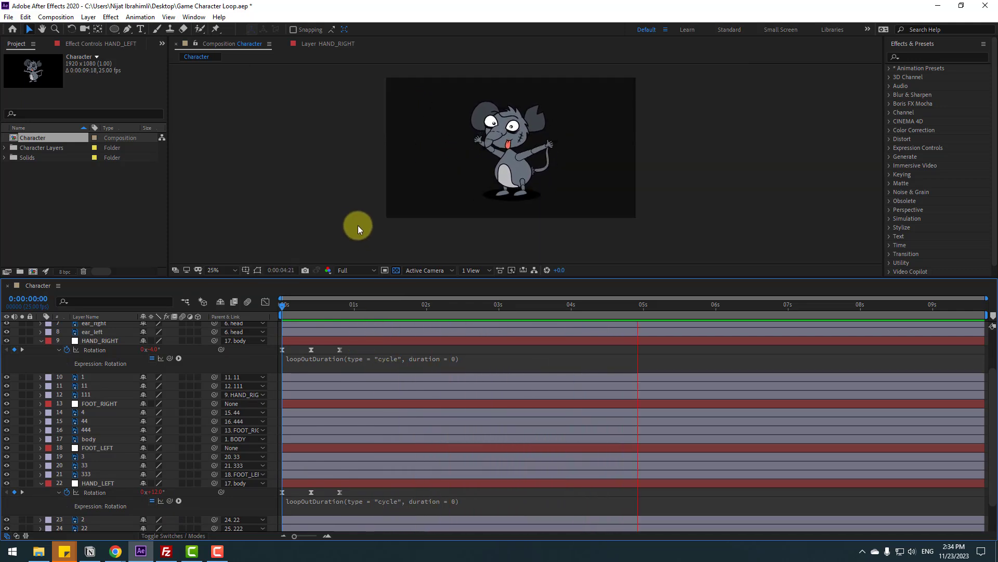
{"action": "key", "text": "space"}
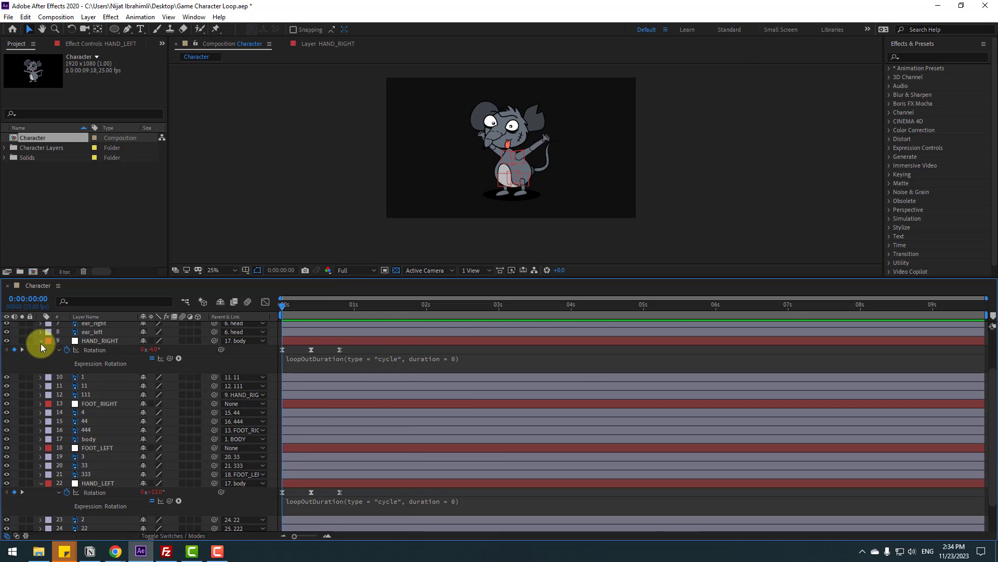
Collapse both hand nulls and keyframe FOOT_LEFT's Rotation at 0° at 0:00:00:00 and 16° at 0:00:00:10.
{"action": "left_click", "coordinate": [41, 342]}
{"action": "left_click", "coordinate": [40, 455]}
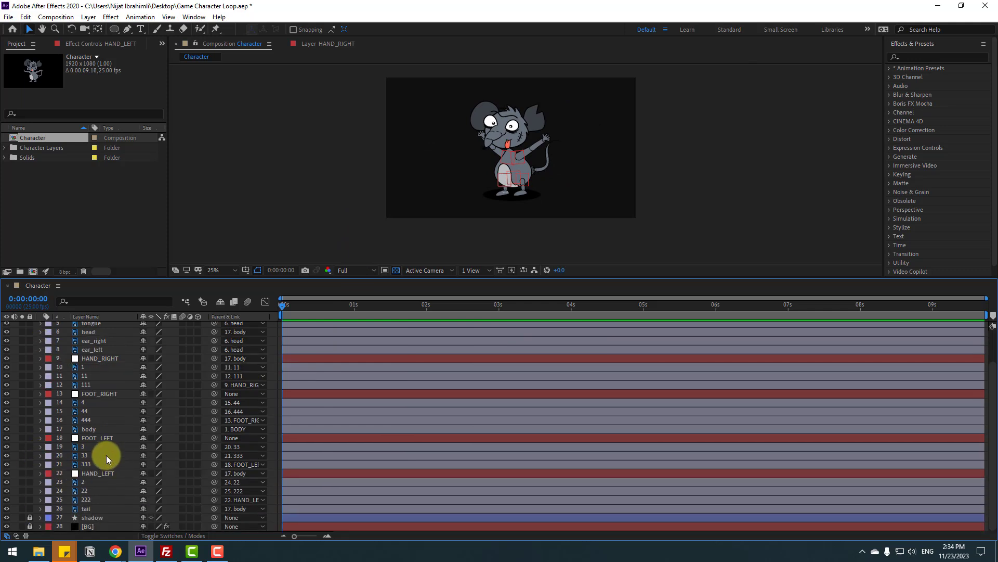
{"action": "left_click", "coordinate": [101, 439]}
{"action": "key", "text": "period"}
{"action": "key", "text": "r"}
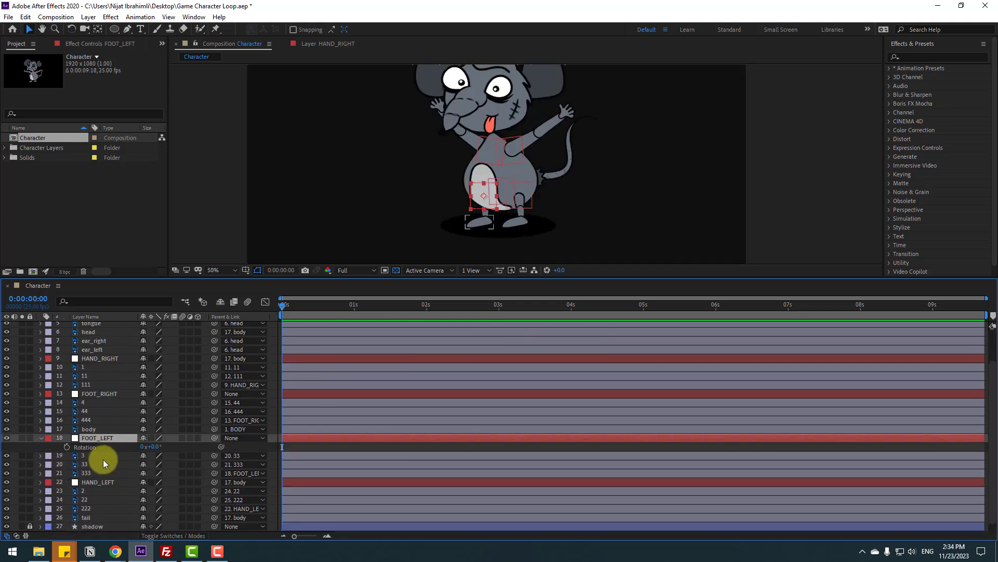
{"action": "left_click", "coordinate": [67, 448]}
{"action": "key", "text": "shift+Page_Down"}
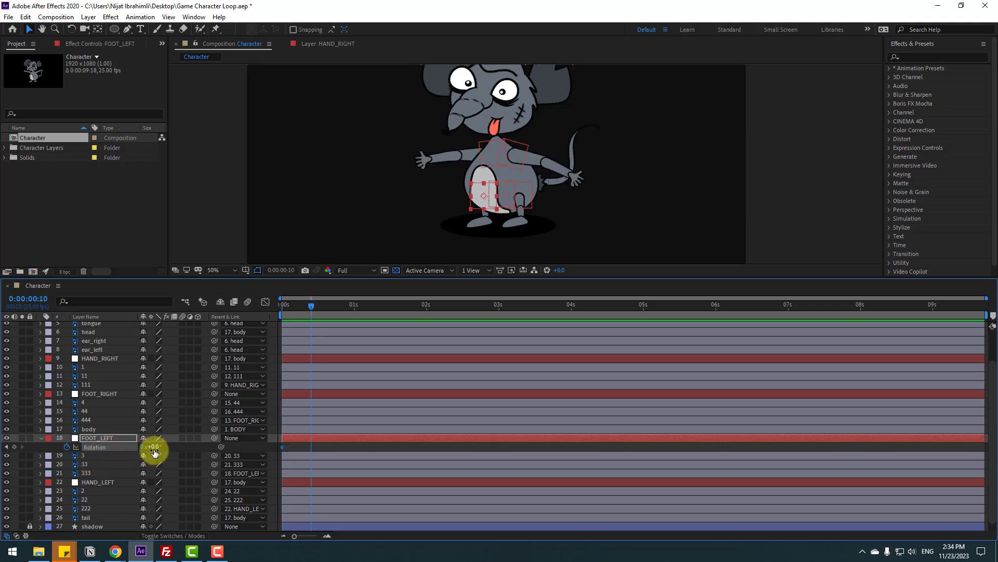
{"action": "left_click_drag", "start_coordinate": [152, 447], "coordinate": [162, 448]}
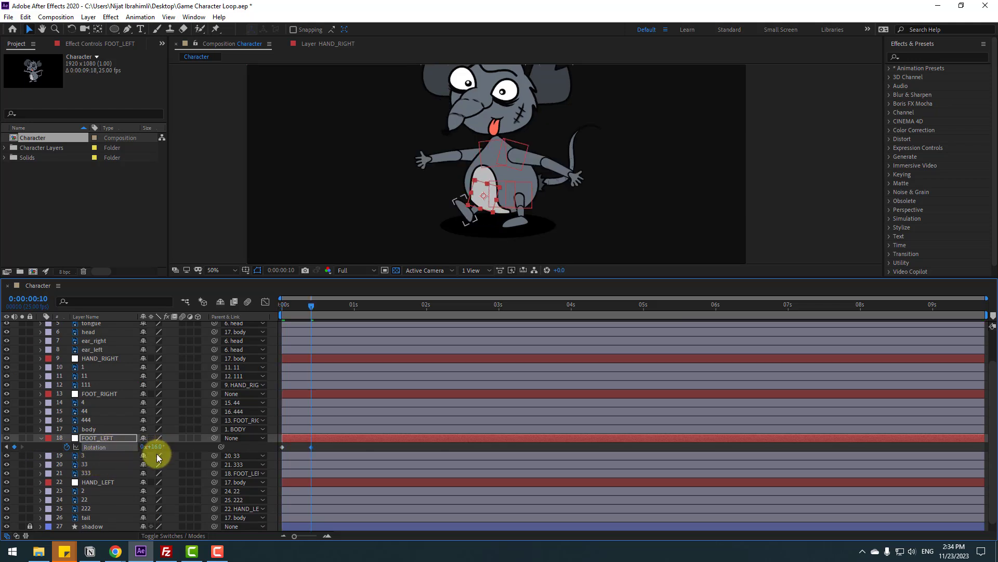
Duplicate FOOT_LEFT's first Rotation keyframe at 0:00:00:20.
{"action": "key", "text": "shift+Page_Down"}
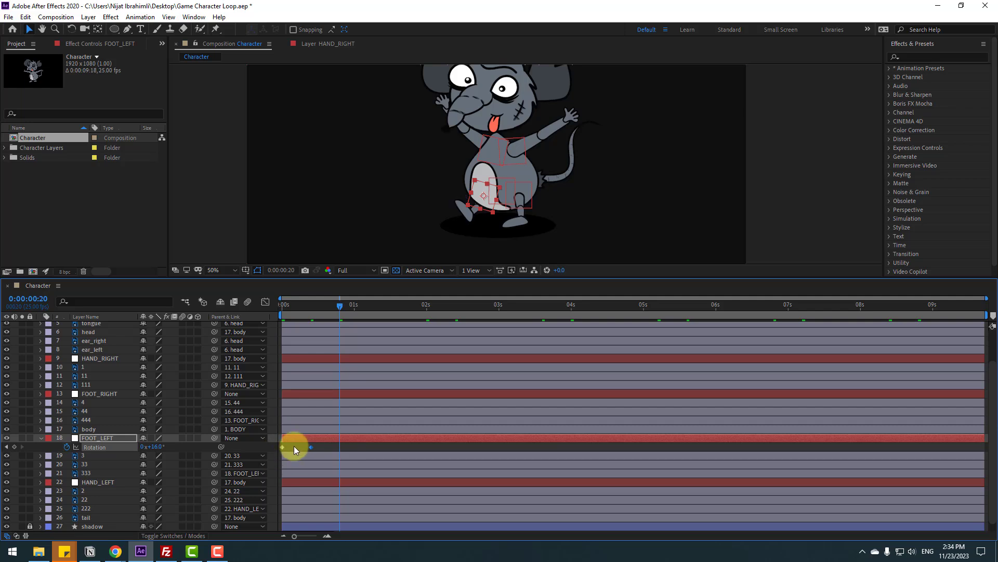
{"action": "left_click_drag", "start_coordinate": [295, 446], "coordinate": [270, 454]}
{"action": "key", "text": "ctrl+c"}
{"action": "key", "text": "ctrl+v"}
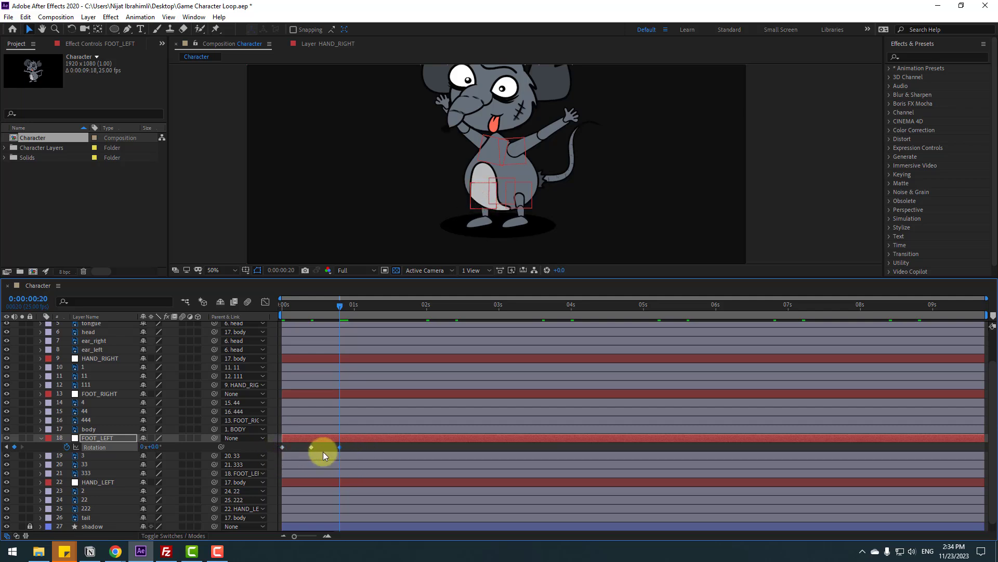
Apply Easy Ease to all three of FOOT_LEFT's Rotation keyframes and preview the leg motion.
{"action": "right_click", "coordinate": [286, 446]}
{"action": "mouse_move", "coordinate": [344, 441]}
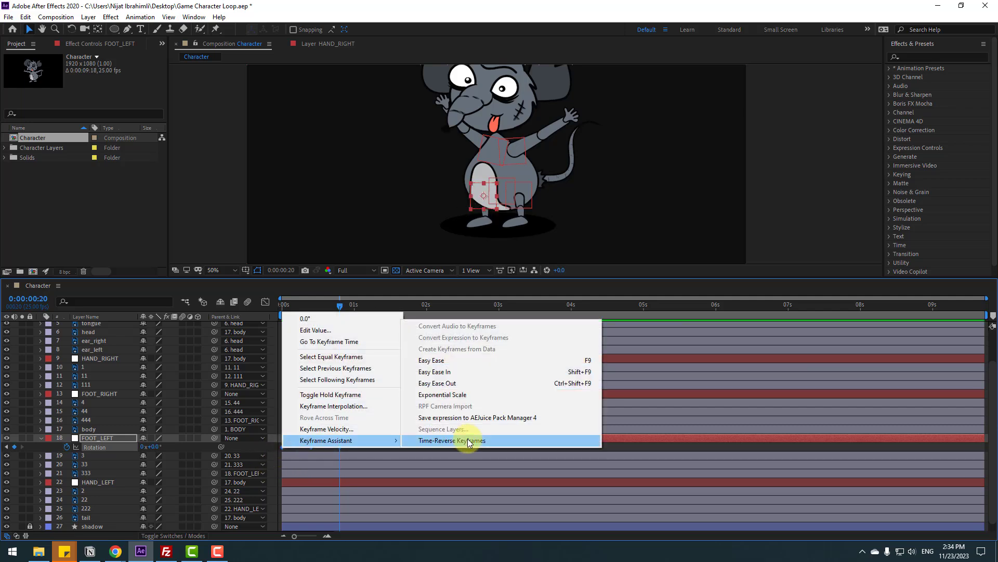
{"action": "left_click", "coordinate": [444, 360]}
{"action": "key", "text": "space"}
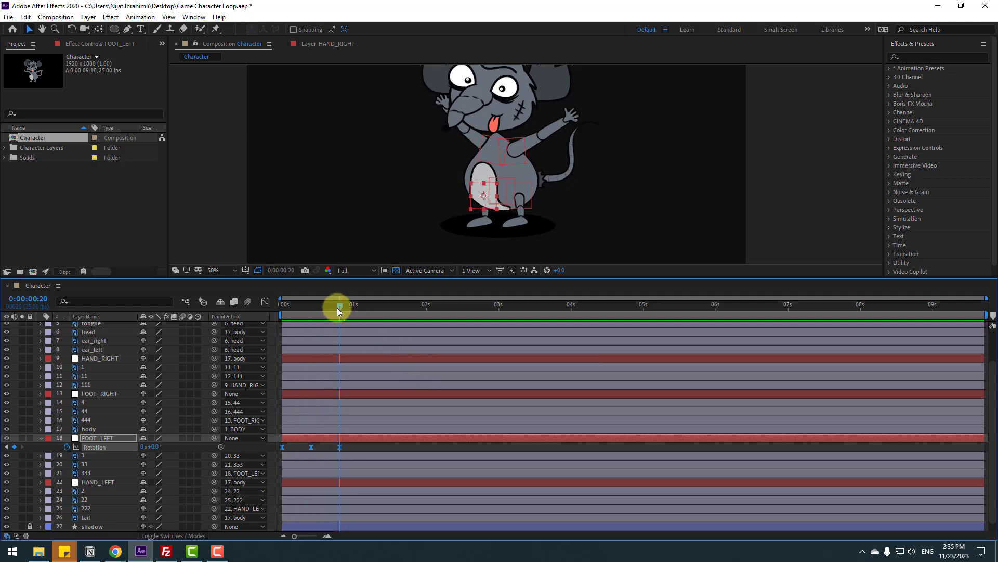
Keyframe FOOT_RIGHT's Rotation at 0° at 0:00:00:20 and 14° at 0:00:01:05.
{"action": "mouse_move", "coordinate": [337, 308]}
{"action": "left_mouse_down"}
{"action": "mouse_move", "coordinate": [273, 315]}
{"action": "mouse_move", "coordinate": [340, 310]}
{"action": "left_mouse_up"}
{"action": "scroll", "coordinate": [95, 488], "scroll_direction": "down", "scroll_amount": 1}
{"action": "left_click", "coordinate": [98, 385]}
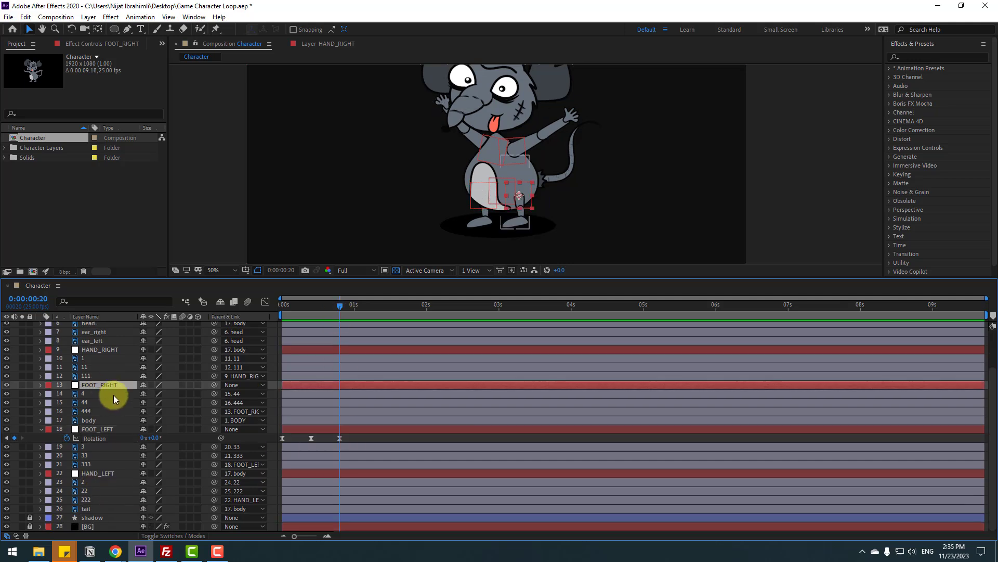
{"action": "key", "text": "r"}
{"action": "left_click", "coordinate": [66, 393]}
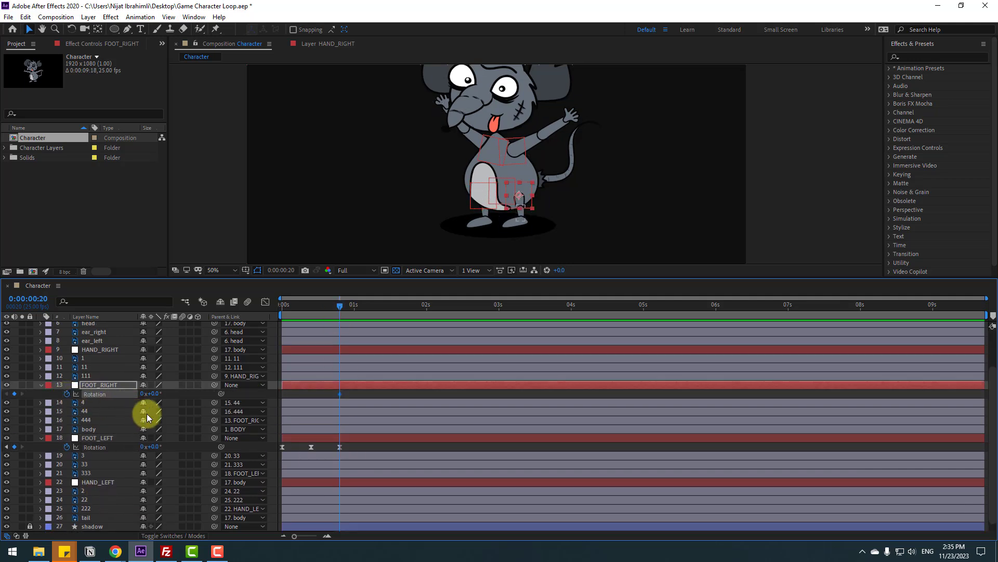
{"action": "key", "text": "shift+Page_Down"}
{"action": "left_click_drag", "start_coordinate": [151, 392], "coordinate": [161, 396]}
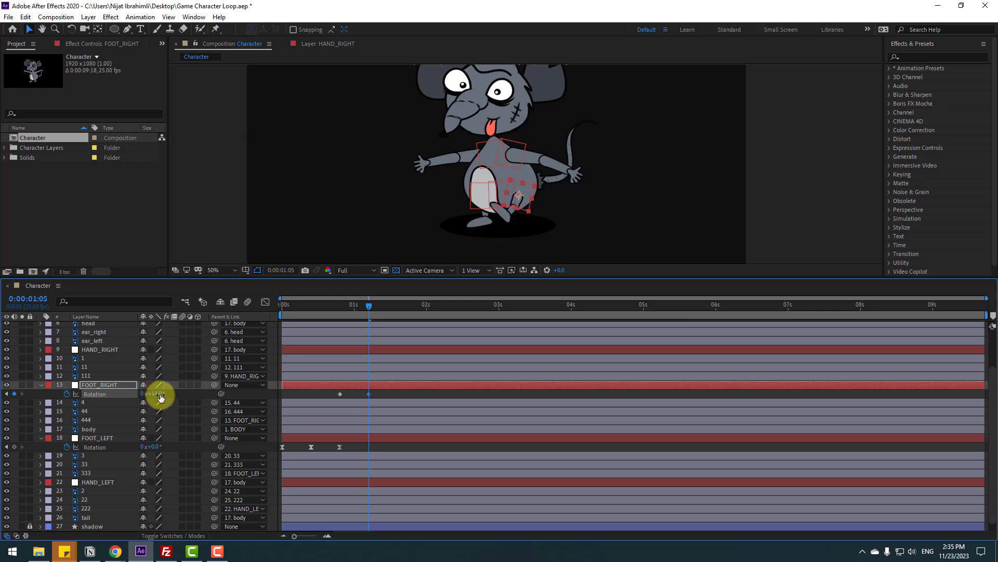
Duplicate FOOT_RIGHT's first Rotation keyframe at 0:00:01:15.
{"action": "key", "text": "shift+Page_Down"}
{"action": "left_click", "coordinate": [341, 393]}
{"action": "key", "text": "ctrl+c"}
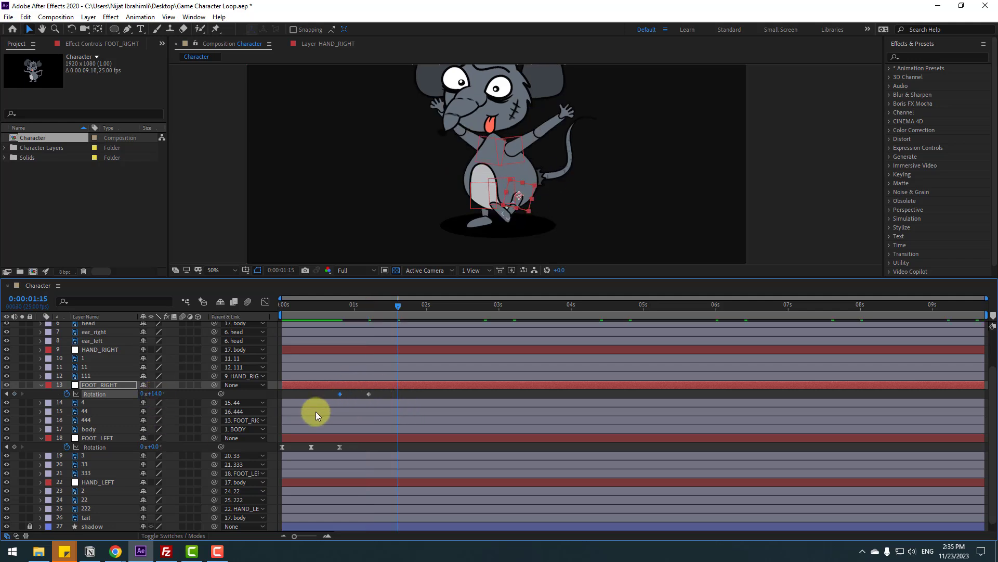
{"action": "key", "text": "ctrl+v"}
Apply Easy Ease to all three of FOOT_RIGHT's Rotation keyframes and preview the leg motion.
{"action": "right_click", "coordinate": [340, 394]}
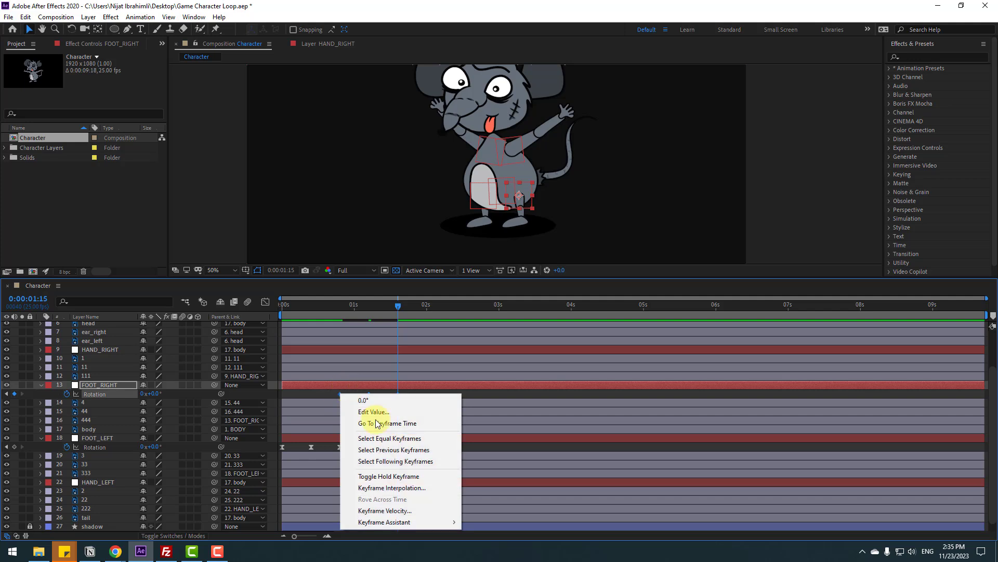
{"action": "left_click", "coordinate": [507, 454]}
{"action": "key", "text": "space"}
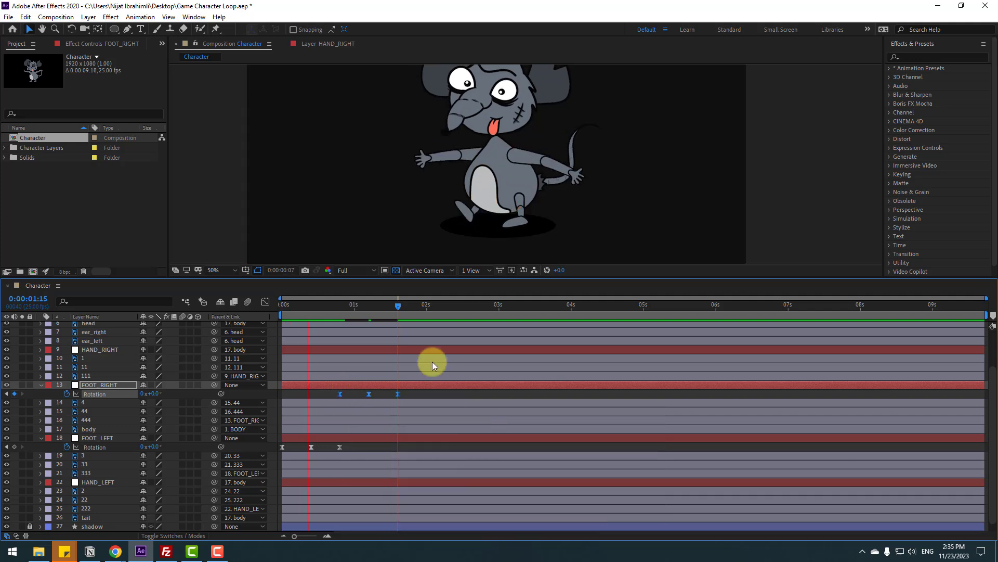
{"action": "key", "text": "space"}
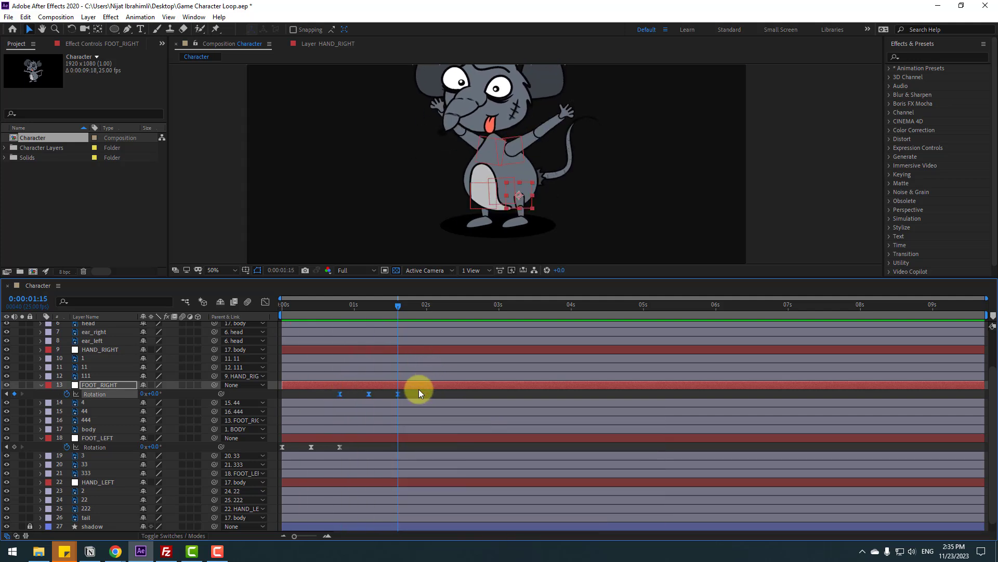
Copy FOOT_LEFT's three Rotation keyframes to 0:00:01:15 and FOOT_RIGHT's three to 0:00:02:10, previewing the result.
{"action": "left_click_drag", "start_coordinate": [358, 447], "coordinate": [265, 460]}
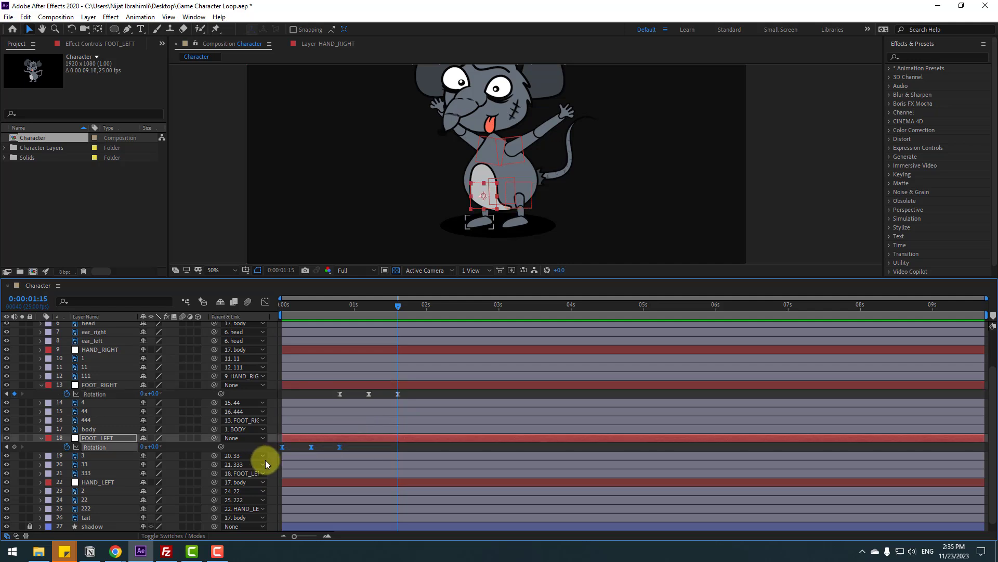
{"action": "key", "text": "ctrl+c"}
{"action": "key", "text": "ctrl+v"}
{"action": "left_click_drag", "start_coordinate": [419, 395], "coordinate": [344, 417]}
{"action": "key", "text": "ctrl+c"}
{"action": "left_click_drag", "start_coordinate": [455, 309], "coordinate": [454, 309]}
{"action": "key", "text": "ctrl+v"}
{"action": "key", "text": "space"}
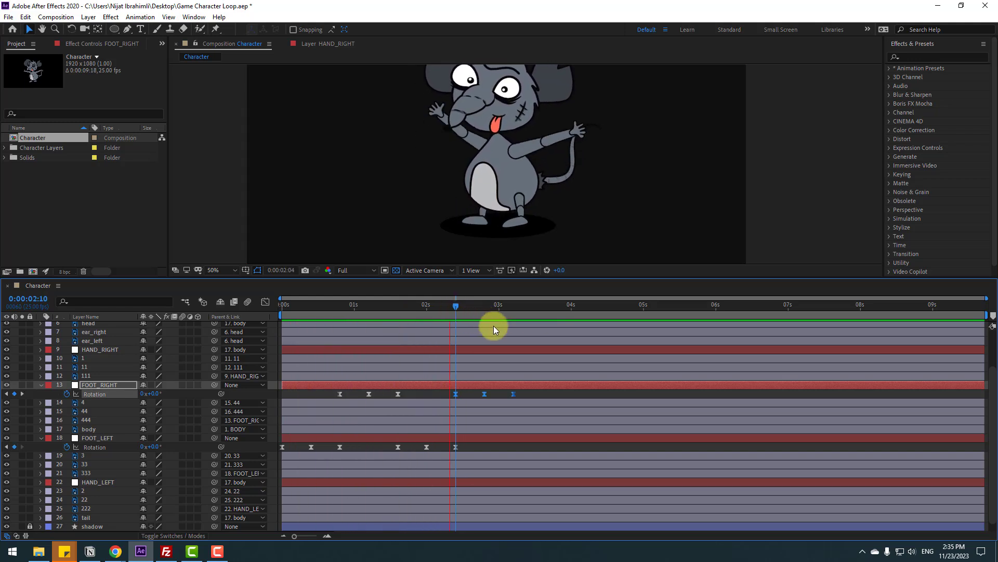
Repeat the three-keyframe Rotation set for FOOT_LEFT at 0:00:03:05 and for FOOT_RIGHT at 0:00:04:00.
{"action": "left_click_drag", "start_coordinate": [466, 443], "coordinate": [395, 454]}
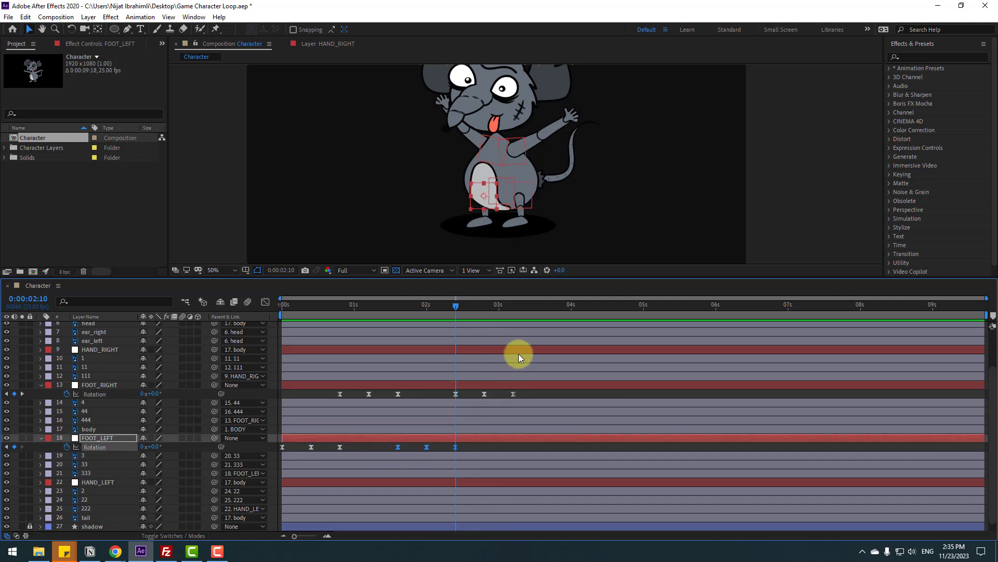
{"action": "left_click", "coordinate": [513, 305]}
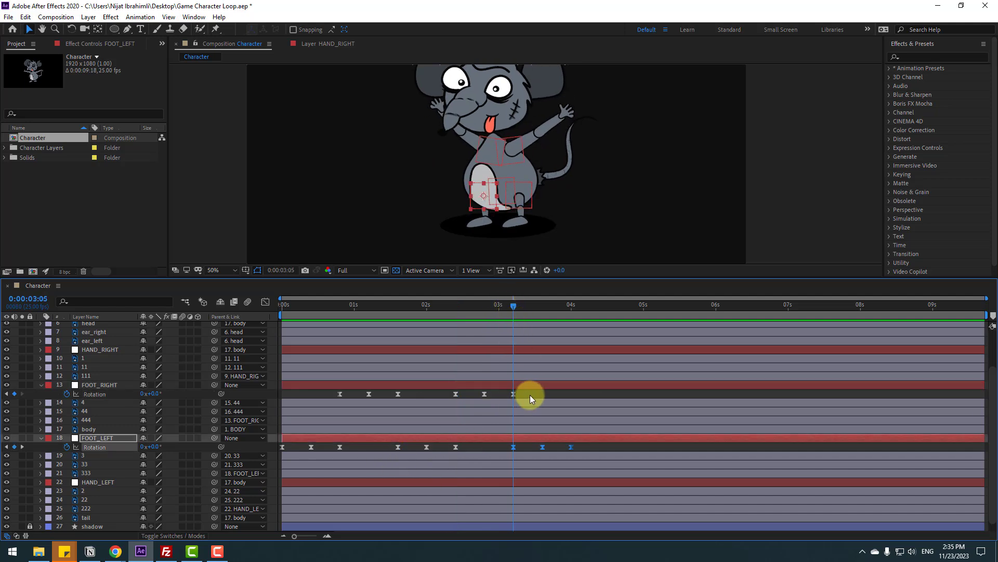
{"action": "left_click_drag", "start_coordinate": [530, 395], "coordinate": [447, 398]}
{"action": "key", "text": "ctrl+v"}
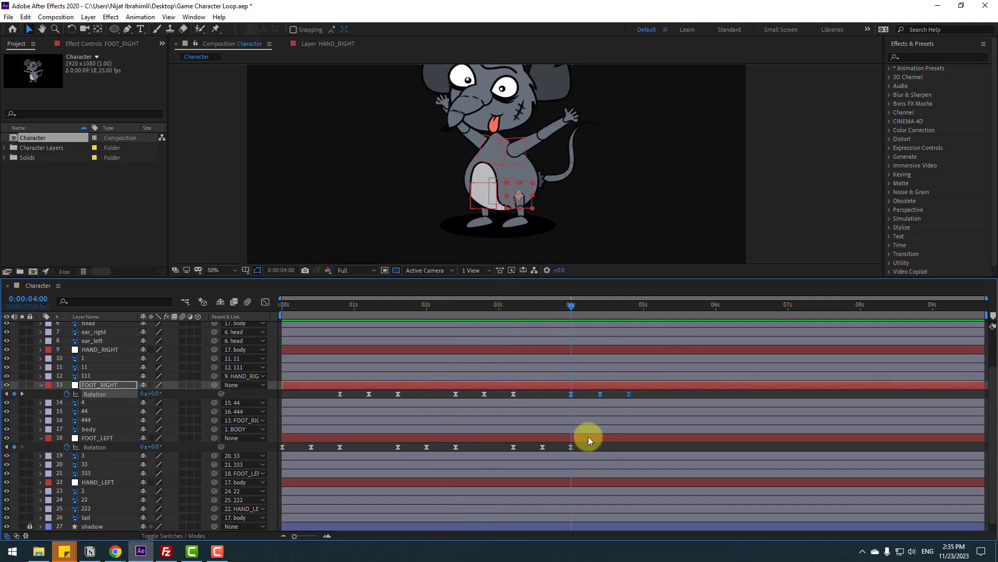
Paste another Rotation keyframe set for FOOT_LEFT at 0:00:04:20 and for FOOT_RIGHT at 0:00:05:15.
{"action": "left_click_drag", "start_coordinate": [585, 444], "coordinate": [508, 452]}
{"action": "left_click", "coordinate": [632, 306]}
{"action": "key", "text": "ctrl+c"}
{"action": "left_click_drag", "start_coordinate": [635, 306], "coordinate": [630, 307]}
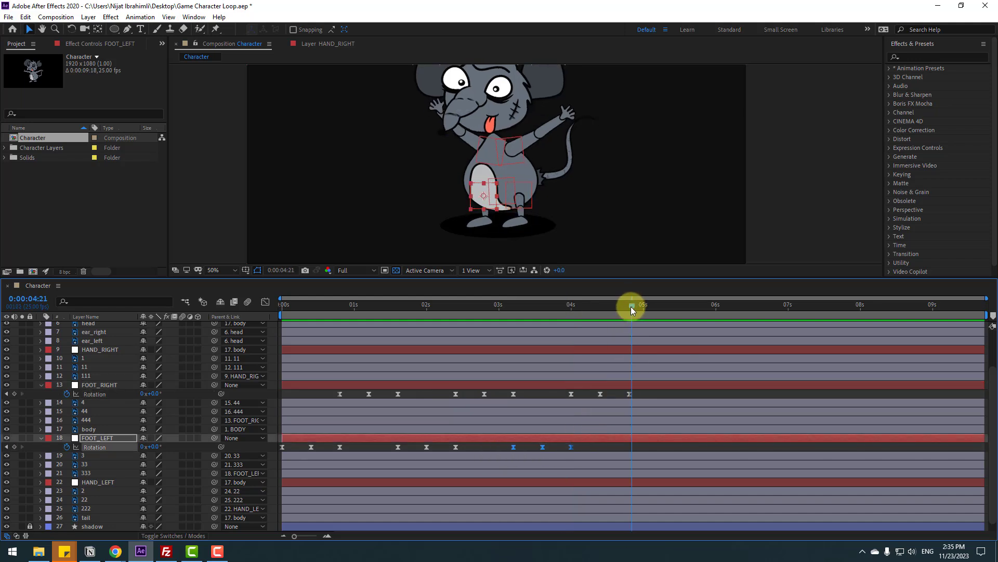
{"action": "key", "text": "ctrl+v"}
{"action": "left_click_drag", "start_coordinate": [665, 392], "coordinate": [548, 398]}
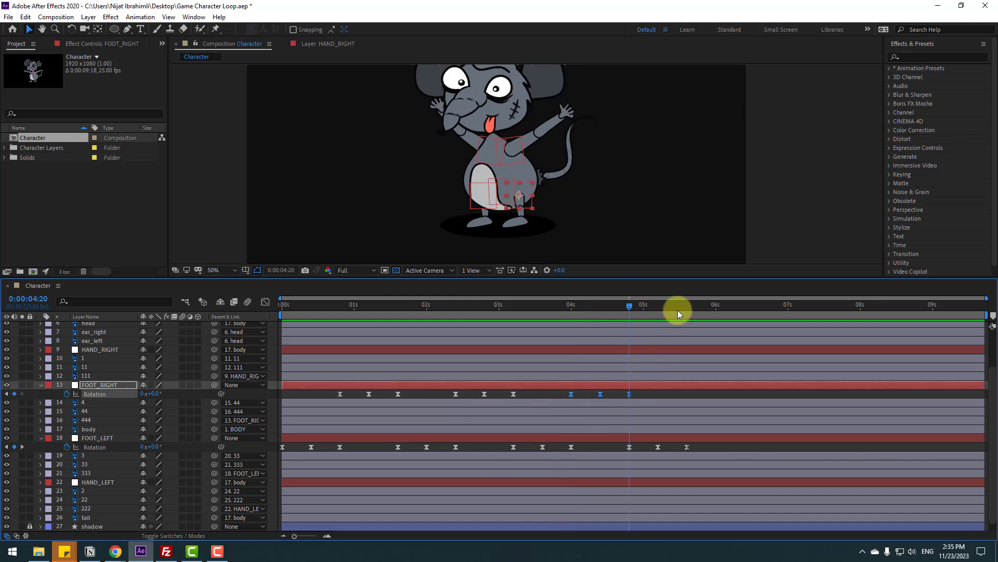
{"action": "key", "text": "ctrl+c"}
{"action": "left_click_drag", "start_coordinate": [678, 310], "coordinate": [688, 311]}
{"action": "key", "text": "ctrl+v"}
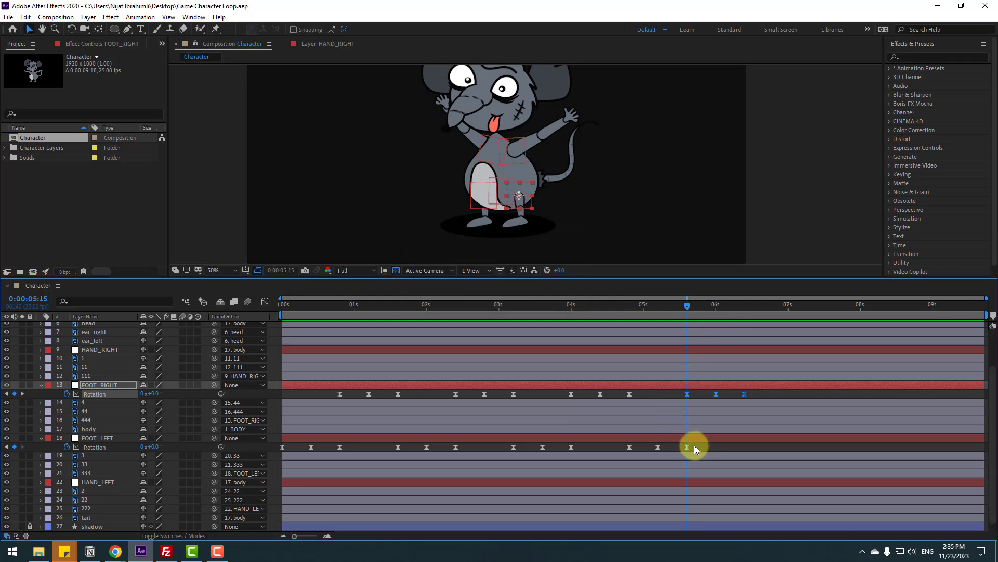
Paste the next Rotation keyframe set for FOOT_LEFT at 0:00:06:10 and for FOOT_RIGHT at 0:00:07:05.
{"action": "left_click_drag", "start_coordinate": [699, 447], "coordinate": [625, 453]}
{"action": "left_click", "coordinate": [746, 304]}
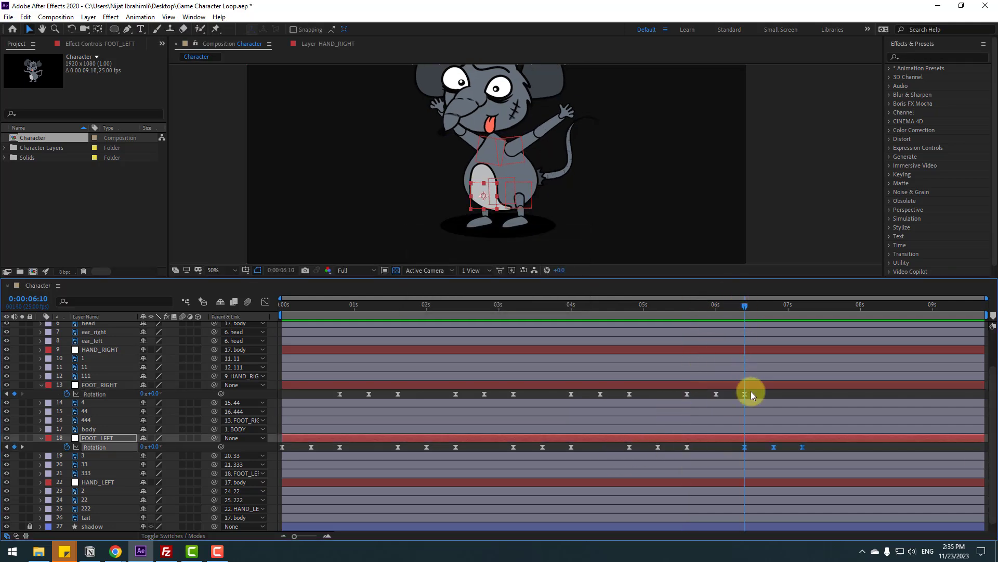
{"action": "left_click_drag", "start_coordinate": [751, 396], "coordinate": [685, 401]}
{"action": "left_click", "coordinate": [803, 304]}
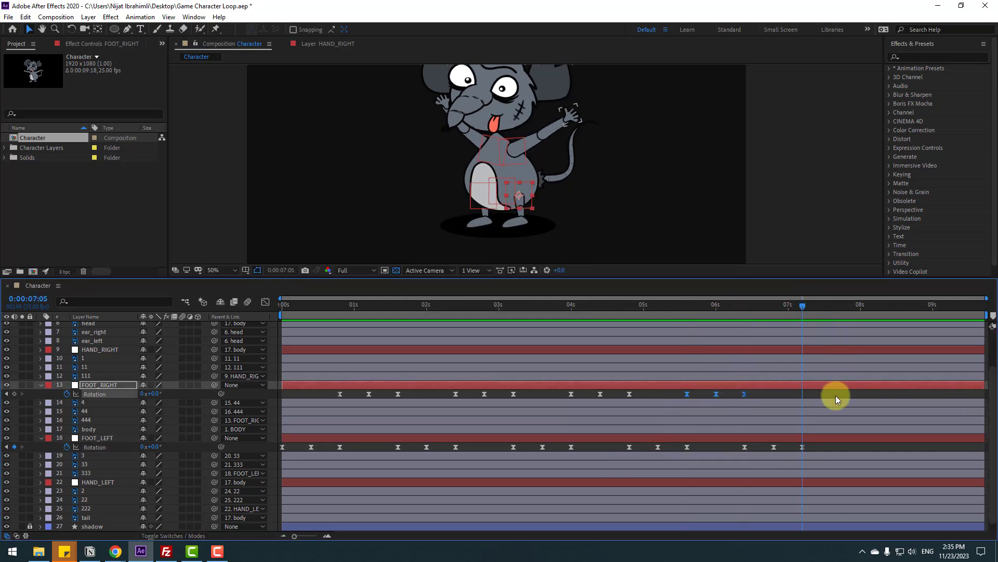
{"action": "key", "text": "ctrl+v"}
Paste the last Rotation keyframe set for FOOT_LEFT at 0:00:08:00 and for FOOT_RIGHT at 0:00:08:20.
{"action": "left_click_drag", "start_coordinate": [814, 447], "coordinate": [739, 451]}
{"action": "left_click_drag", "start_coordinate": [853, 305], "coordinate": [861, 306]}
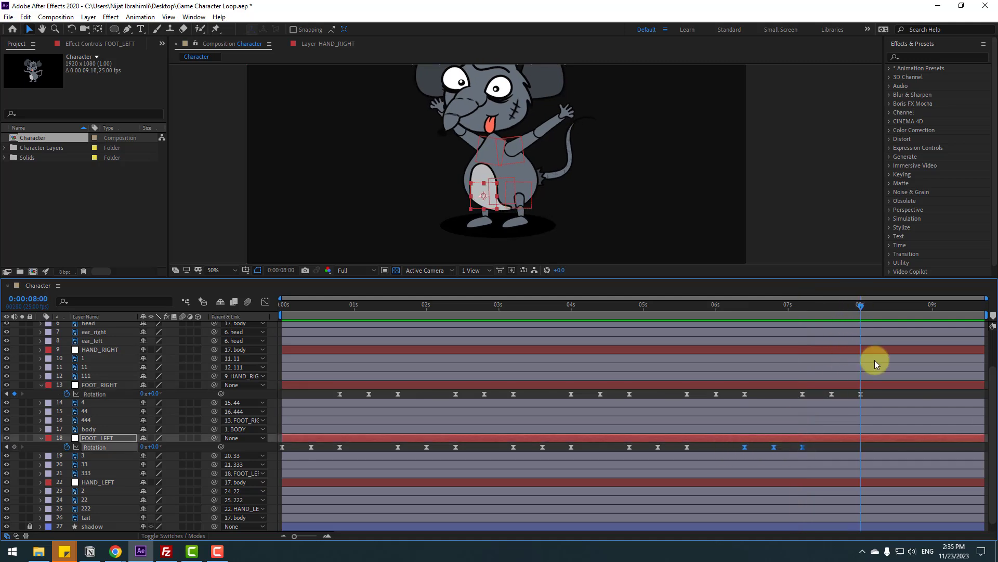
{"action": "left_click_drag", "start_coordinate": [871, 392], "coordinate": [794, 399]}
{"action": "left_click", "coordinate": [915, 307]}
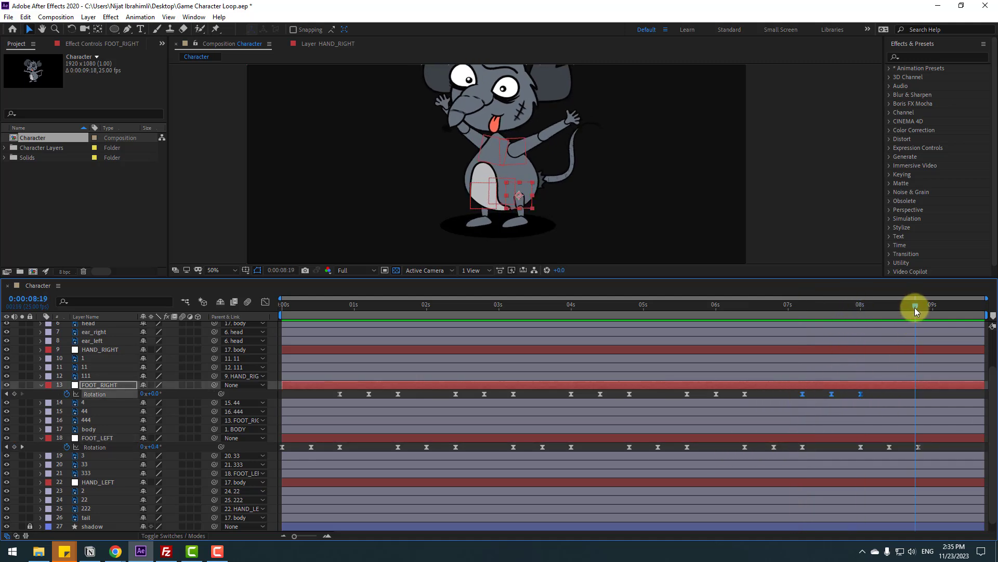
{"action": "left_click", "coordinate": [918, 306]}
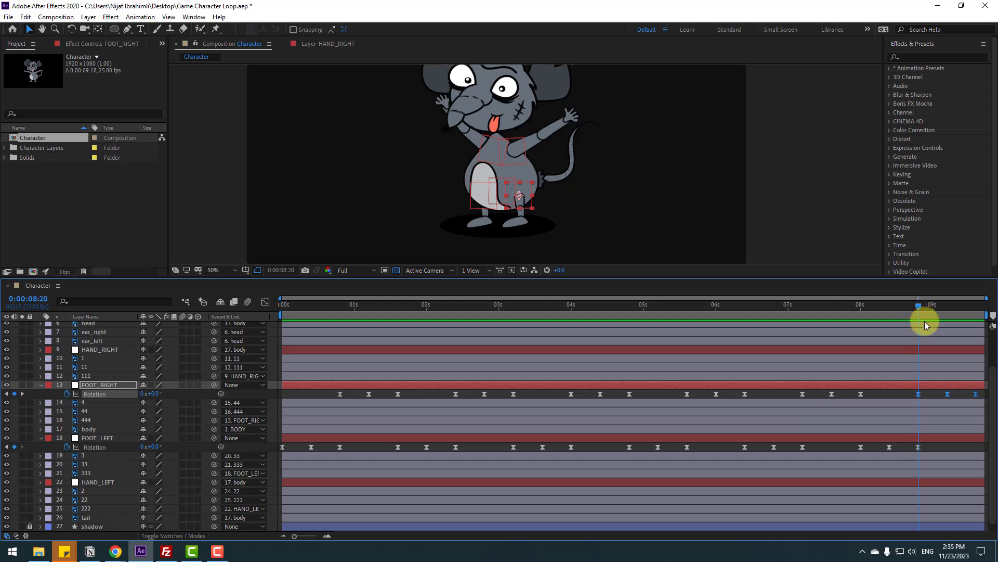
{"action": "key", "text": "ctrl+v"}
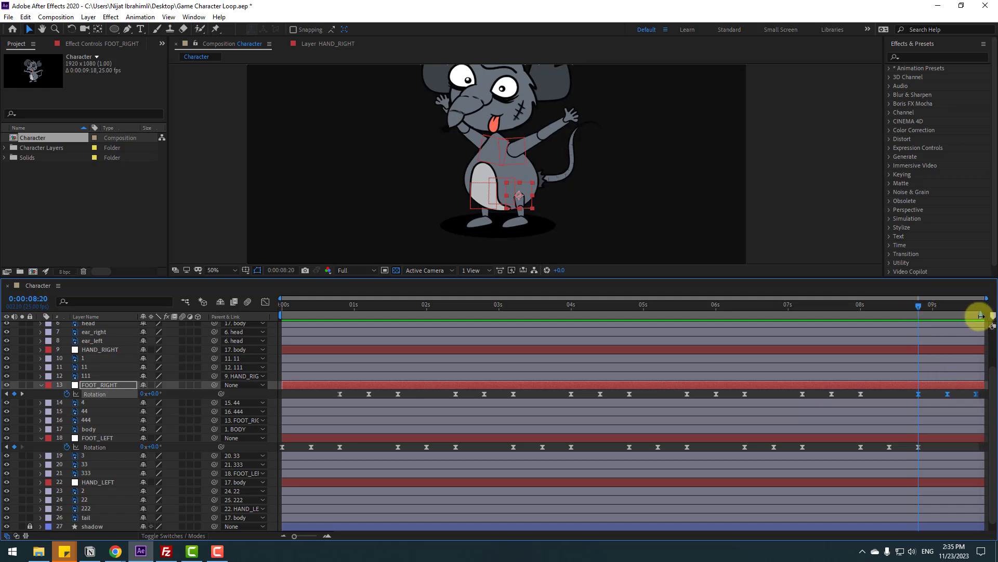
Trim the composition to a work area ending at FOOT_RIGHT's last Rotation keyframe and preview the full animation.
{"action": "right_click", "coordinate": [942, 320]}
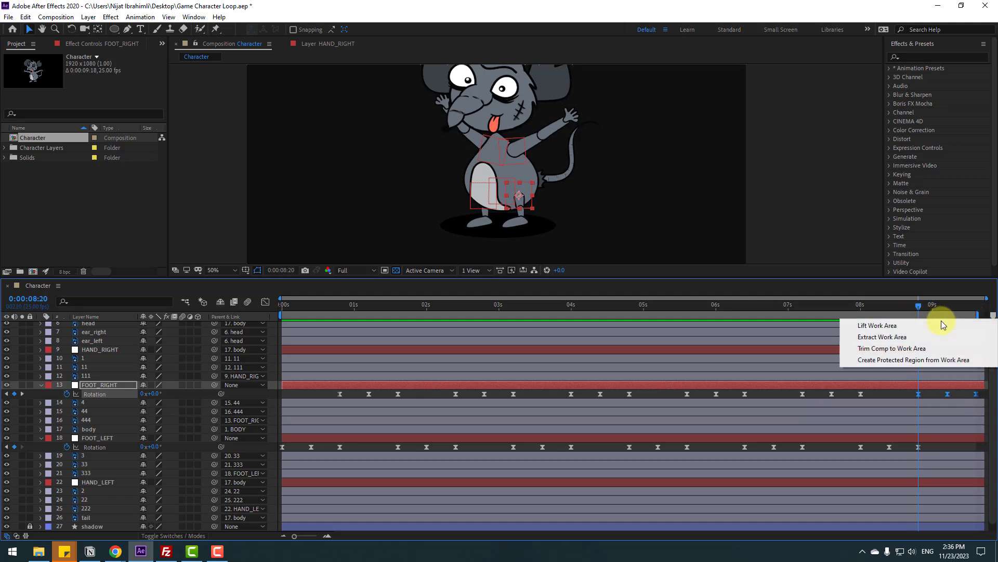
{"action": "left_click", "coordinate": [914, 348]}
{"action": "left_click", "coordinate": [230, 272]}
{"action": "left_click", "coordinate": [225, 292]}
{"action": "key", "text": "space"}
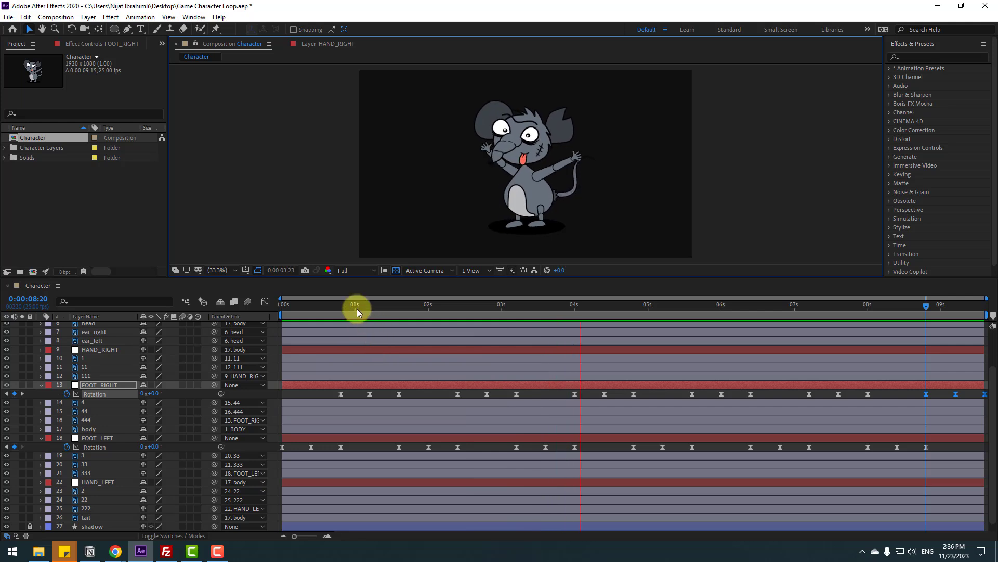
{"action": "key", "text": "space"}
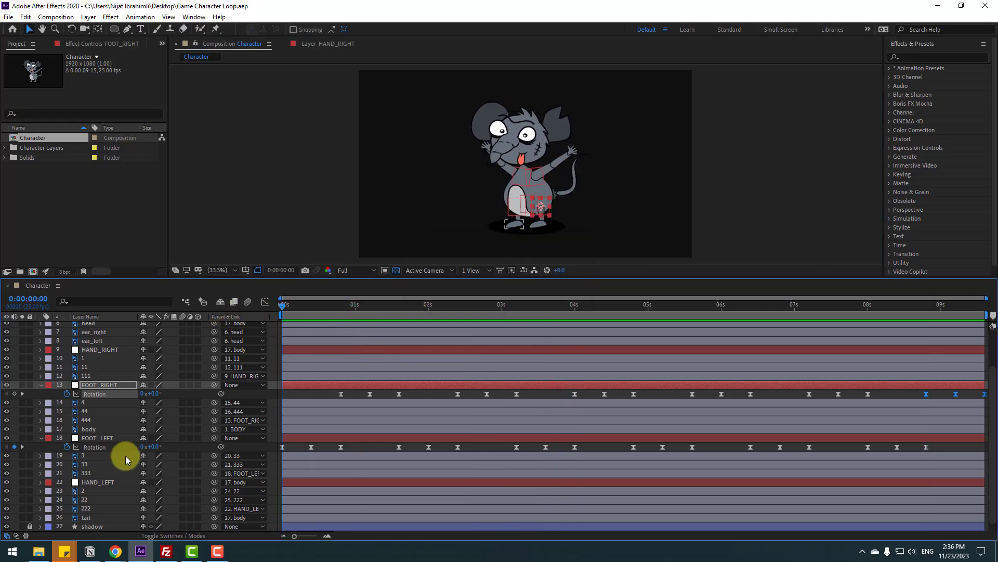
Keyframe the head layer's Rotation at 13° at 0:00:00:00, -13° at 0:00:00:10 and 13° again at 0:00:00:20.
{"action": "scroll", "coordinate": [102, 444], "scroll_direction": "up", "scroll_amount": 3}
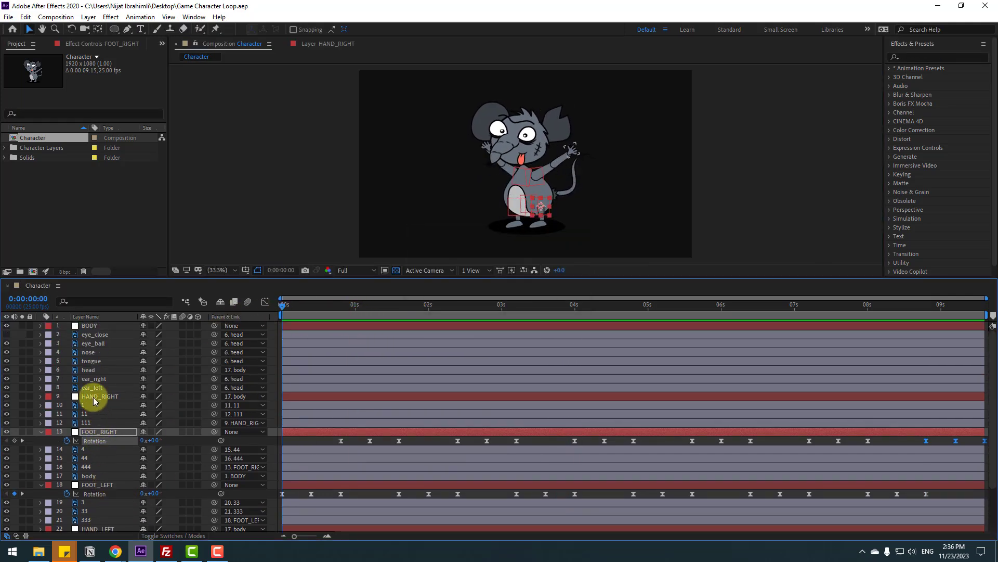
{"action": "left_click", "coordinate": [92, 370]}
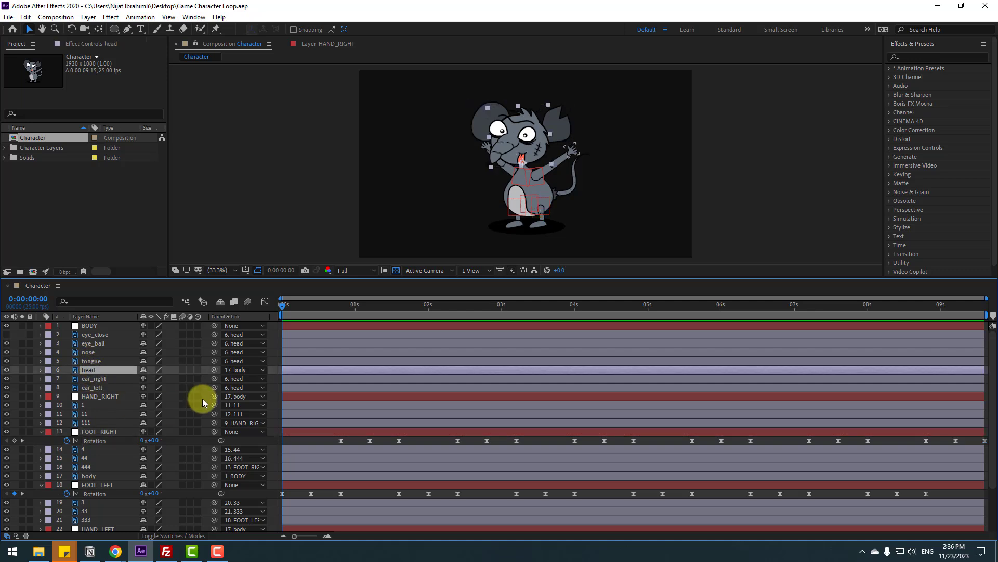
{"action": "key", "text": "r"}
{"action": "left_click", "coordinate": [66, 379]}
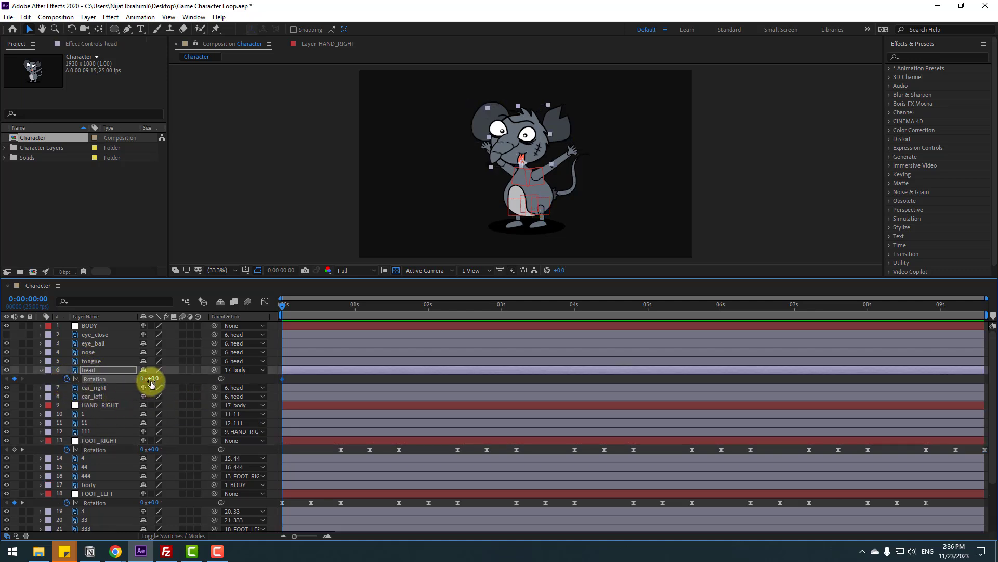
{"action": "left_click_drag", "start_coordinate": [288, 308], "coordinate": [230, 321]}
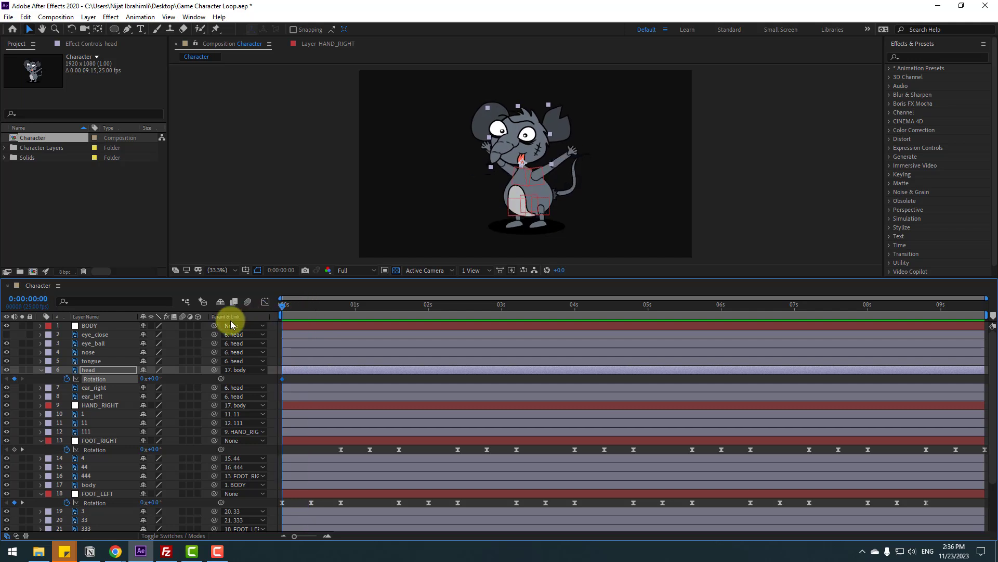
{"action": "mouse_move", "coordinate": [157, 379]}
{"action": "left_mouse_down"}
{"action": "mouse_move", "coordinate": [147, 383]}
{"action": "mouse_move", "coordinate": [156, 392]}
{"action": "left_mouse_up"}
{"action": "key", "text": "shift+Page_Down"}
{"action": "key", "text": "shift+Page_Down"}
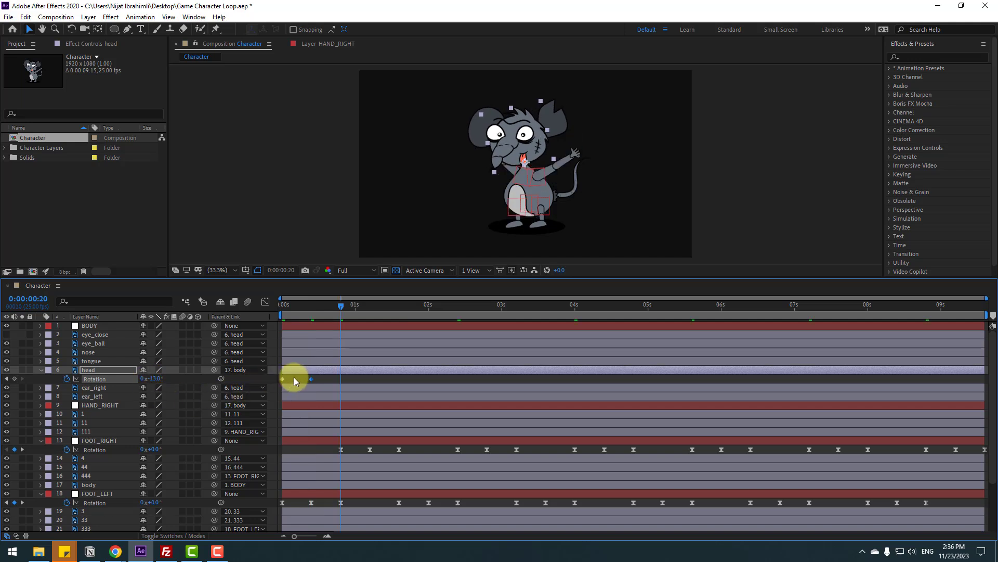
{"action": "key", "text": "ctrl+c"}
{"action": "key", "text": "ctrl+v"}
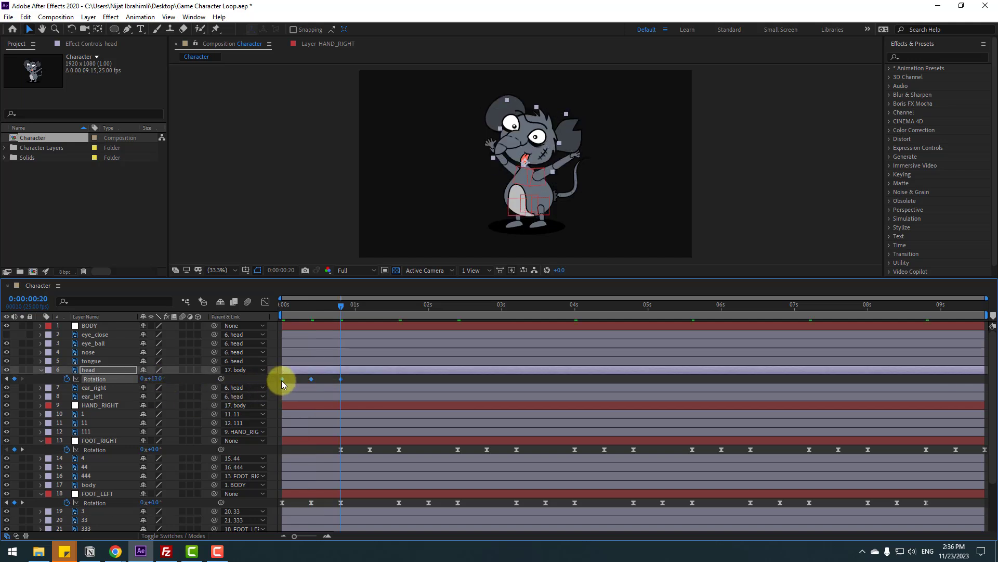
Apply Easy Ease to all three of the head layer's Rotation keyframes.
{"action": "right_click", "coordinate": [282, 379]}
{"action": "mouse_move", "coordinate": [338, 509]}
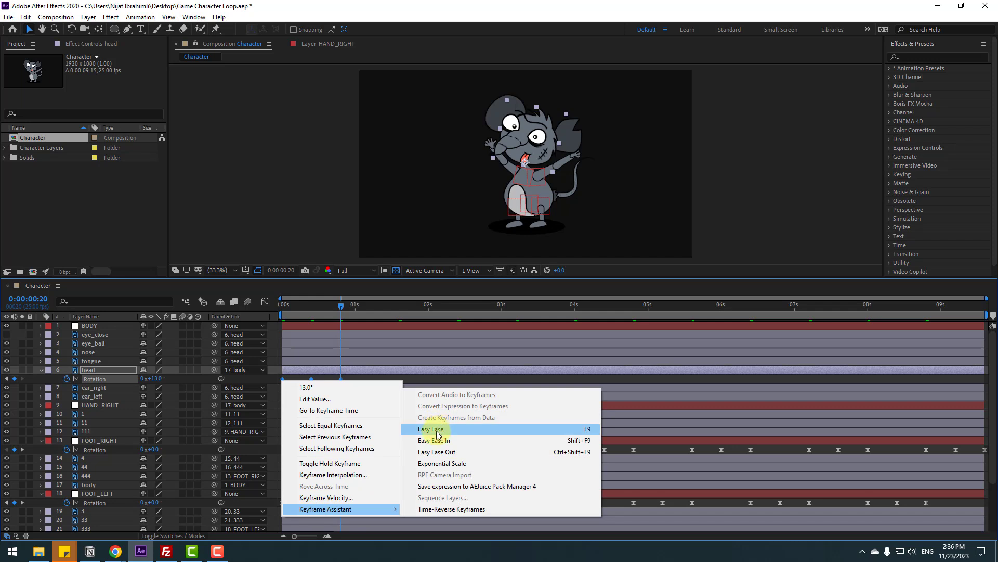
{"action": "left_click", "coordinate": [418, 420]}
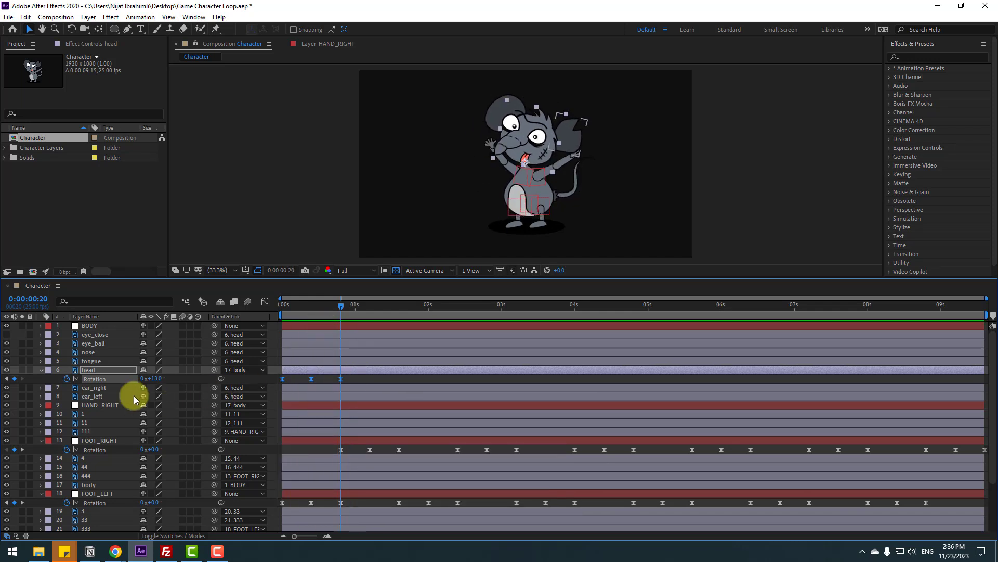
Add the expression loopOutDuration(type = "cycle", duration = 0) to the head layer's Rotation.
{"action": "left_click", "coordinate": [68, 379], "text": "alt"}
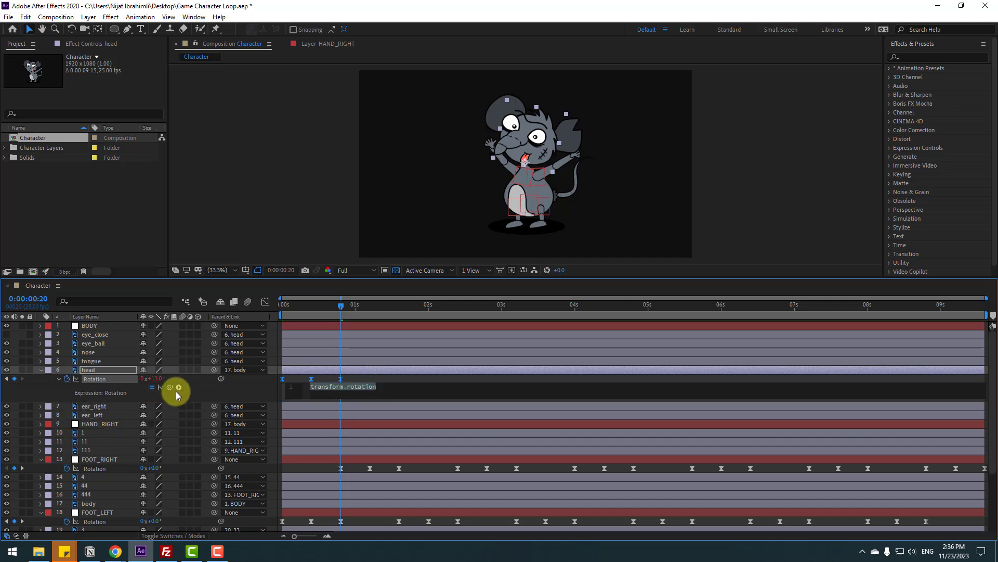
{"action": "left_click", "coordinate": [178, 387]}
{"action": "mouse_move", "coordinate": [265, 323]}
{"action": "left_click", "coordinate": [392, 232]}
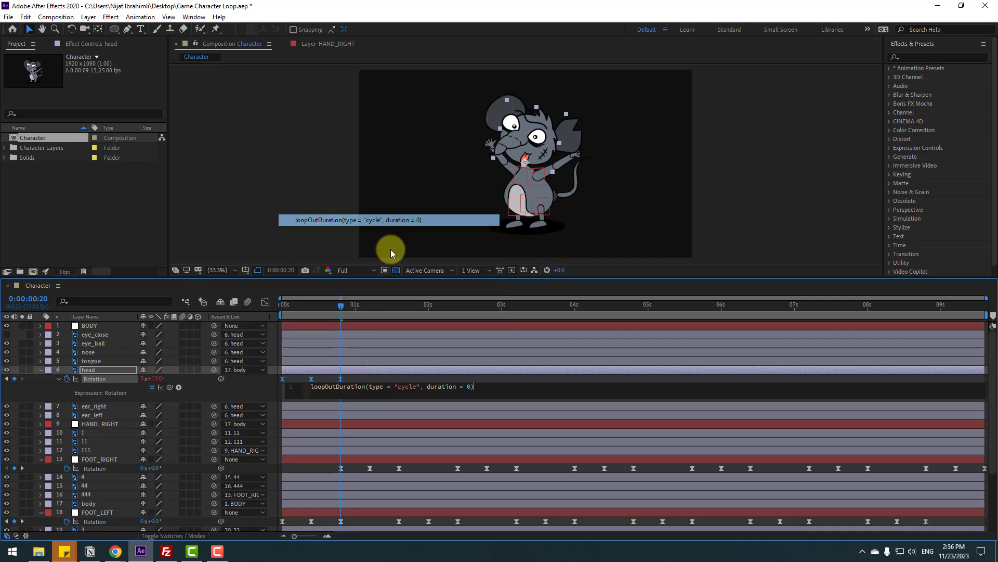
Delay the head's three Rotation keyframes so the first sits at about 0:00:00:04, and preview the timing.
{"action": "left_click_drag", "start_coordinate": [350, 379], "coordinate": [317, 392]}
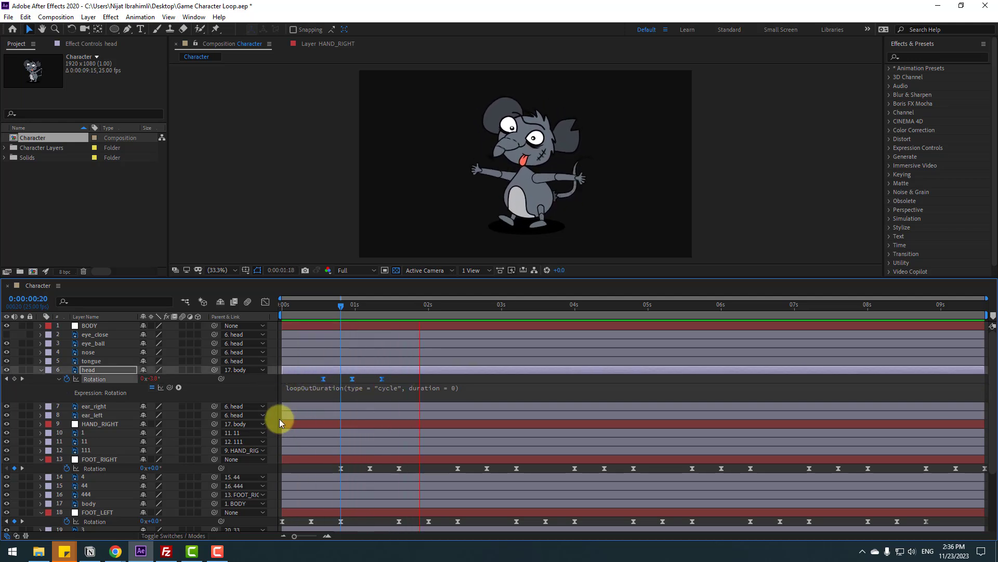
{"action": "key", "text": "space"}
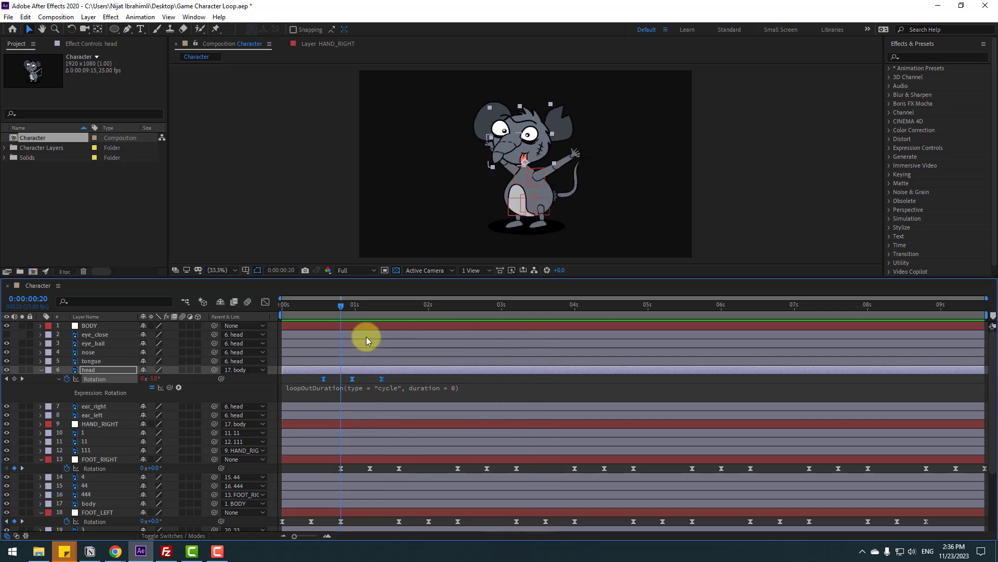
{"action": "key", "text": "Page_Down"}
{"action": "key", "text": "Page_Down"}
{"action": "left_click_drag", "start_coordinate": [322, 382], "coordinate": [296, 380]}
{"action": "key", "text": "space"}
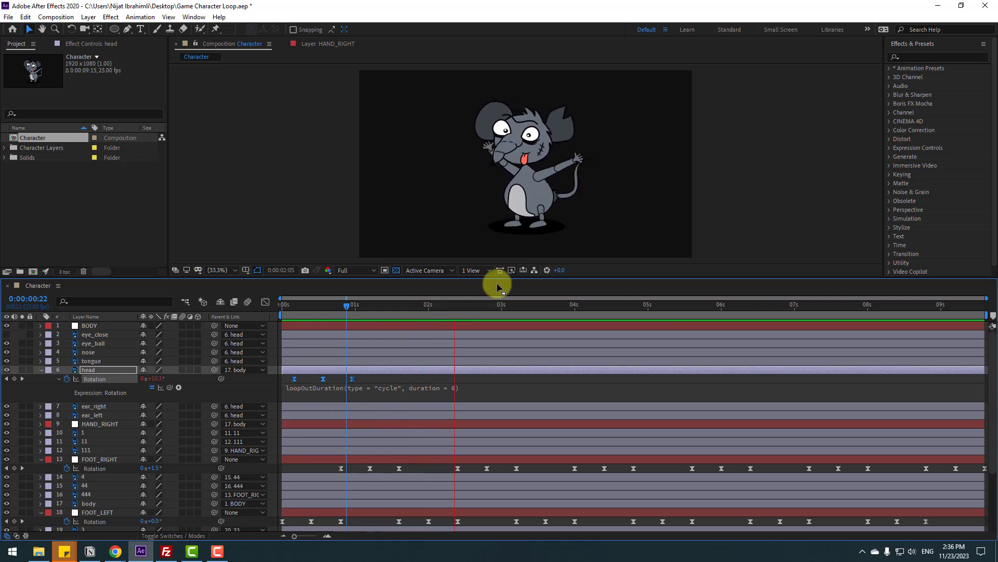
Review the looping character animation and save the project.
{"action": "scroll", "coordinate": [420, 226], "scroll_direction": "down", "scroll_amount": 2}
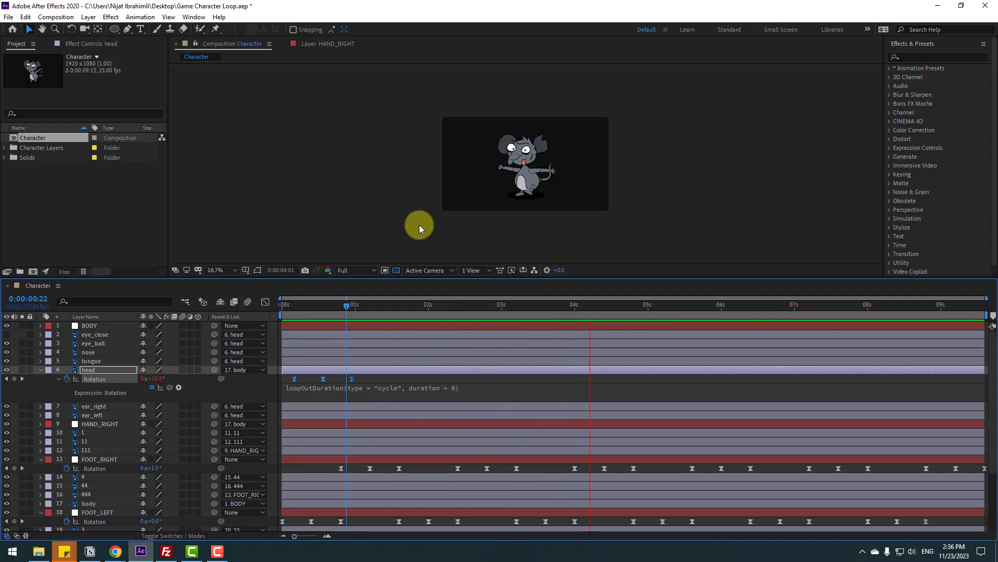
{"action": "scroll", "coordinate": [417, 229], "scroll_direction": "up", "scroll_amount": 2}
{"action": "left_click_drag", "start_coordinate": [333, 309], "coordinate": [300, 308]}
{"action": "key", "text": "ctrl+s"}
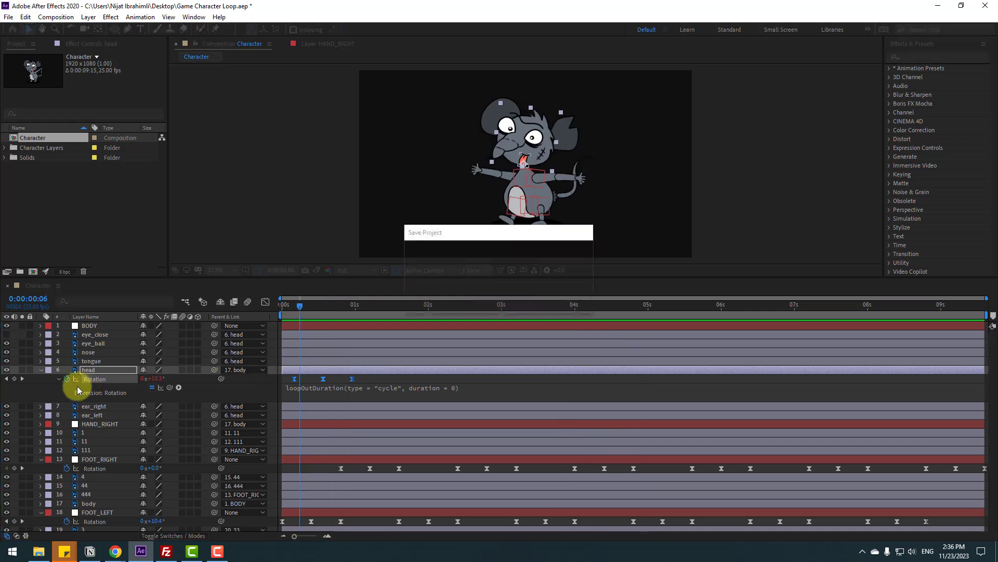
Move the tongue layer's anchor point up to where the tongue meets the mouth, and save the project.
{"action": "left_click", "coordinate": [41, 370]}
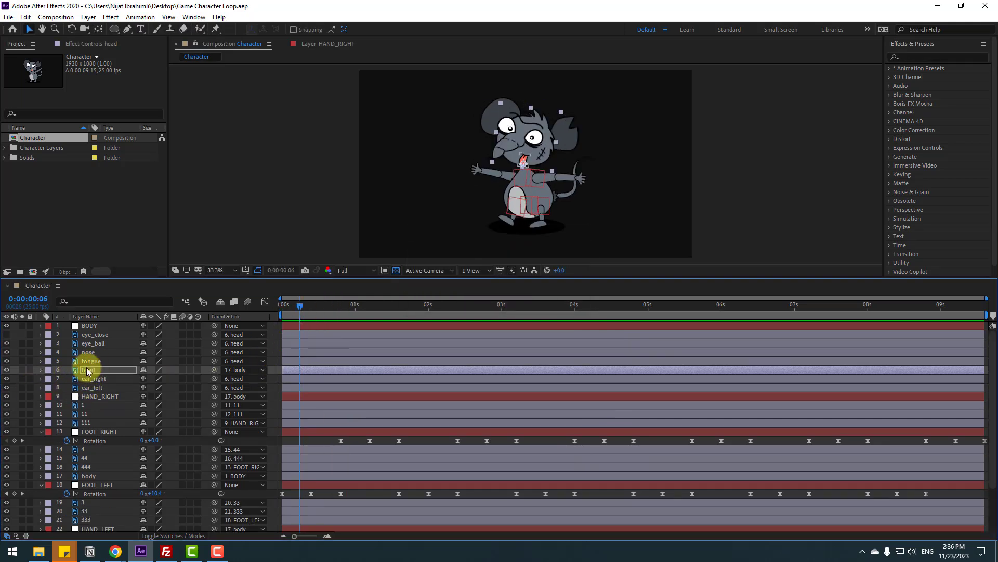
{"action": "left_click", "coordinate": [91, 361]}
{"action": "scroll", "coordinate": [519, 186], "scroll_direction": "up", "scroll_amount": 3}
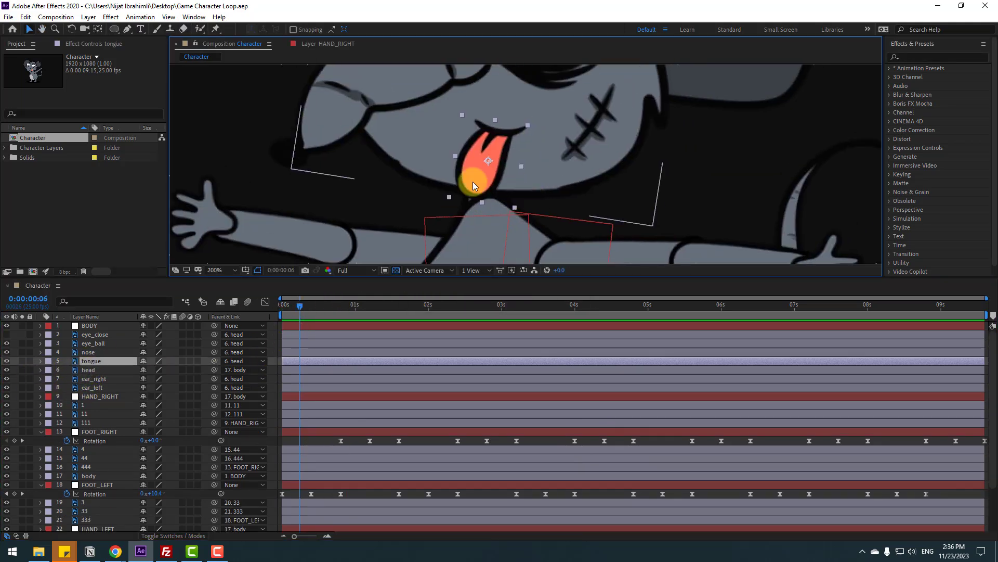
{"action": "key", "text": "y"}
{"action": "left_click_drag", "start_coordinate": [490, 165], "coordinate": [493, 147]}
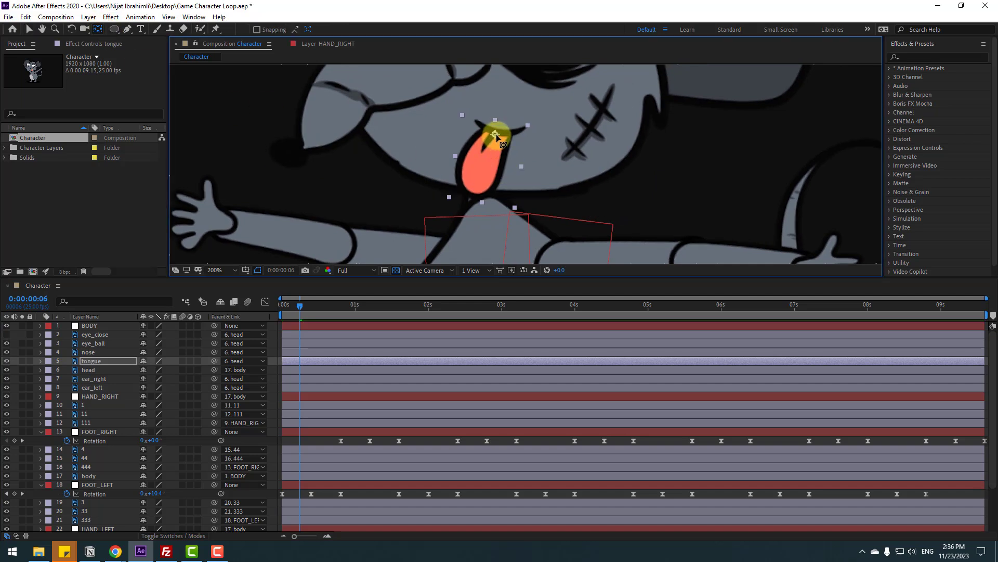
{"action": "left_click", "coordinate": [30, 30]}
{"action": "key", "text": "ctrl+s"}
Keyframe the tongue layer's Rotation at 21° on 0:00:00:00, -4° on 0:00:00:10 and 21° again on 0:00:00:20.
{"action": "left_click_drag", "start_coordinate": [301, 307], "coordinate": [263, 304]}
{"action": "key", "text": "r"}
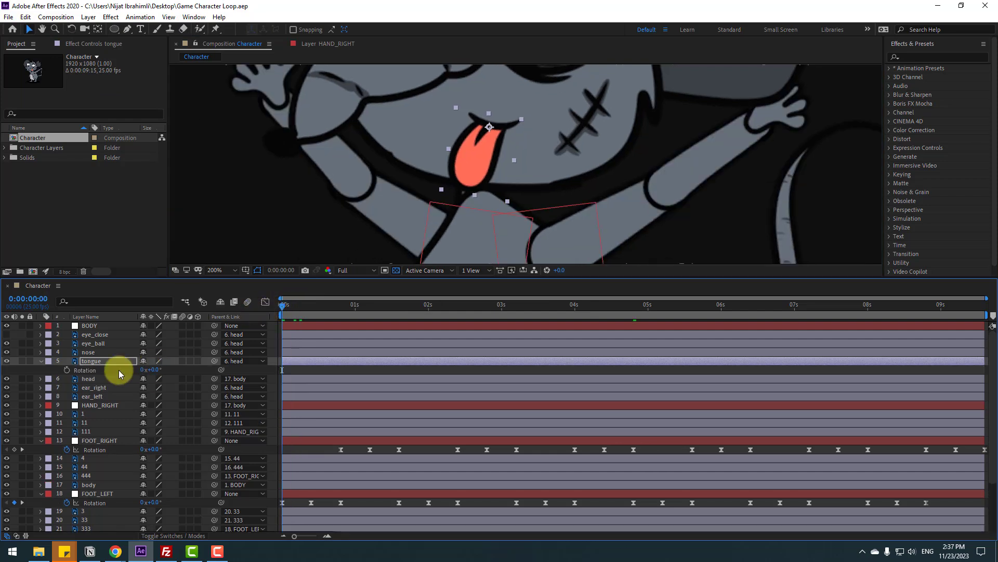
{"action": "left_click", "coordinate": [67, 370]}
{"action": "mouse_move", "coordinate": [153, 373]}
{"action": "left_mouse_down"}
{"action": "mouse_move", "coordinate": [162, 370]}
{"action": "mouse_move", "coordinate": [145, 379]}
{"action": "left_mouse_up"}
{"action": "key", "text": "shift+Page_Down"}
{"action": "key", "text": "shift+Page_Down"}
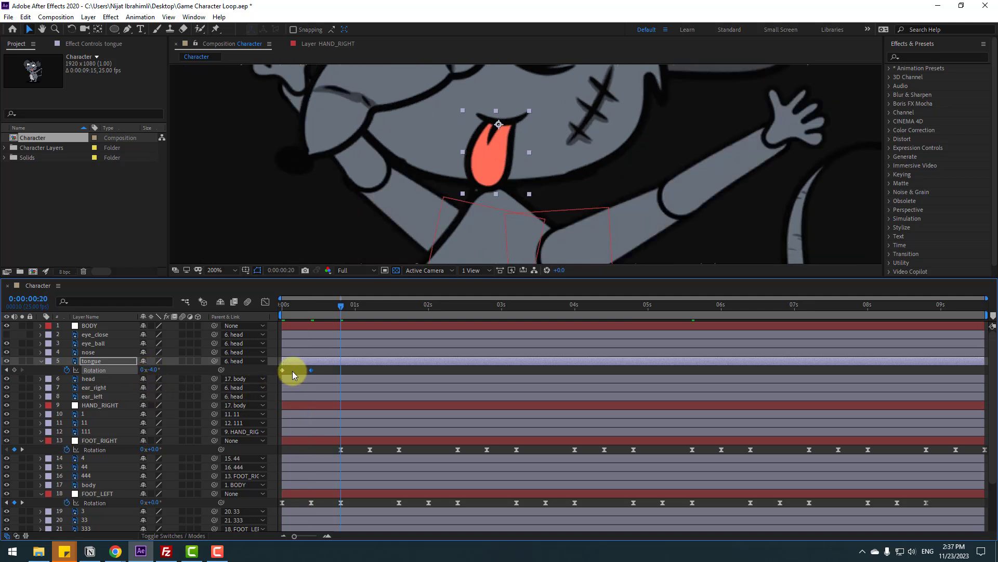
{"action": "left_click_drag", "start_coordinate": [293, 371], "coordinate": [260, 385]}
{"action": "key", "text": "ctrl+c"}
{"action": "key", "text": "ctrl+v"}
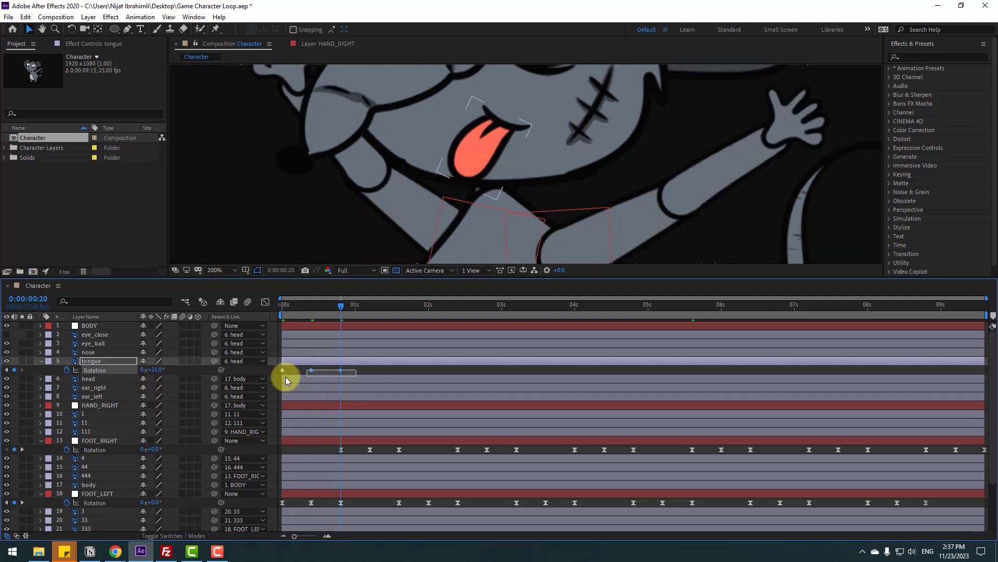
Apply Easy Ease to all three of the tongue layer's Rotation keyframes.
{"action": "right_click", "coordinate": [283, 370]}
{"action": "mouse_move", "coordinate": [343, 499]}
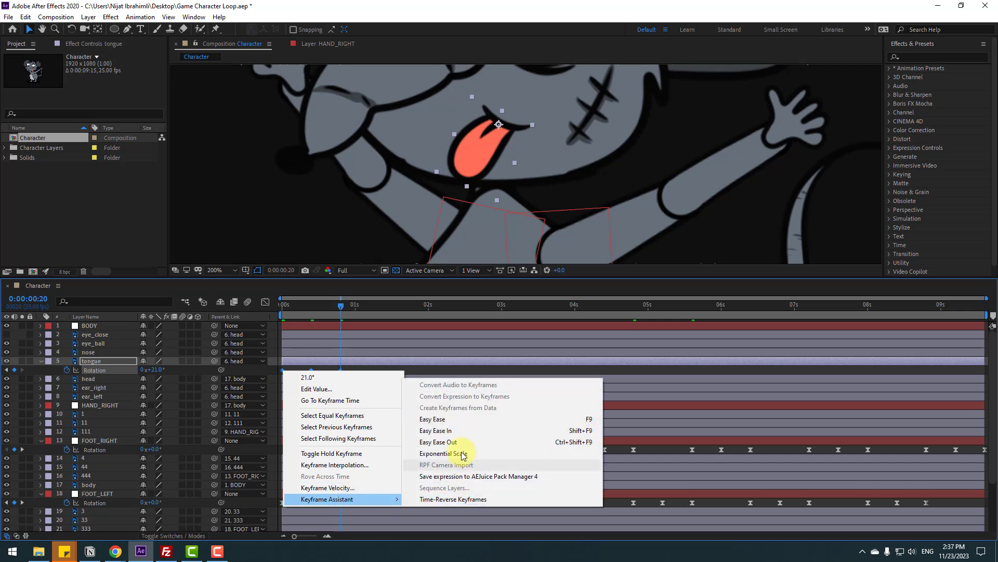
{"action": "left_click", "coordinate": [443, 423]}
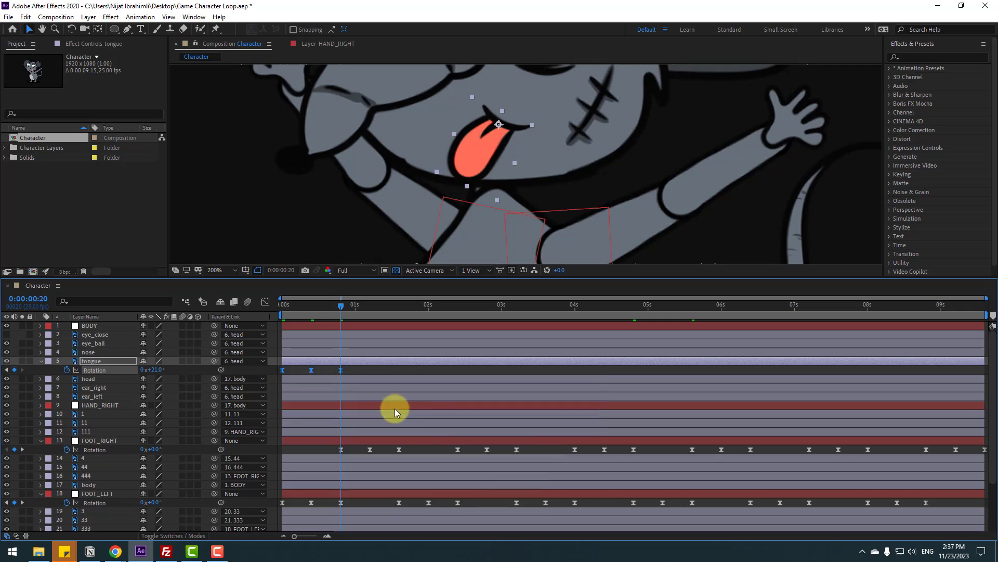
Add the expression loopOutDuration(type = "cycle", duration = 0) to the tongue layer's Rotation and preview the animation.
{"action": "left_click", "coordinate": [70, 371], "text": "alt"}
{"action": "left_click", "coordinate": [179, 378]}
{"action": "mouse_move", "coordinate": [250, 319]}
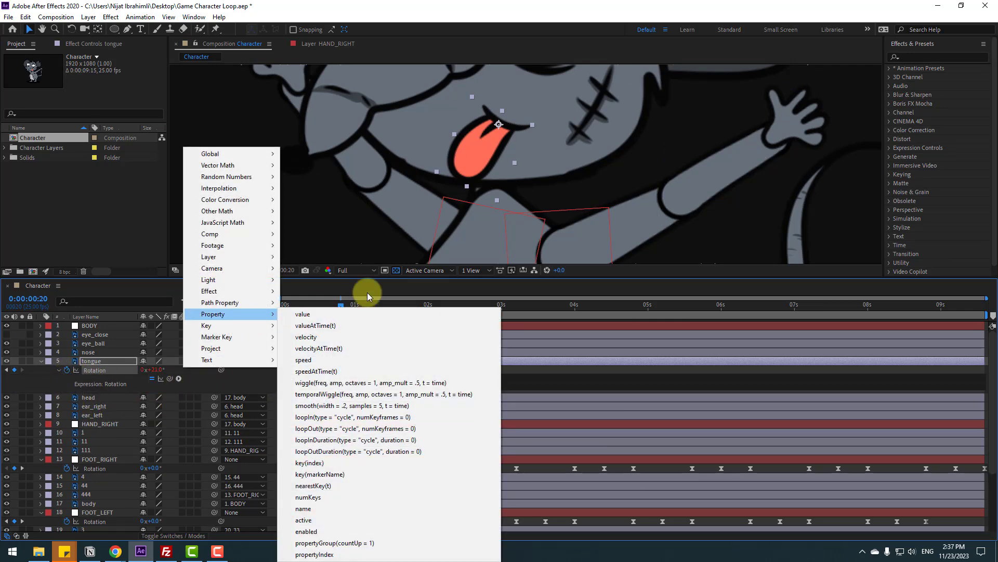
{"action": "left_click", "coordinate": [375, 450]}
{"action": "left_click", "coordinate": [362, 196]}
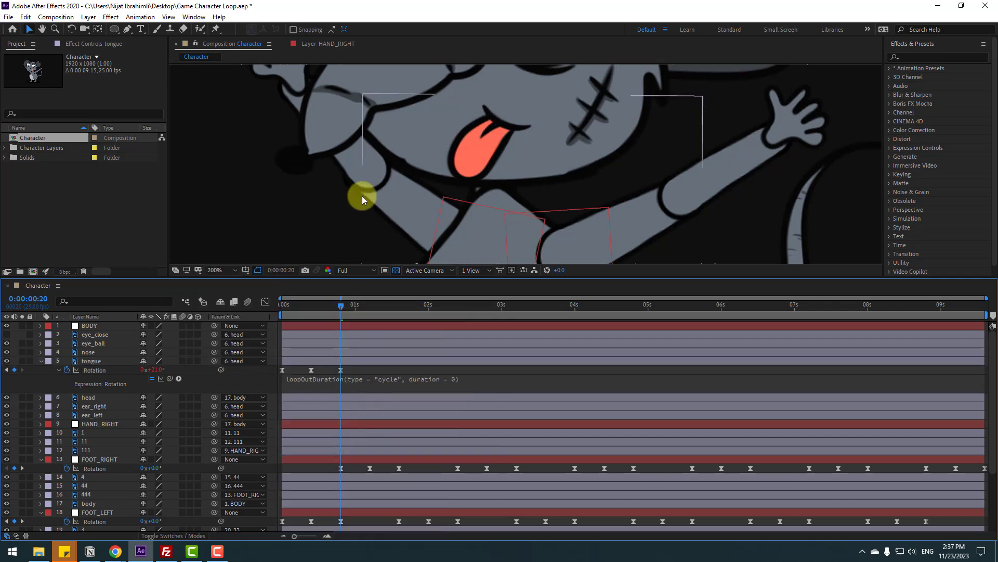
{"action": "scroll", "coordinate": [343, 197], "scroll_direction": "down", "scroll_amount": 4}
{"action": "key", "text": "space"}
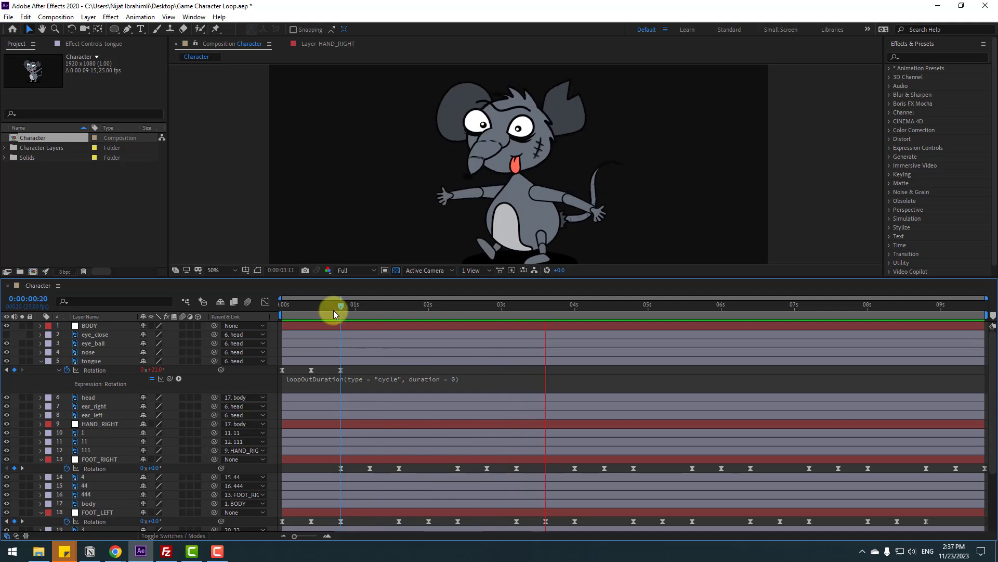
{"action": "key", "text": "space"}
Keyframe the tongue layer's Scale at 100, 100% on 0:00:00:00, 100, 65% on 0:00:00:10 and 100, 100% on 0:00:00:20.
{"action": "left_click", "coordinate": [104, 363]}
{"action": "scroll", "coordinate": [514, 189], "scroll_direction": "up", "scroll_amount": 2}
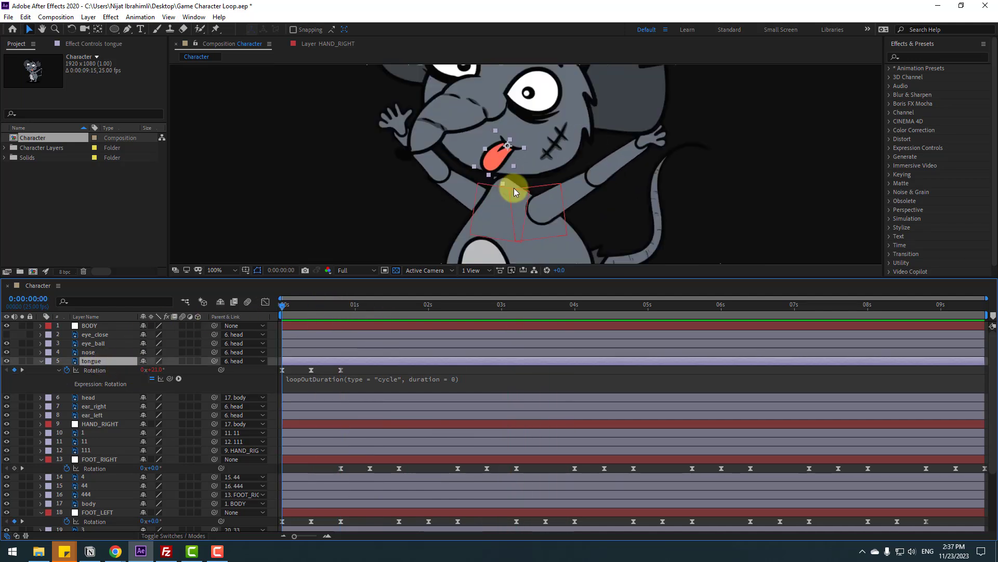
{"action": "key", "text": "shift+s"}
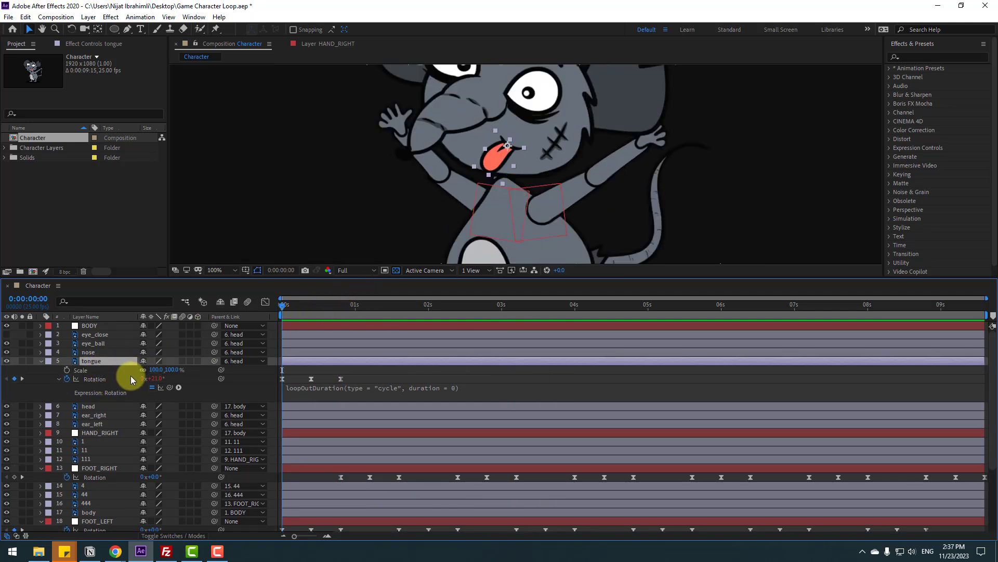
{"action": "left_click", "coordinate": [67, 370]}
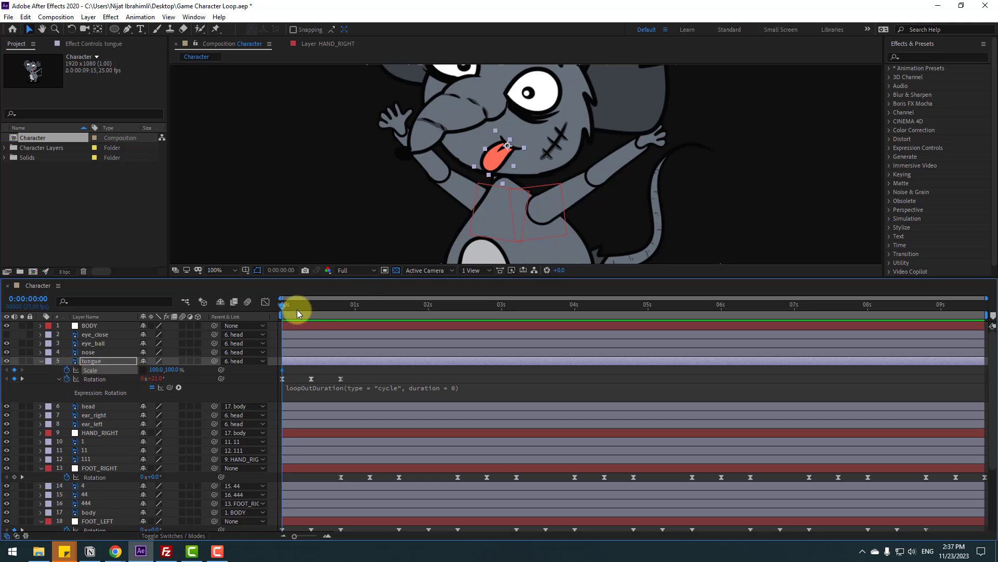
{"action": "left_click_drag", "start_coordinate": [297, 310], "coordinate": [310, 308]}
{"action": "left_click_drag", "start_coordinate": [165, 369], "coordinate": [163, 370]}
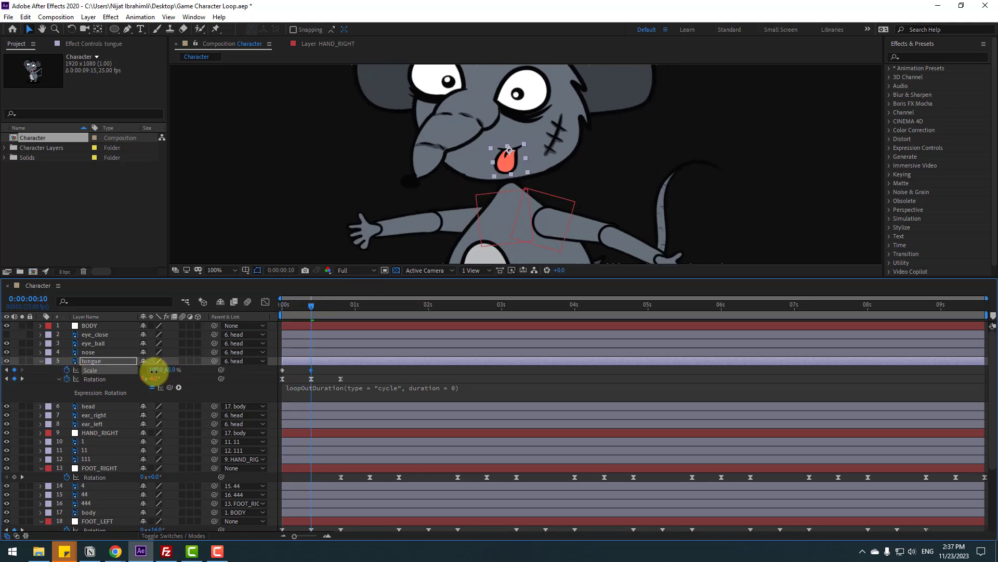
{"action": "left_click_drag", "start_coordinate": [328, 306], "coordinate": [339, 308]}
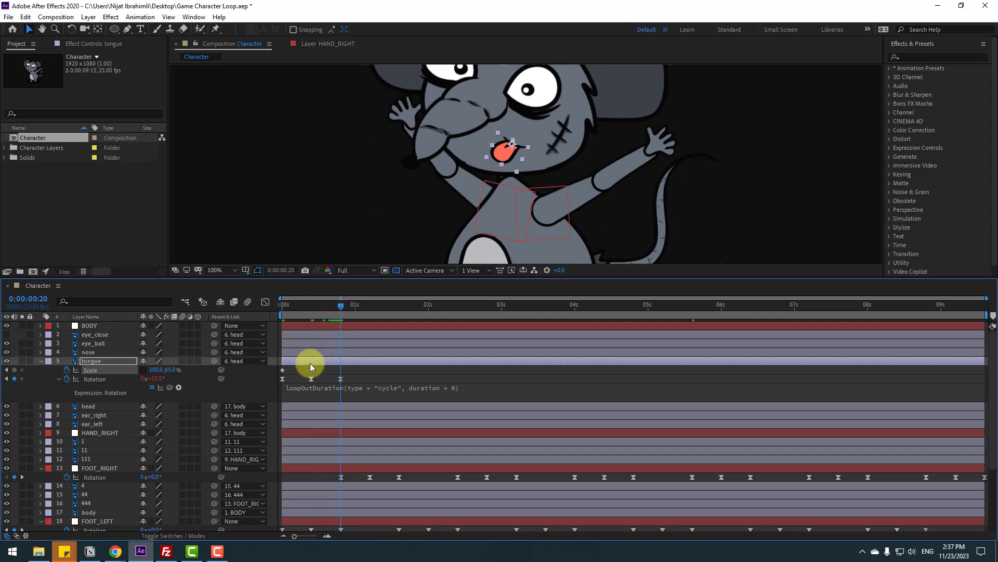
{"action": "left_click_drag", "start_coordinate": [288, 371], "coordinate": [280, 374]}
{"action": "key", "text": "ctrl+c"}
{"action": "key", "text": "ctrl+v"}
Apply Easy Ease to the tongue's three Scale keyframes and delay them by about three frames.
{"action": "left_click_drag", "start_coordinate": [354, 367], "coordinate": [278, 371]}
{"action": "right_click", "coordinate": [280, 370]}
{"action": "mouse_move", "coordinate": [350, 498]}
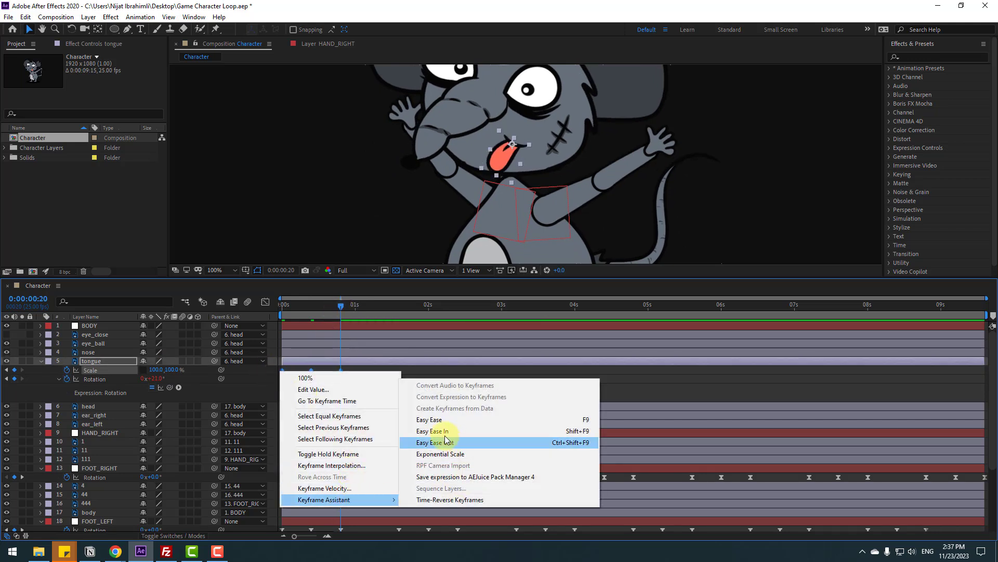
{"action": "left_click", "coordinate": [439, 419]}
{"action": "left_click_drag", "start_coordinate": [340, 370], "coordinate": [349, 370]}
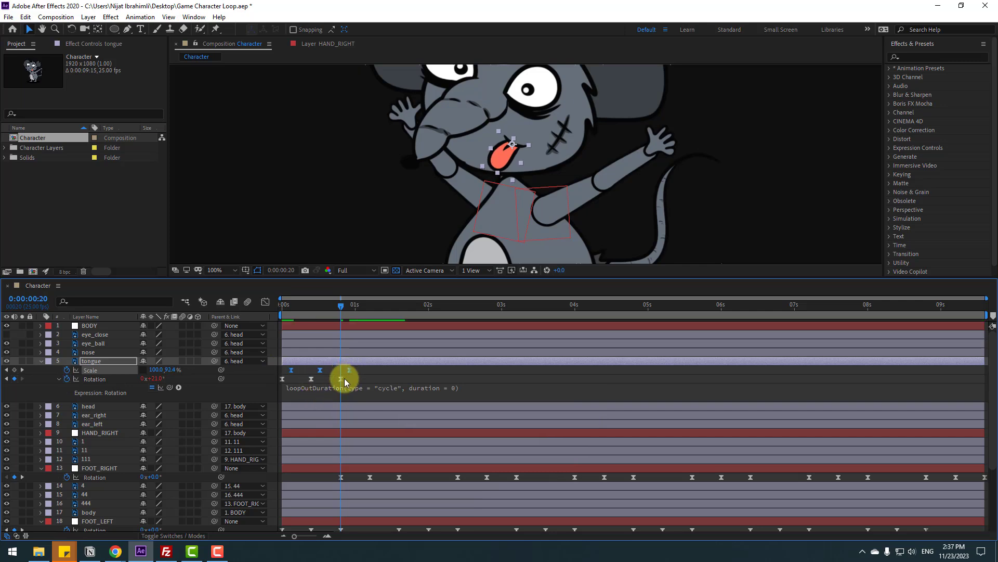
Add the expression loopOutDuration(type = "cycle", duration = 0) to the tongue layer's Scale.
{"action": "left_click", "coordinate": [67, 370], "text": "alt"}
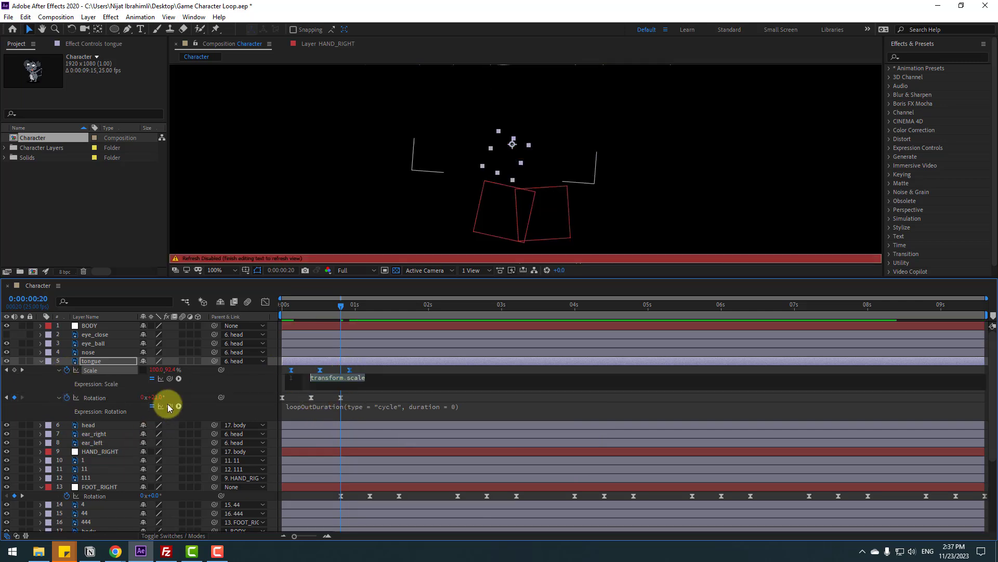
{"action": "left_click", "coordinate": [179, 378]}
{"action": "mouse_move", "coordinate": [261, 319]}
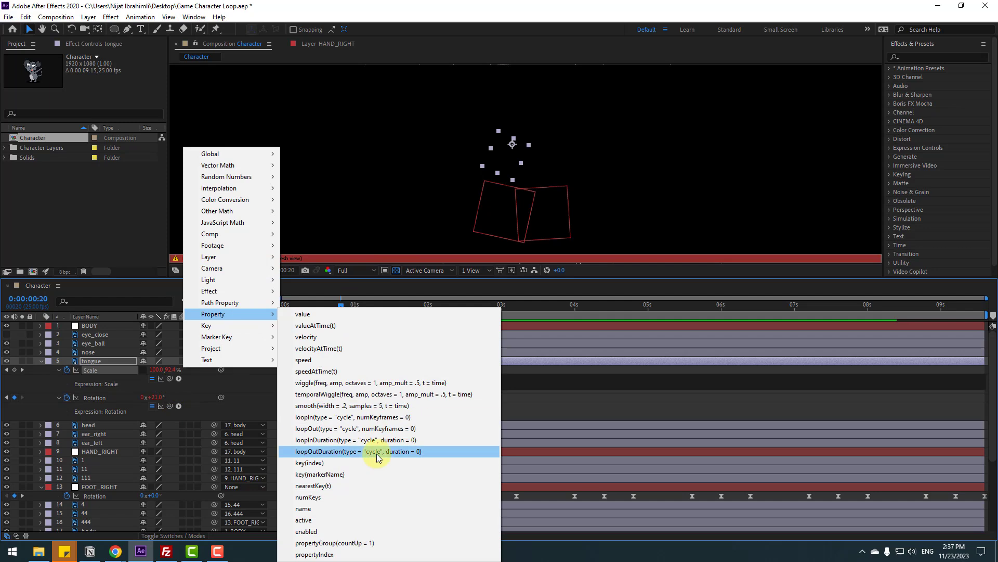
{"action": "left_click", "coordinate": [376, 453]}
Preview the full character with the tongue animation, save the project, and collapse the tongue layer.
{"action": "key", "text": "space"}
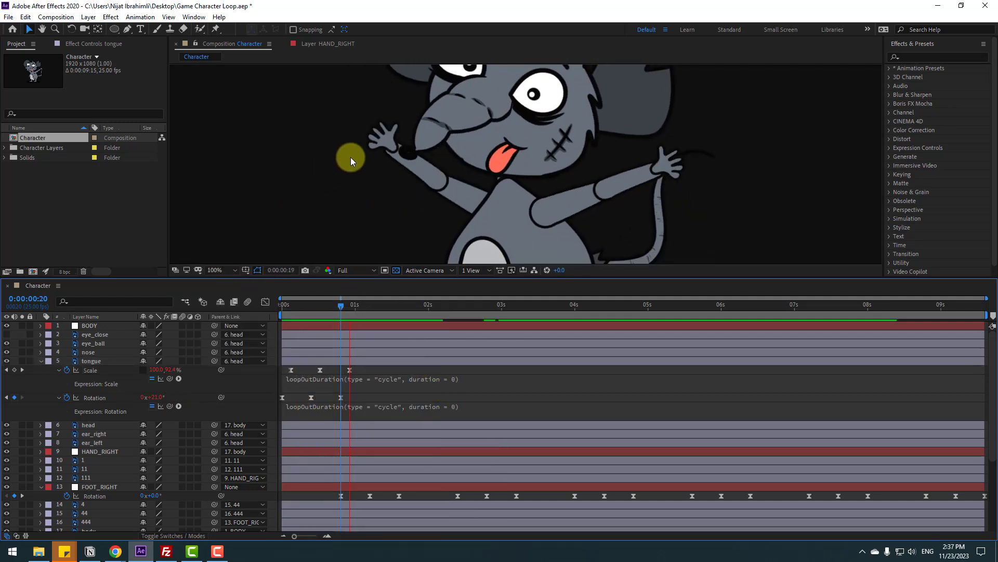
{"action": "scroll", "coordinate": [359, 155], "scroll_direction": "down", "scroll_amount": 2}
{"action": "scroll", "coordinate": [343, 166], "scroll_direction": "down", "scroll_amount": 2}
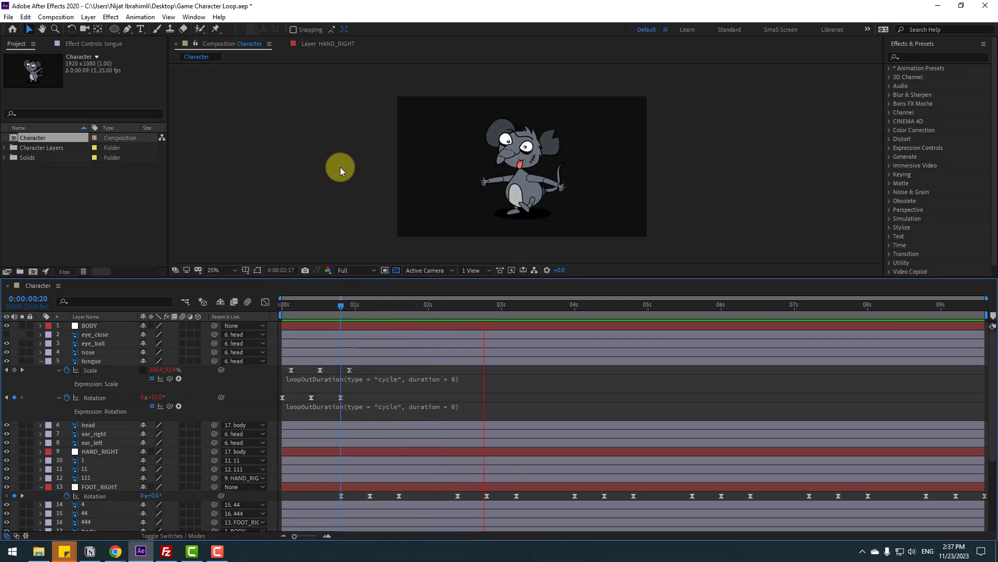
{"action": "left_click", "coordinate": [282, 306]}
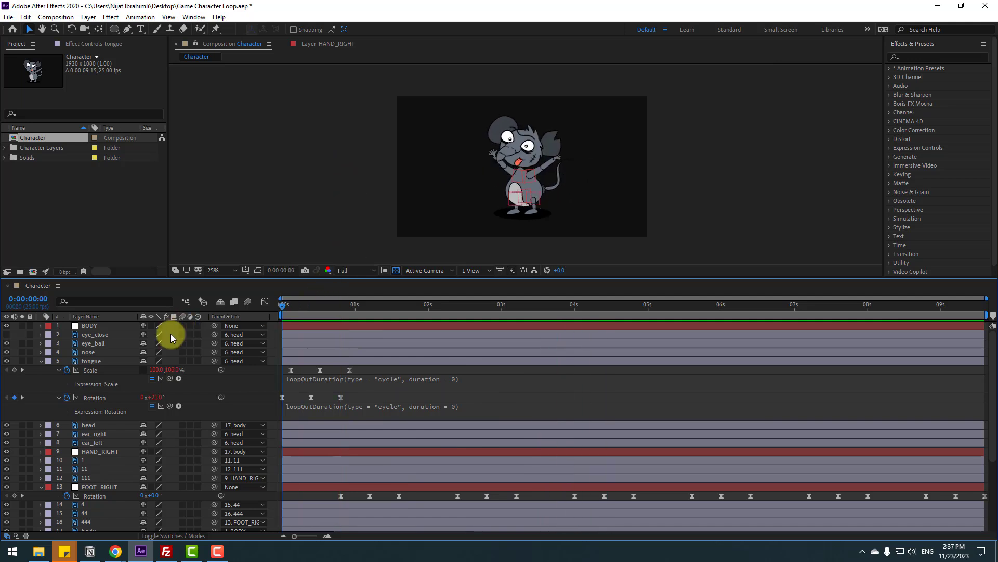
{"action": "key", "text": "ctrl+s"}
{"action": "left_click", "coordinate": [41, 361]}
Keyframe the tail layer's Rotation at 0° on 0:00:00:00, 27° on 0:00:00:10 and 0° on 0:00:00:20.
{"action": "scroll", "coordinate": [148, 456], "scroll_direction": "down", "scroll_amount": 2}
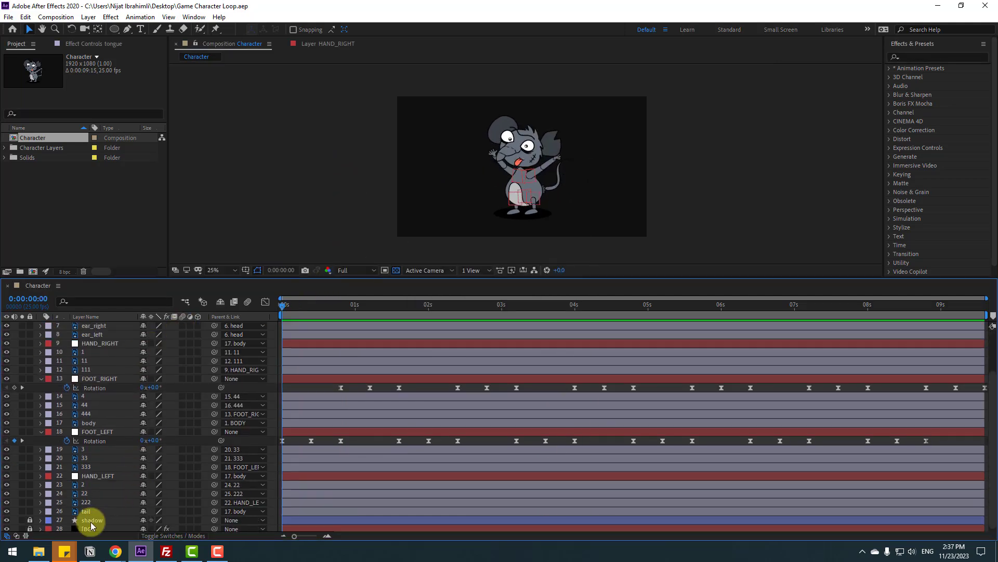
{"action": "left_click", "coordinate": [91, 511]}
{"action": "key", "text": "r"}
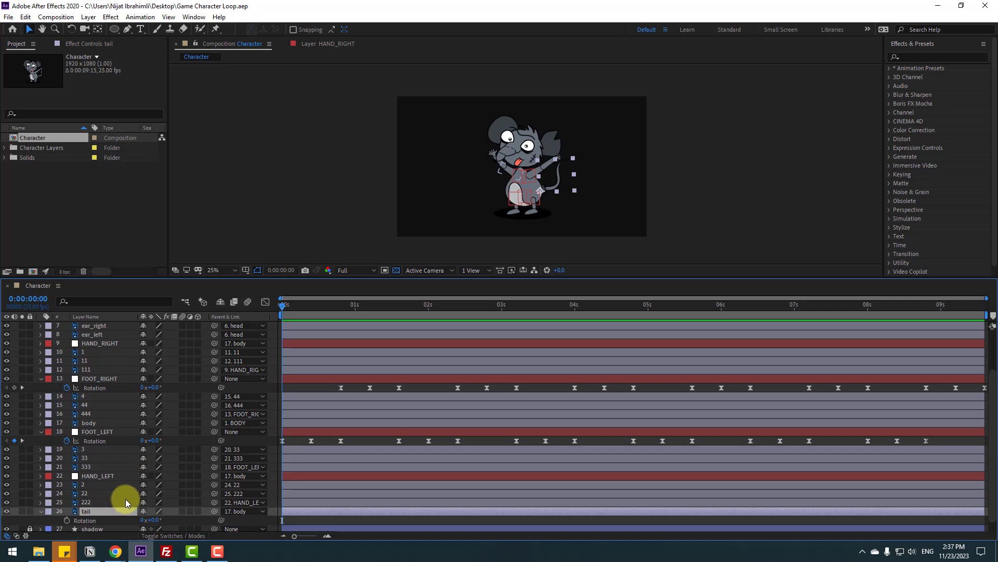
{"action": "key", "text": "Return"}
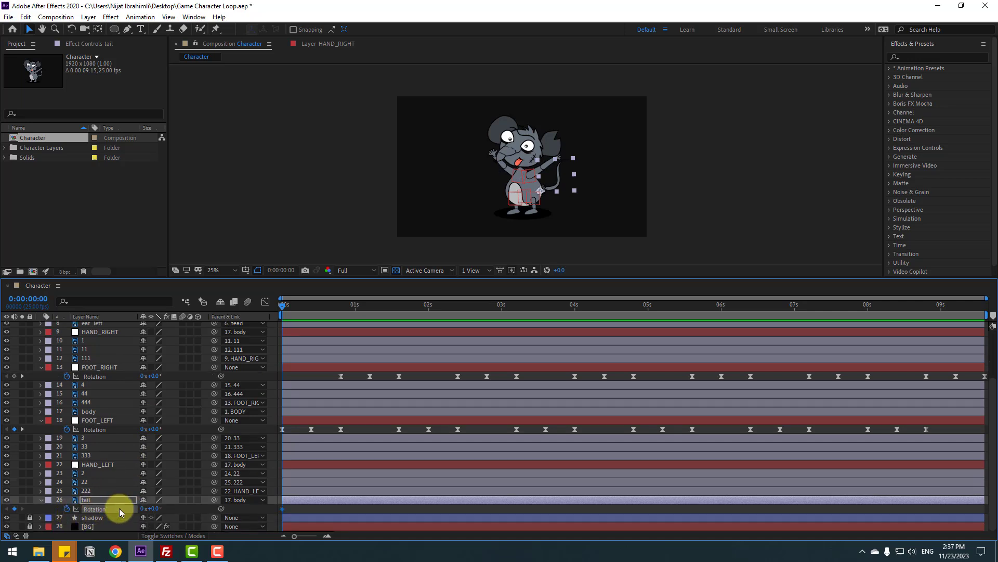
{"action": "key", "text": "shift+Page_Down"}
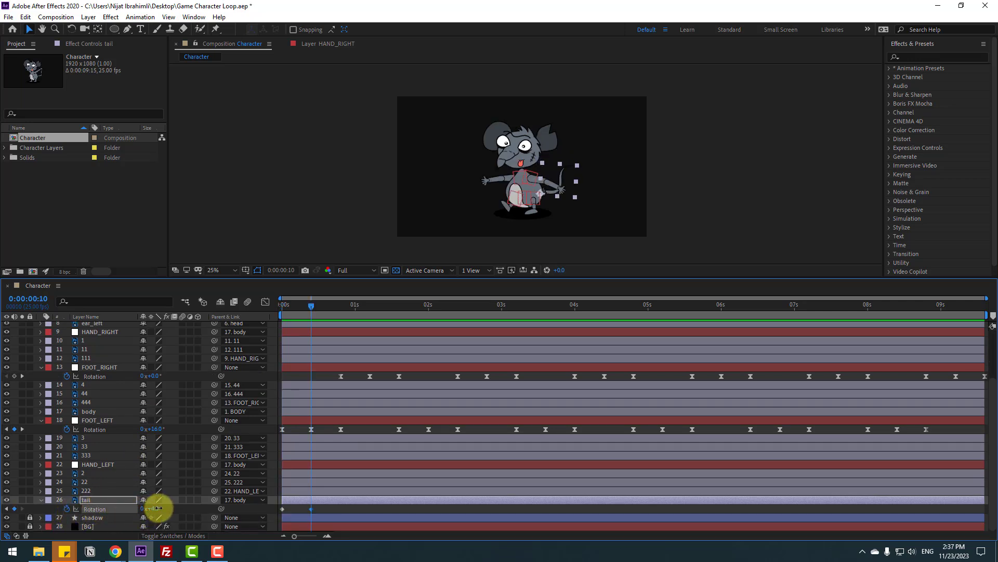
{"action": "left_click_drag", "start_coordinate": [158, 508], "coordinate": [168, 509]}
{"action": "key", "text": "shift+Page_Down"}
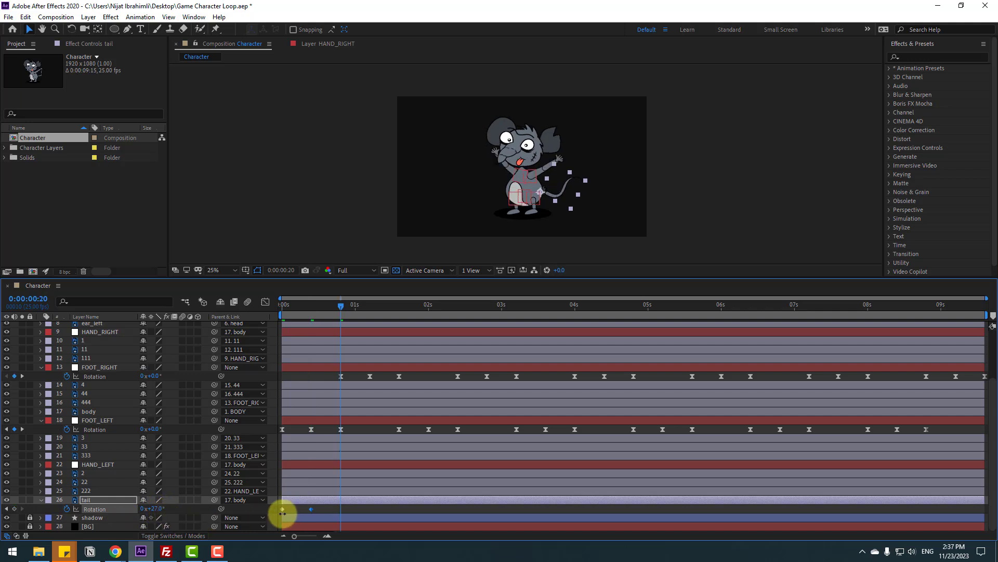
{"action": "key", "text": "ctrl+v"}
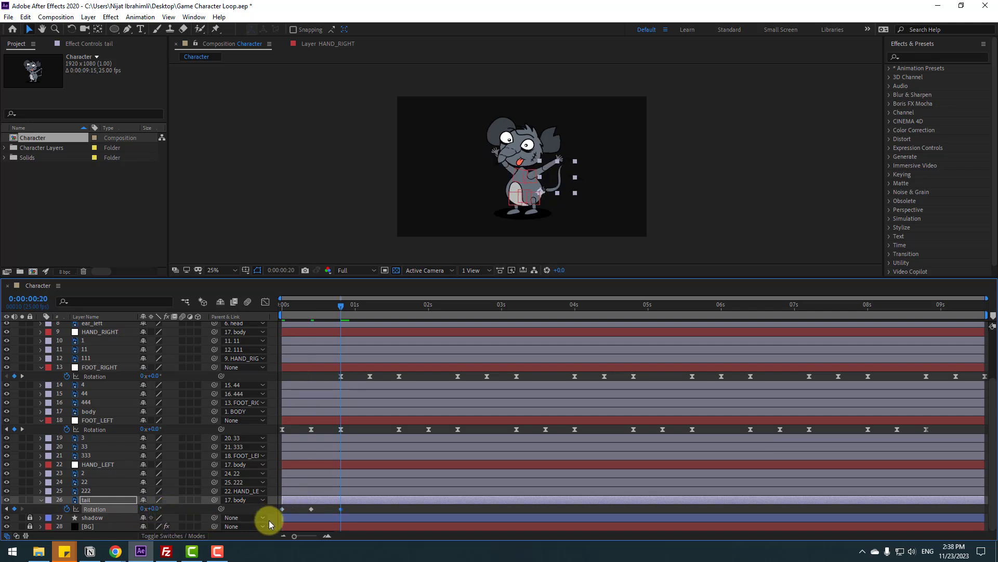
Set the tail layer's Rotation to -12° on both its last and first keyframes.
{"action": "left_click_drag", "start_coordinate": [155, 513], "coordinate": [275, 521]}
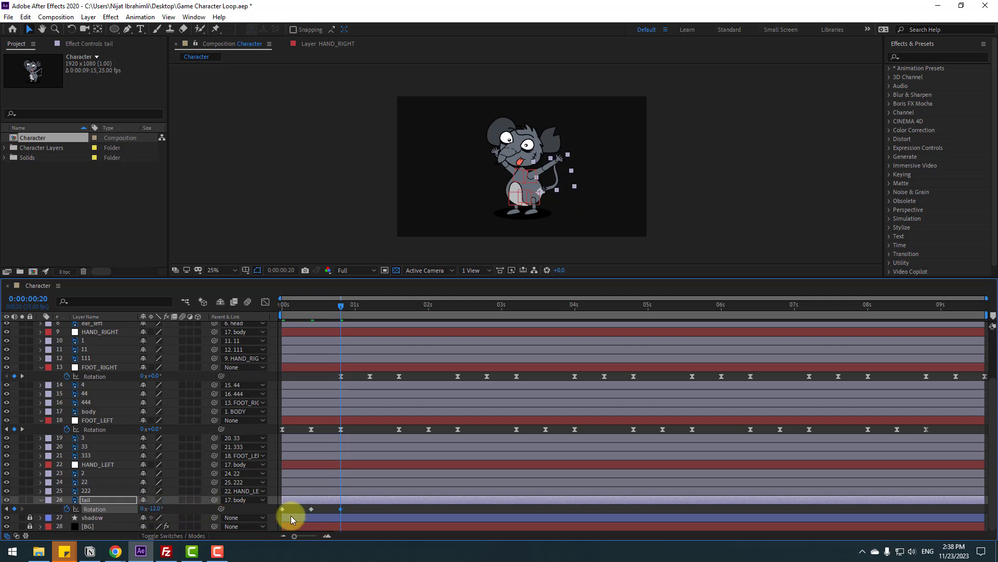
{"action": "key", "text": "Home"}
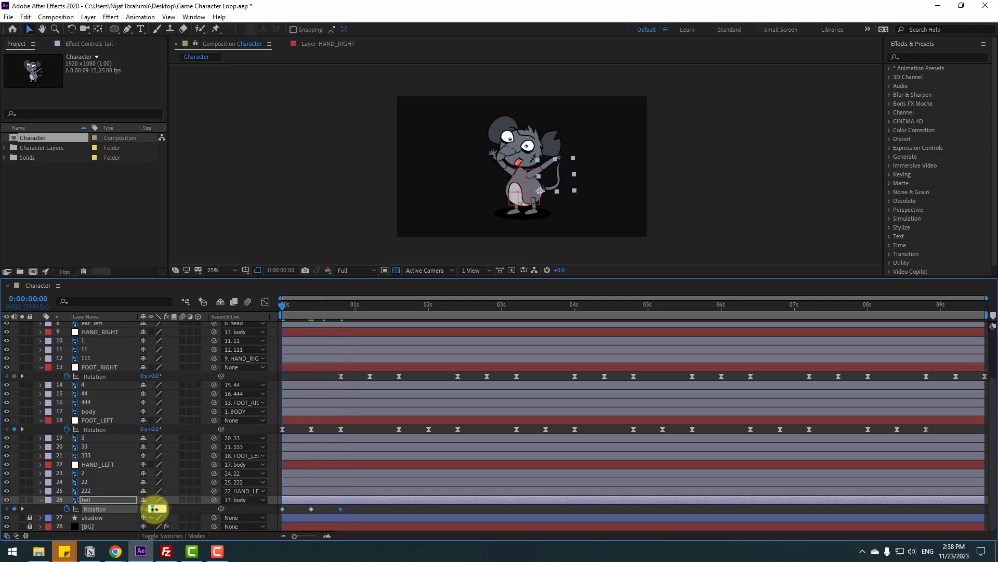
{"action": "left_click_drag", "start_coordinate": [155, 508], "coordinate": [376, 553]}
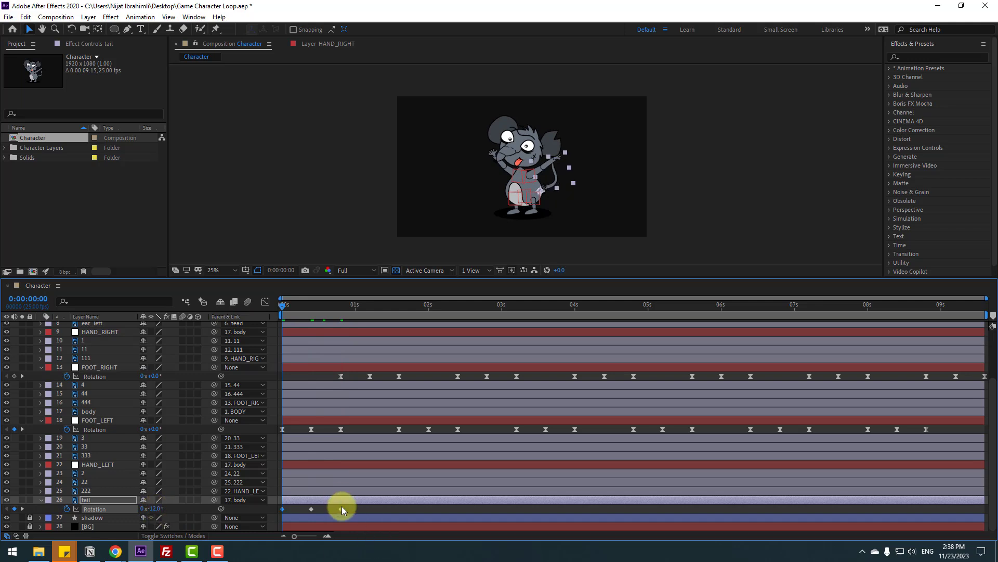
Apply Easy Ease to all three of the tail layer's Rotation keyframes.
{"action": "left_click_drag", "start_coordinate": [276, 512], "coordinate": [281, 509]}
{"action": "right_click", "coordinate": [280, 509]}
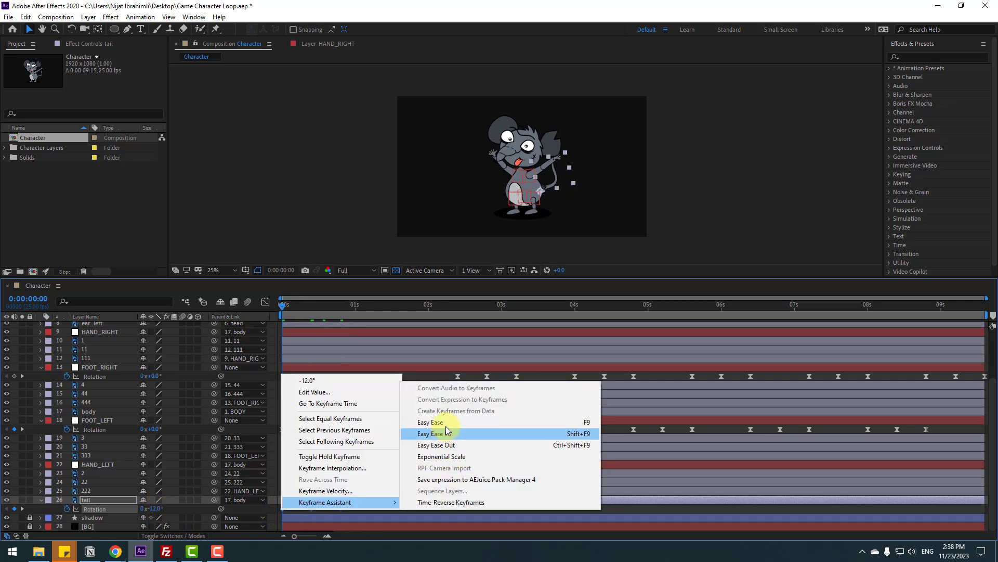
{"action": "left_click", "coordinate": [432, 422]}
Loop the tail layer's Rotation with the expression loopOutDuration(type = "cycle", duration = 0) and preview the animation.
{"action": "left_click", "coordinate": [66, 508], "text": "alt"}
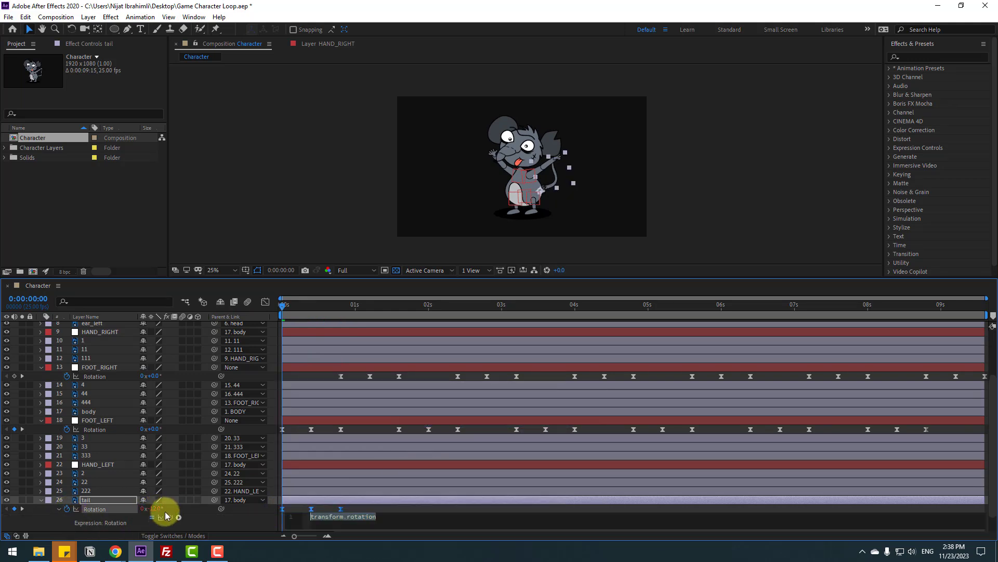
{"action": "left_click", "coordinate": [178, 517]}
{"action": "mouse_move", "coordinate": [257, 455]}
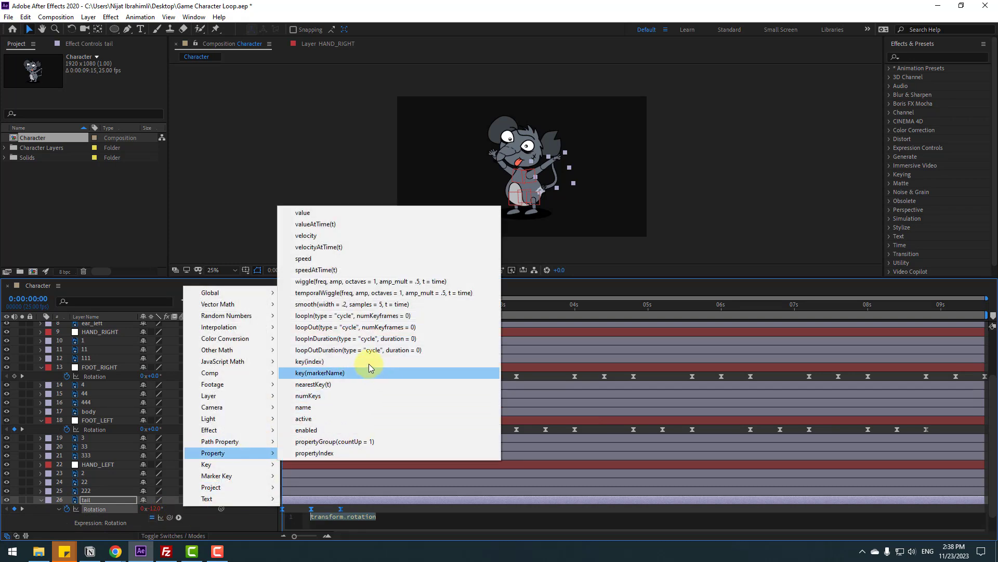
{"action": "left_click", "coordinate": [364, 350]}
{"action": "left_click", "coordinate": [325, 509]}
{"action": "key", "text": "space"}
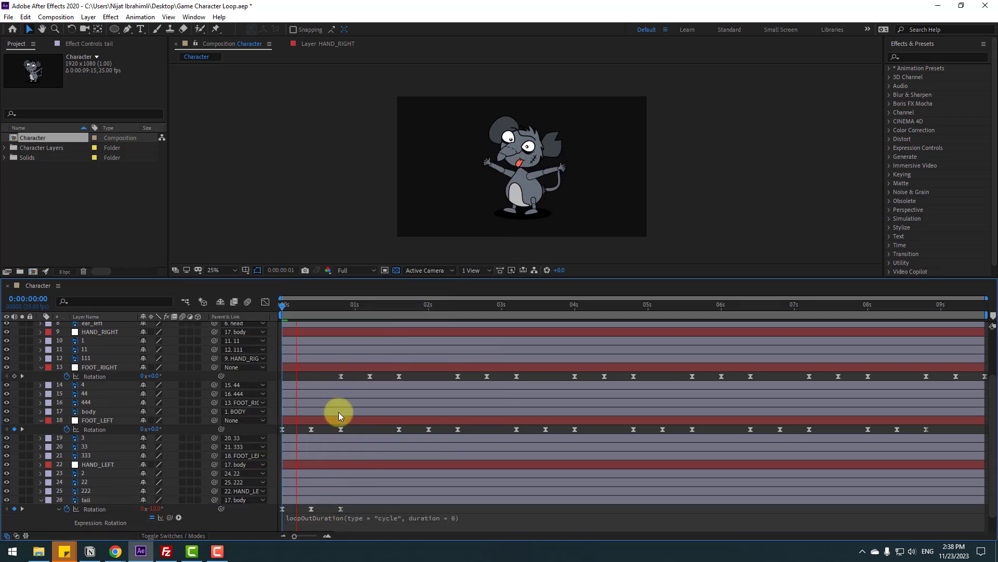
Offset the tail layer's three Rotation keyframes about three frames later, preview the motion and save the project.
{"action": "left_click", "coordinate": [314, 304]}
{"action": "left_click", "coordinate": [280, 513]}
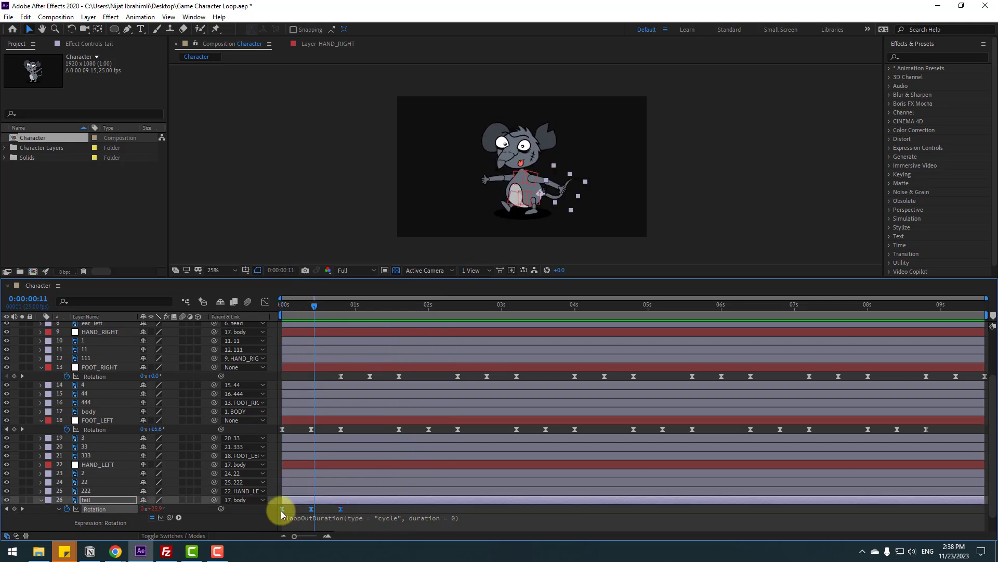
{"action": "left_click_drag", "start_coordinate": [281, 514], "coordinate": [283, 513]}
{"action": "key", "text": "space"}
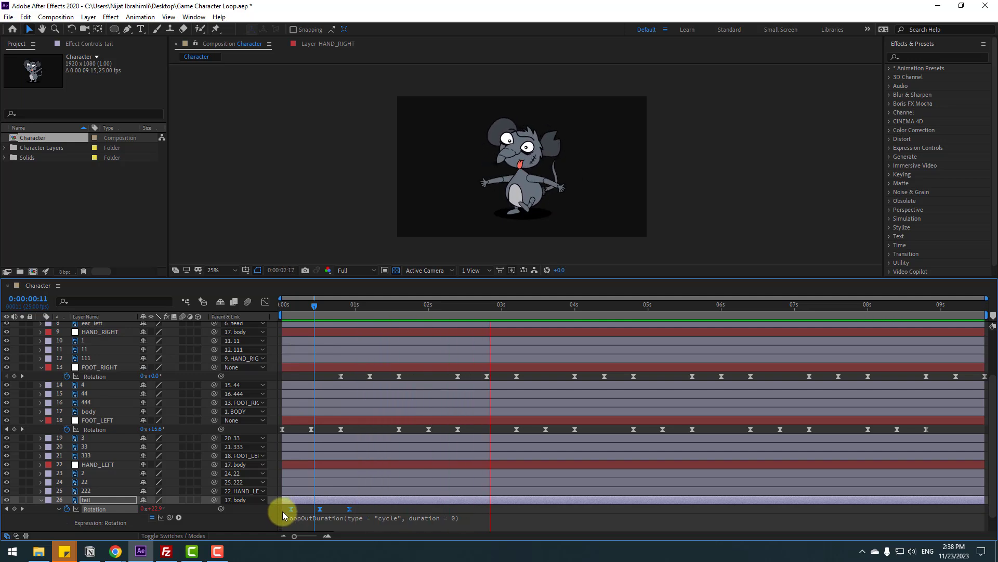
{"action": "key", "text": "space"}
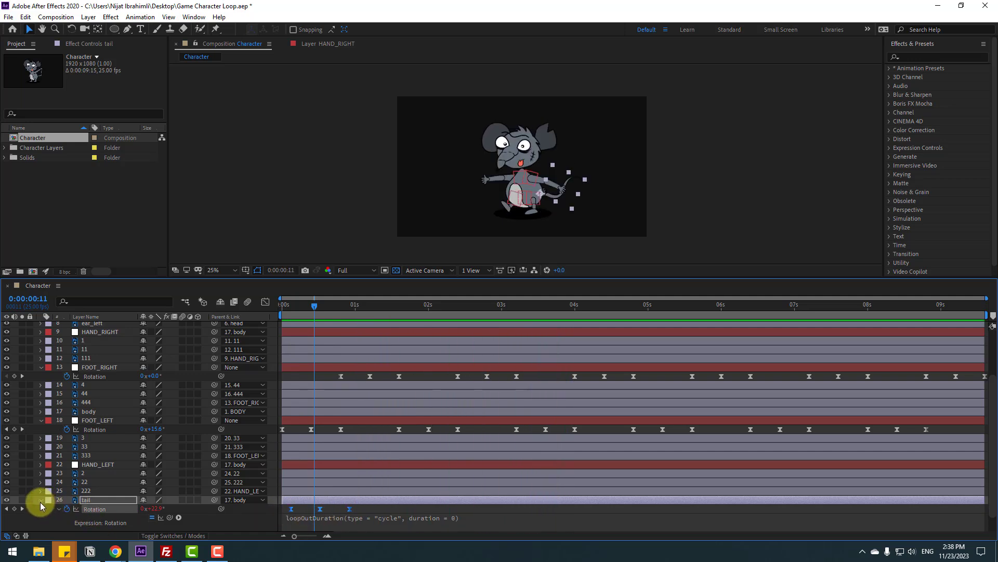
{"action": "left_click", "coordinate": [41, 501]}
{"action": "scroll", "coordinate": [99, 416], "scroll_direction": "up", "scroll_amount": 3}
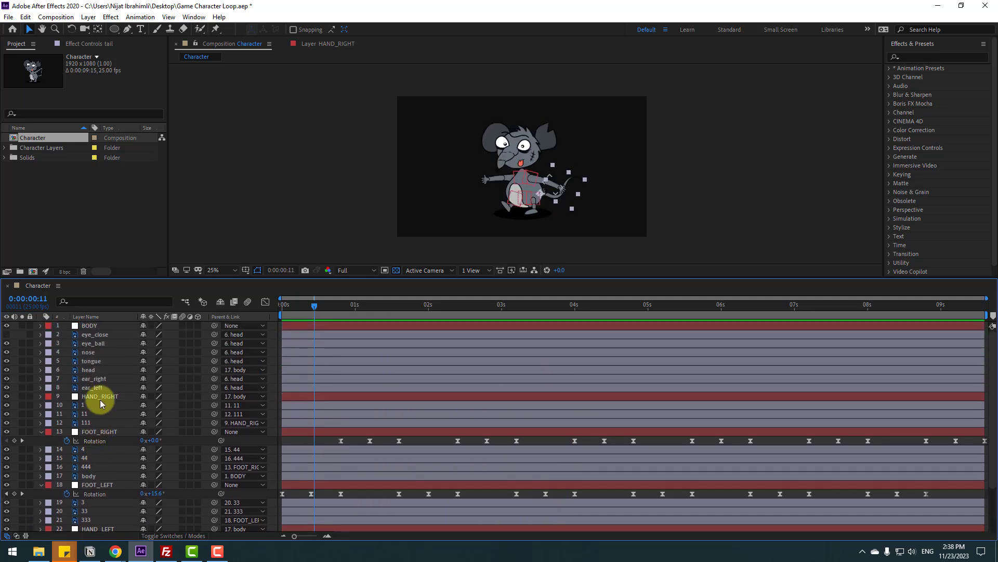
Move the eye_close layer to start at 0:00:00:08 and turn its visibility on.
{"action": "left_click", "coordinate": [96, 335]}
{"action": "left_click", "coordinate": [307, 305]}
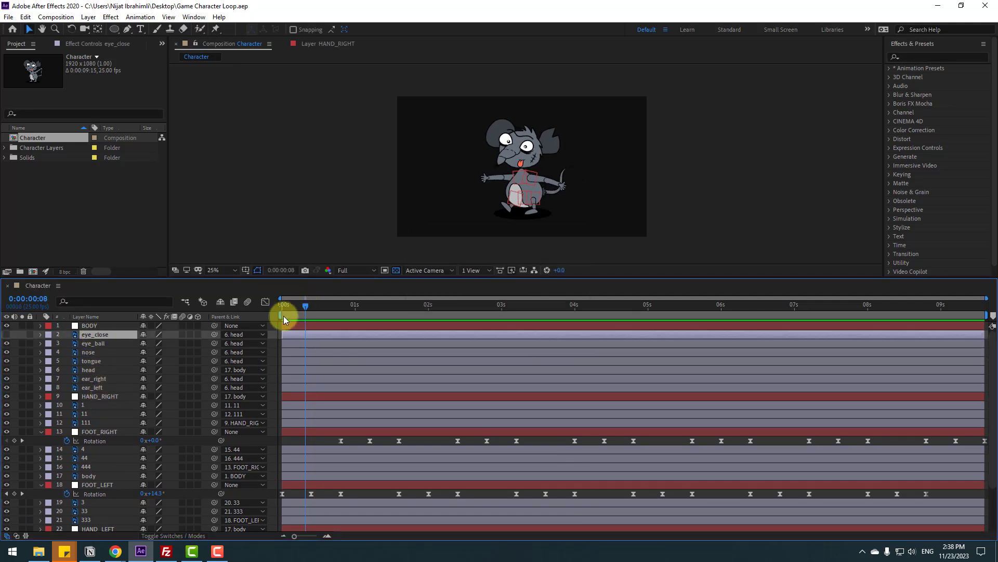
{"action": "left_click_drag", "start_coordinate": [289, 336], "coordinate": [313, 332]}
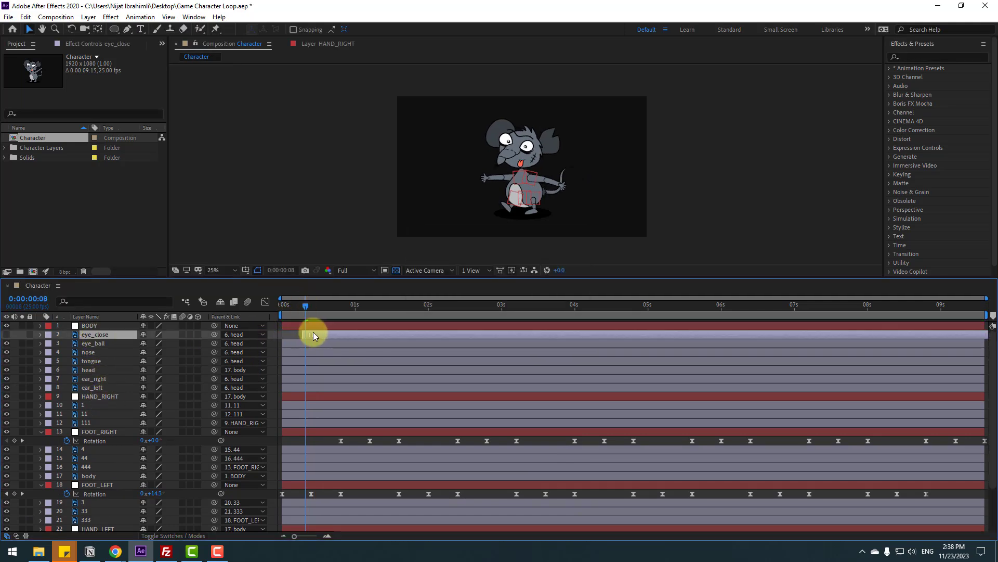
{"action": "left_click", "coordinate": [7, 336]}
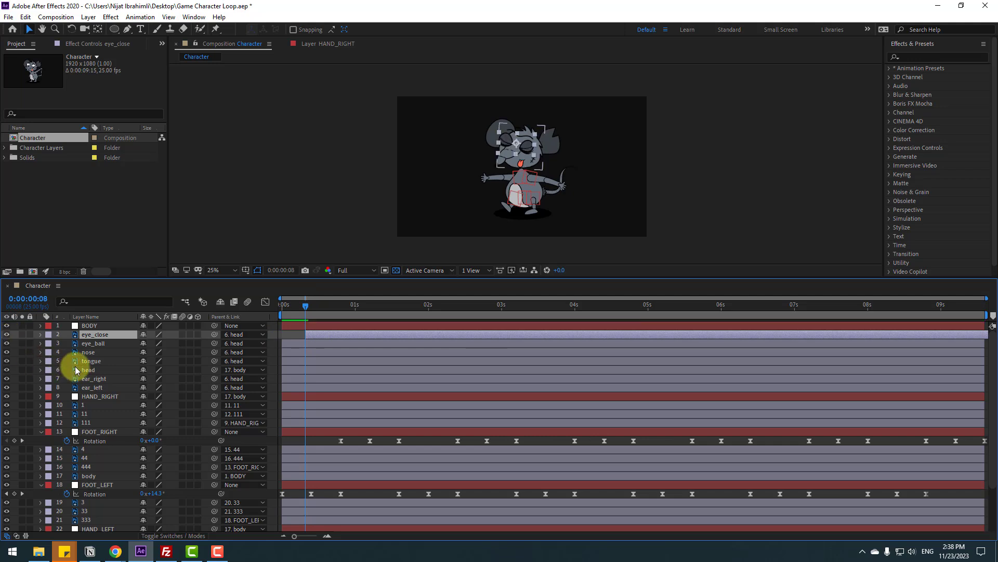
Split the eye_close layer at 0:00:00:11, delete the second part and preview the blink.
{"action": "key", "text": "Page_Down"}
{"action": "key", "text": "Page_Down"}
{"action": "key", "text": "Page_Down"}
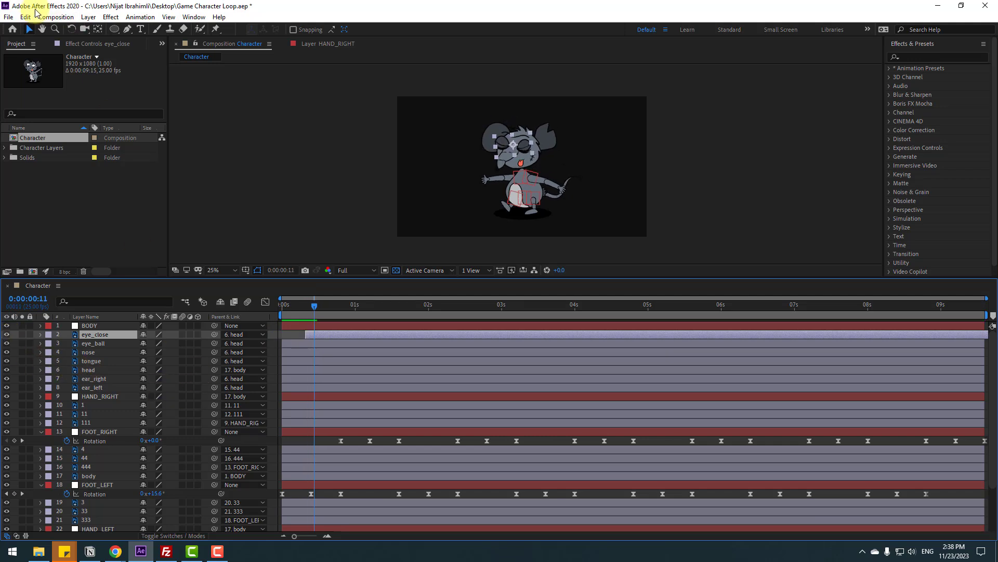
{"action": "left_click", "coordinate": [24, 17]}
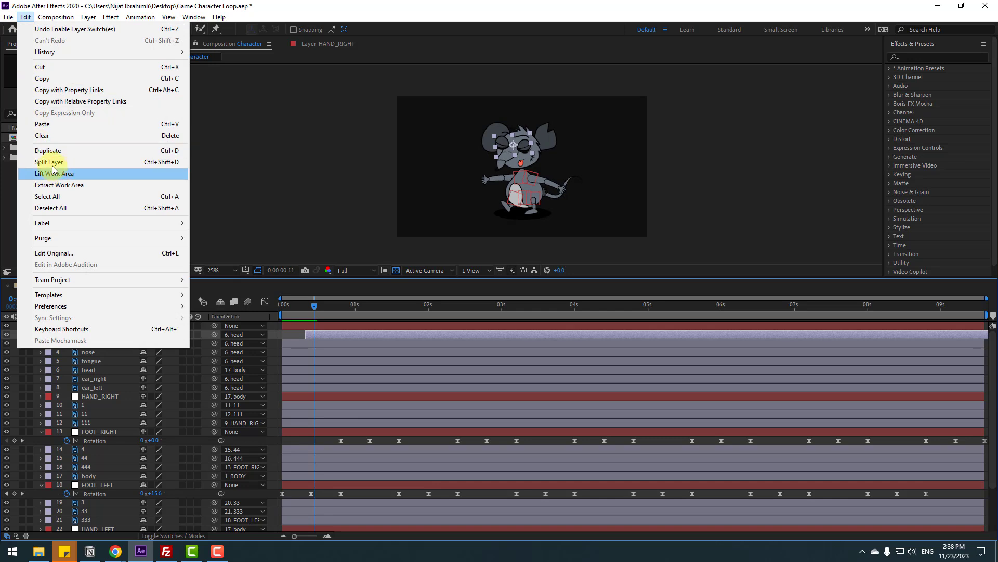
{"action": "left_click", "coordinate": [172, 163]}
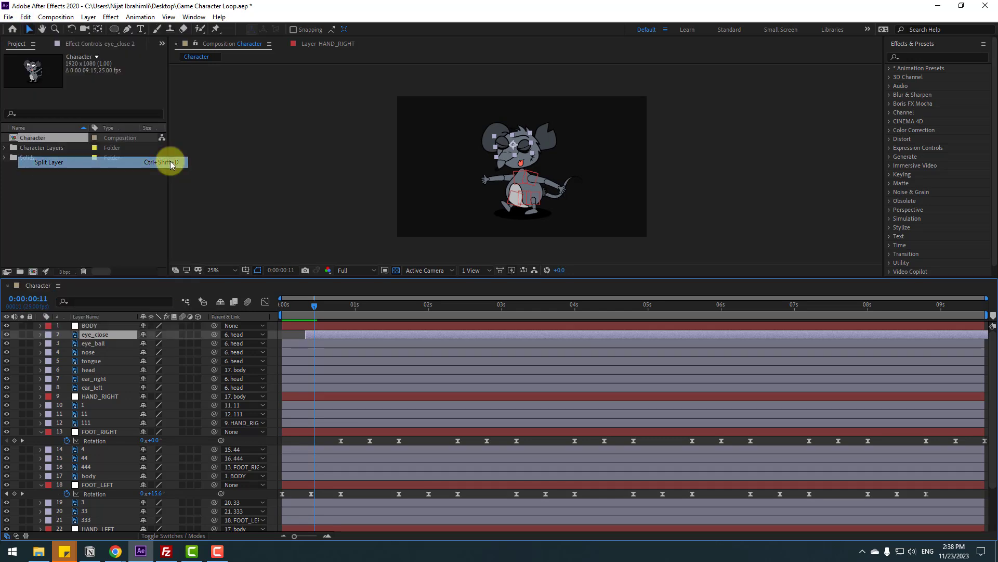
{"action": "key", "text": "space"}
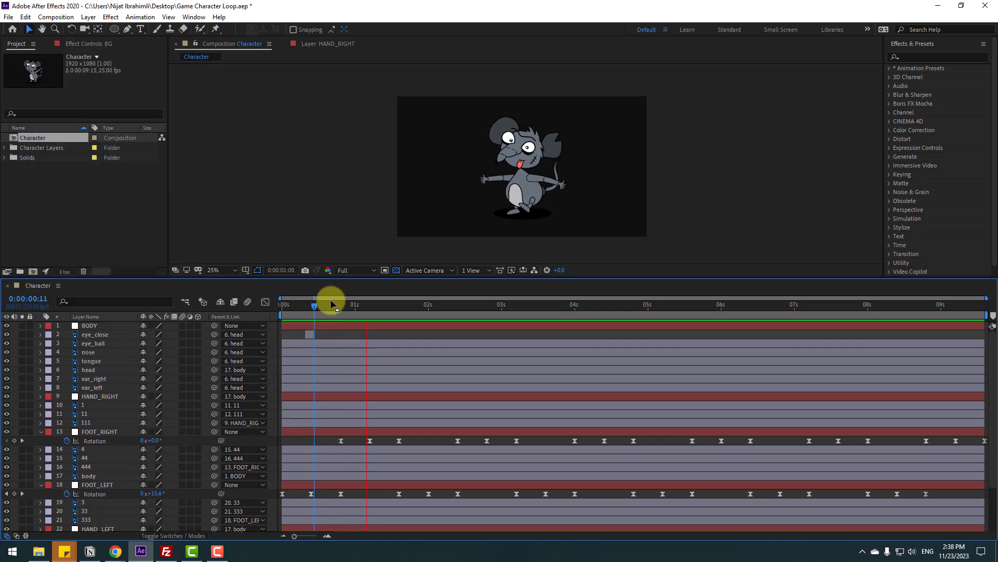
Extend the end of the eye_close clip to about 0:00:00:13 and preview the longer blink.
{"action": "left_click", "coordinate": [315, 334]}
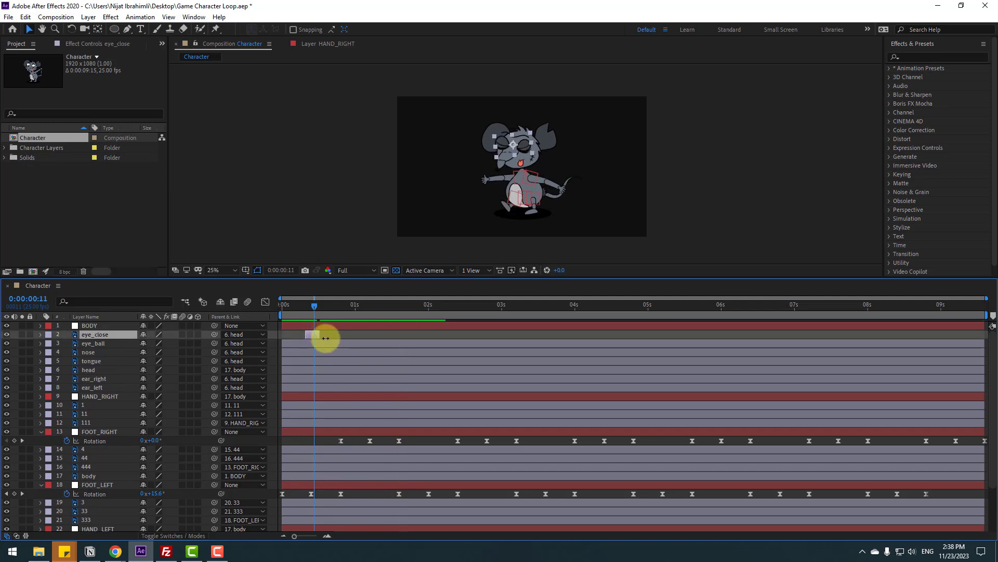
{"action": "key", "text": "space"}
{"action": "key", "text": "space"}
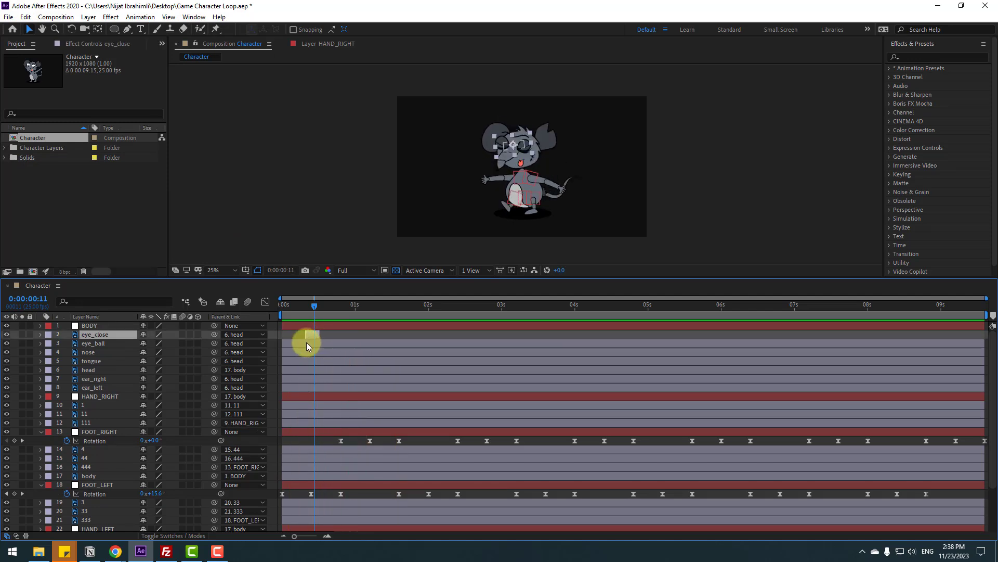
Duplicate the eye_close clip nine times, spread the copies along the timeline up to about 9 seconds, and preview the blinking.
{"action": "key", "text": "ctrl+d"}
{"action": "left_click_drag", "start_coordinate": [312, 336], "coordinate": [941, 337]}
{"action": "key", "text": "ctrl+d"}
{"action": "key", "text": "ctrl+d"}
{"action": "key", "text": "ctrl+d"}
{"action": "key", "text": "ctrl+d"}
{"action": "key", "text": "ctrl+d"}
{"action": "key", "text": "ctrl+d"}
{"action": "key", "text": "ctrl+d"}
{"action": "key", "text": "ctrl+d"}
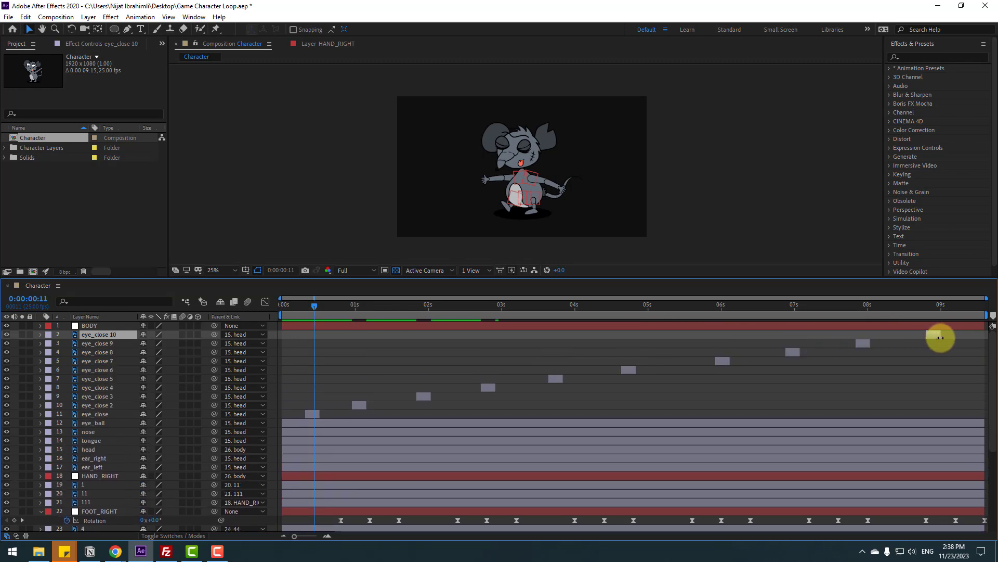
{"action": "key", "text": "space"}
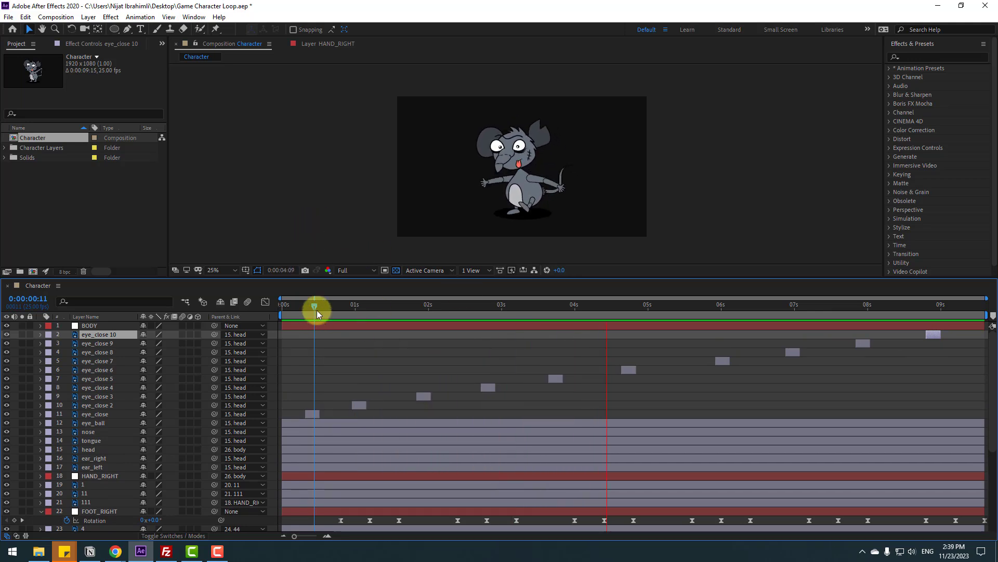
Keyframe the eye_ball layer's Position at 0:00:00:02 and move the pupils to about 126.4, 148.9 at 0:00:00:04.
{"action": "left_click", "coordinate": [287, 307]}
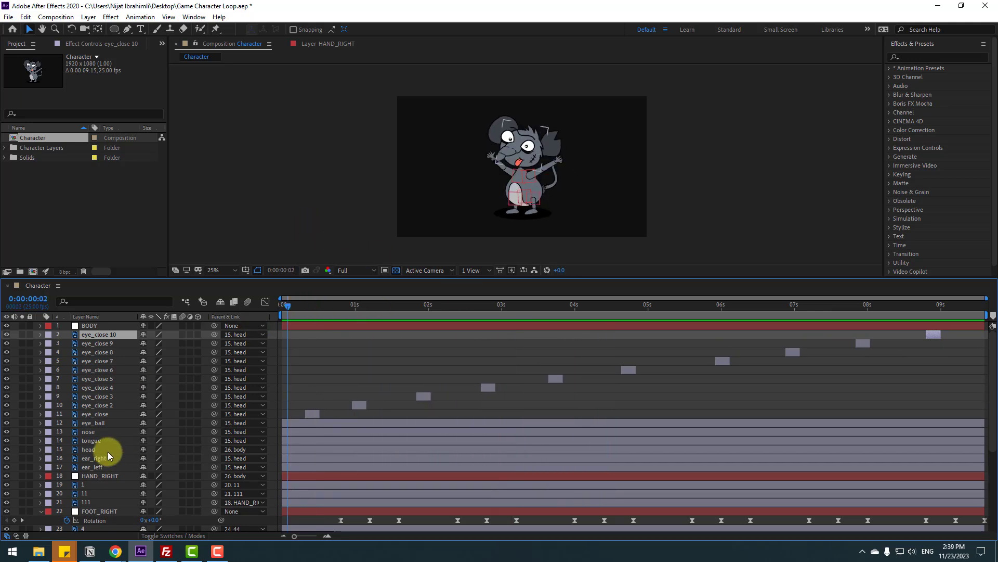
{"action": "left_click", "coordinate": [98, 422]}
{"action": "scroll", "coordinate": [635, 127], "scroll_direction": "up", "scroll_amount": 4}
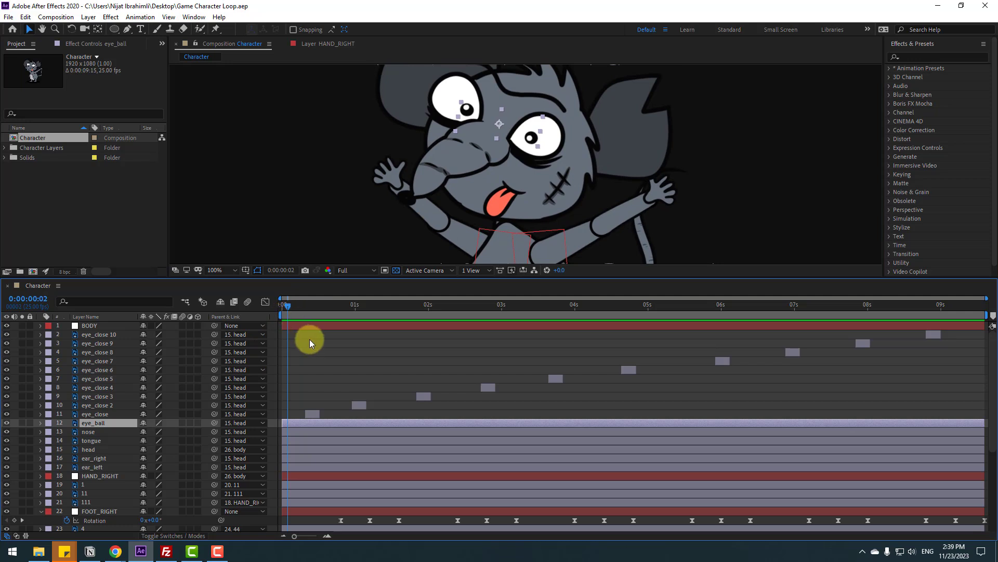
{"action": "key", "text": "p"}
{"action": "left_click", "coordinate": [66, 431]}
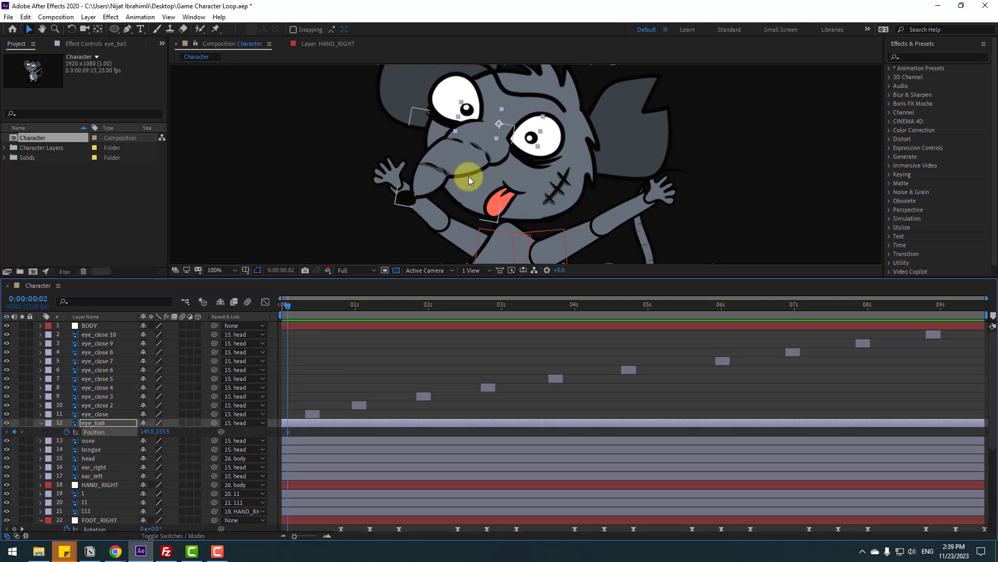
{"action": "key", "text": "Page_Down"}
{"action": "key", "text": "Page_Down"}
{"action": "left_click_drag", "start_coordinate": [531, 142], "coordinate": [520, 138]}
Hold the eye_ball Position with a keyframe at 0:00:00:16, and move the pupils to about 137.6, 167.4 at 0:00:00:18.
{"action": "left_click_drag", "start_coordinate": [295, 305], "coordinate": [328, 306]}
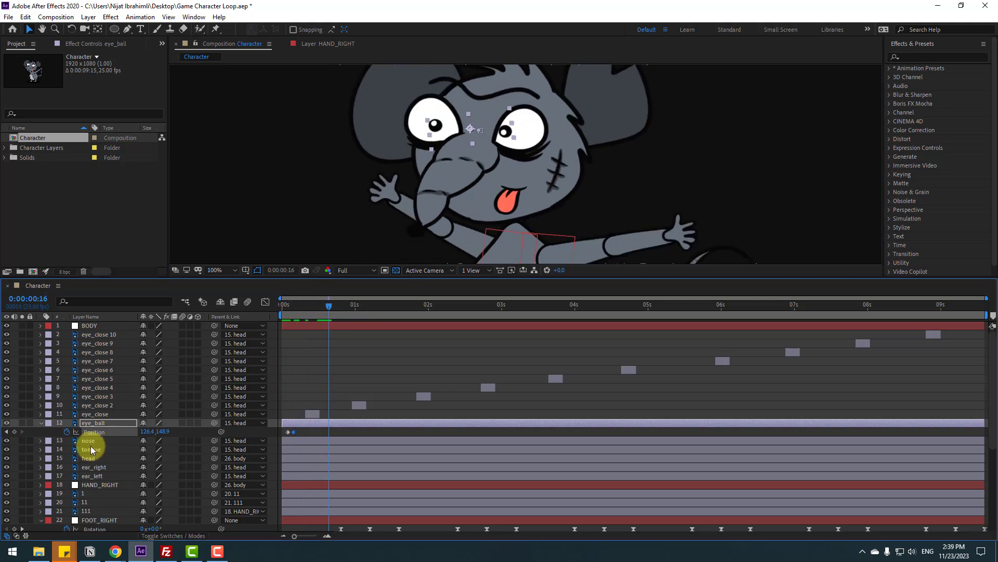
{"action": "key", "text": "Page_Down"}
{"action": "key", "text": "Page_Down"}
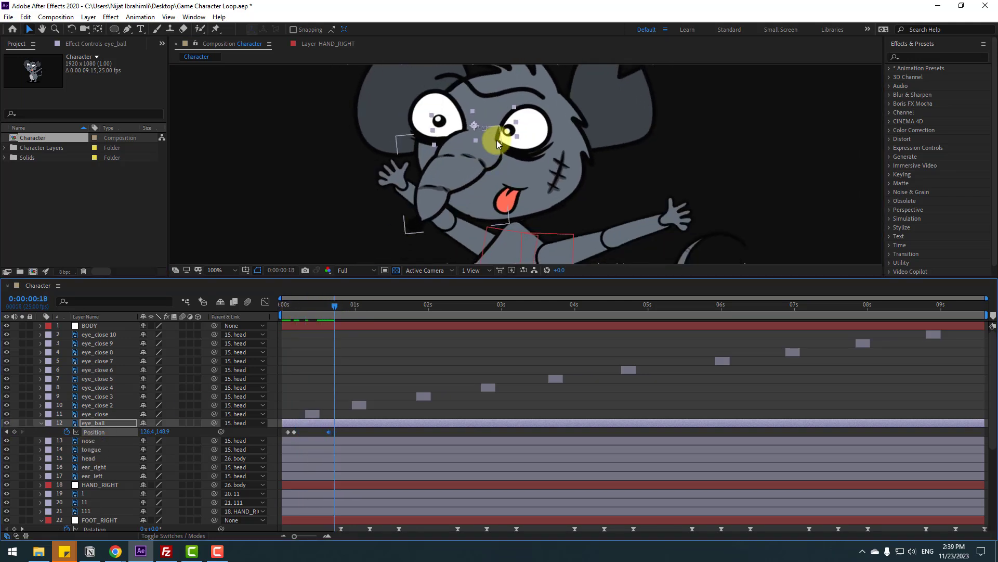
{"action": "left_click_drag", "start_coordinate": [513, 129], "coordinate": [516, 140]}
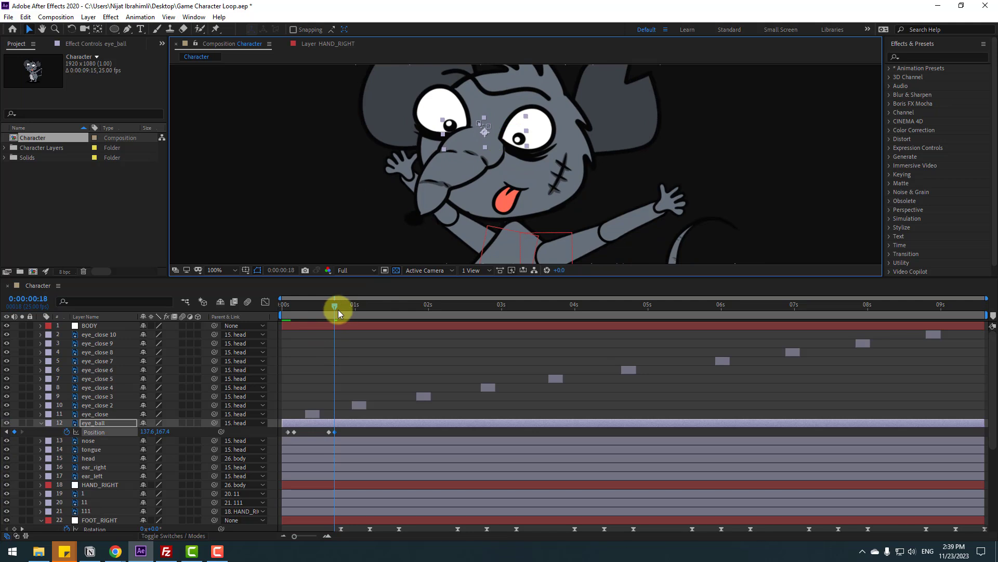
Hold the eye_ball Position with a keyframe at 0:00:01:08, and move the pupils to about 144.9, 149.4 at 0:00:01:10.
{"action": "left_click_drag", "start_coordinate": [338, 310], "coordinate": [379, 310]}
{"action": "left_click", "coordinate": [14, 432]}
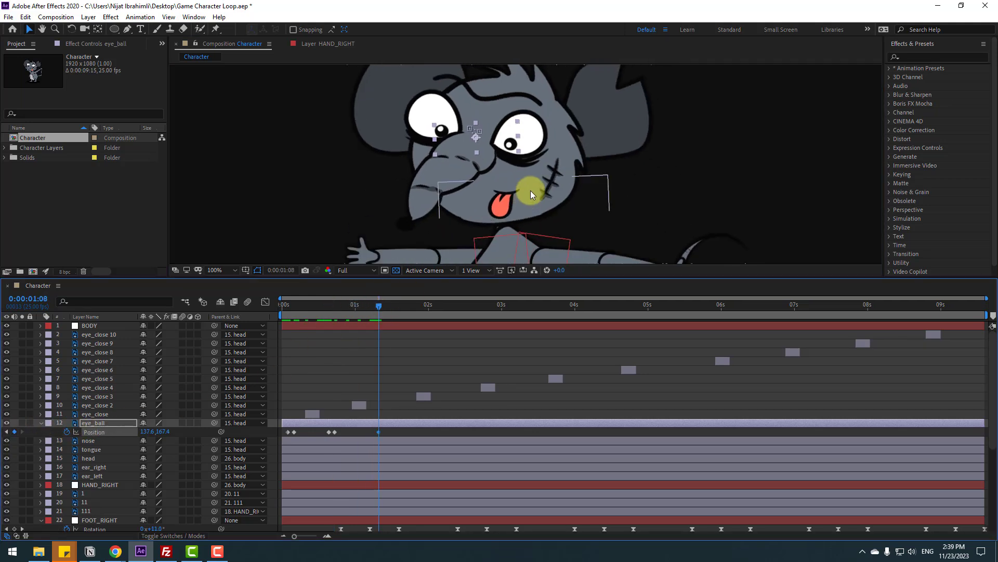
{"action": "key", "text": "Page_Down"}
{"action": "key", "text": "Page_Down"}
{"action": "left_click_drag", "start_coordinate": [502, 147], "coordinate": [505, 136]}
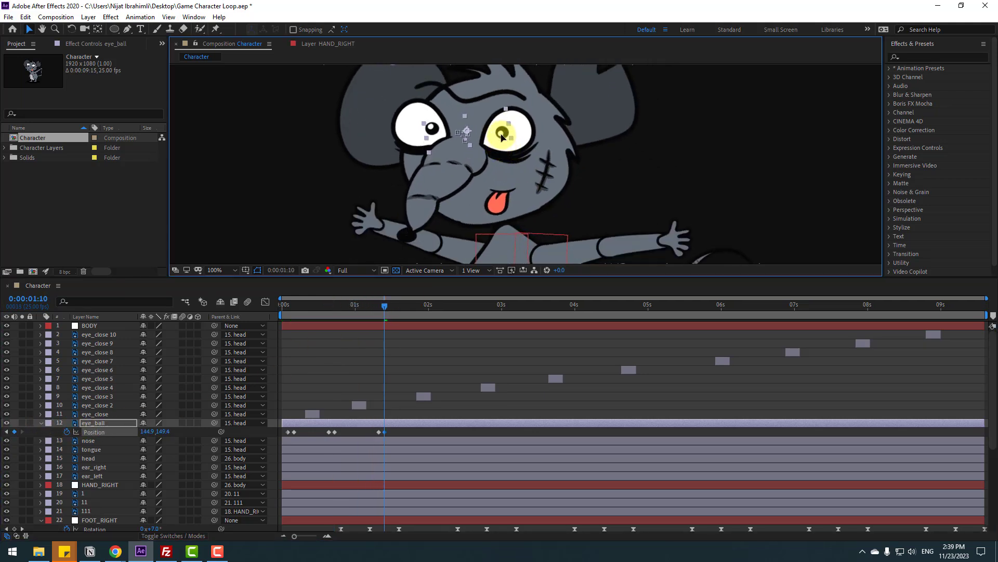
Copy the six eye_ball Position keyframes and paste them four times along the timeline, with the last set starting at 0:00:08:12.
{"action": "left_click_drag", "start_coordinate": [396, 429], "coordinate": [251, 438]}
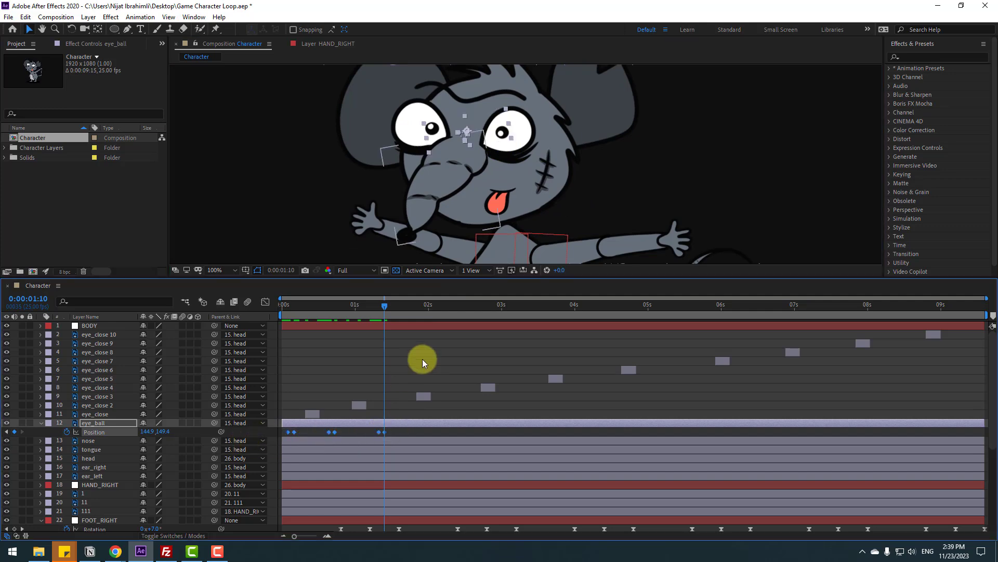
{"action": "left_click_drag", "start_coordinate": [435, 306], "coordinate": [592, 311]}
{"action": "key", "text": "ctrl+v"}
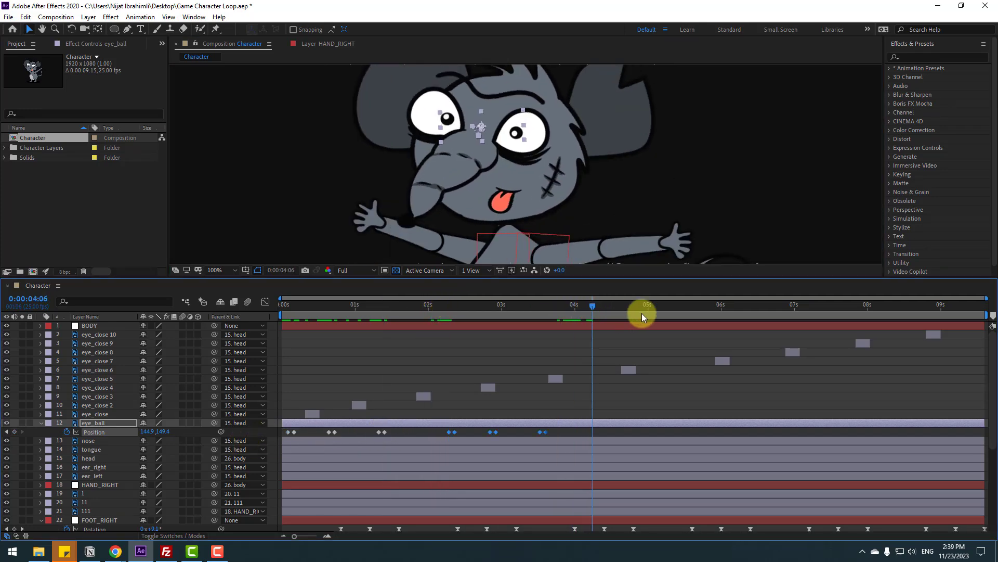
{"action": "key", "text": "ctrl+v"}
{"action": "left_click_drag", "start_coordinate": [700, 311], "coordinate": [753, 311]}
{"action": "key", "text": "ctrl+v"}
{"action": "left_click_drag", "start_coordinate": [876, 311], "coordinate": [903, 310]}
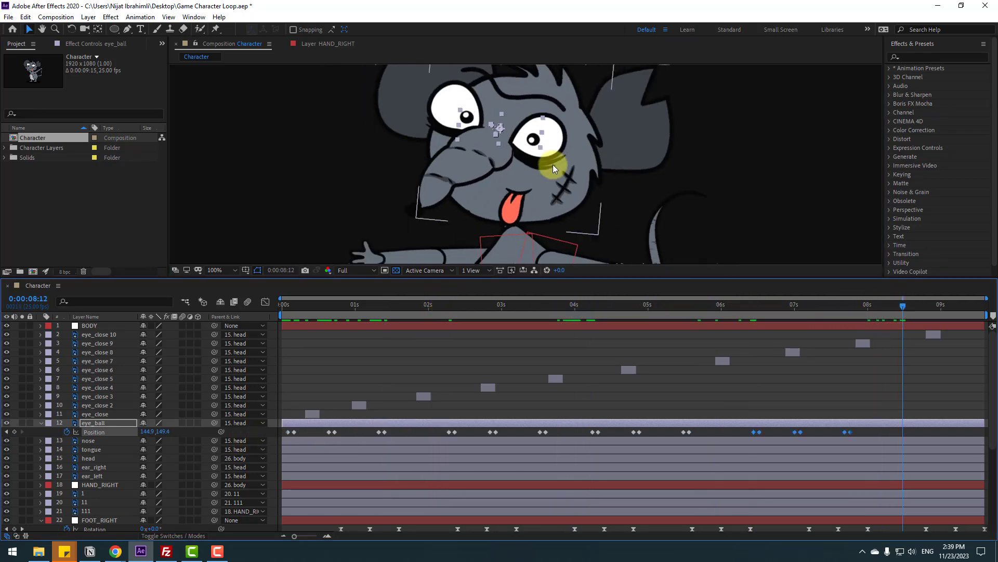
{"action": "key", "text": "ctrl+v"}
Preview the full character with the eye movement, save the project at 0:00:00:00 and collapse the eye_ball layer.
{"action": "scroll", "coordinate": [470, 186], "scroll_direction": "down", "scroll_amount": 1}
{"action": "key", "text": "space"}
{"action": "scroll", "coordinate": [348, 198], "scroll_direction": "down", "scroll_amount": 1}
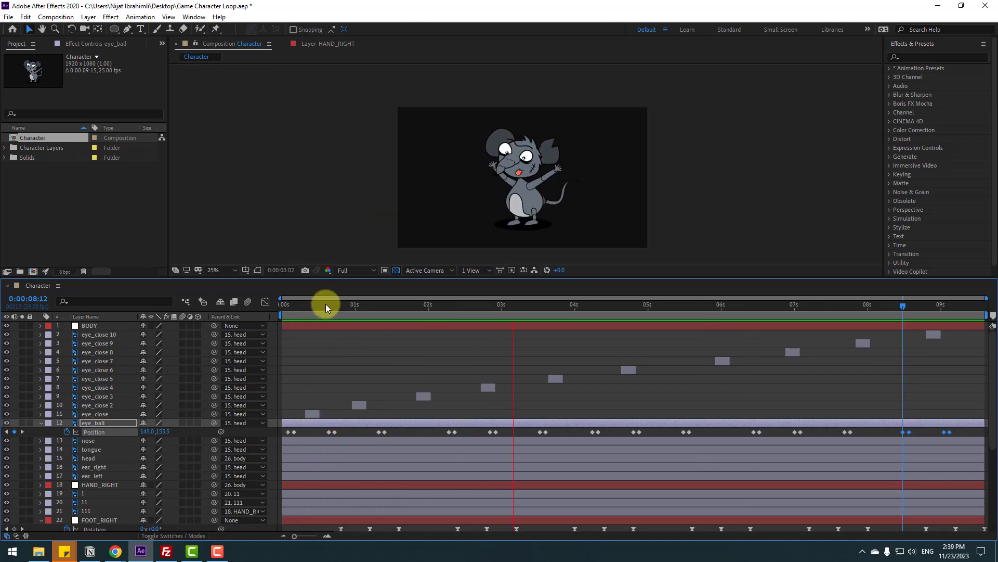
{"action": "left_click_drag", "start_coordinate": [326, 305], "coordinate": [276, 307]}
{"action": "key", "text": "ctrl+s"}
{"action": "left_click", "coordinate": [42, 425]}
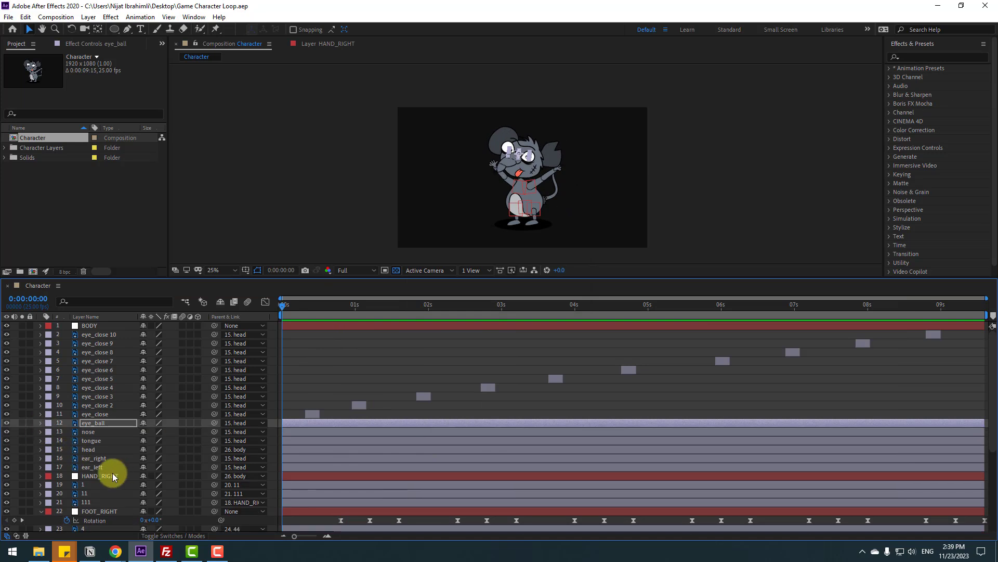
Keyframe Rotation of ear_right at 28° and ear_left at -24° on 0:00:00:00, and at 9° and 7° on 0:00:00:10.
{"action": "left_click", "coordinate": [96, 460]}
{"action": "left_click", "coordinate": [96, 468], "text": "shift"}
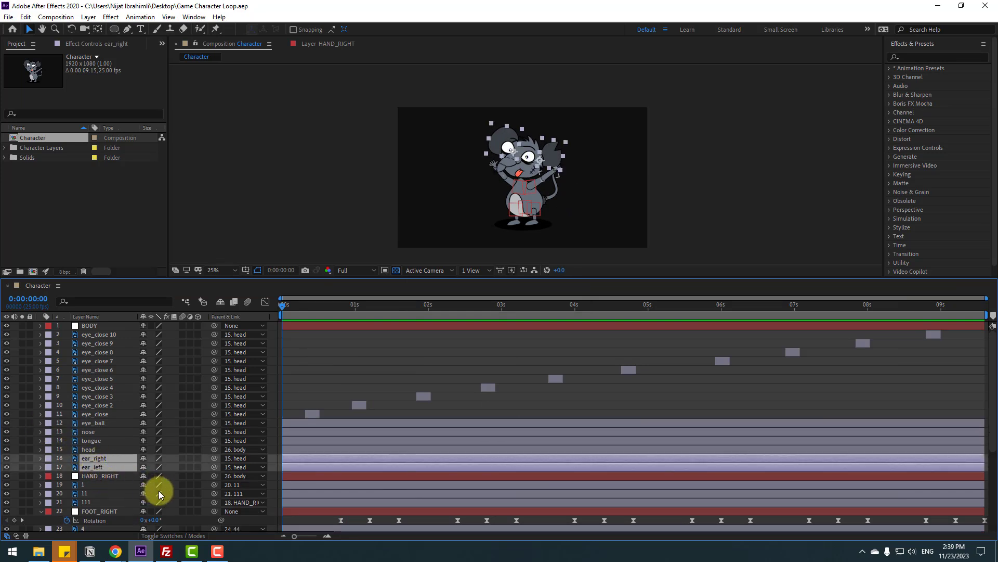
{"action": "key", "text": "r"}
{"action": "left_click", "coordinate": [67, 467]}
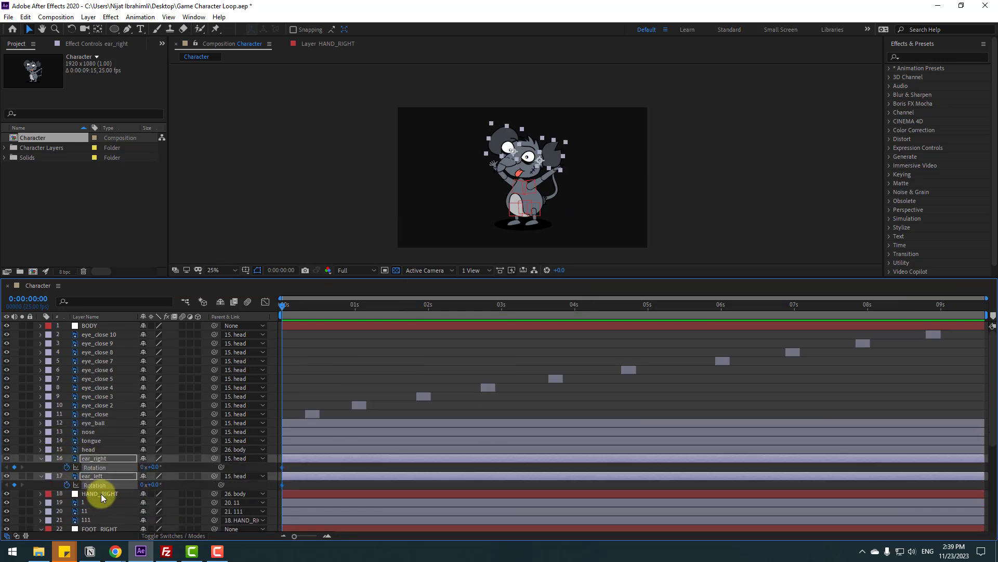
{"action": "left_click_drag", "start_coordinate": [152, 467], "coordinate": [173, 485]}
{"action": "key", "text": "shift+Page_Down"}
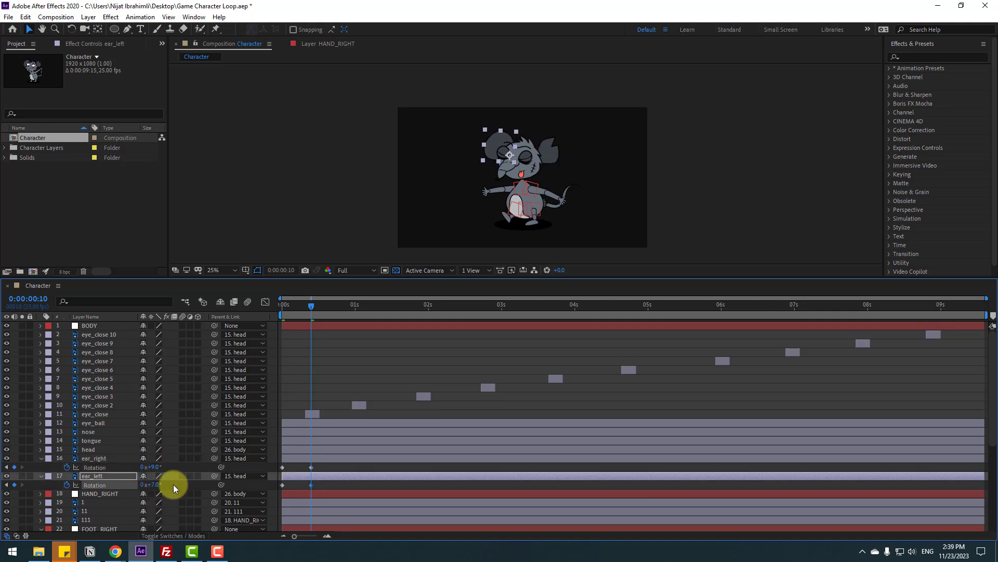
Copy the first Rotation keyframes of ear_right (28°) and ear_left (-24°) and paste them at 0:00:00:20.
{"action": "key", "text": "shift+Page_Down"}
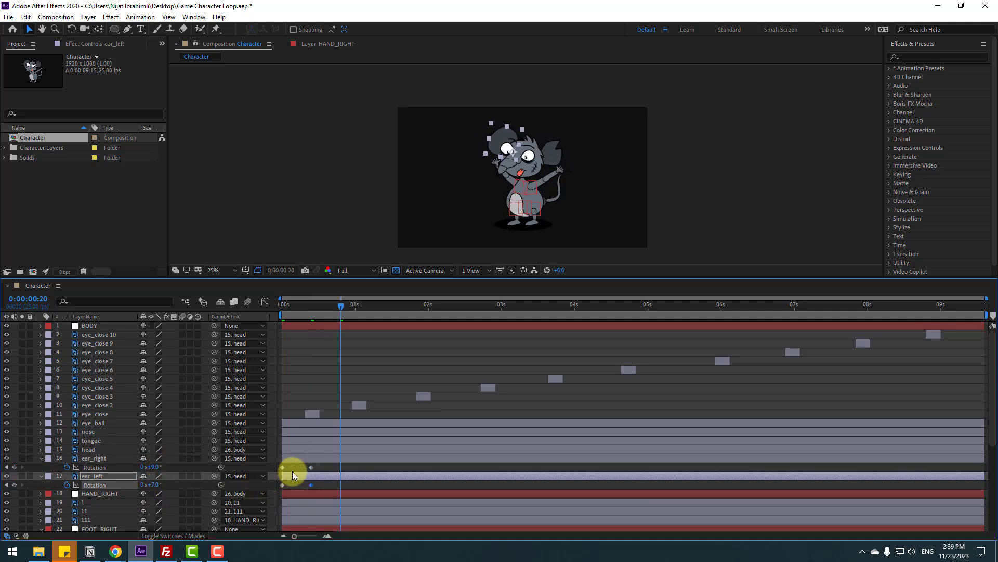
{"action": "left_click_drag", "start_coordinate": [294, 464], "coordinate": [277, 491]}
{"action": "key", "text": "ctrl+c"}
{"action": "key", "text": "ctrl+v"}
{"action": "key", "text": "ctrl+c"}
{"action": "key", "text": "ctrl+v"}
Apply Easy Ease to all Rotation keyframes of the ear_right and ear_left layers.
{"action": "left_click_drag", "start_coordinate": [354, 467], "coordinate": [306, 488]}
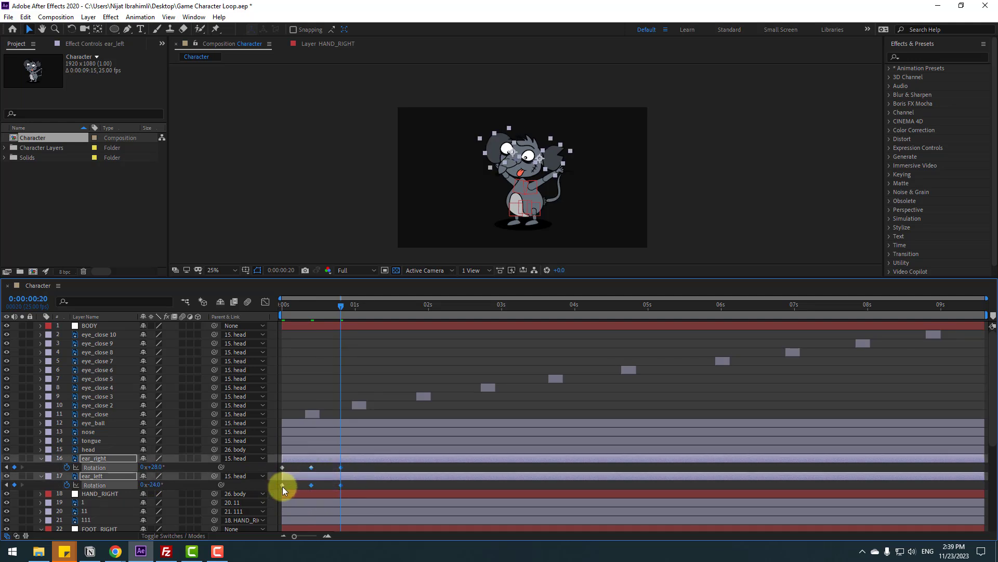
{"action": "right_click", "coordinate": [282, 485]}
{"action": "mouse_move", "coordinate": [312, 477]}
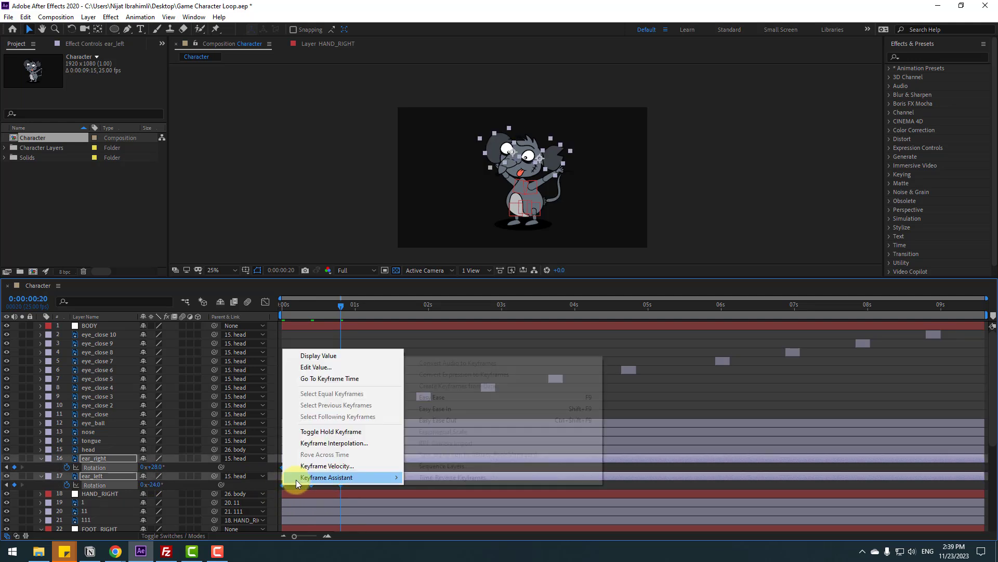
{"action": "left_click", "coordinate": [440, 409]}
{"action": "left_click", "coordinate": [370, 470]}
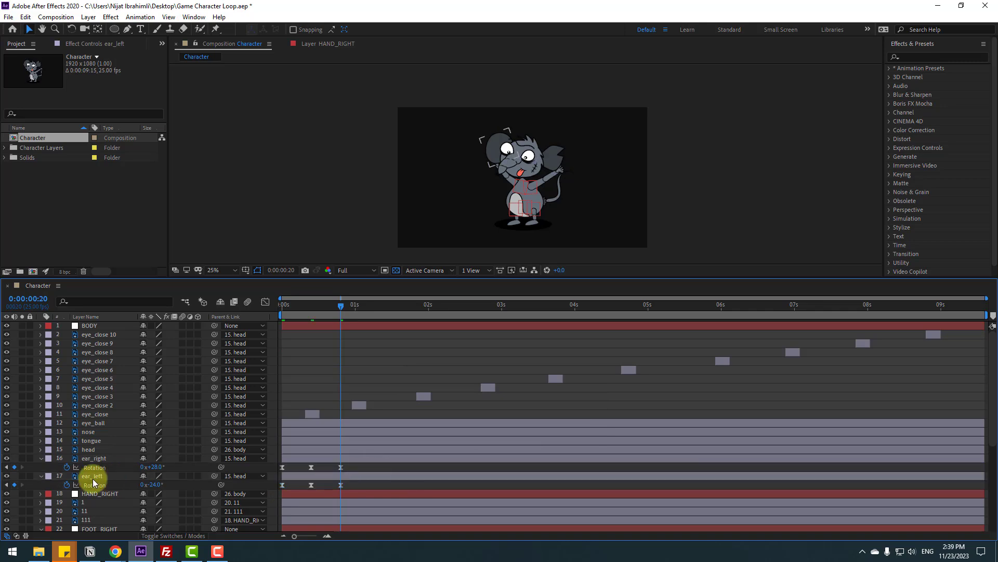
Add the expression loopOutDuration(type = "cycle", duration = 0) to the Rotation of ear_right.
{"action": "left_click", "coordinate": [67, 467], "text": "alt"}
{"action": "left_click", "coordinate": [179, 476]}
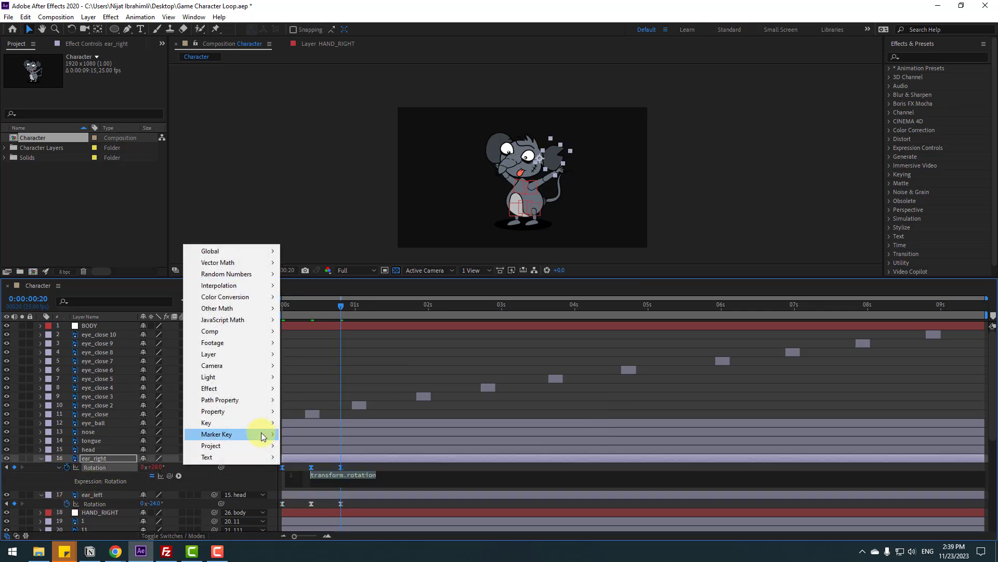
{"action": "mouse_move", "coordinate": [254, 412]}
{"action": "left_click", "coordinate": [356, 311]}
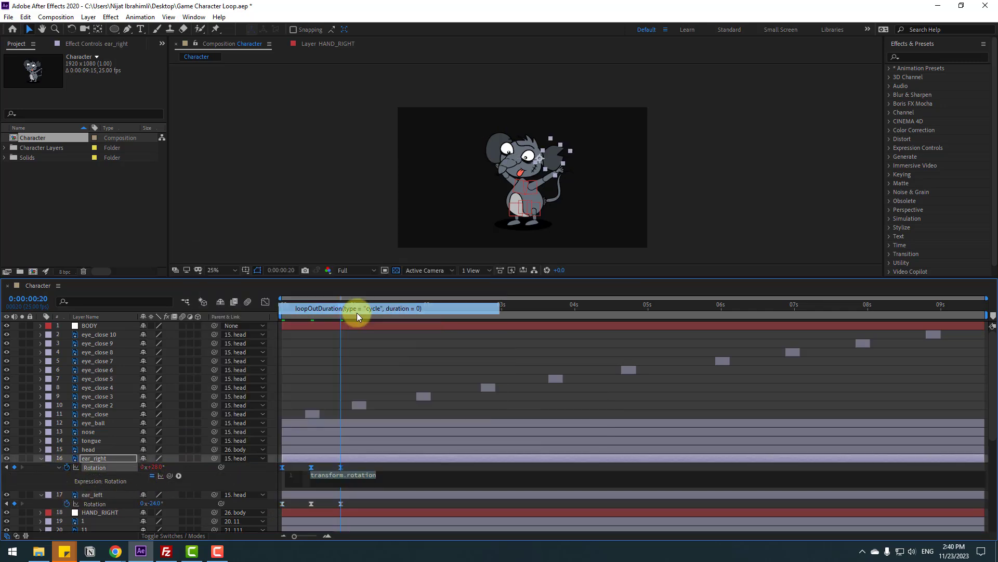
{"action": "left_click", "coordinate": [354, 467]}
Loop the ear_left Rotation with the expression loopOutDuration(type = "cycle", duration = 0).
{"action": "scroll", "coordinate": [342, 477], "scroll_direction": "down", "scroll_amount": 1}
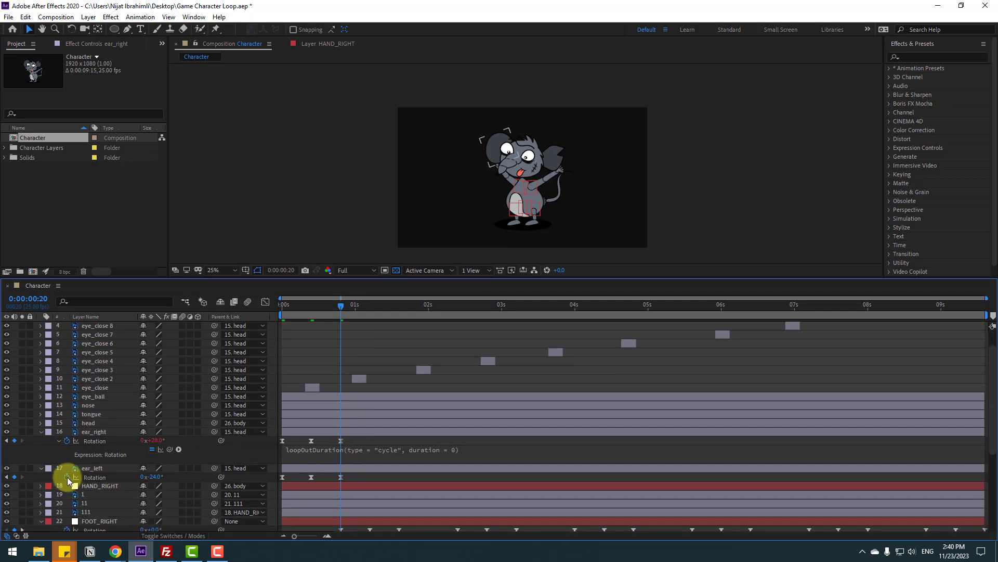
{"action": "left_click", "coordinate": [66, 476], "text": "alt"}
{"action": "left_click", "coordinate": [178, 485]}
{"action": "mouse_move", "coordinate": [254, 421]}
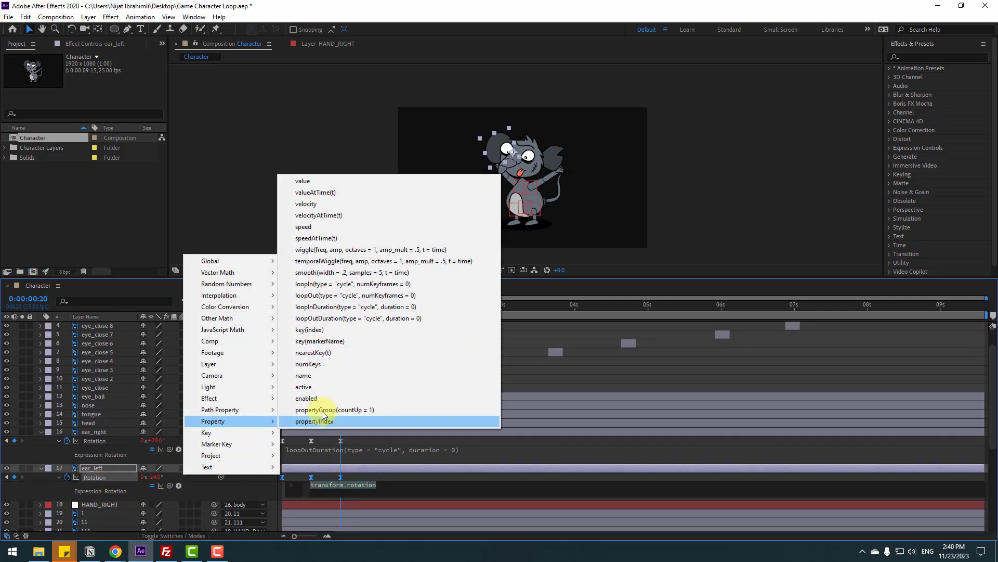
{"action": "left_click", "coordinate": [372, 323]}
{"action": "left_click", "coordinate": [338, 419]}
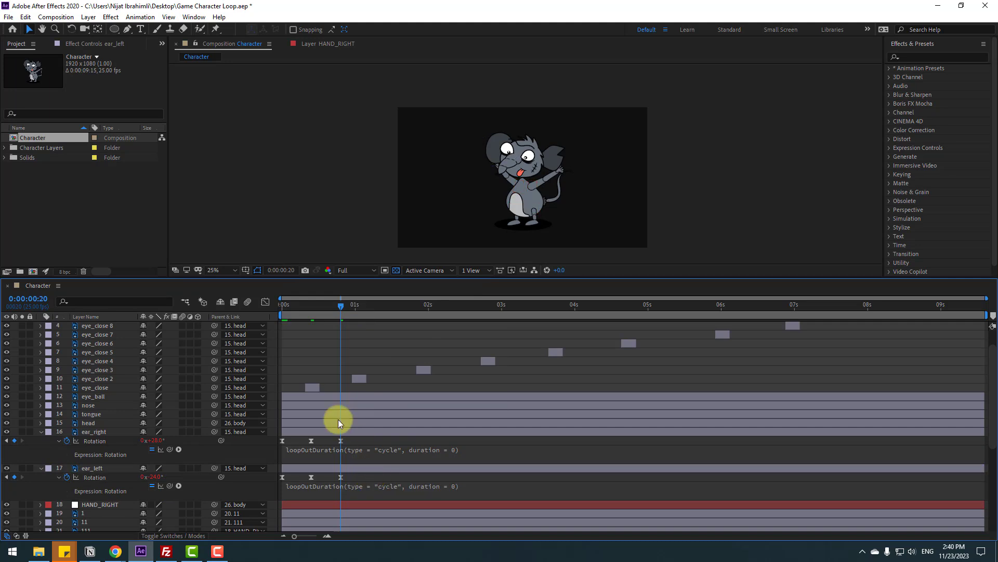
Preview the ear movement, return to 0:00:00:00, collapse the ear layers' properties and save the project.
{"action": "key", "text": "space"}
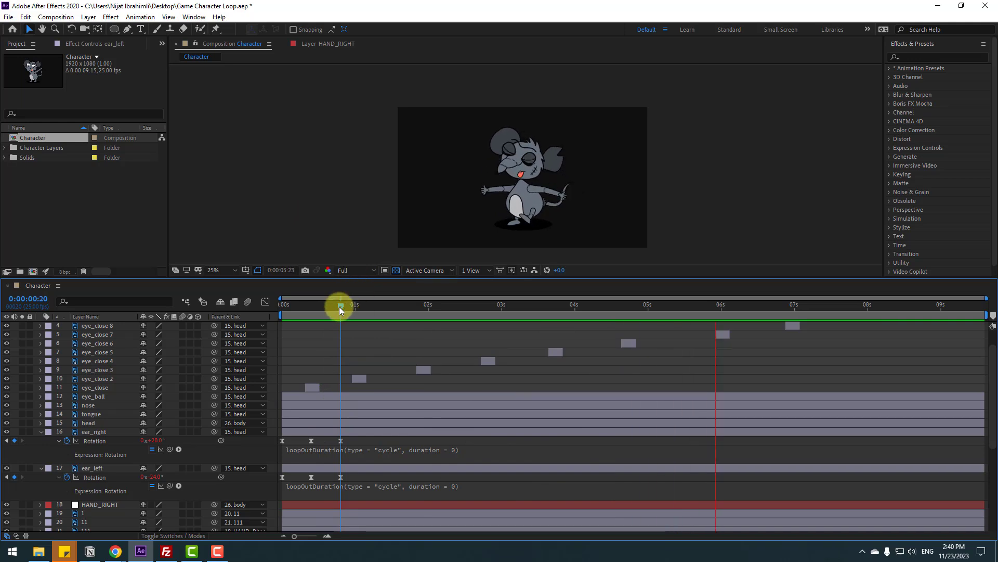
{"action": "left_click_drag", "start_coordinate": [340, 306], "coordinate": [281, 307]}
{"action": "key", "text": "ctrl+a"}
{"action": "left_click", "coordinate": [41, 432]}
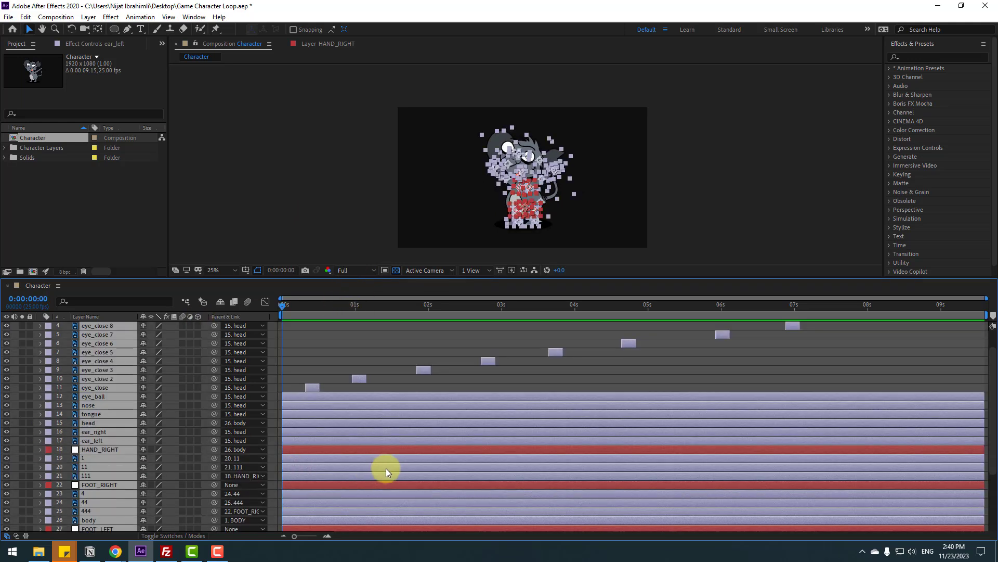
{"action": "left_click", "coordinate": [342, 373]}
{"action": "key", "text": "ctrl+s"}
Move the nose layer's anchor point to the base of the nose between the eyes.
{"action": "left_click", "coordinate": [507, 165]}
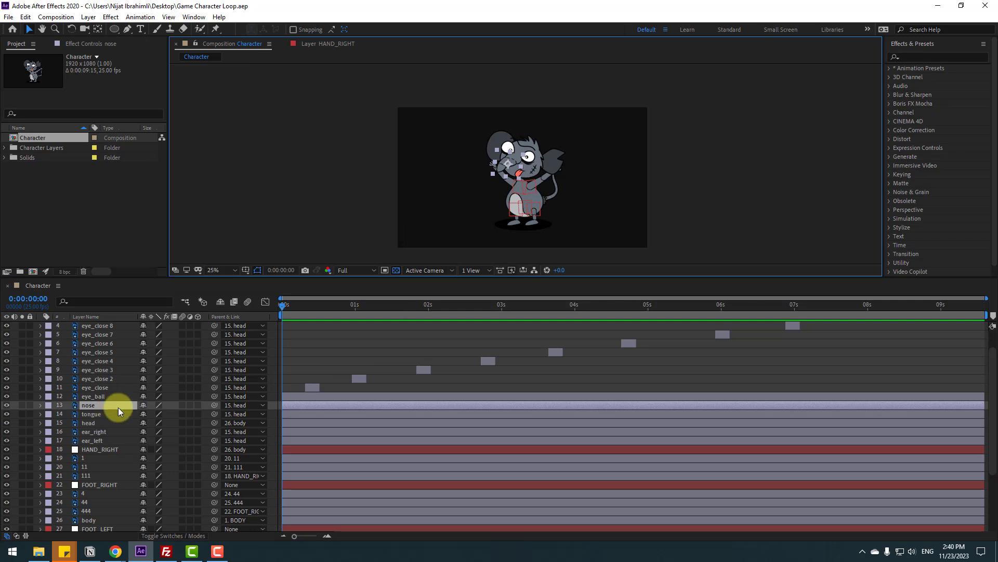
{"action": "scroll", "coordinate": [550, 161], "scroll_direction": "up", "scroll_amount": 4}
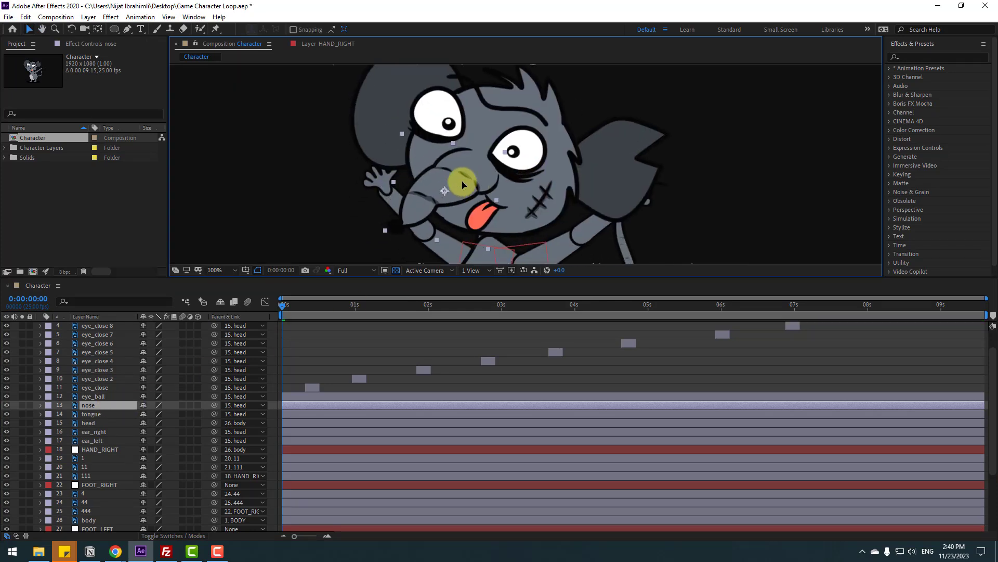
{"action": "left_click", "coordinate": [98, 29]}
{"action": "left_click_drag", "start_coordinate": [444, 190], "coordinate": [448, 167]}
{"action": "left_click", "coordinate": [29, 29]}
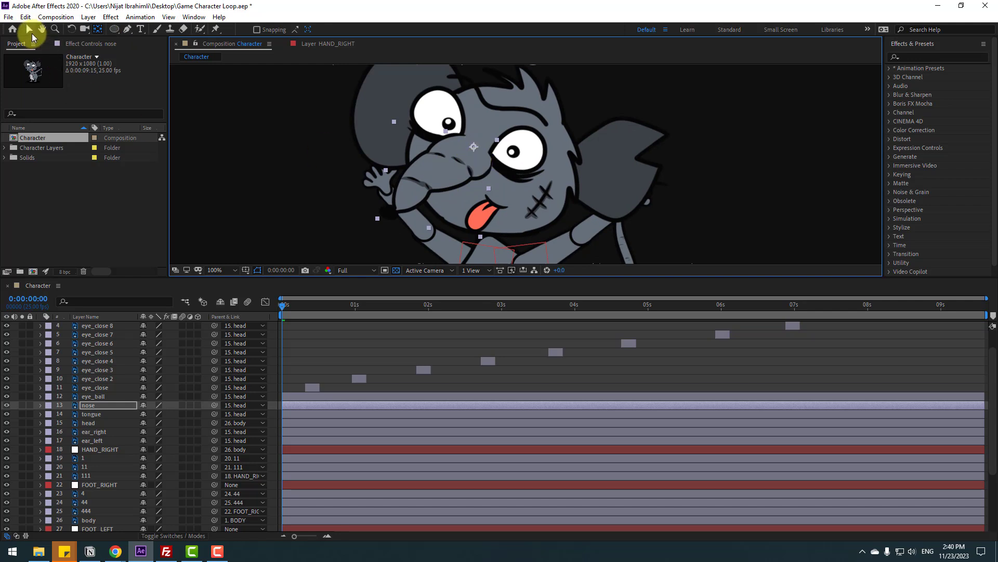
Keyframe the nose Rotation at 27° on 0:00:00:00 and at -19° on 0:00:00:10.
{"action": "key", "text": "r"}
{"action": "left_click", "coordinate": [67, 413]}
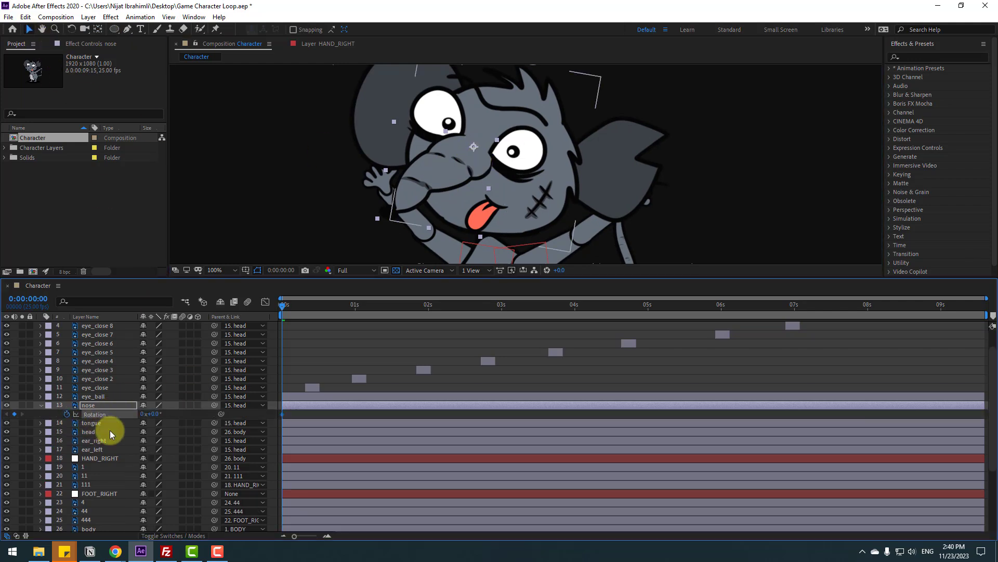
{"action": "mouse_move", "coordinate": [149, 416]}
{"action": "left_mouse_down"}
{"action": "mouse_move", "coordinate": [162, 412]}
{"action": "mouse_move", "coordinate": [140, 422]}
{"action": "left_mouse_up"}
{"action": "key", "text": "space"}
{"action": "key", "text": "shift+Page_Down"}
Copy the first nose Rotation keyframe to 0:00:00:20 and preview the nose swing.
{"action": "left_click_drag", "start_coordinate": [295, 413], "coordinate": [271, 429]}
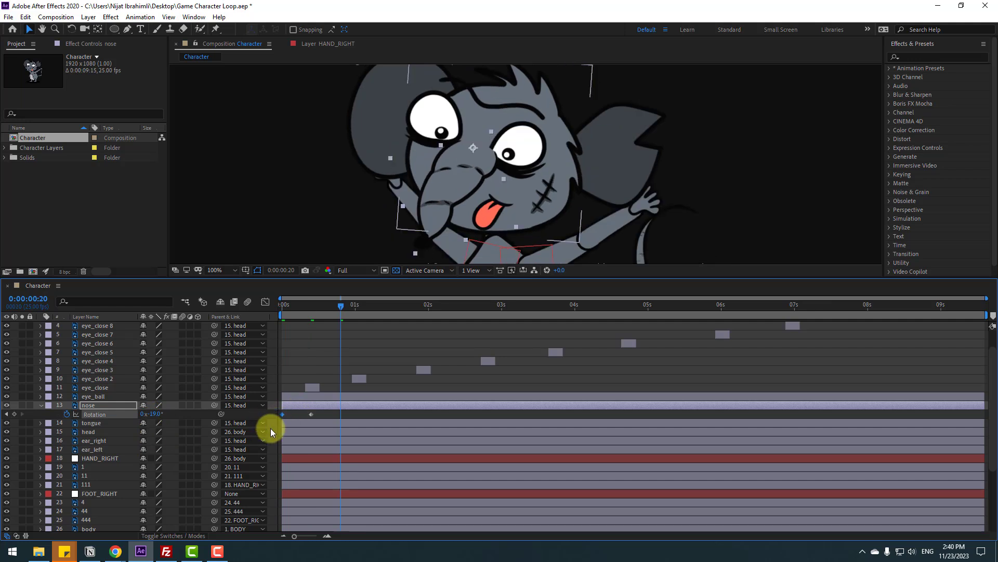
{"action": "key", "text": "ctrl+c"}
{"action": "key", "text": "ctrl+v"}
{"action": "scroll", "coordinate": [341, 217], "scroll_direction": "down", "scroll_amount": 2}
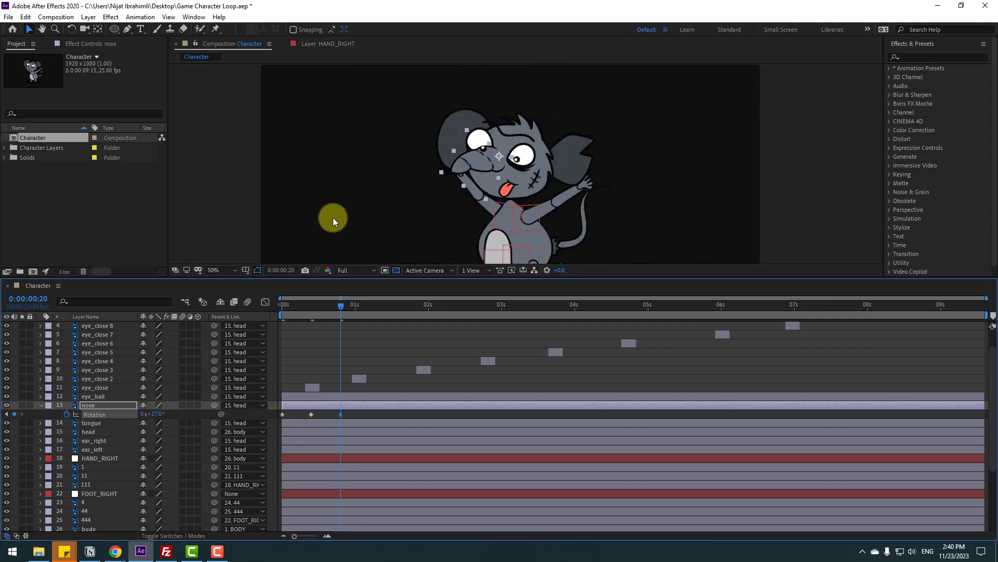
{"action": "key", "text": "space"}
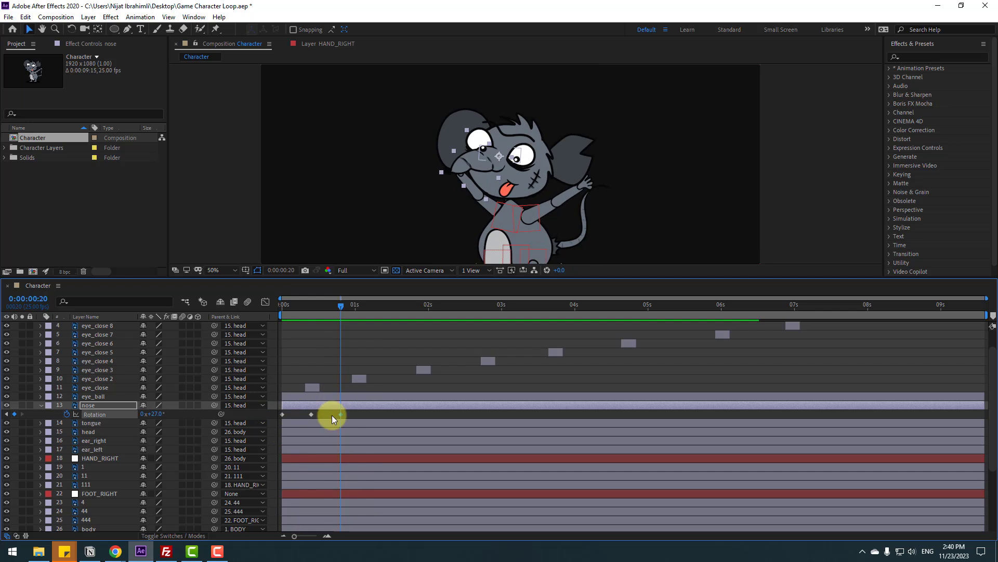
{"action": "key", "text": "space"}
Set the nose Rotation to 15° on the keyframes at 0:00:00:20 and 0:00:00:00.
{"action": "left_click", "coordinate": [159, 414]}
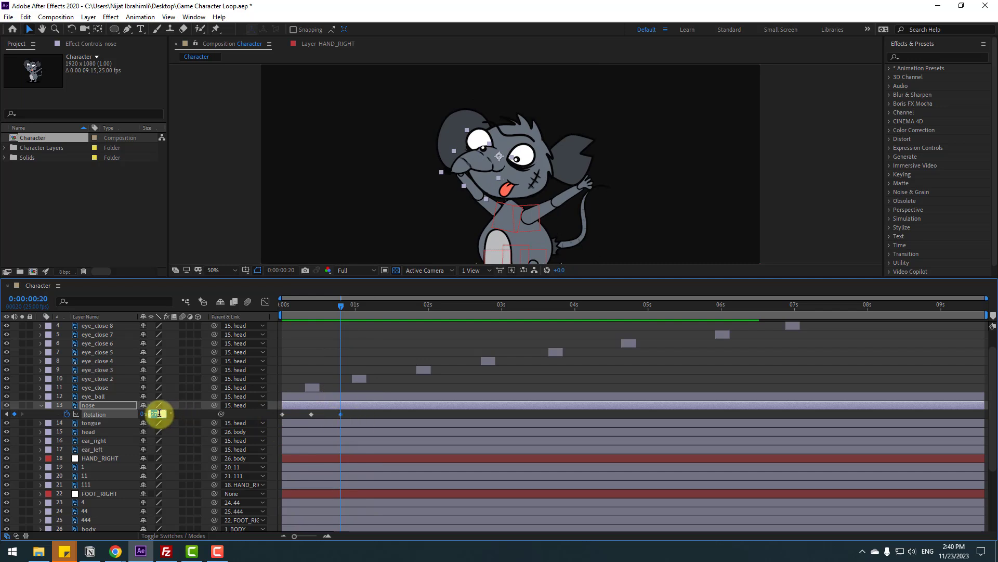
{"action": "type", "text": "27"}
{"action": "key", "text": "Return"}
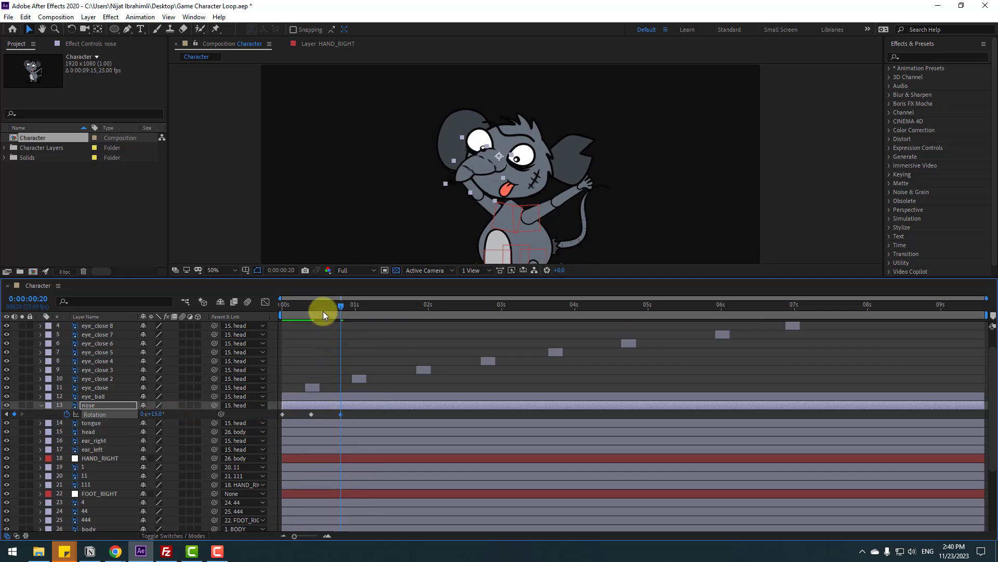
{"action": "left_click_drag", "start_coordinate": [321, 311], "coordinate": [279, 311]}
{"action": "left_click", "coordinate": [156, 413]}
{"action": "type", "text": "15"}
{"action": "key", "text": "Return"}
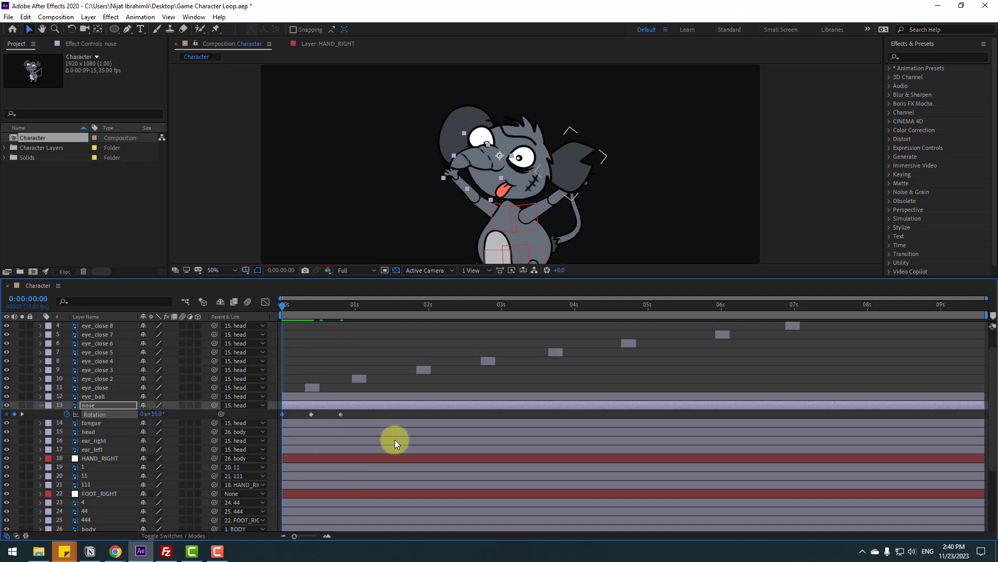
Apply Easy Ease to the three nose Rotation keyframes.
{"action": "left_click_drag", "start_coordinate": [348, 420], "coordinate": [277, 416]}
{"action": "right_click", "coordinate": [282, 414]}
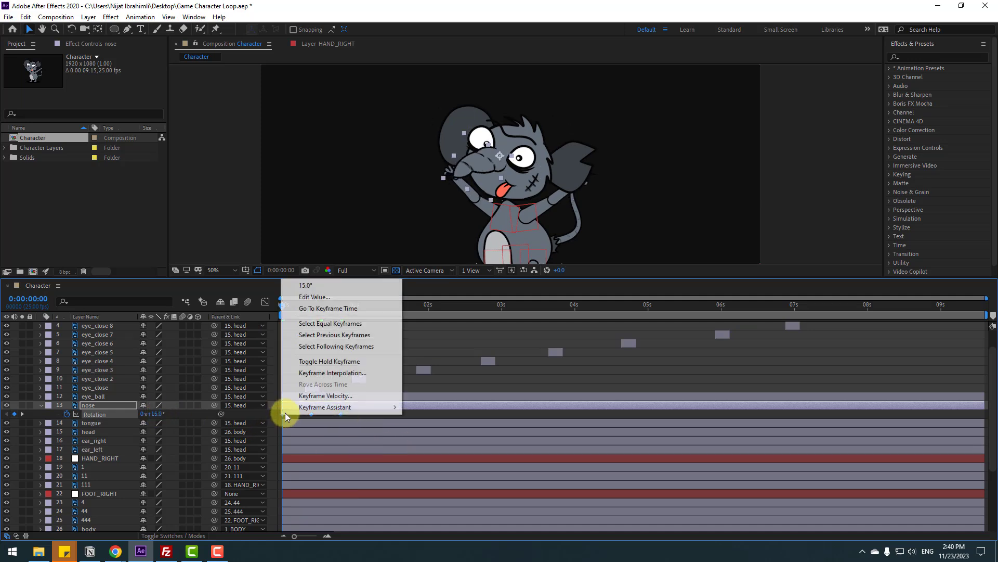
{"action": "mouse_move", "coordinate": [325, 407]}
{"action": "left_click", "coordinate": [429, 441]}
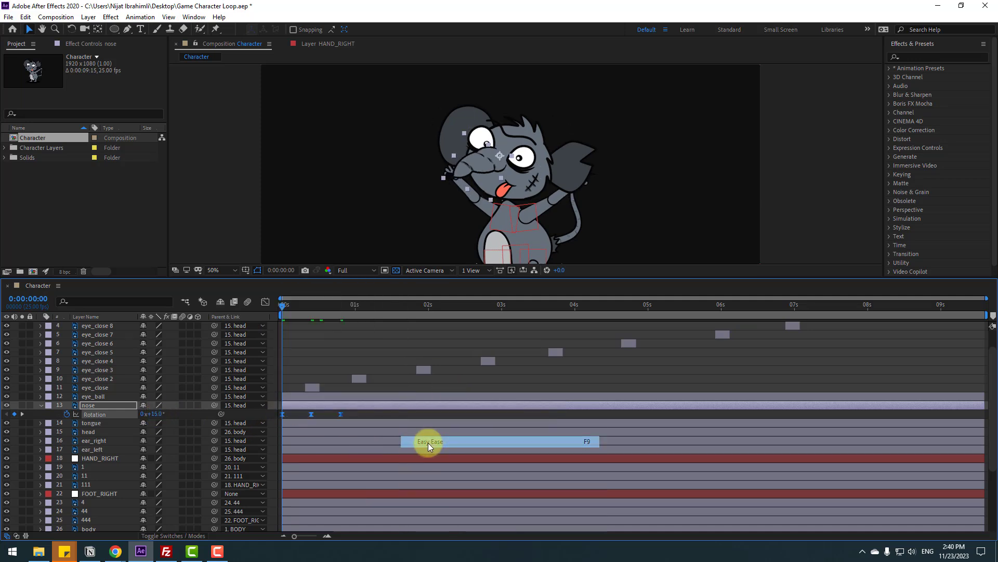
Enable an expression on the nose layer's Rotation and open the list of expression language functions.
{"action": "left_click", "coordinate": [66, 414], "text": "alt"}
{"action": "left_click", "coordinate": [179, 423]}
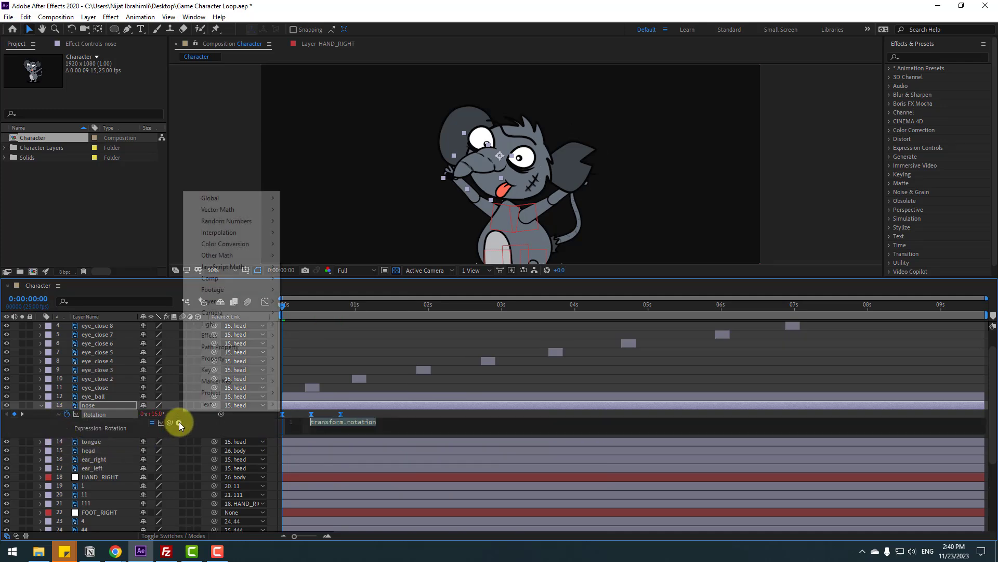